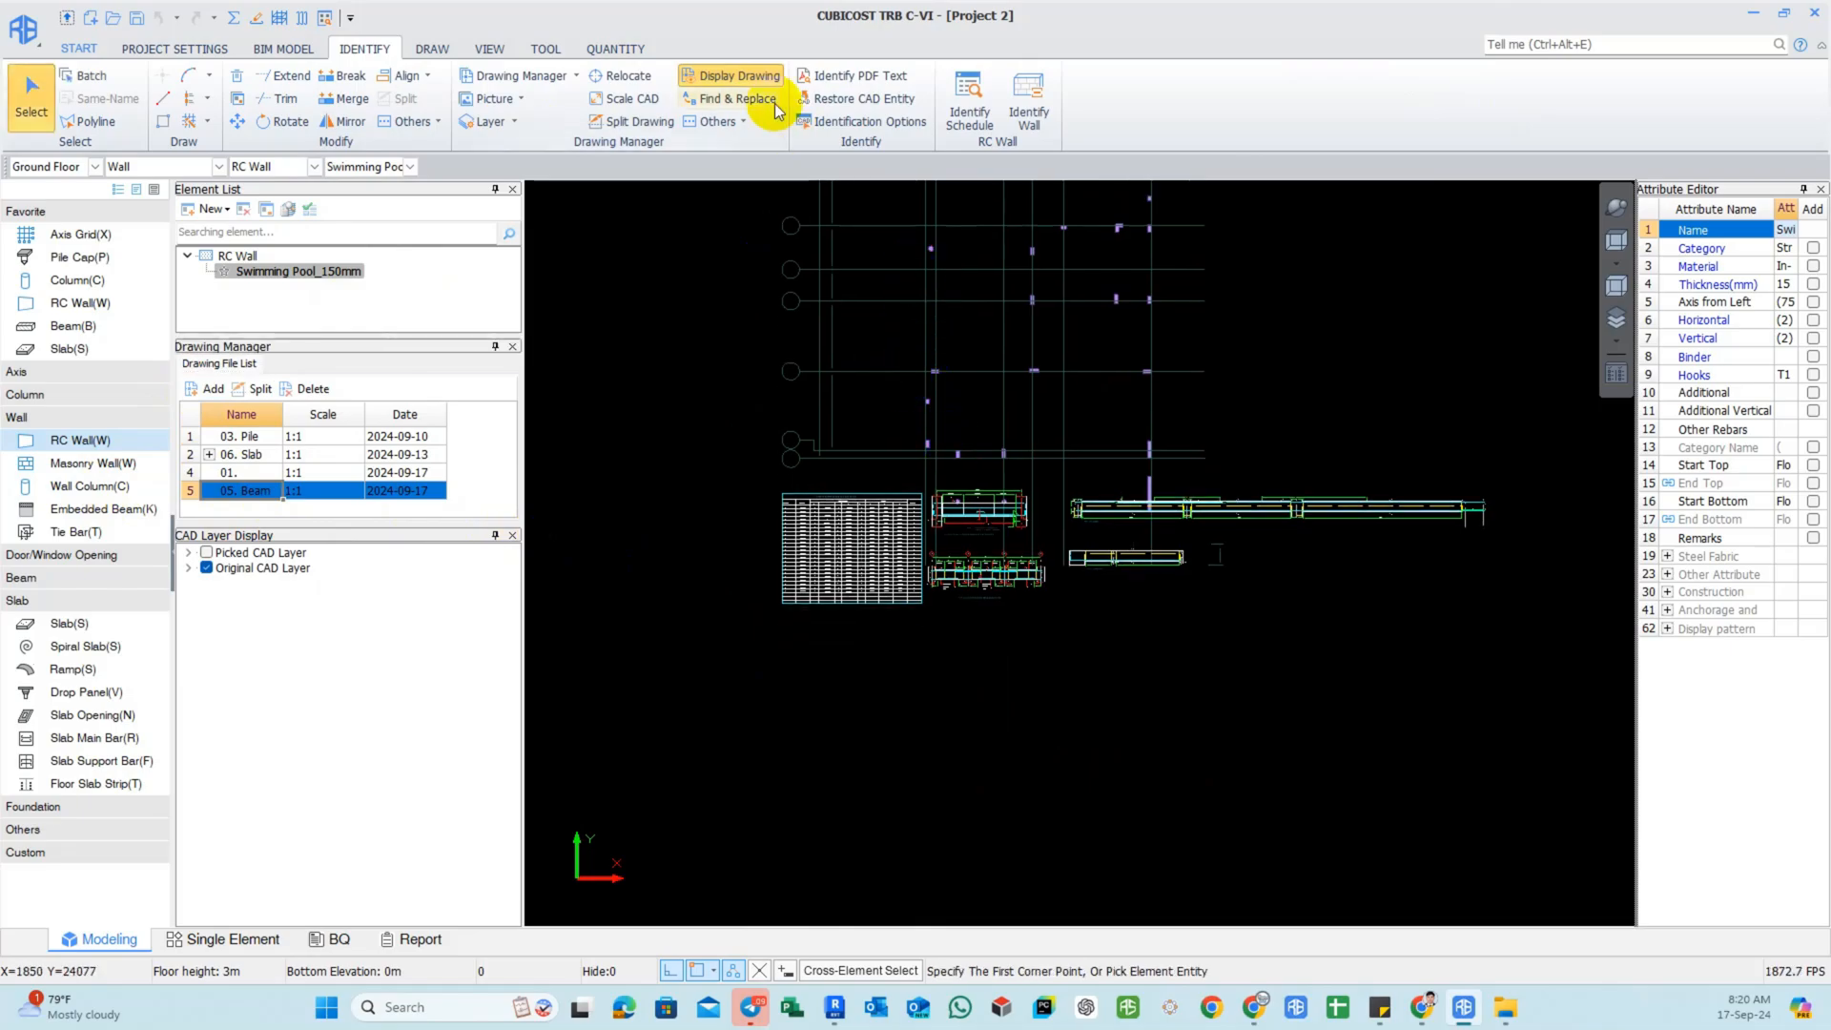
Relocate the beam schedule and typical beam elevation drawing to clear space below and to the right of the floor plan grid.
left_click(630, 80)
left_click(846, 595)
left_click(1254, 740)
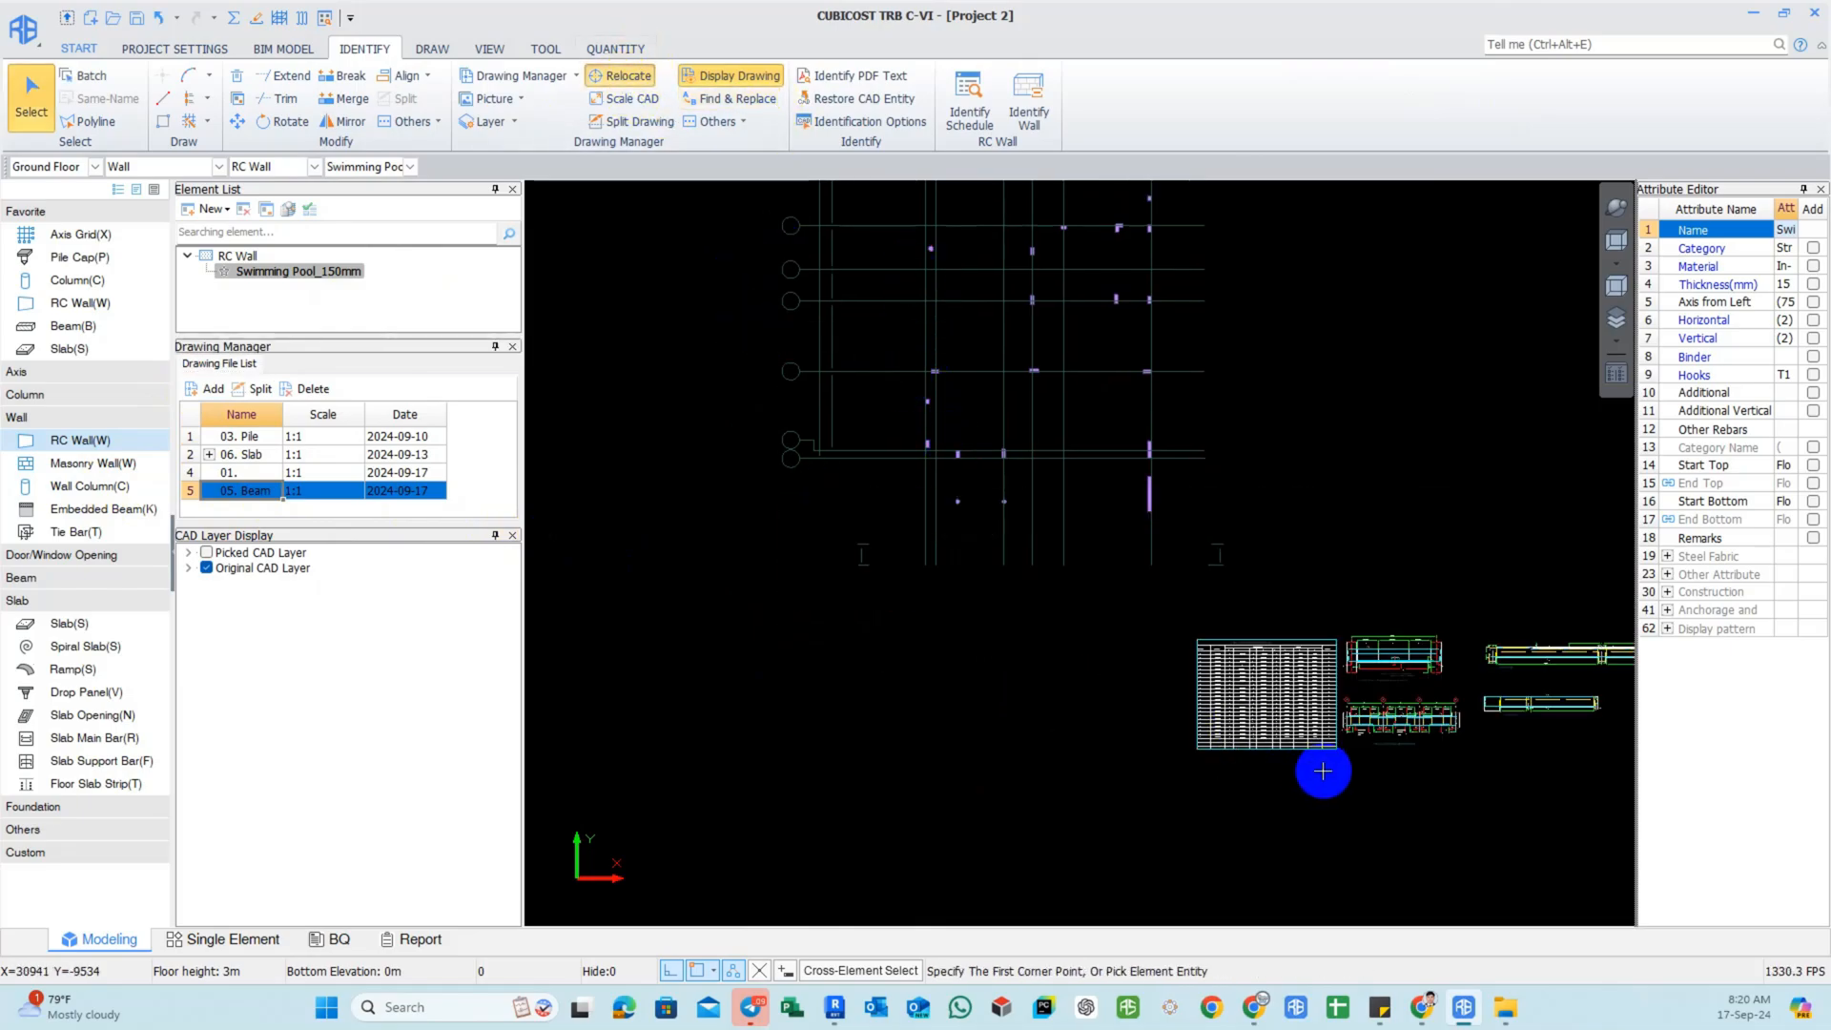
scroll(1307, 743, "up", 2)
middle_click_drag(1307, 743, 1248, 774)
scroll(1247, 773, "up", 6)
middle_click_drag(1227, 660, 1053, 593)
middle_click_drag(958, 520, 919, 460)
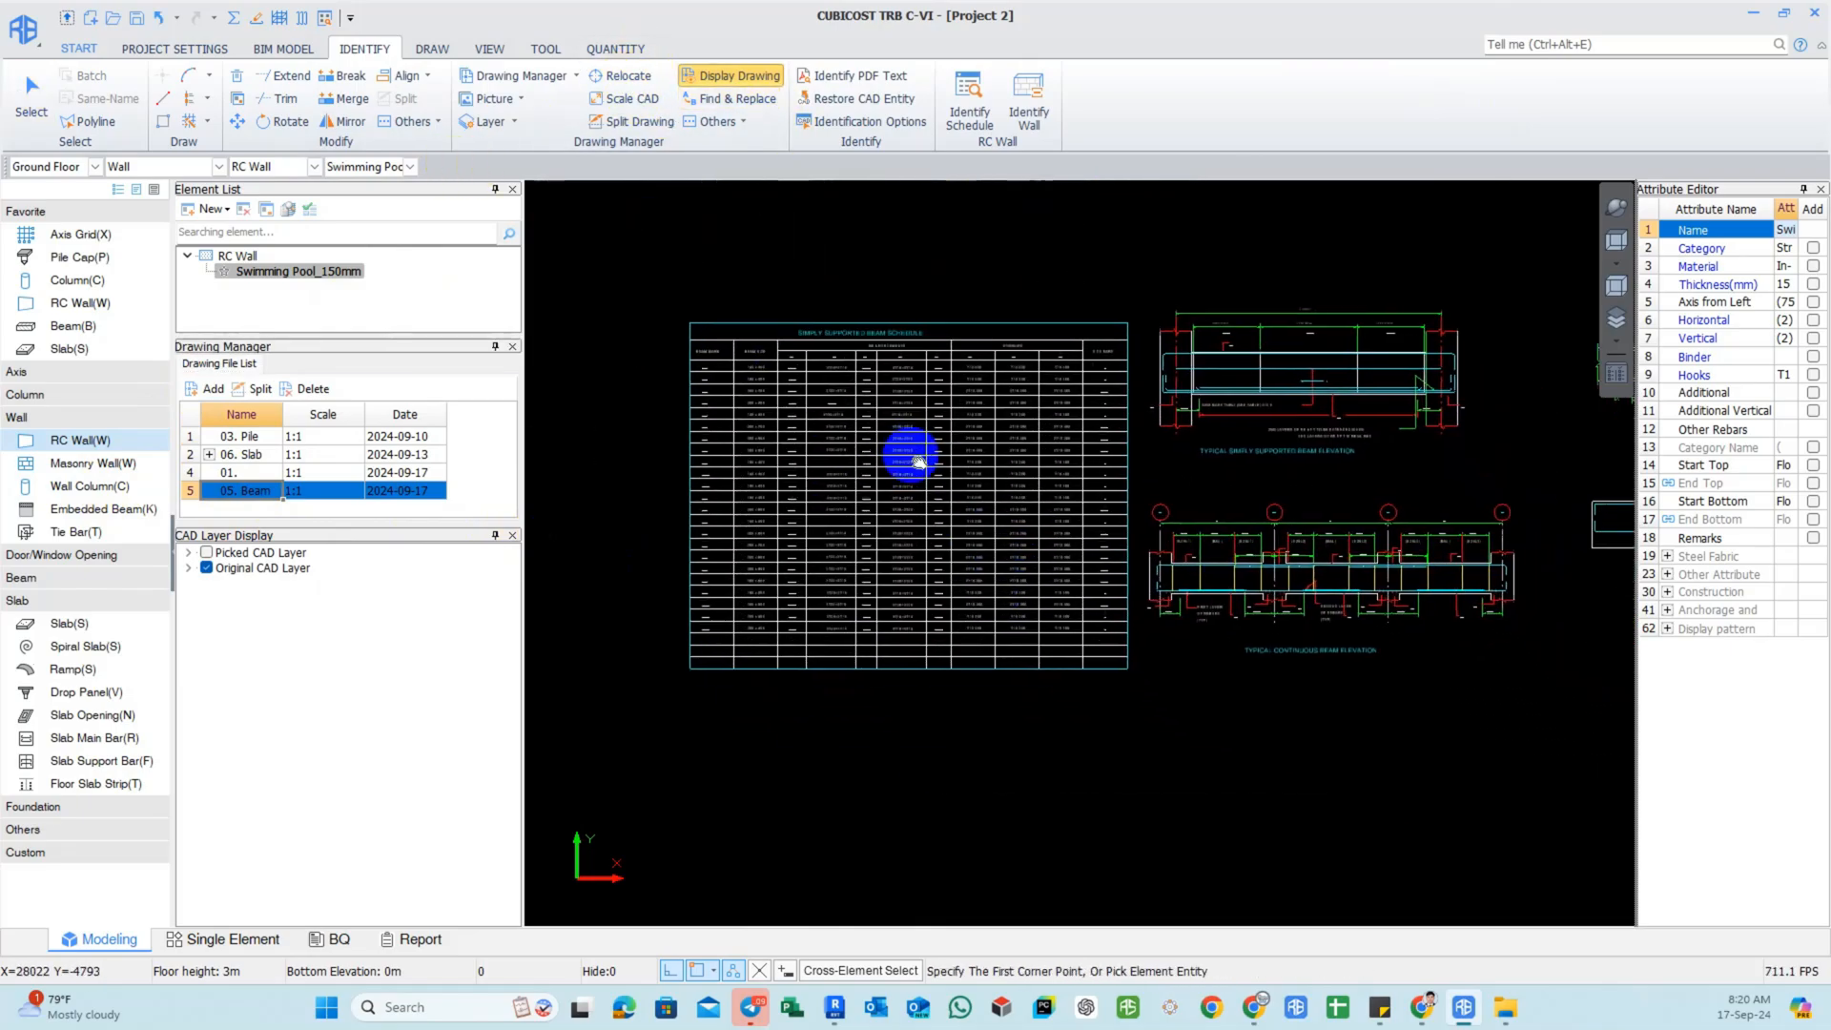
scroll(917, 458, "up", 1)
left_click(941, 257)
left_click(917, 204)
middle_click_drag(793, 295, 802, 291)
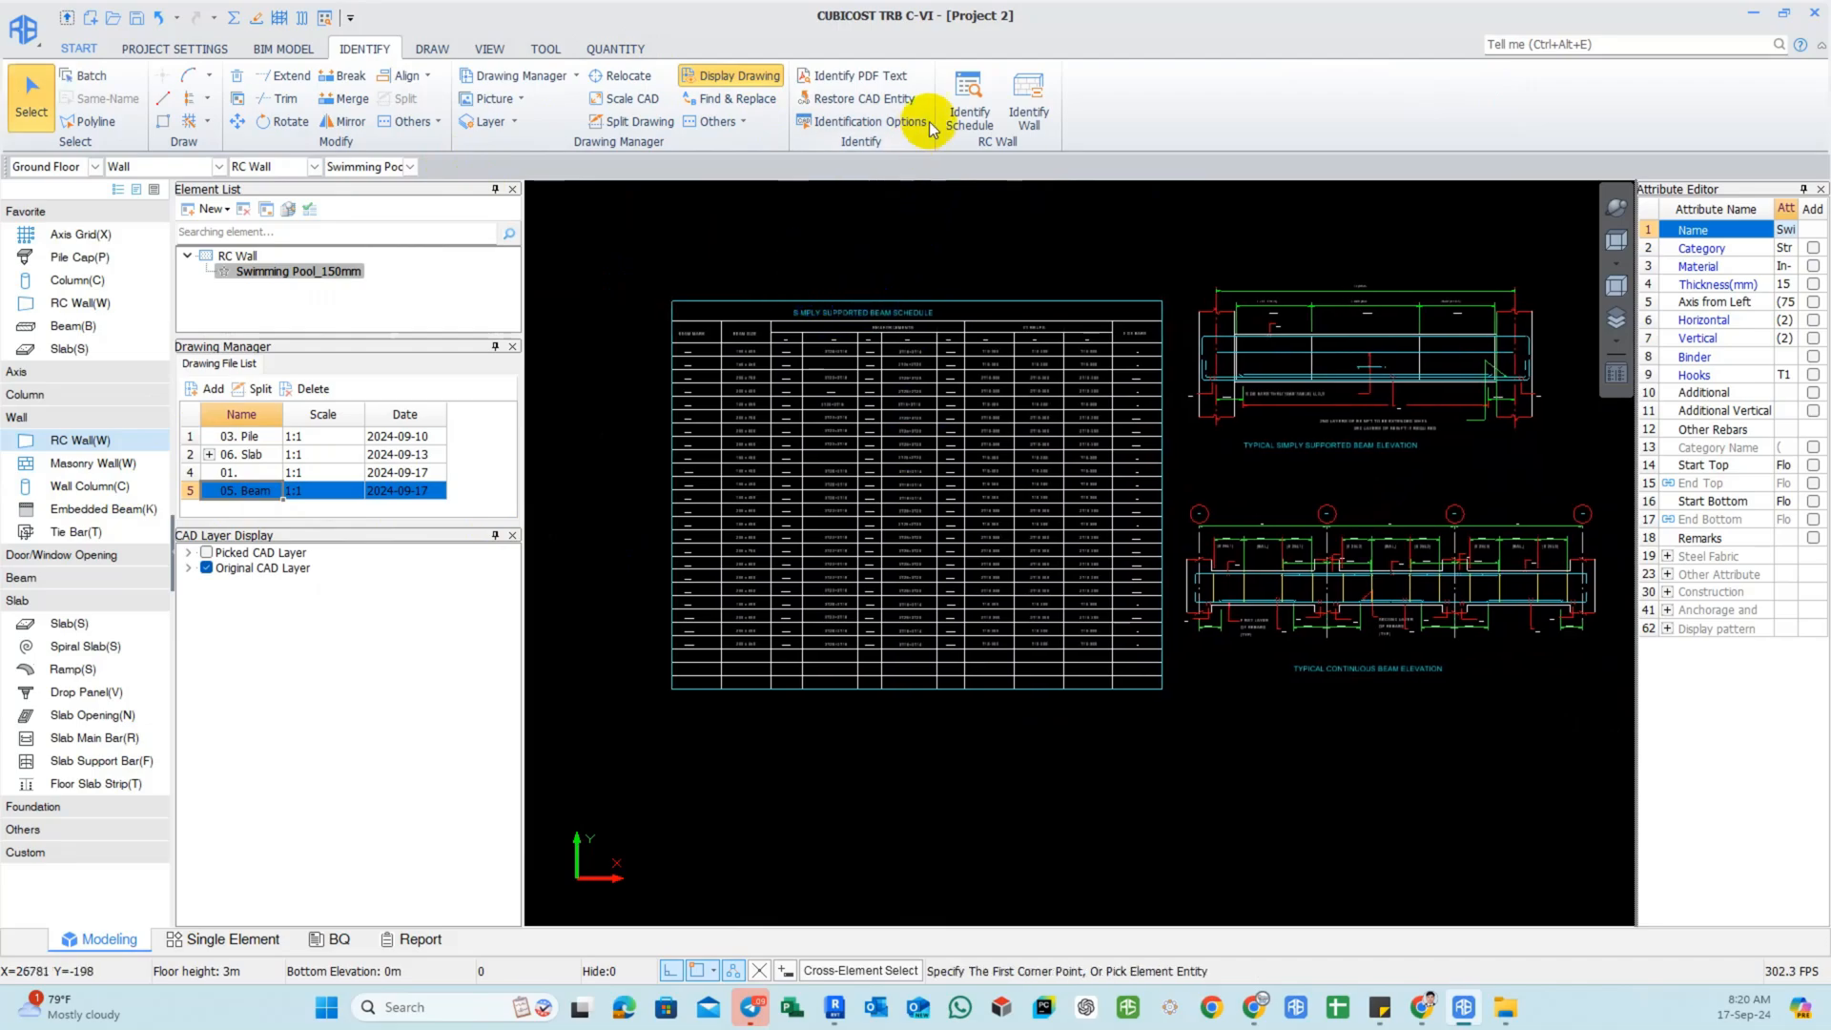
Run Identify Schedule for the Beam element on the whole simply supported beam schedule table and maximize the resulting window.
left_click(65, 329)
middle_click_drag(629, 459, 679, 426)
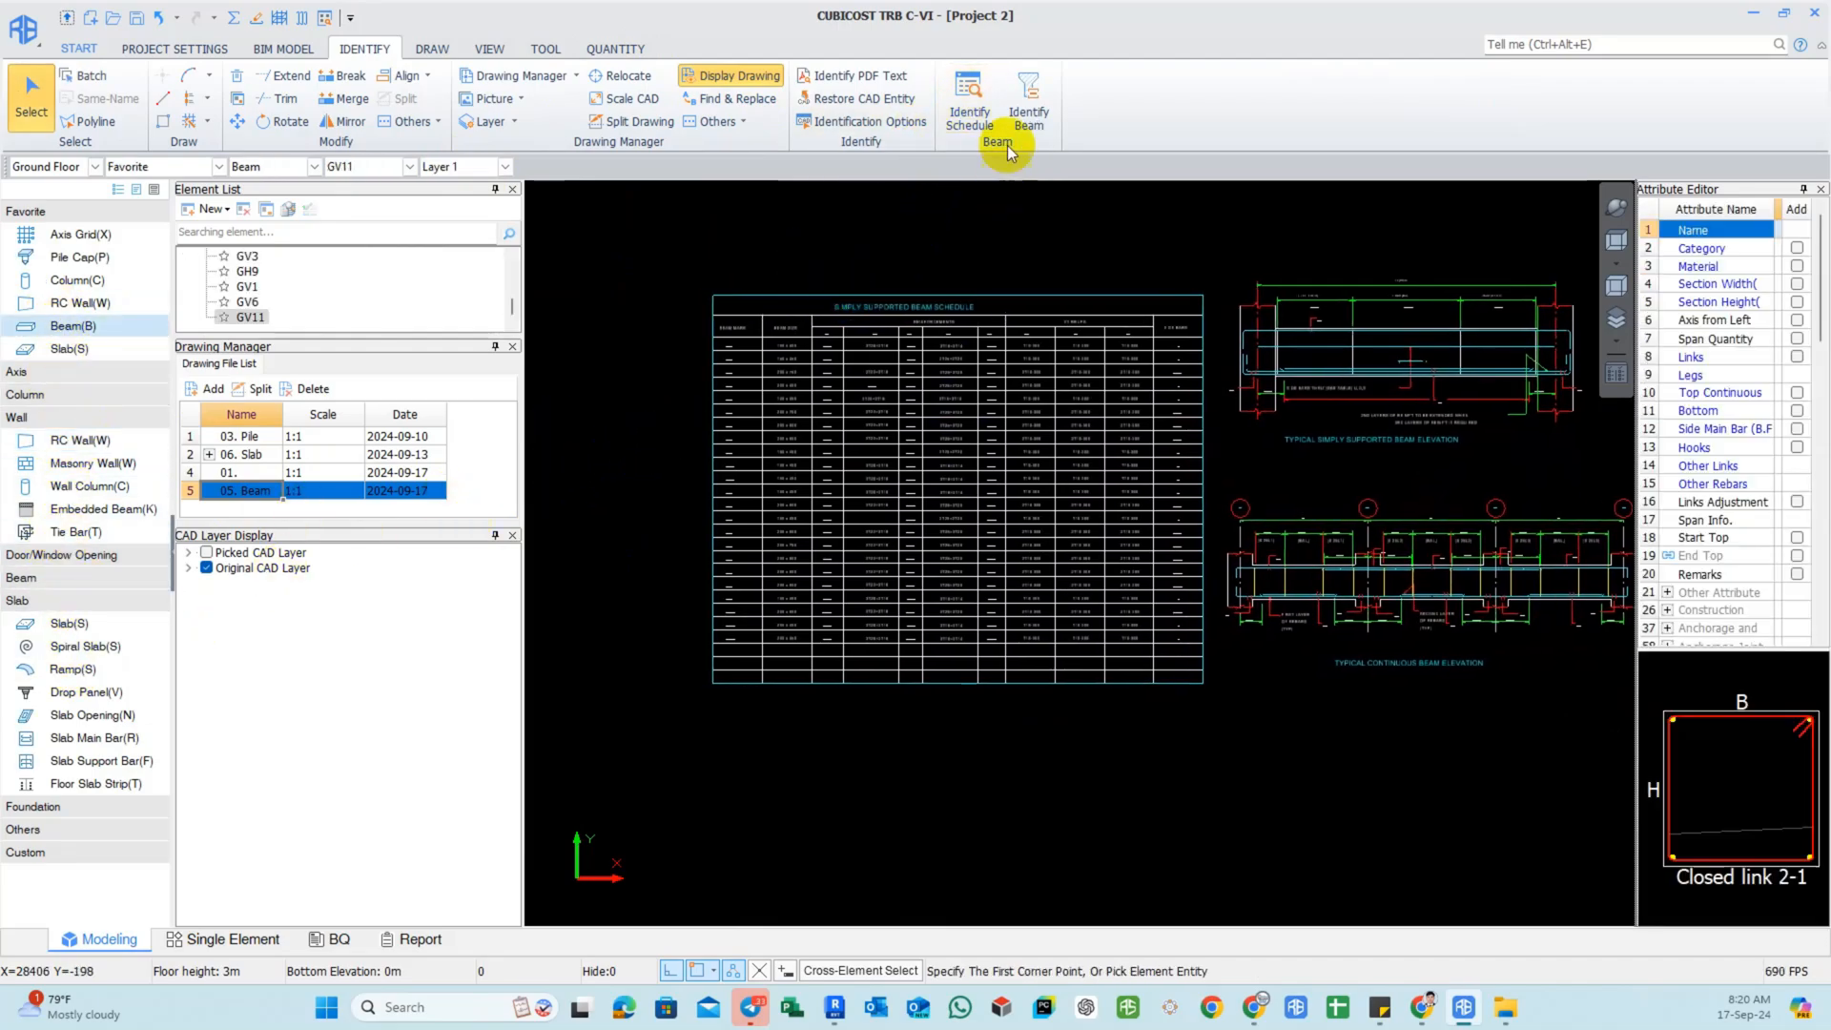
left_click_drag(703, 319, 1218, 709)
right_click(1046, 600)
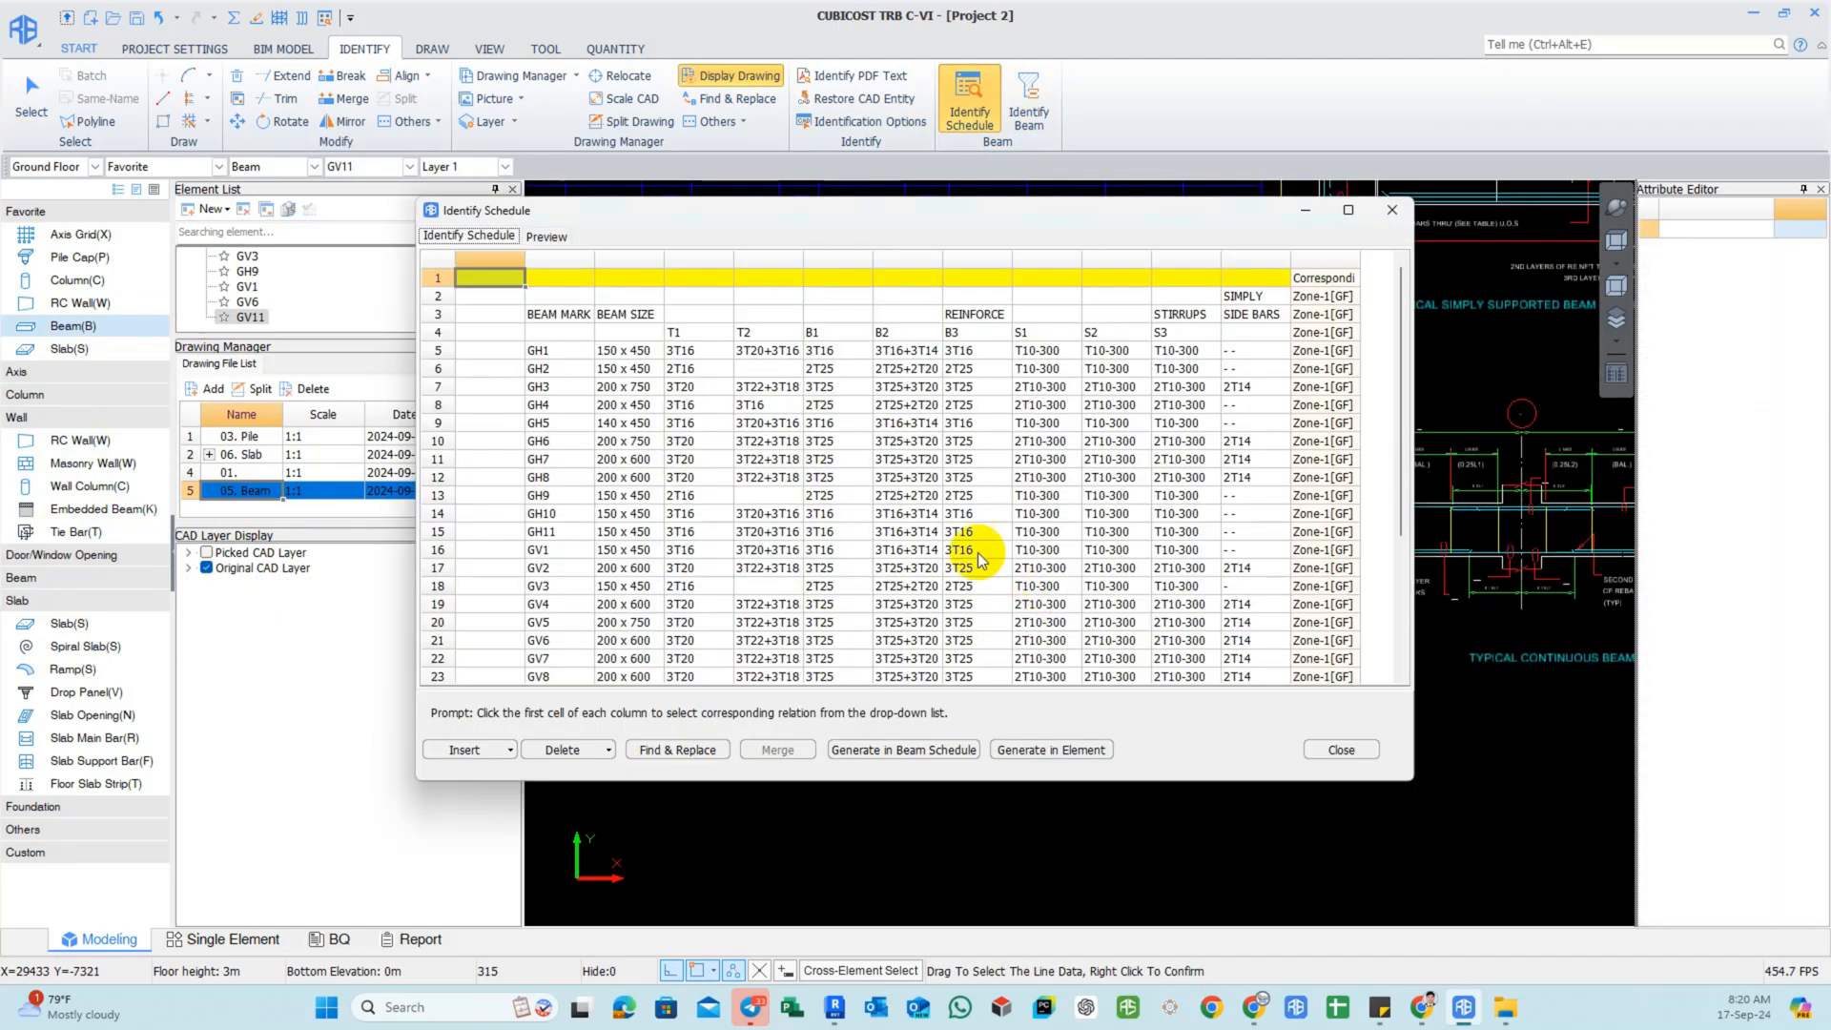
left_click(1347, 210)
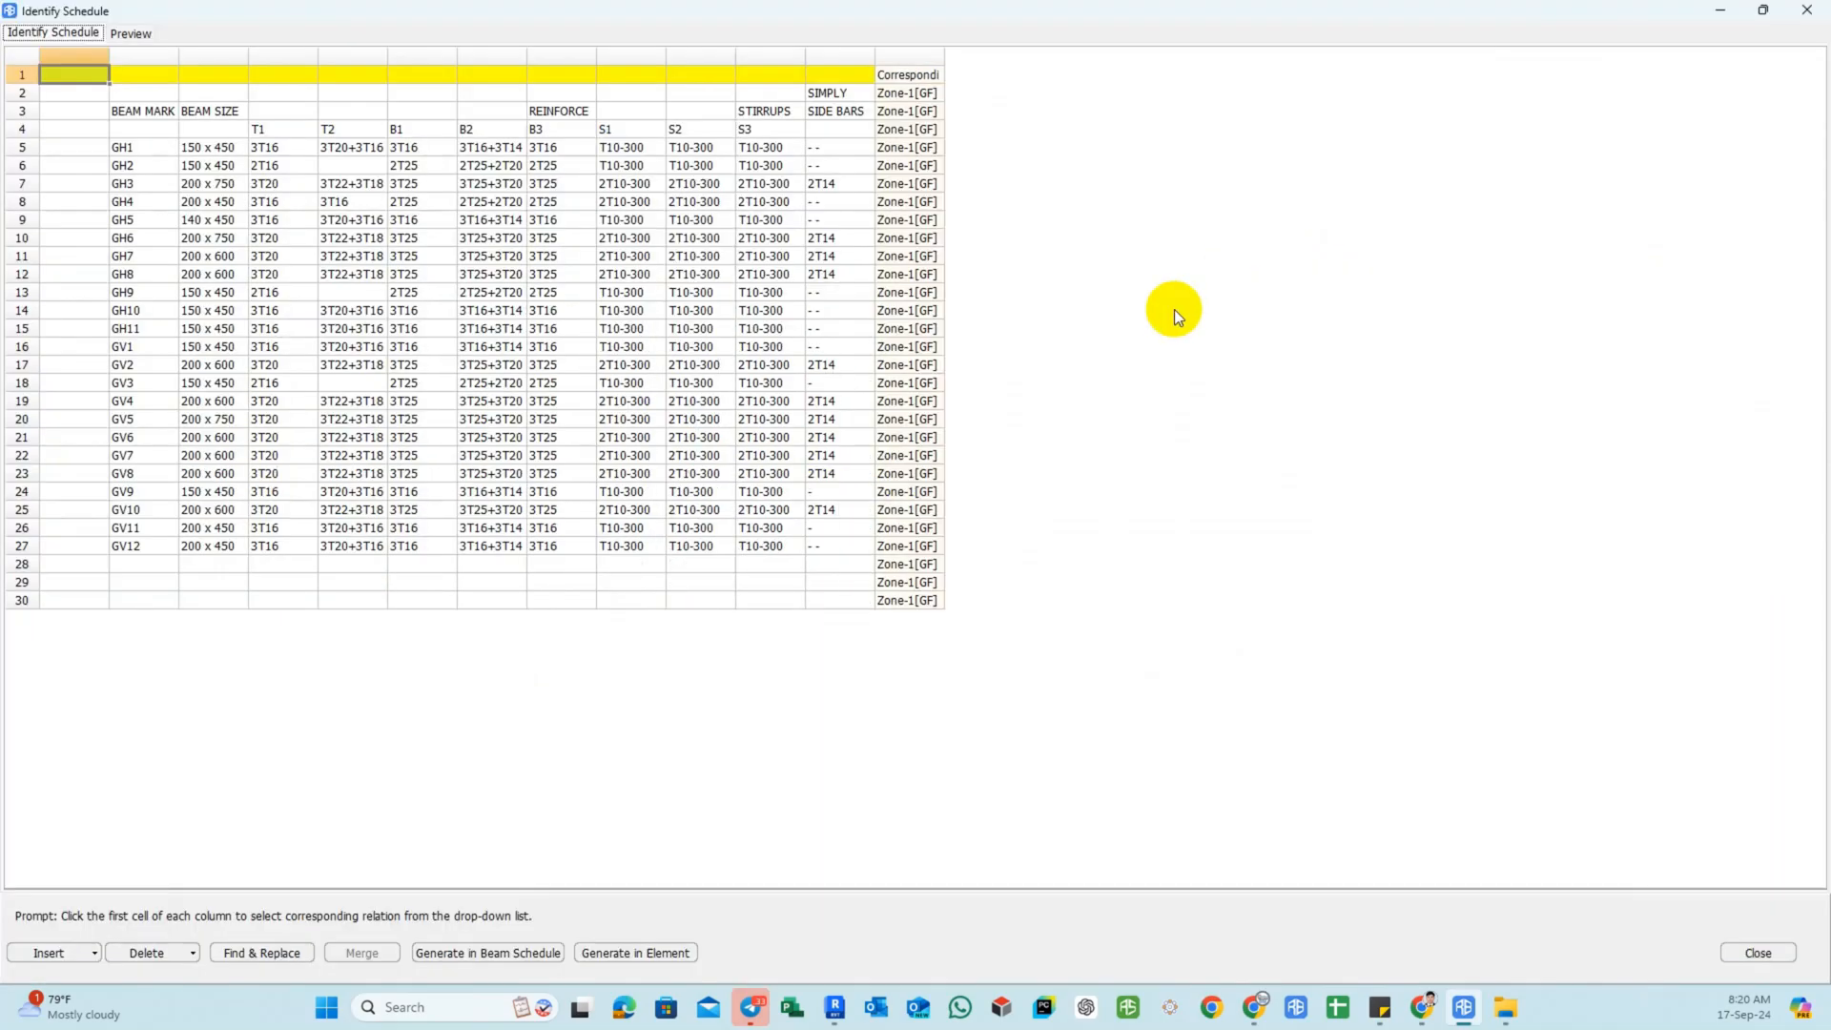
Delete the empty first column of the identified schedule table.
right_click(83, 55)
mouse_move(134, 65)
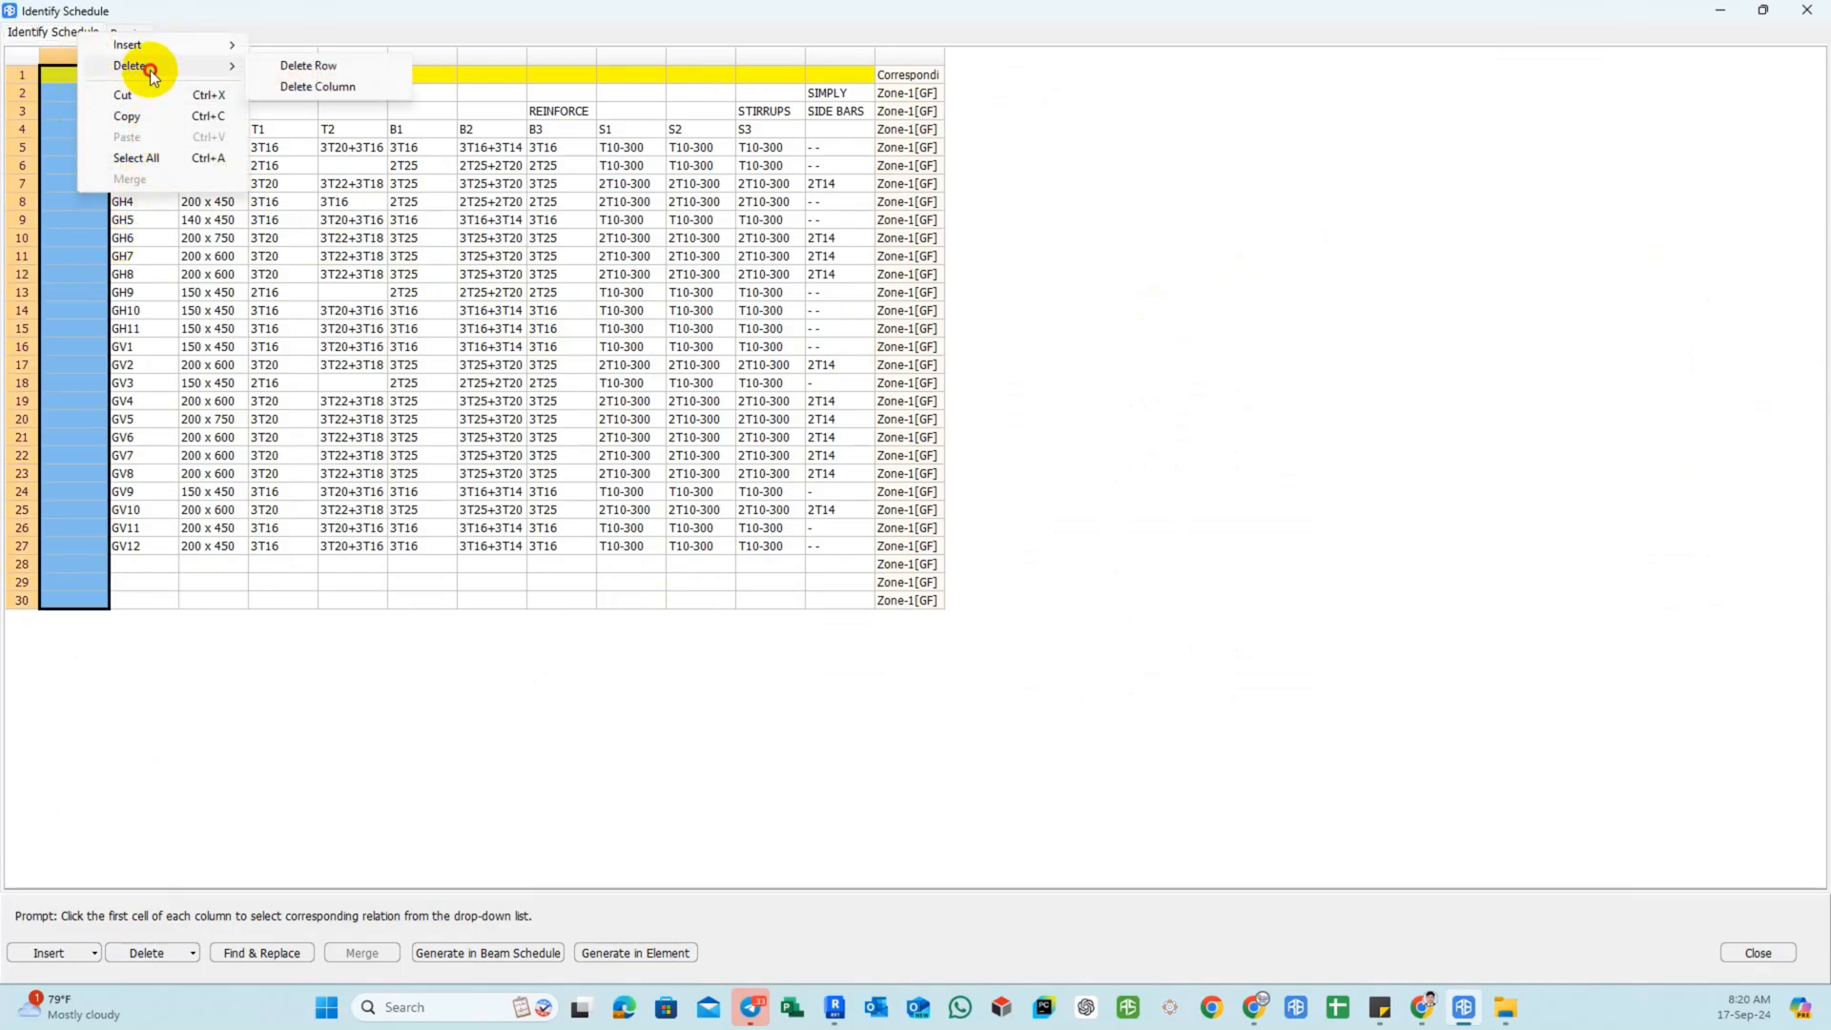
left_click(305, 84)
left_click(969, 505)
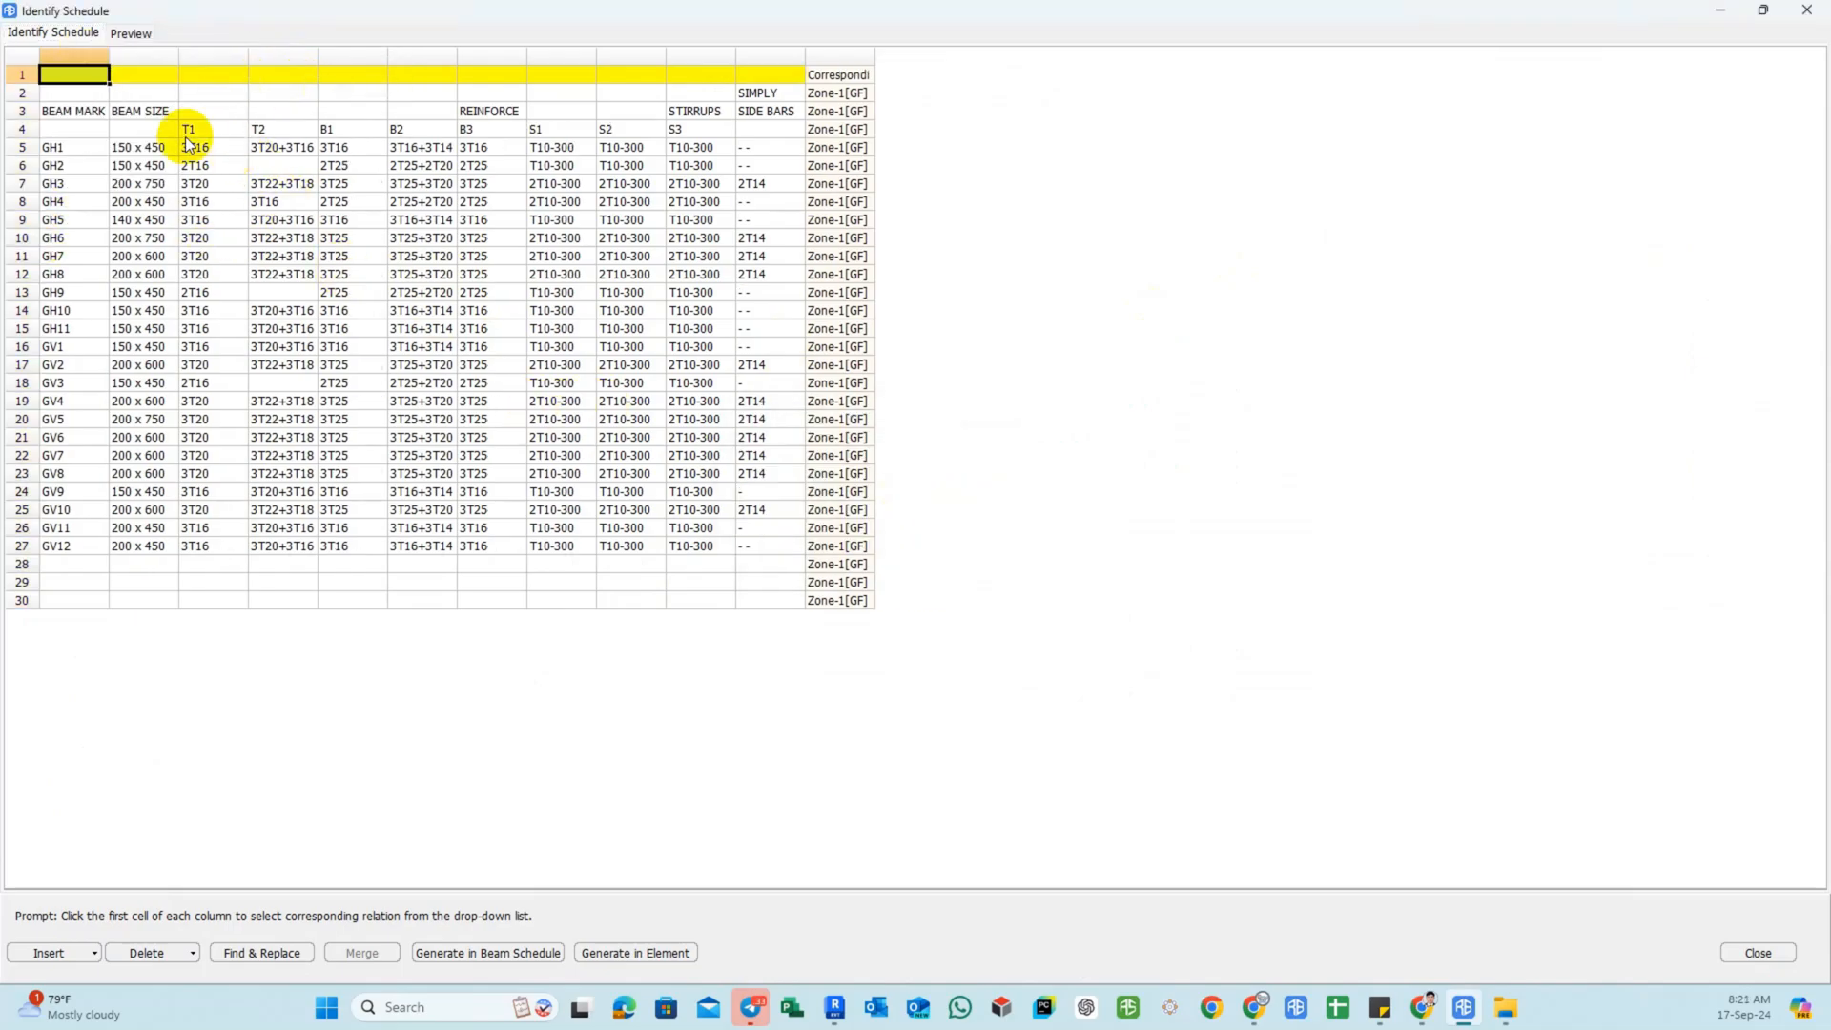
Assign the BEAM MARK column to Beam and the BEAM SIZE column to Width*Height.
left_click(77, 92)
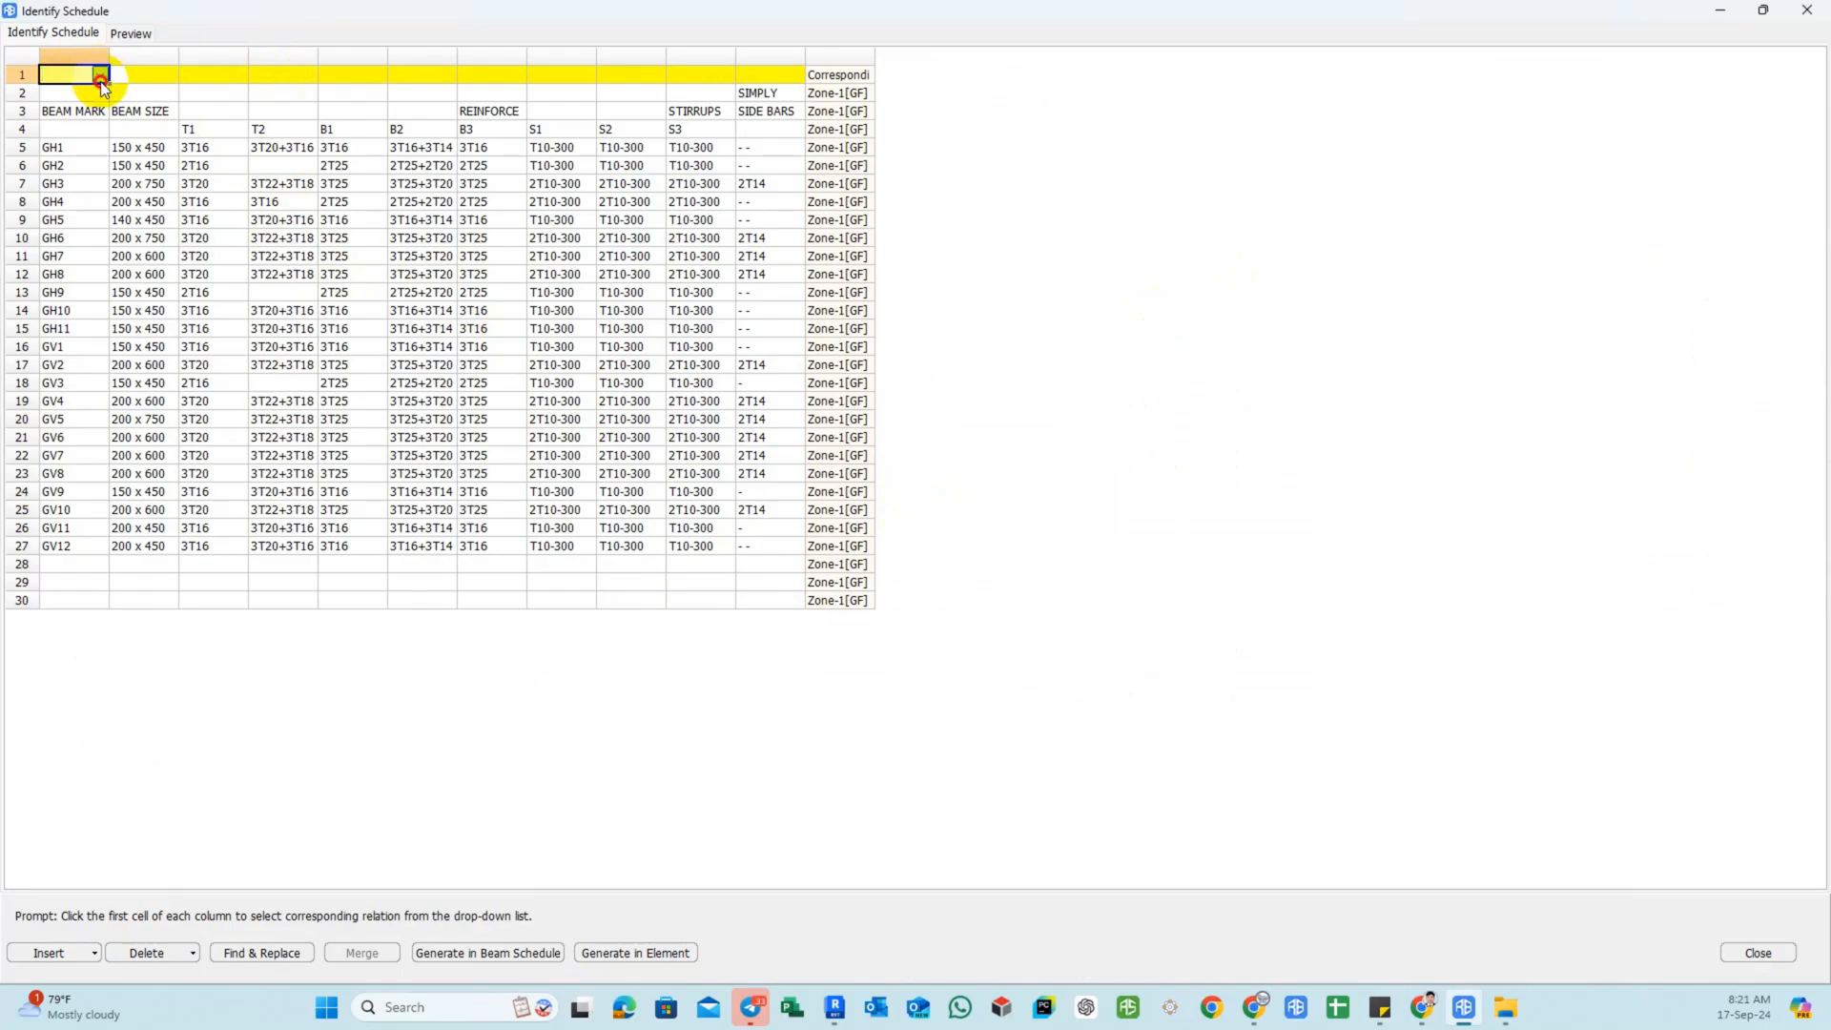
left_click(102, 76)
left_click(82, 90)
left_click(159, 82)
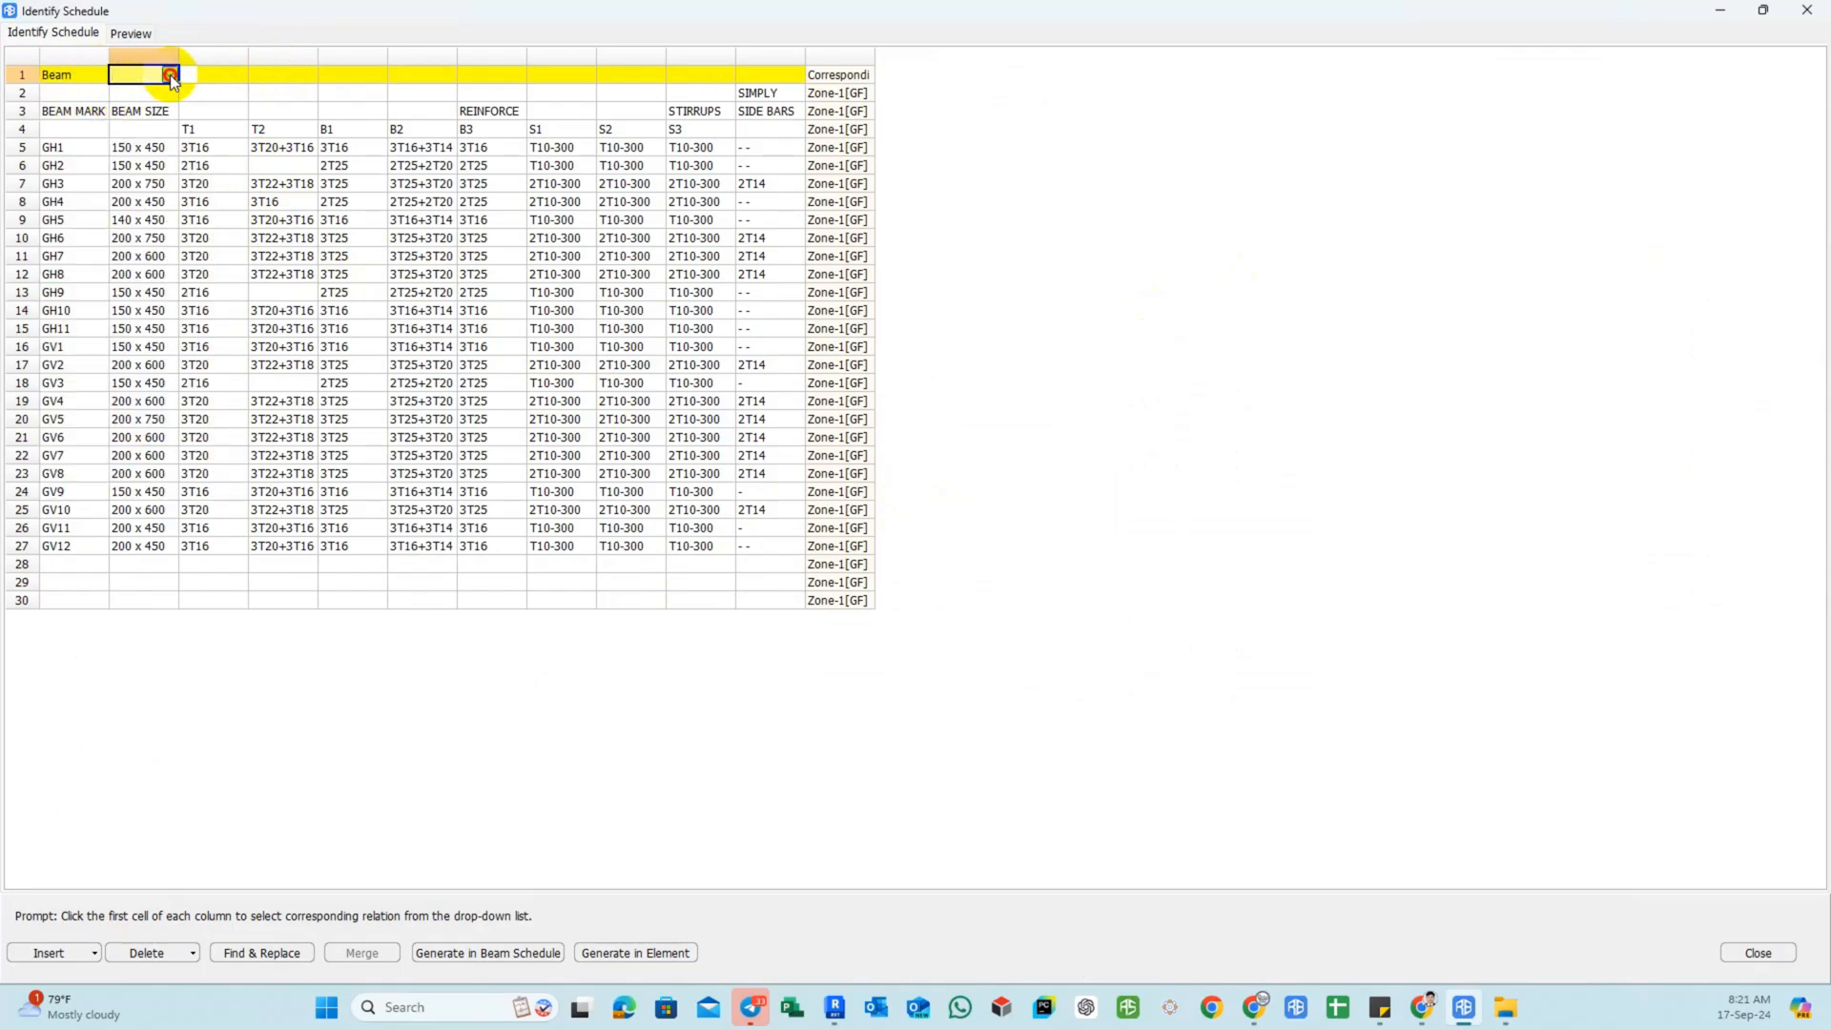
left_click(169, 74)
left_click(177, 140)
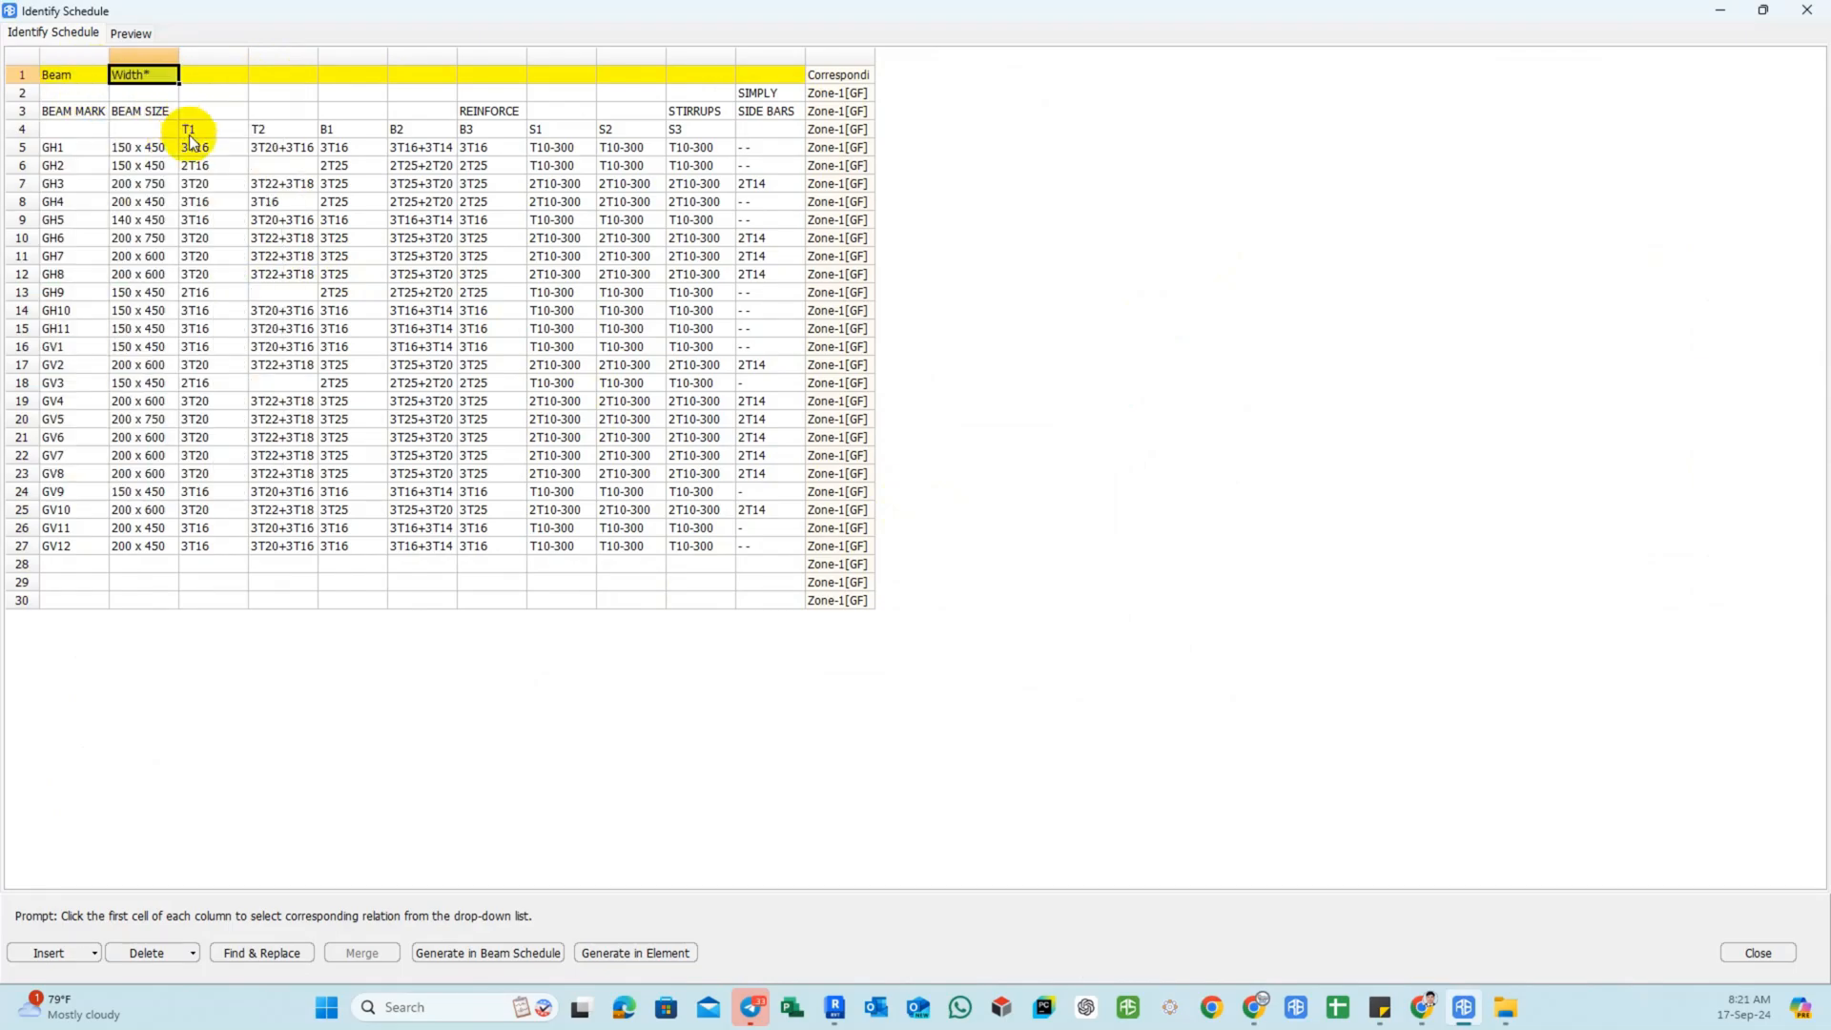
Assign the T1 column to the top 1st Layer Midspan Bar and T2 to the top 1st Layer Left Support Bar.
left_click(225, 72)
left_click(235, 76)
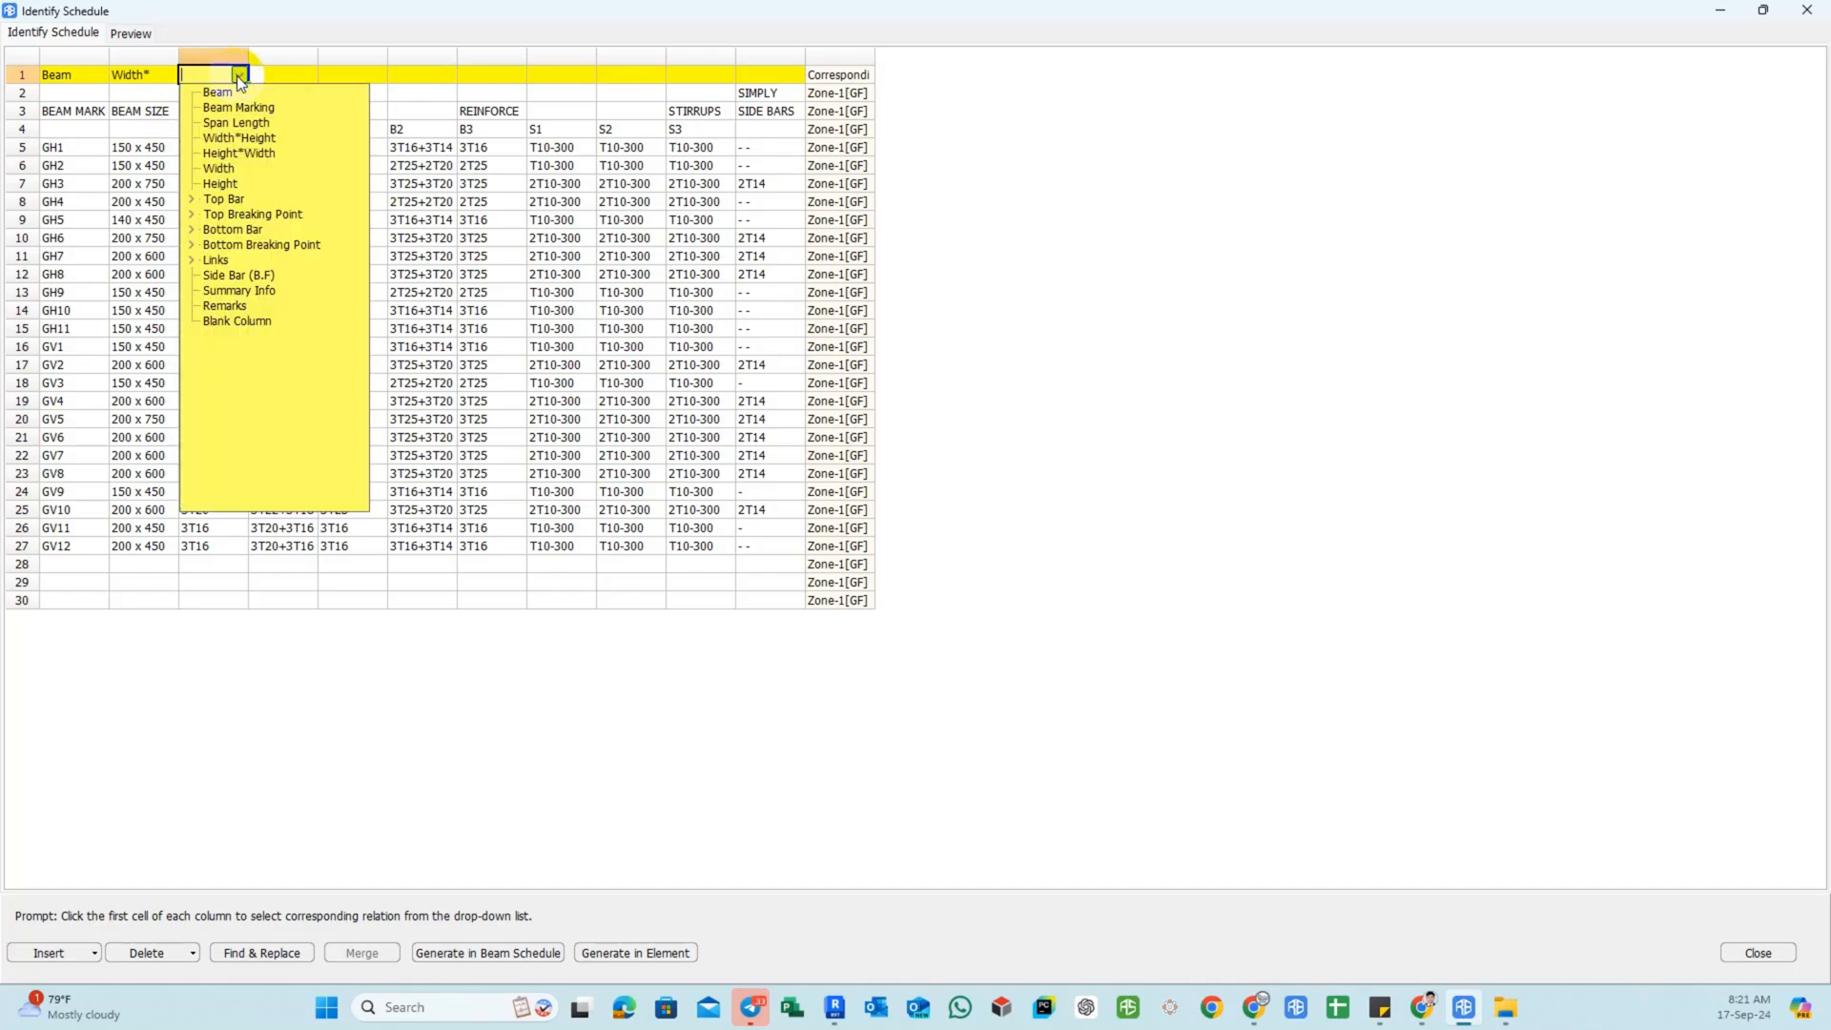
left_click(195, 198)
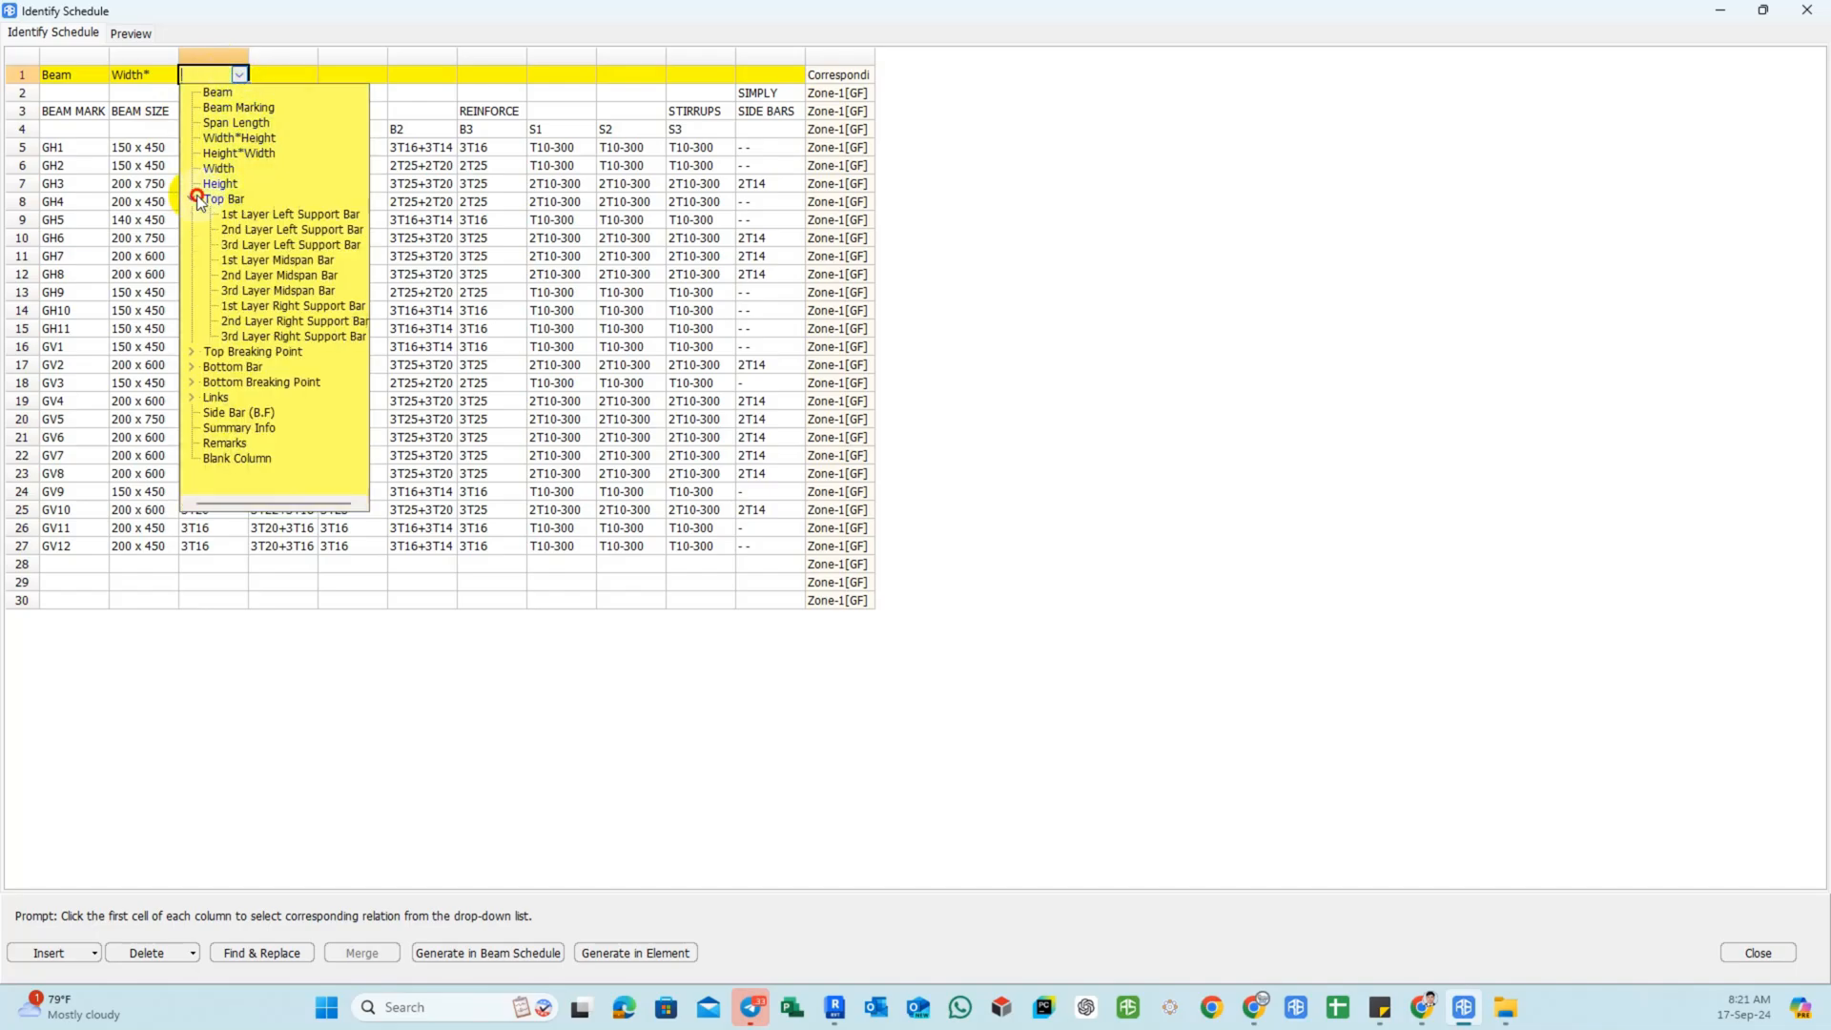
left_click(254, 261)
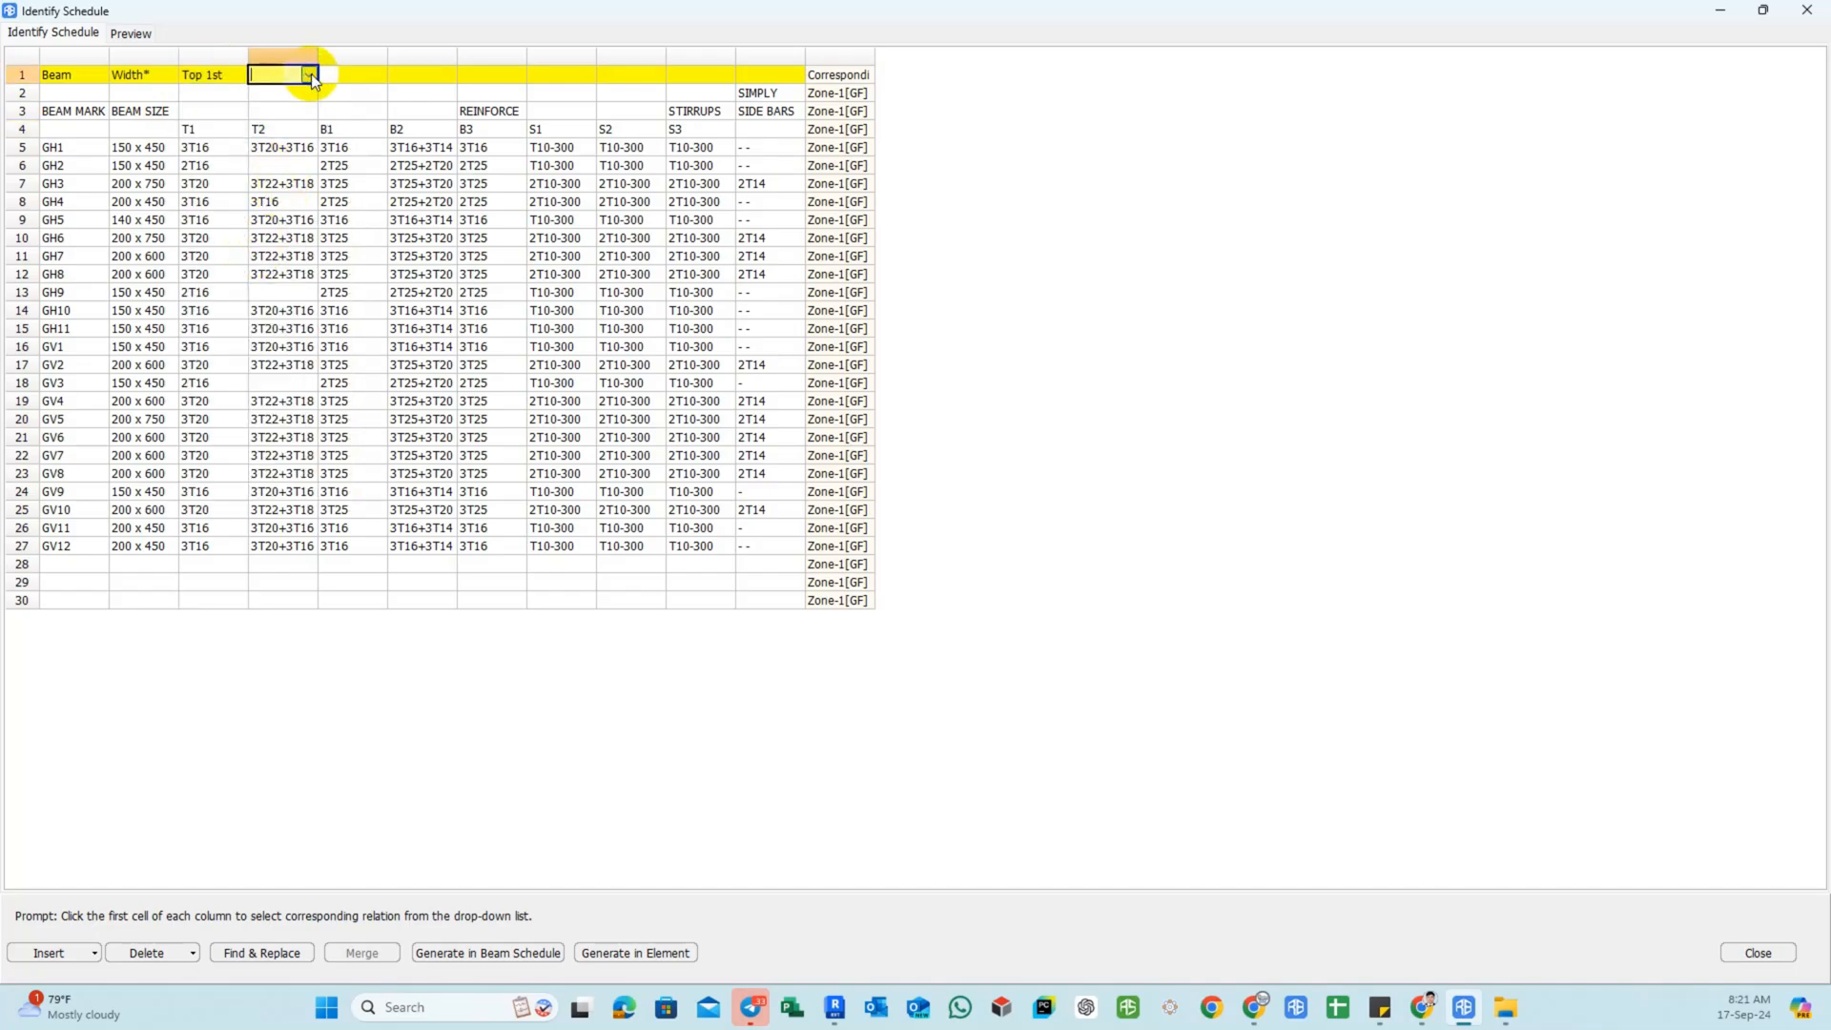
left_click(311, 73)
left_click(275, 202)
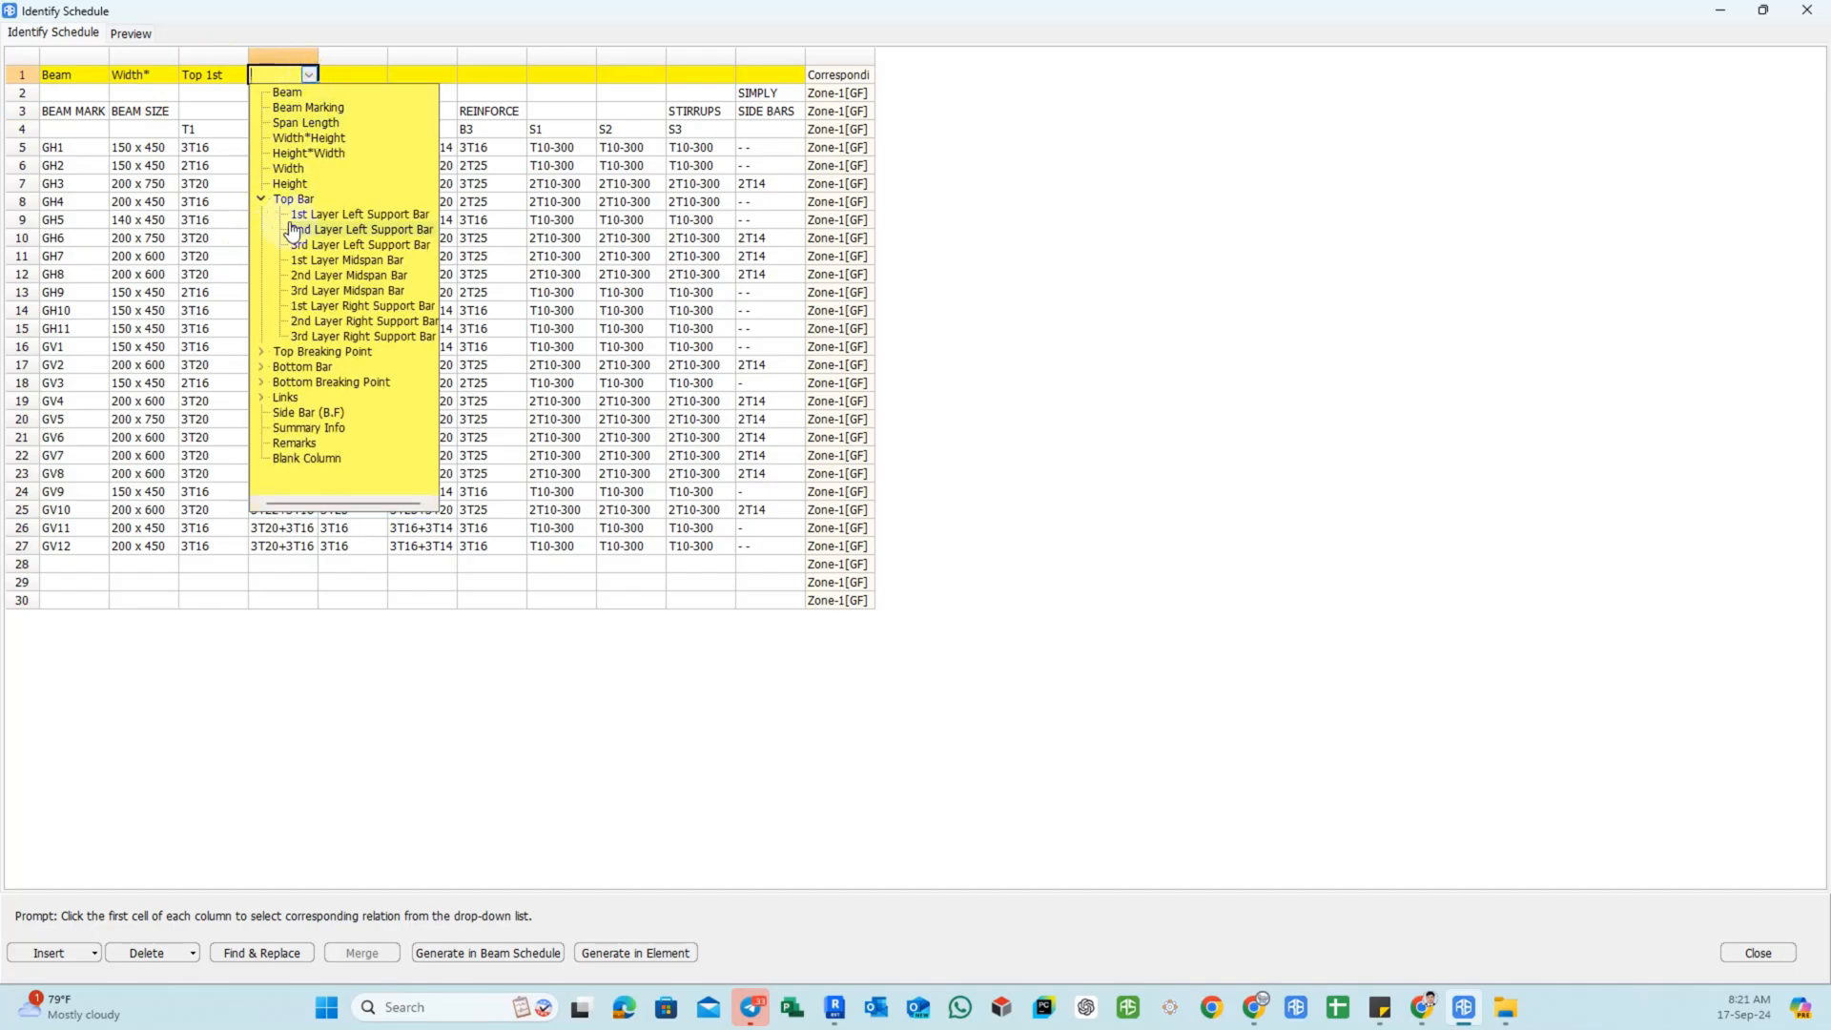
left_click(315, 229)
Assign the B1 column to the bottom 1st Layer Left Support Bar.
left_click(351, 94)
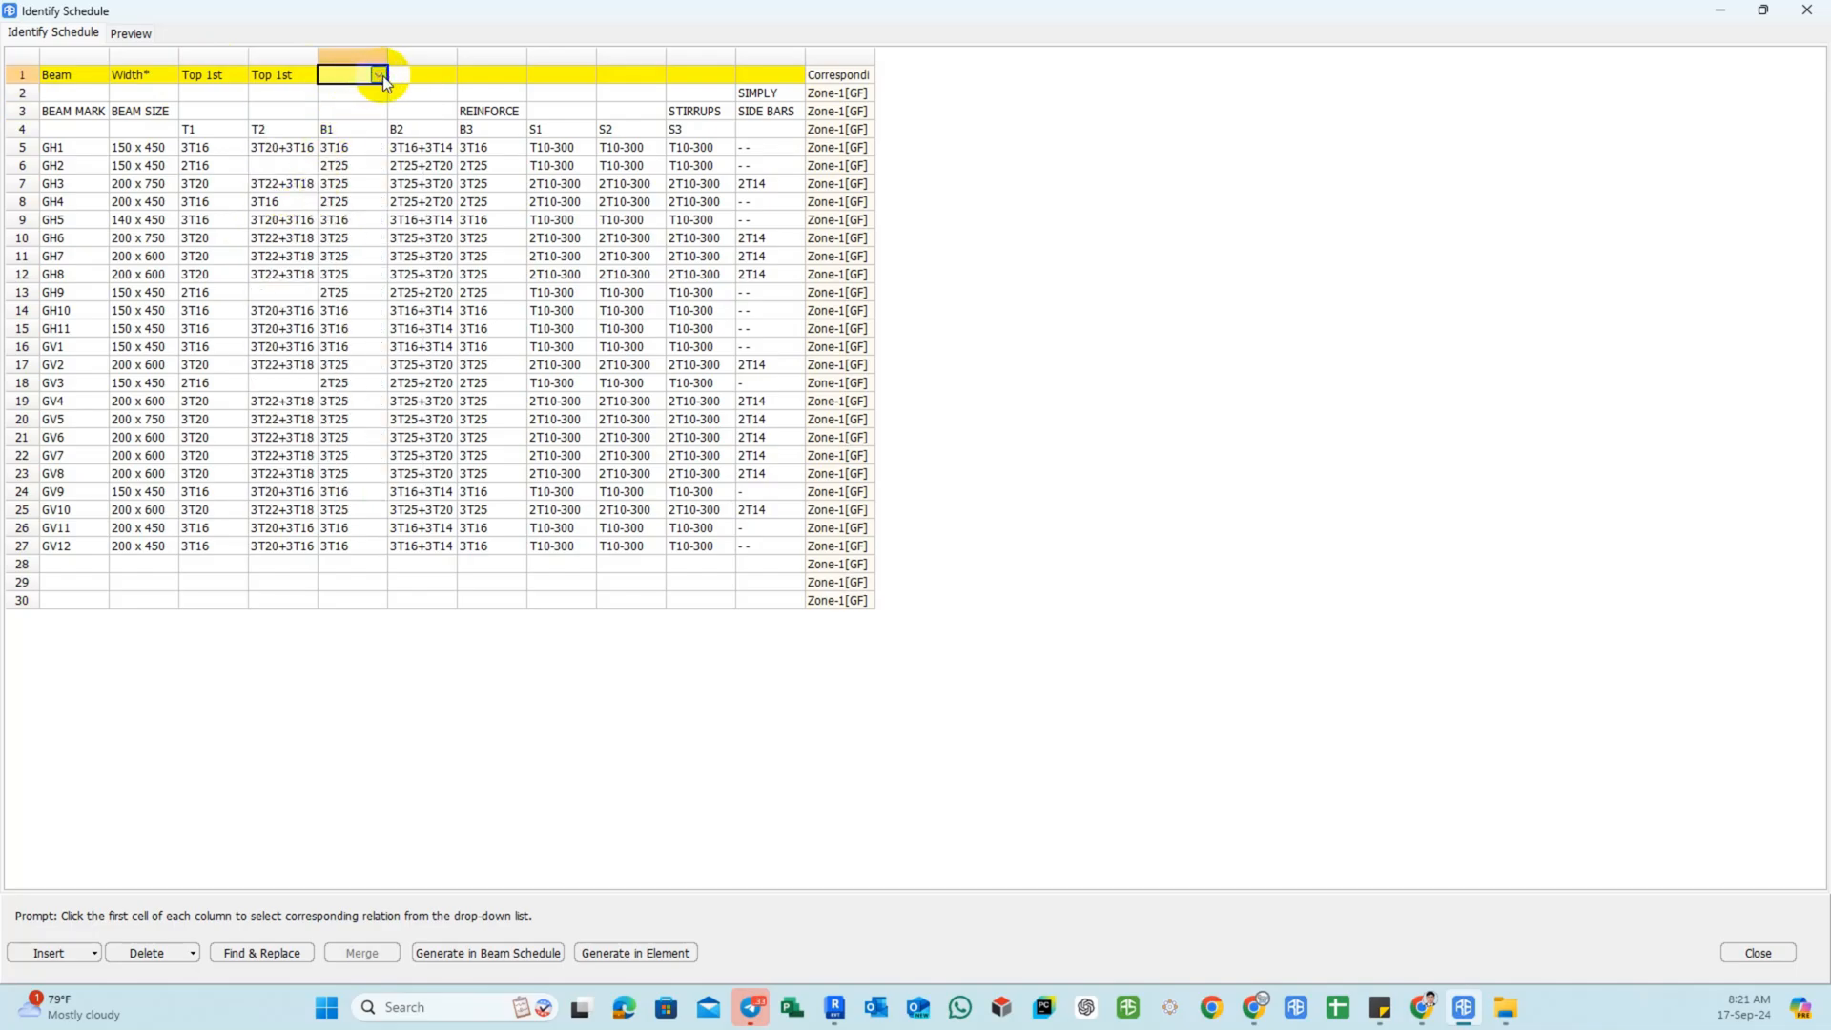
left_click(379, 75)
left_click(353, 136)
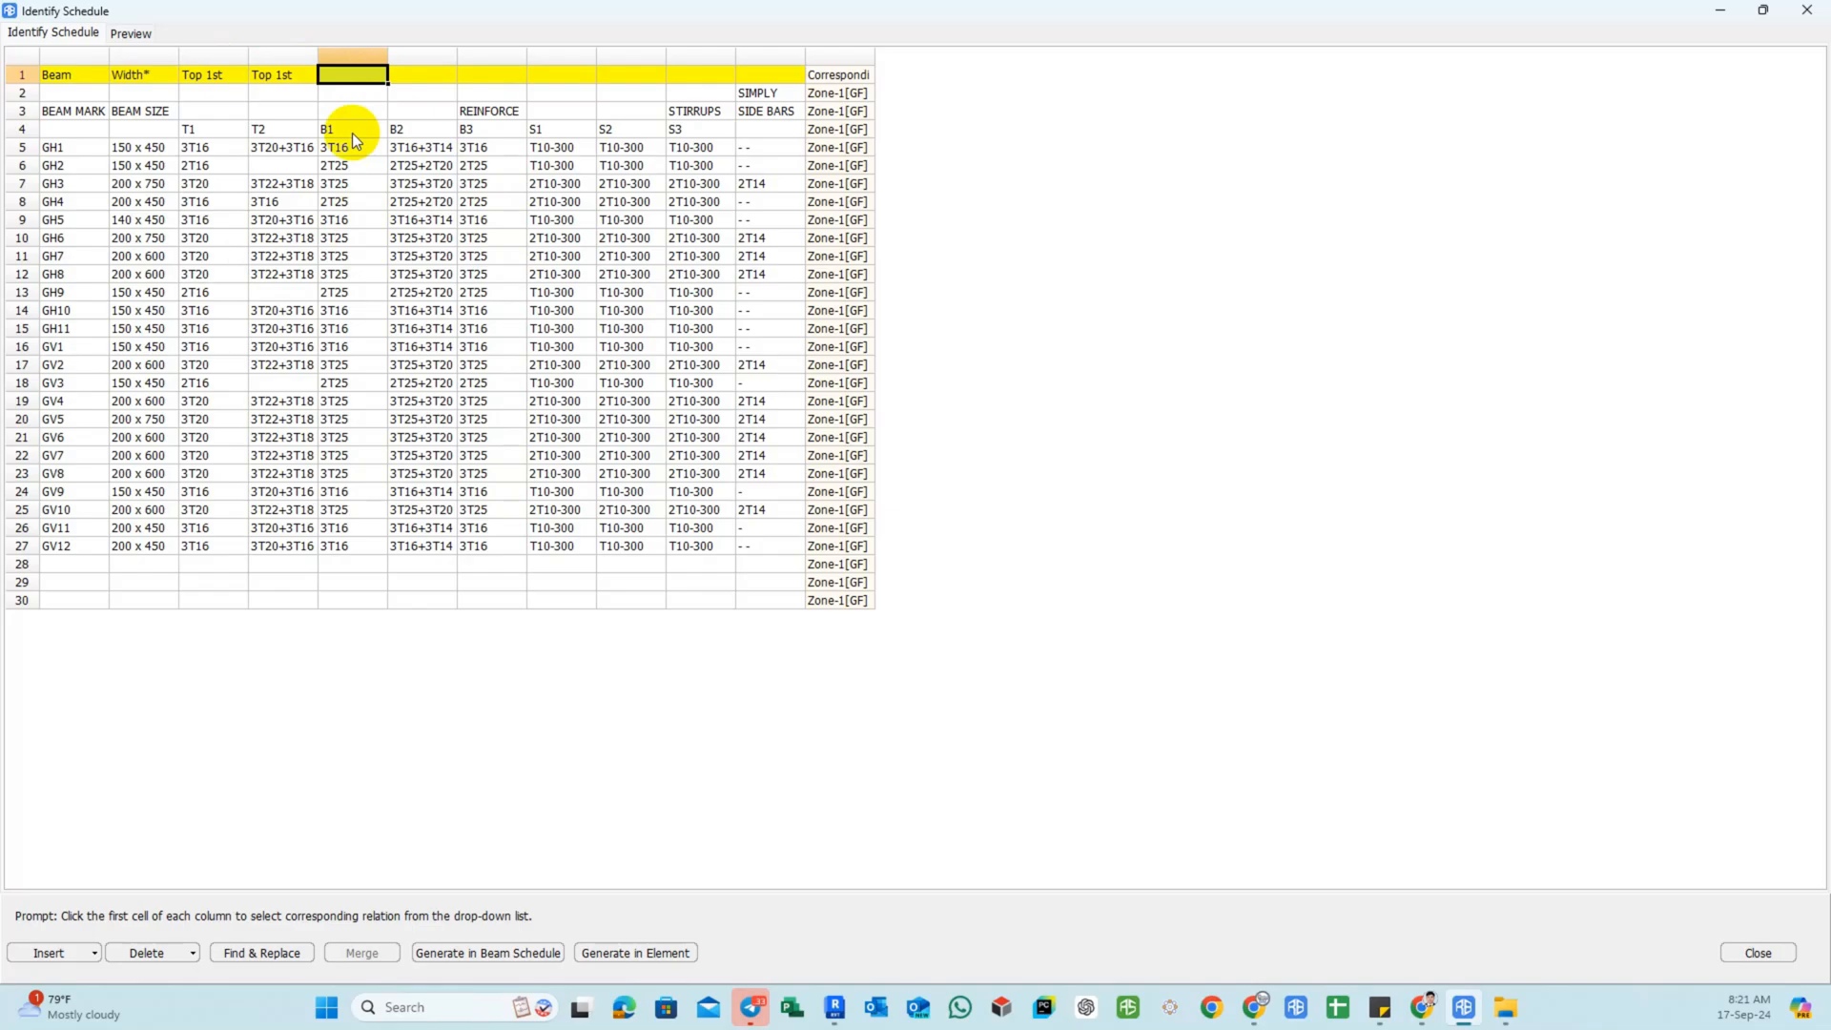
left_click(380, 76)
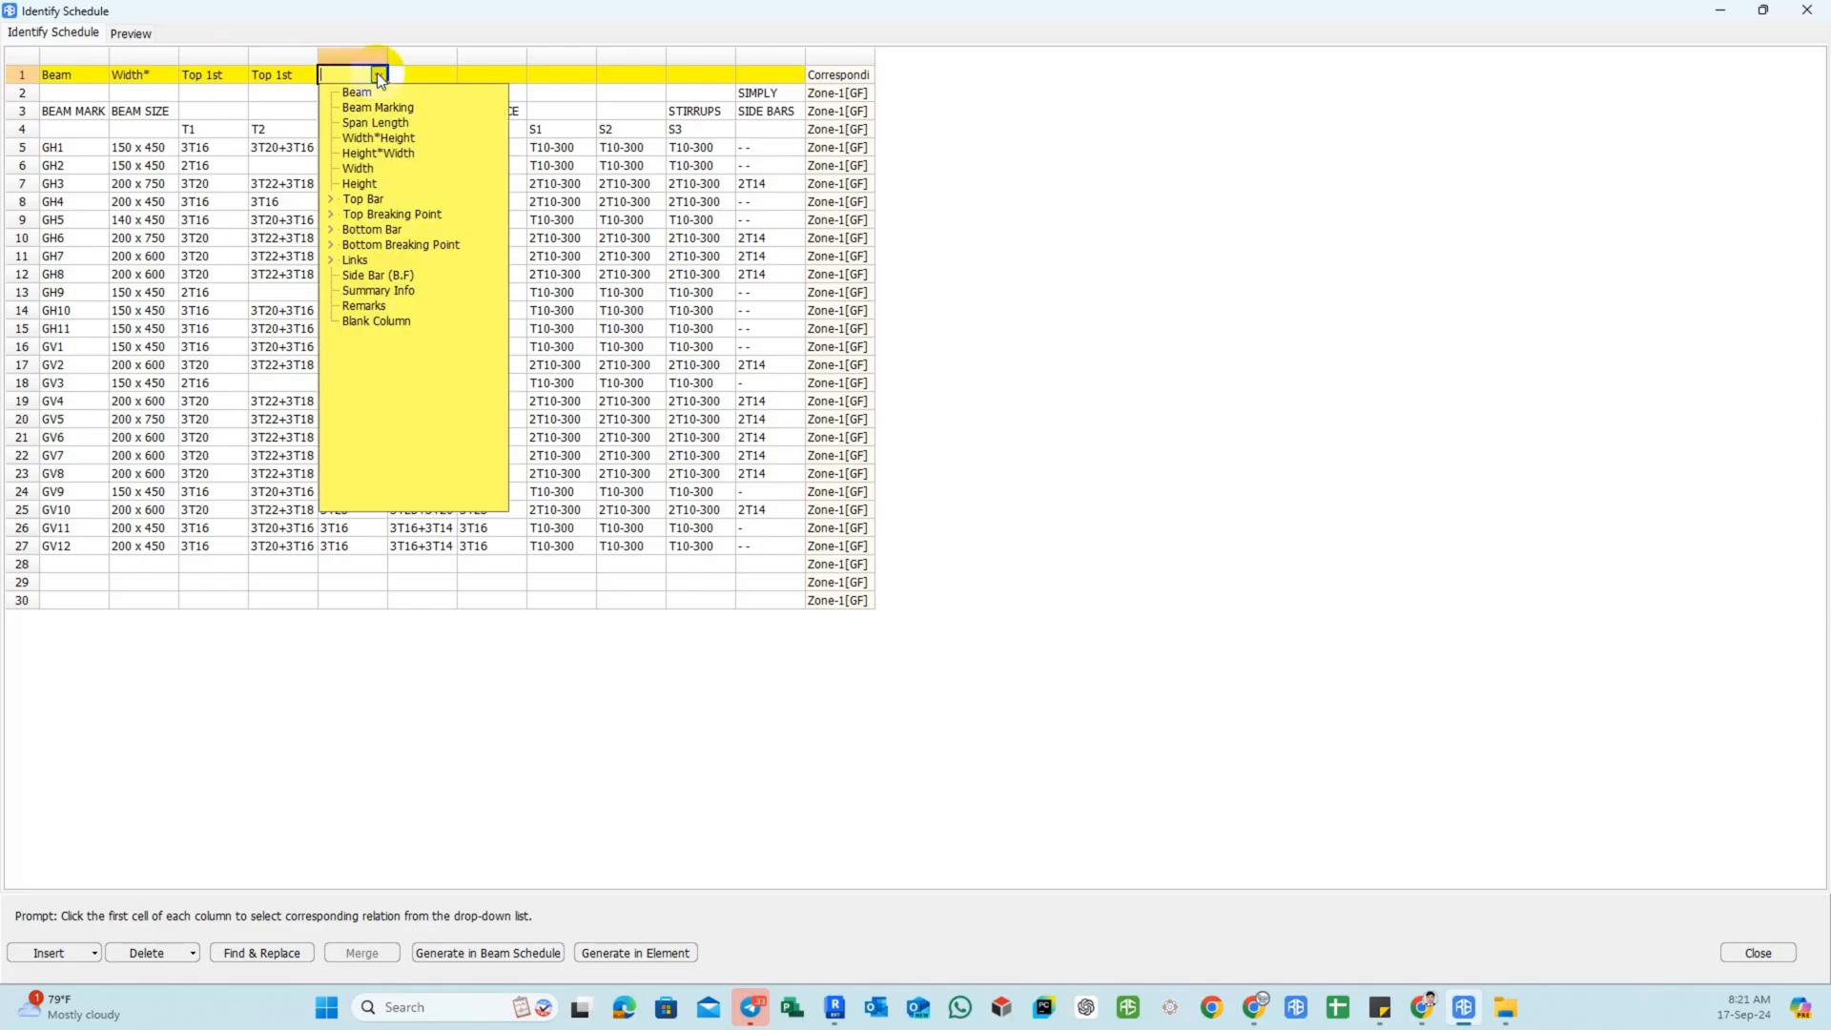
left_click(330, 229)
left_click(381, 246)
Assign the B2 column to the bottom 1st Layer Midspan Bar and B3 to the bottom 1st Layer Right Support Bar.
left_click(442, 74)
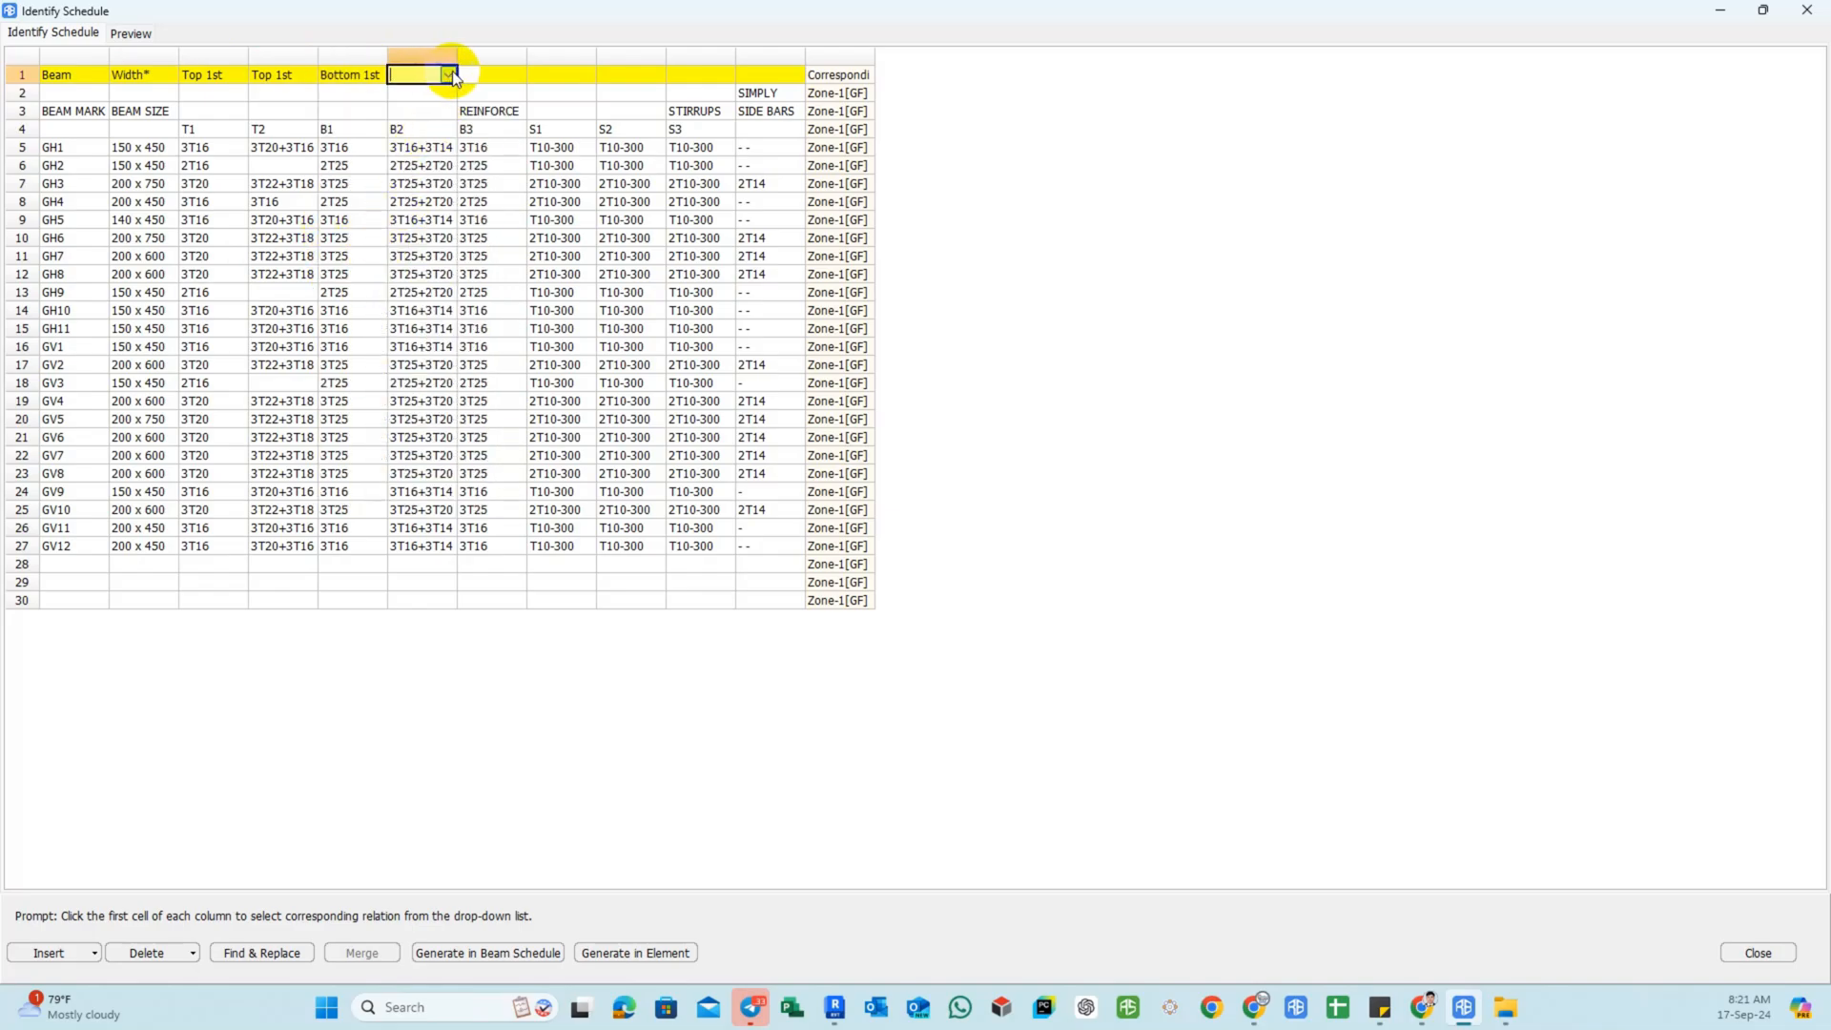
left_click(451, 76)
left_click(401, 230)
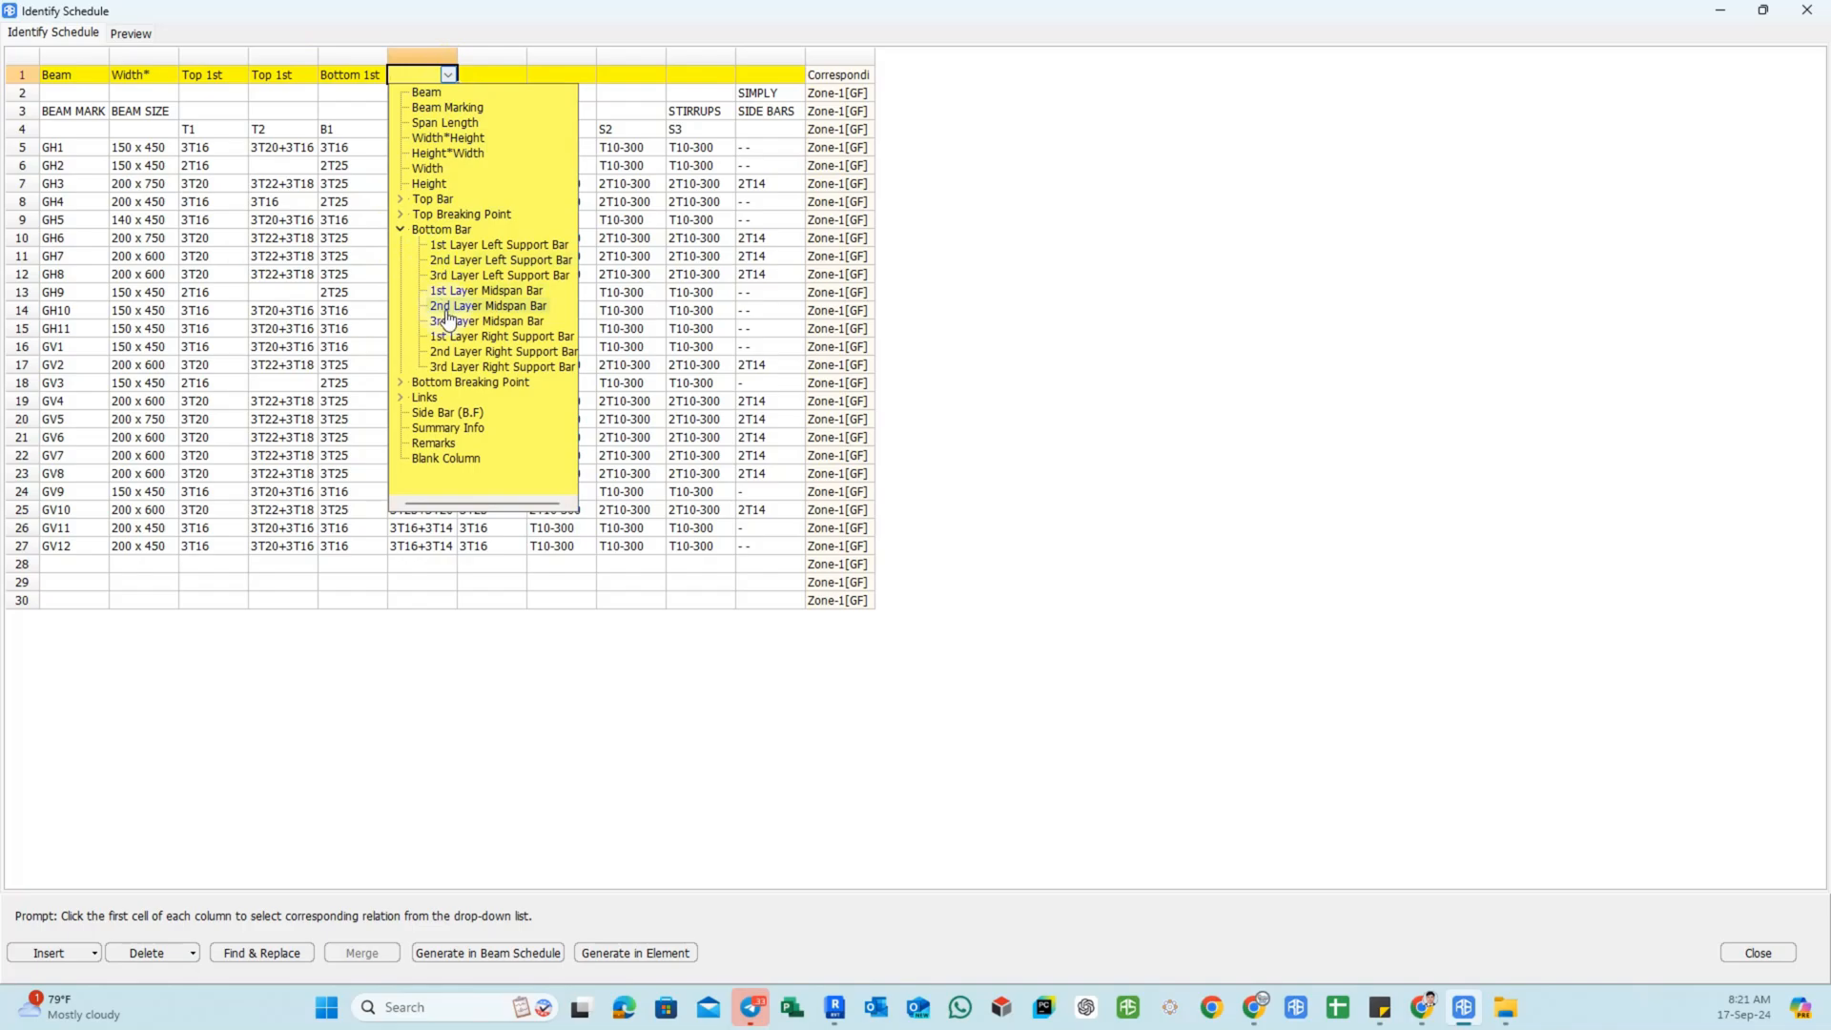
left_click(447, 307)
left_click(467, 75)
left_click(517, 76)
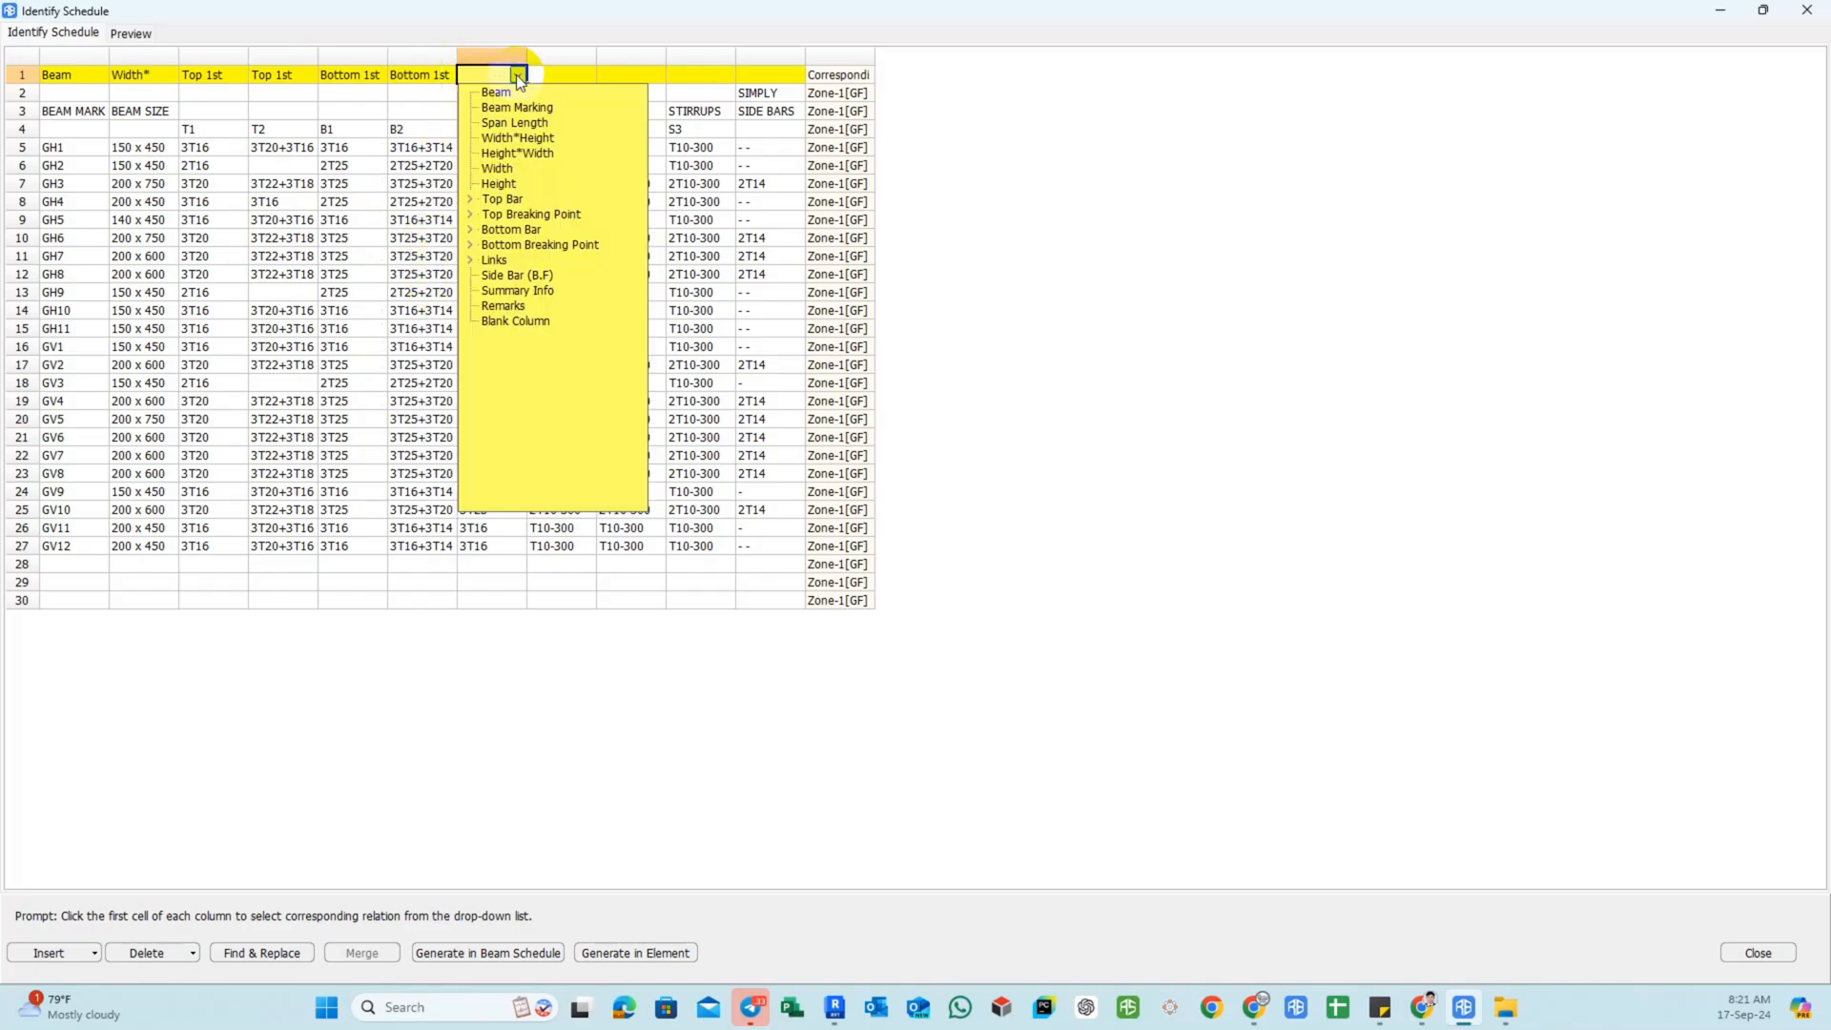
left_click(471, 231)
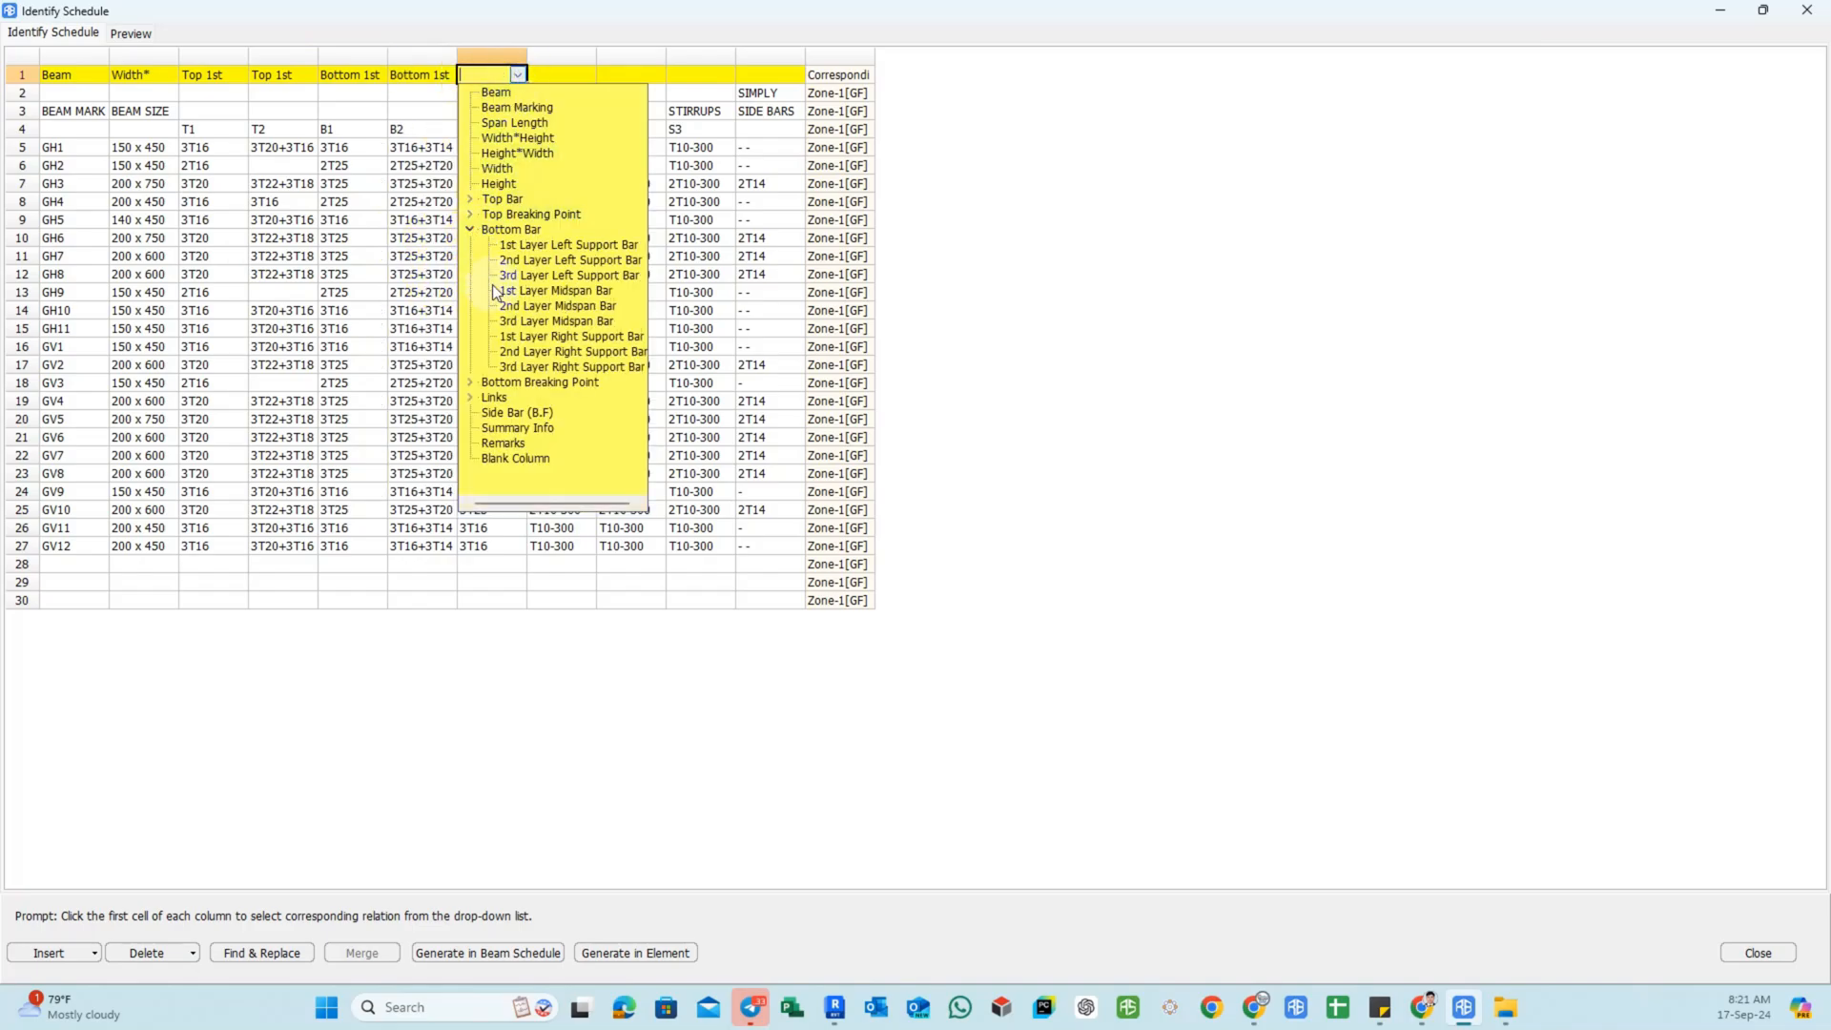
left_click(513, 337)
Assign the stirrup columns: S1 to Left Densified, S2 to Link and S3 to Right Densified.
left_click(587, 76)
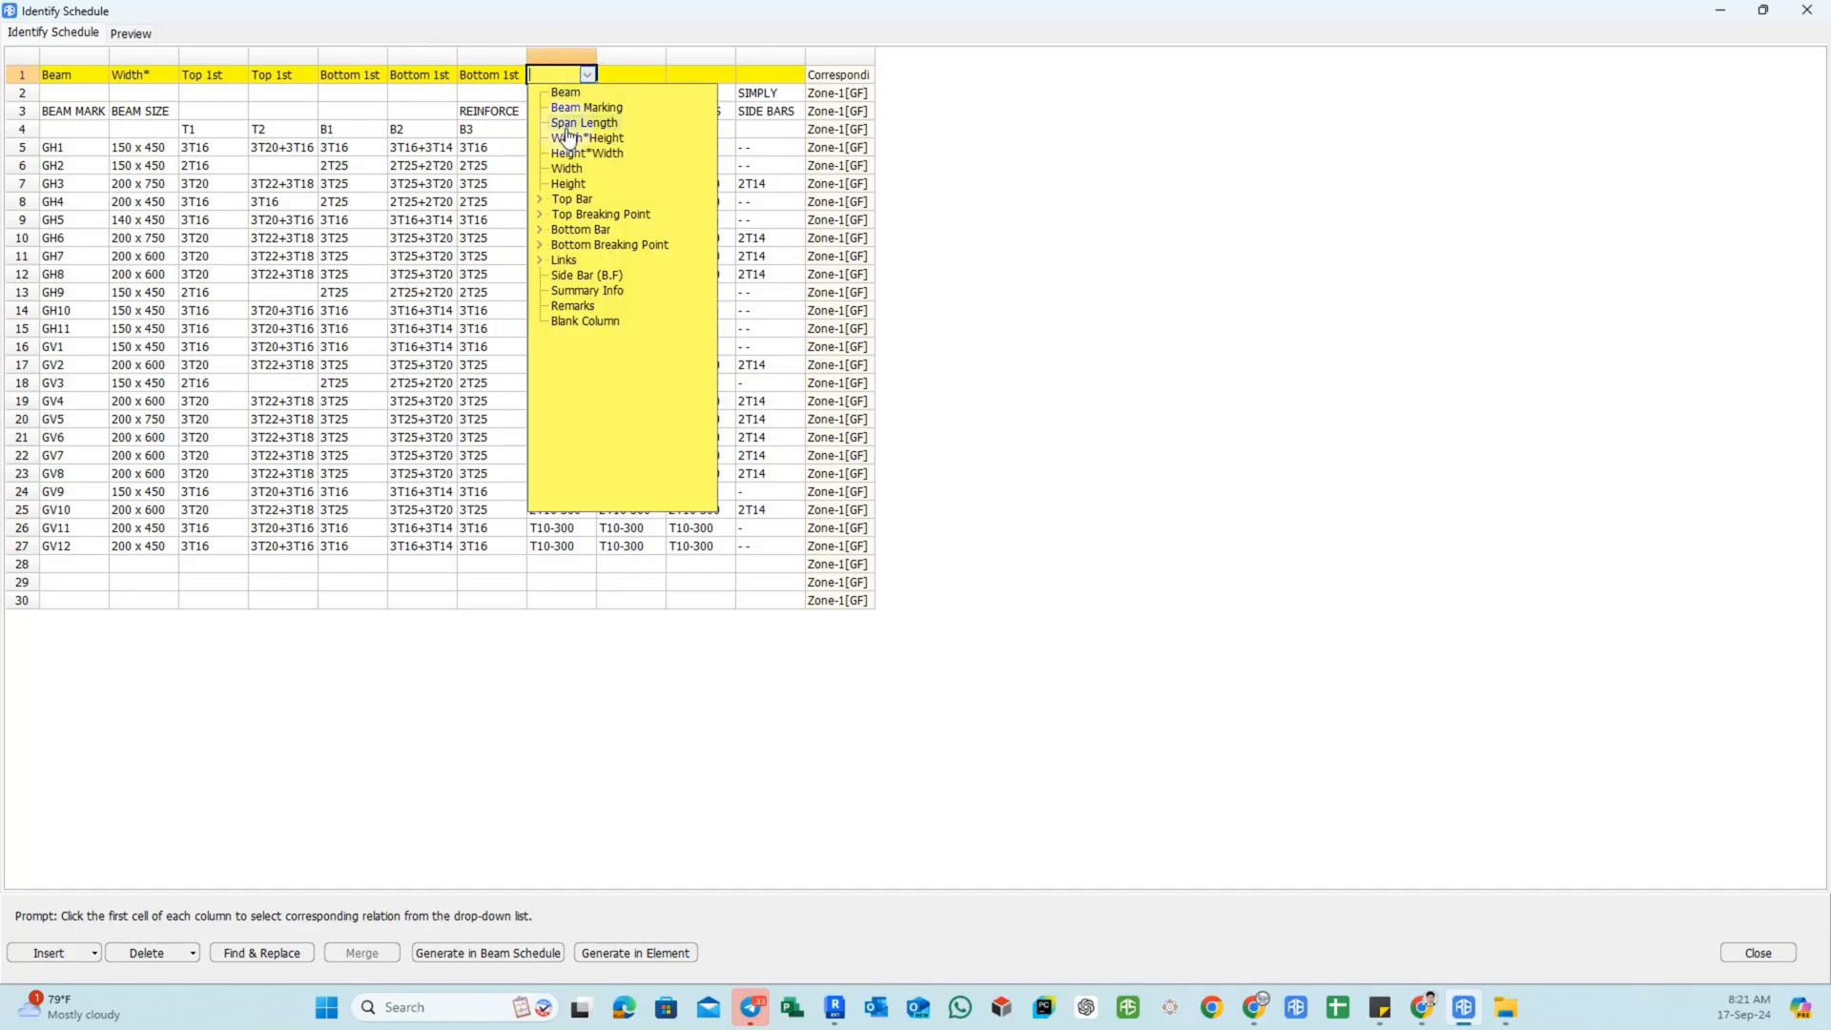
left_click(540, 261)
left_click(603, 291)
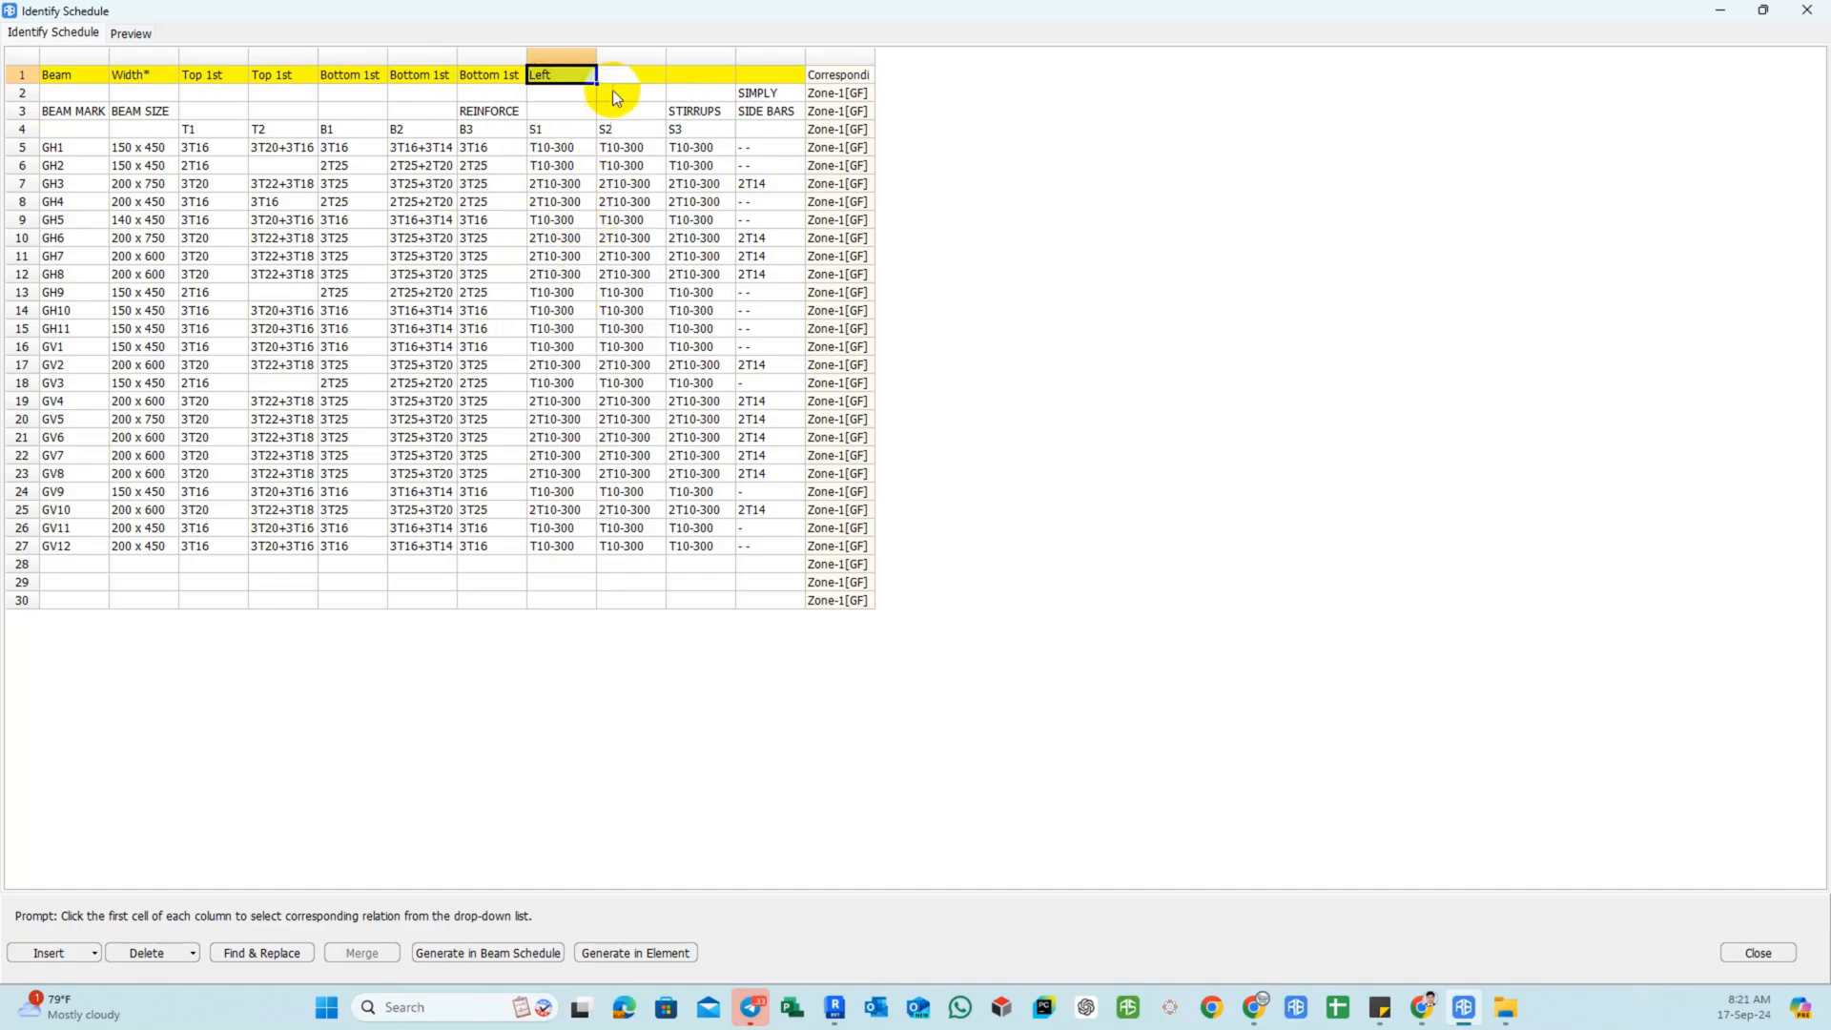
left_click(656, 75)
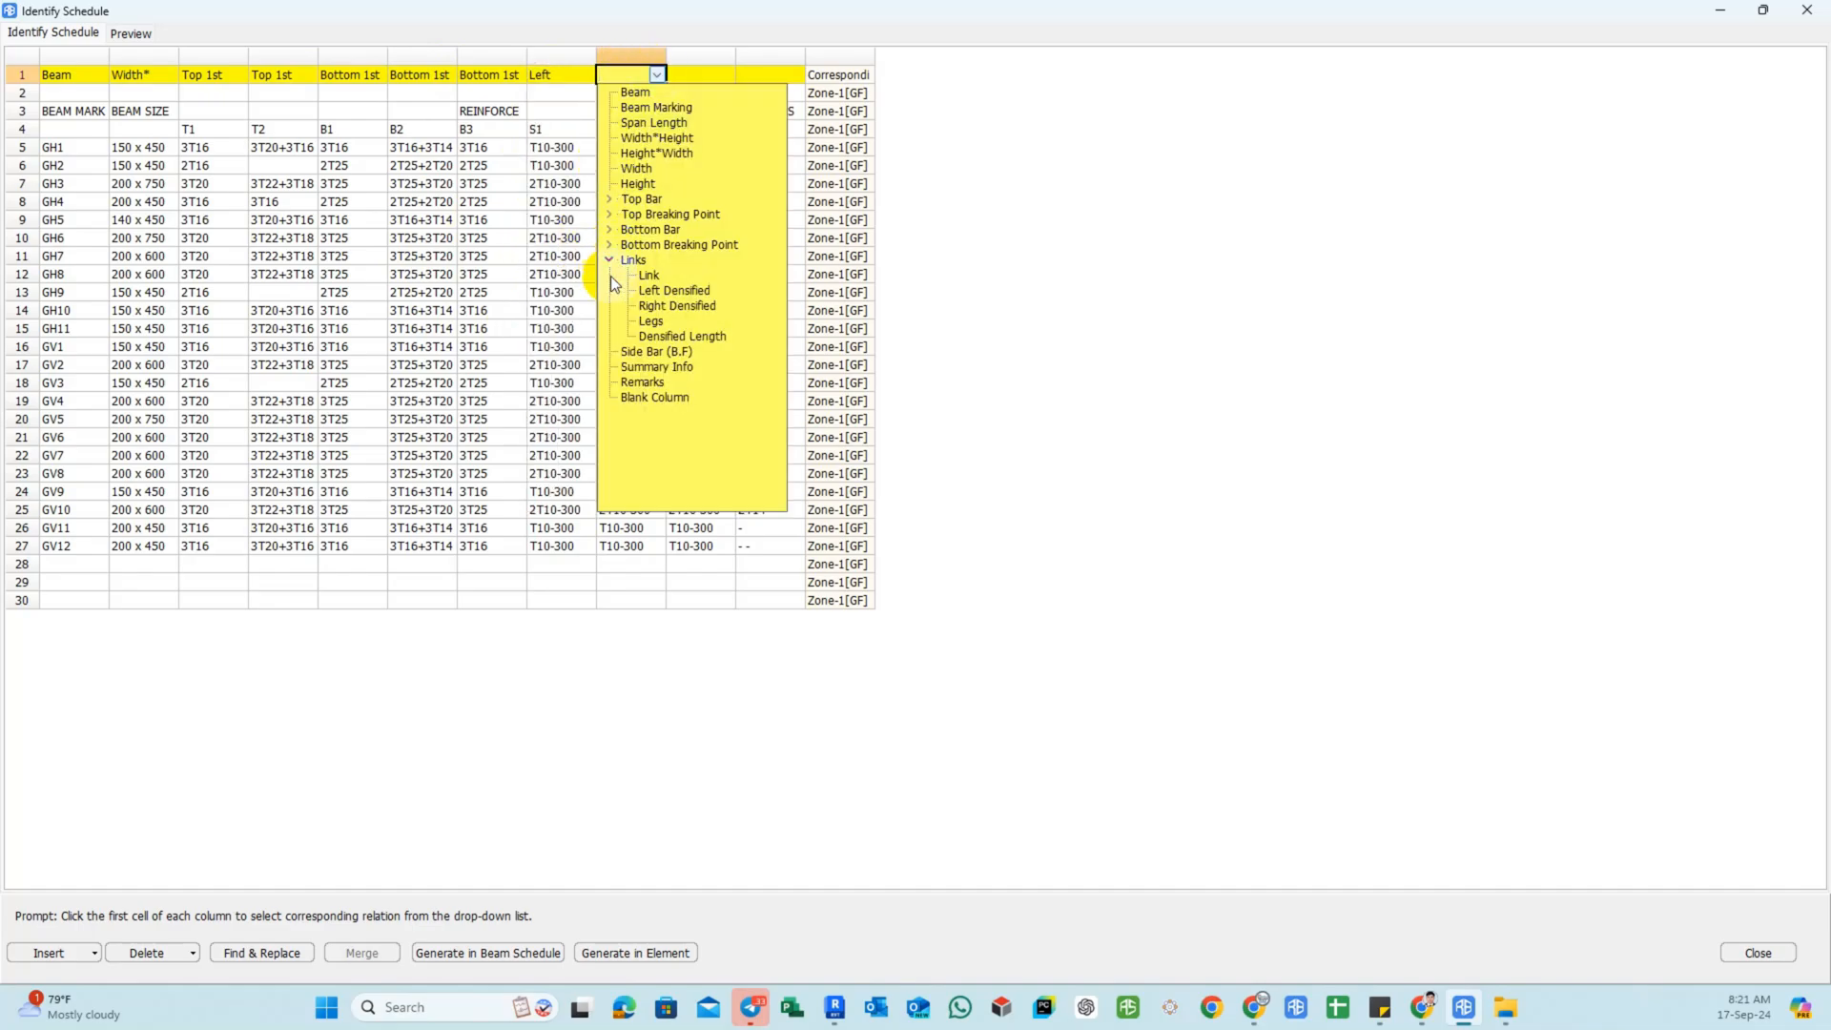
left_click(651, 276)
left_click(691, 93)
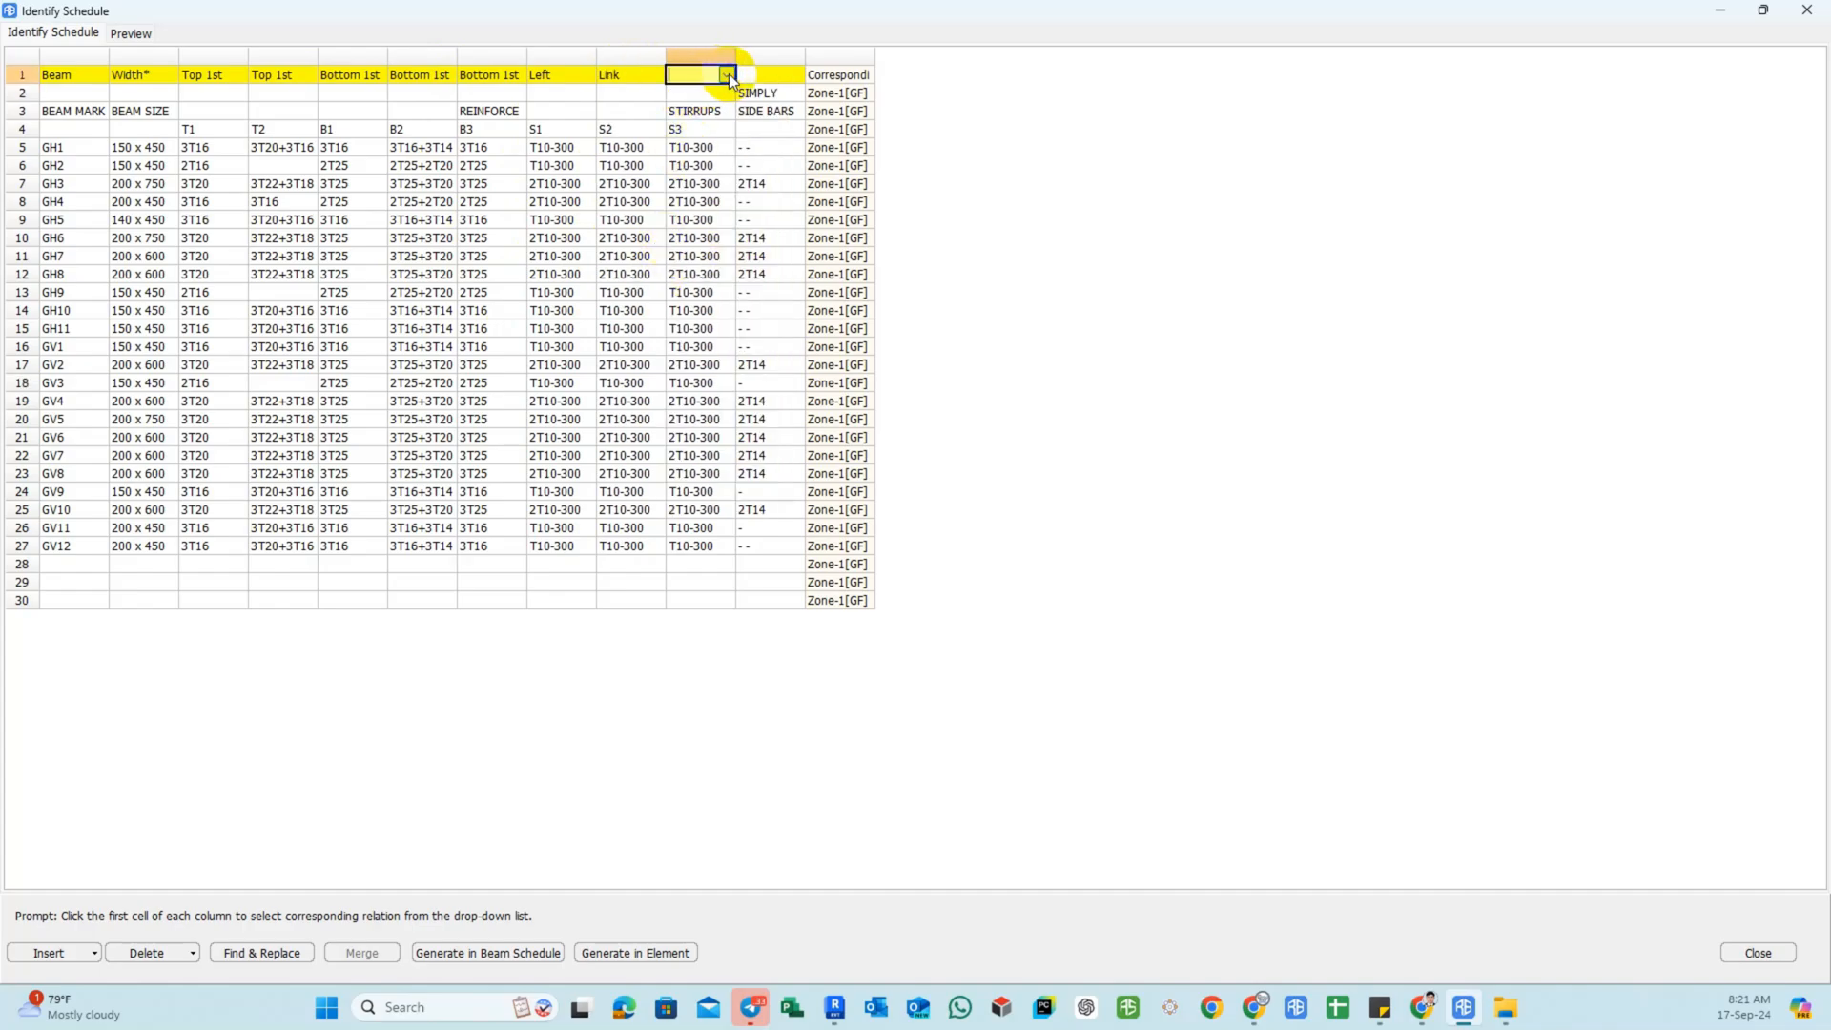
left_click(728, 75)
left_click(680, 260)
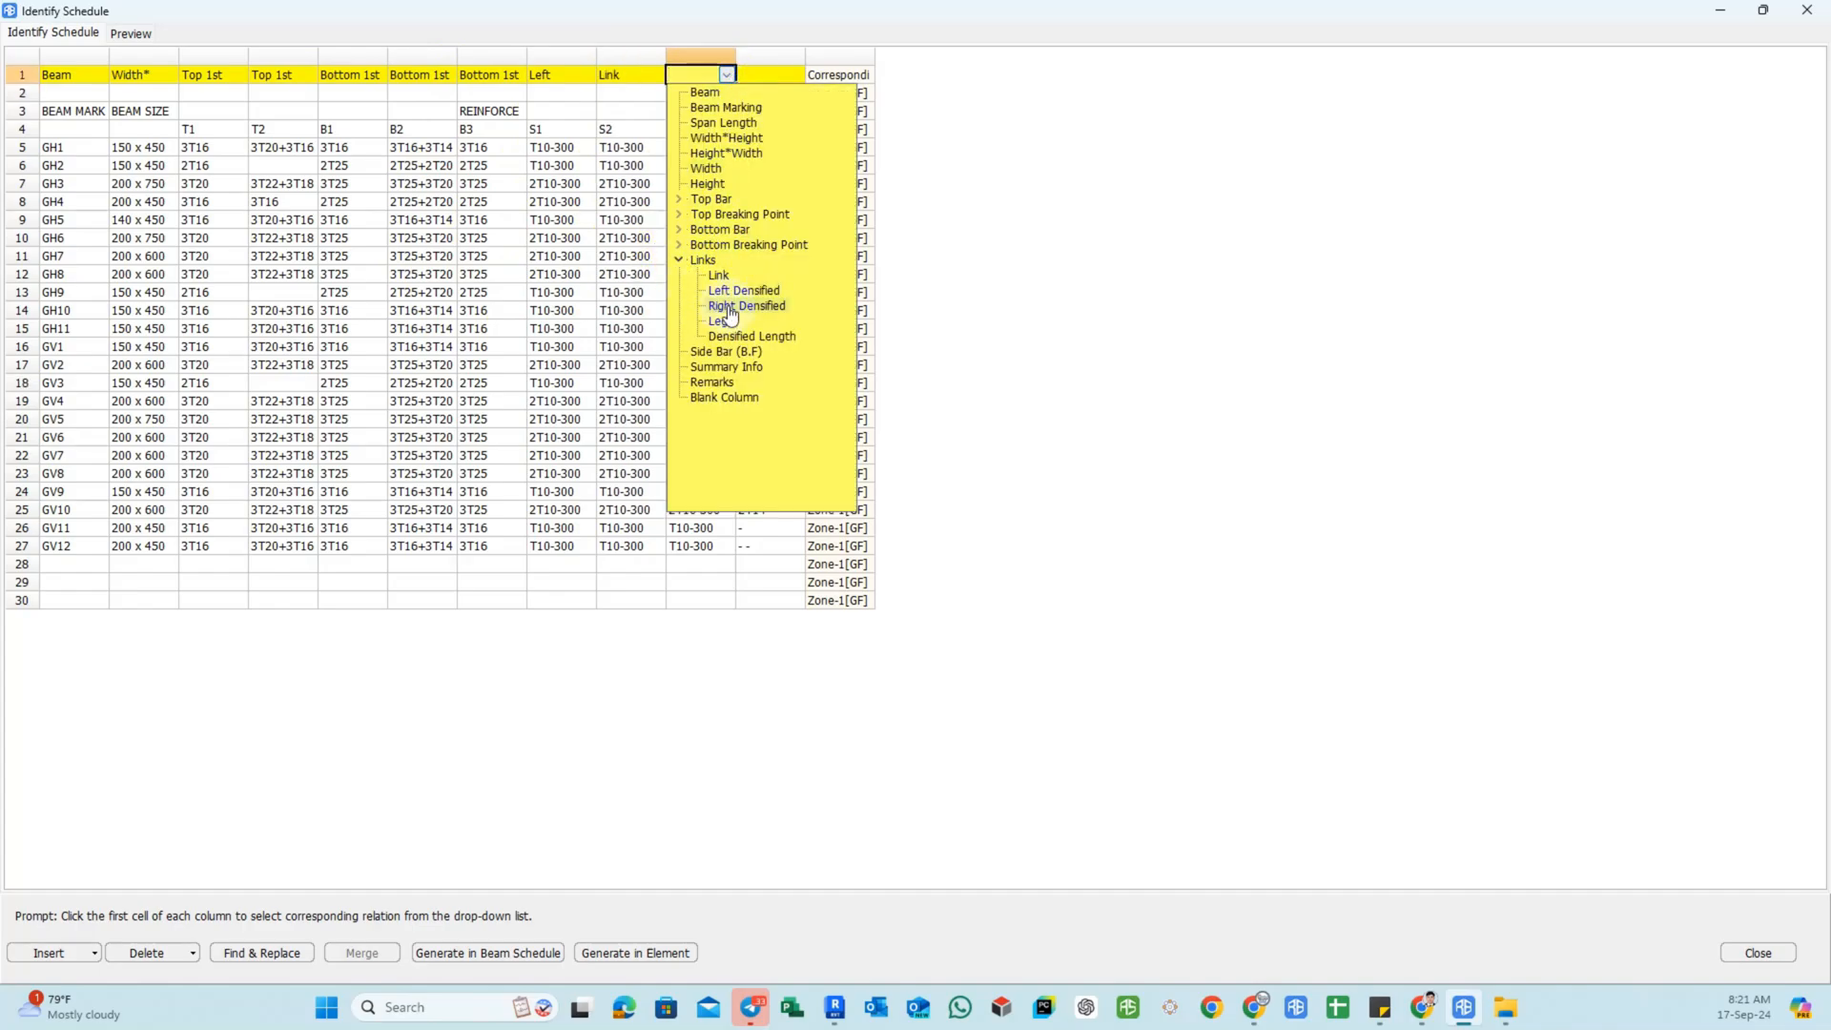
left_click(729, 307)
Assign the SIDE BARS column to Side Bar (B.F) and try to generate the beam schedule from the table.
left_click(756, 78)
left_click(796, 76)
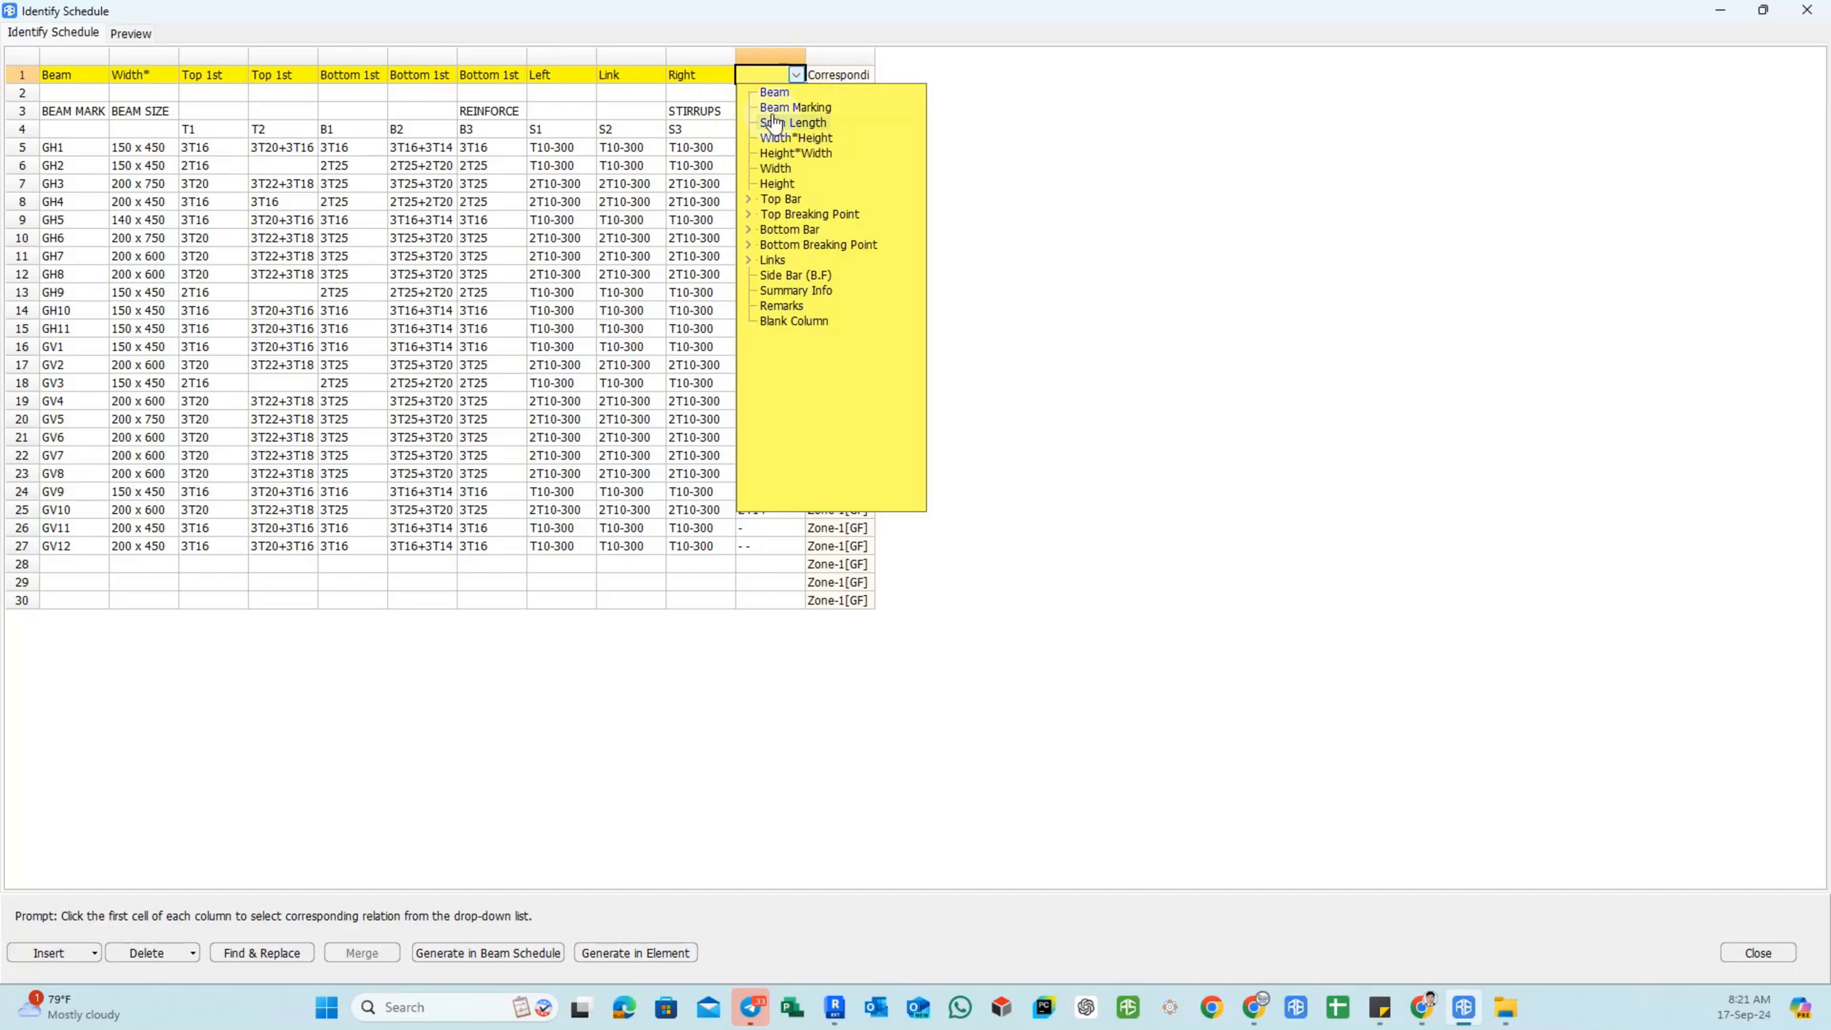
left_click(779, 277)
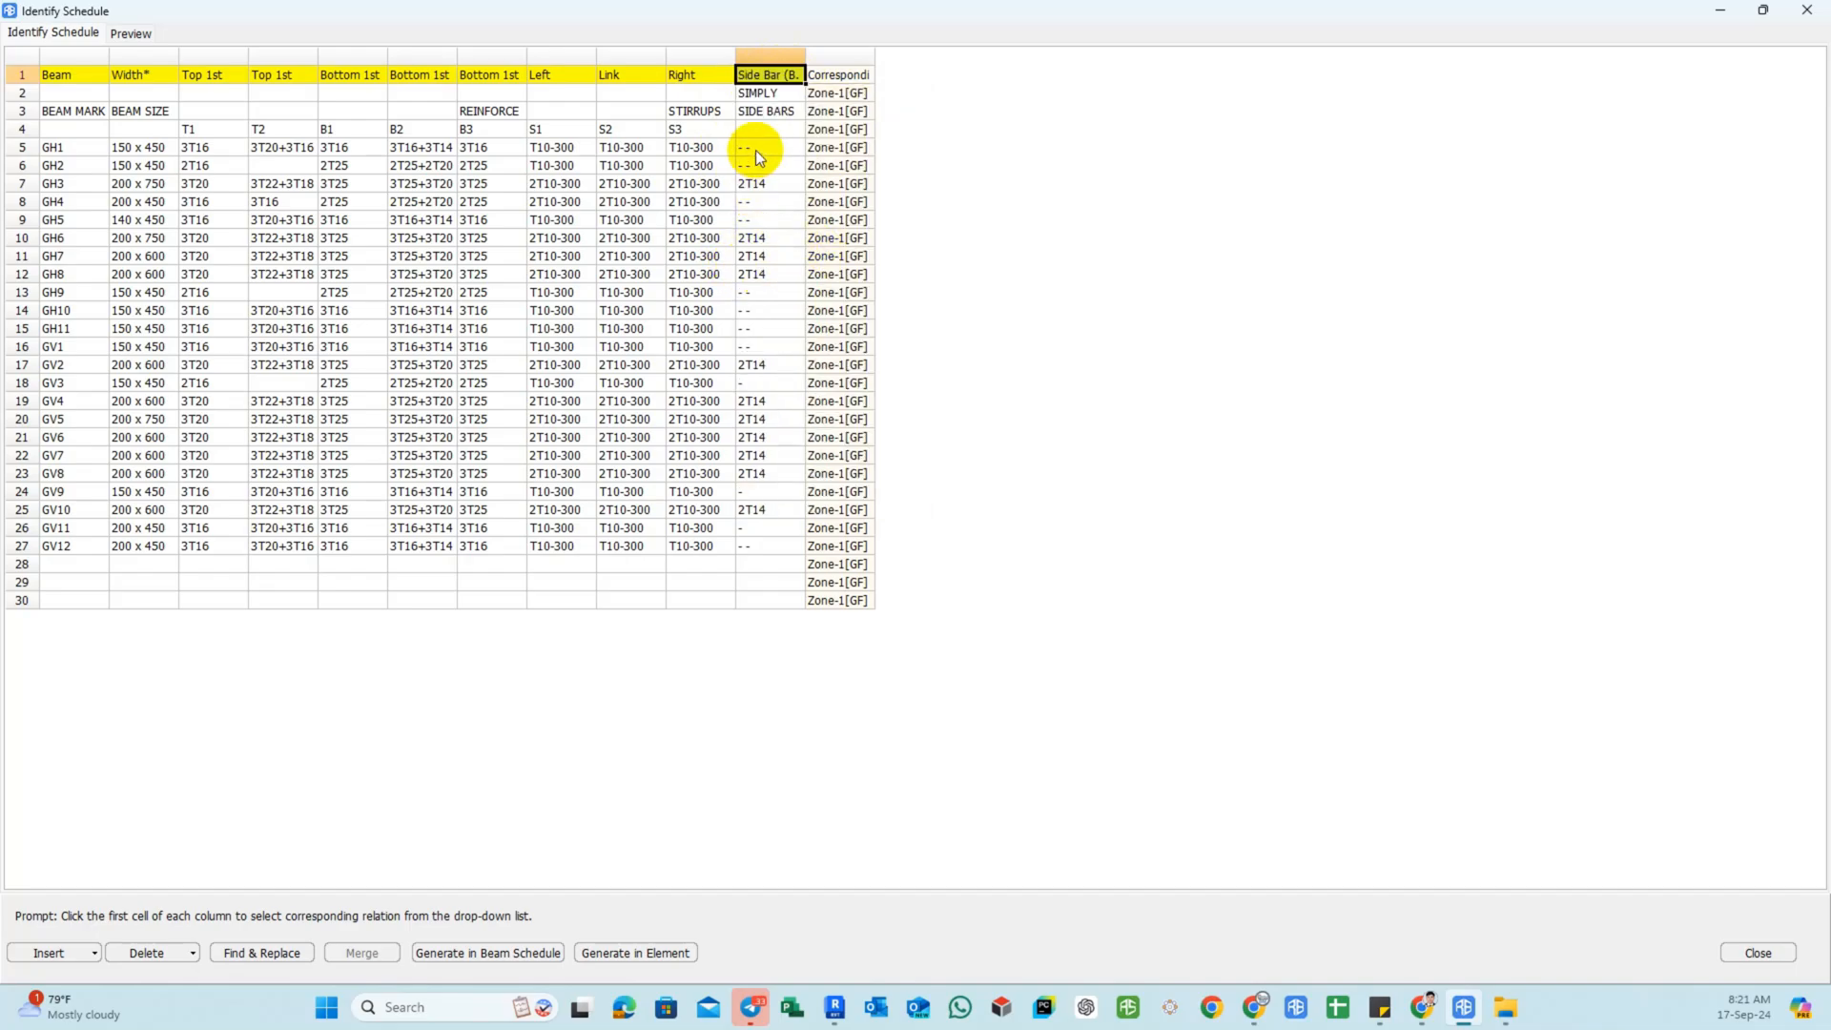
left_click(523, 952)
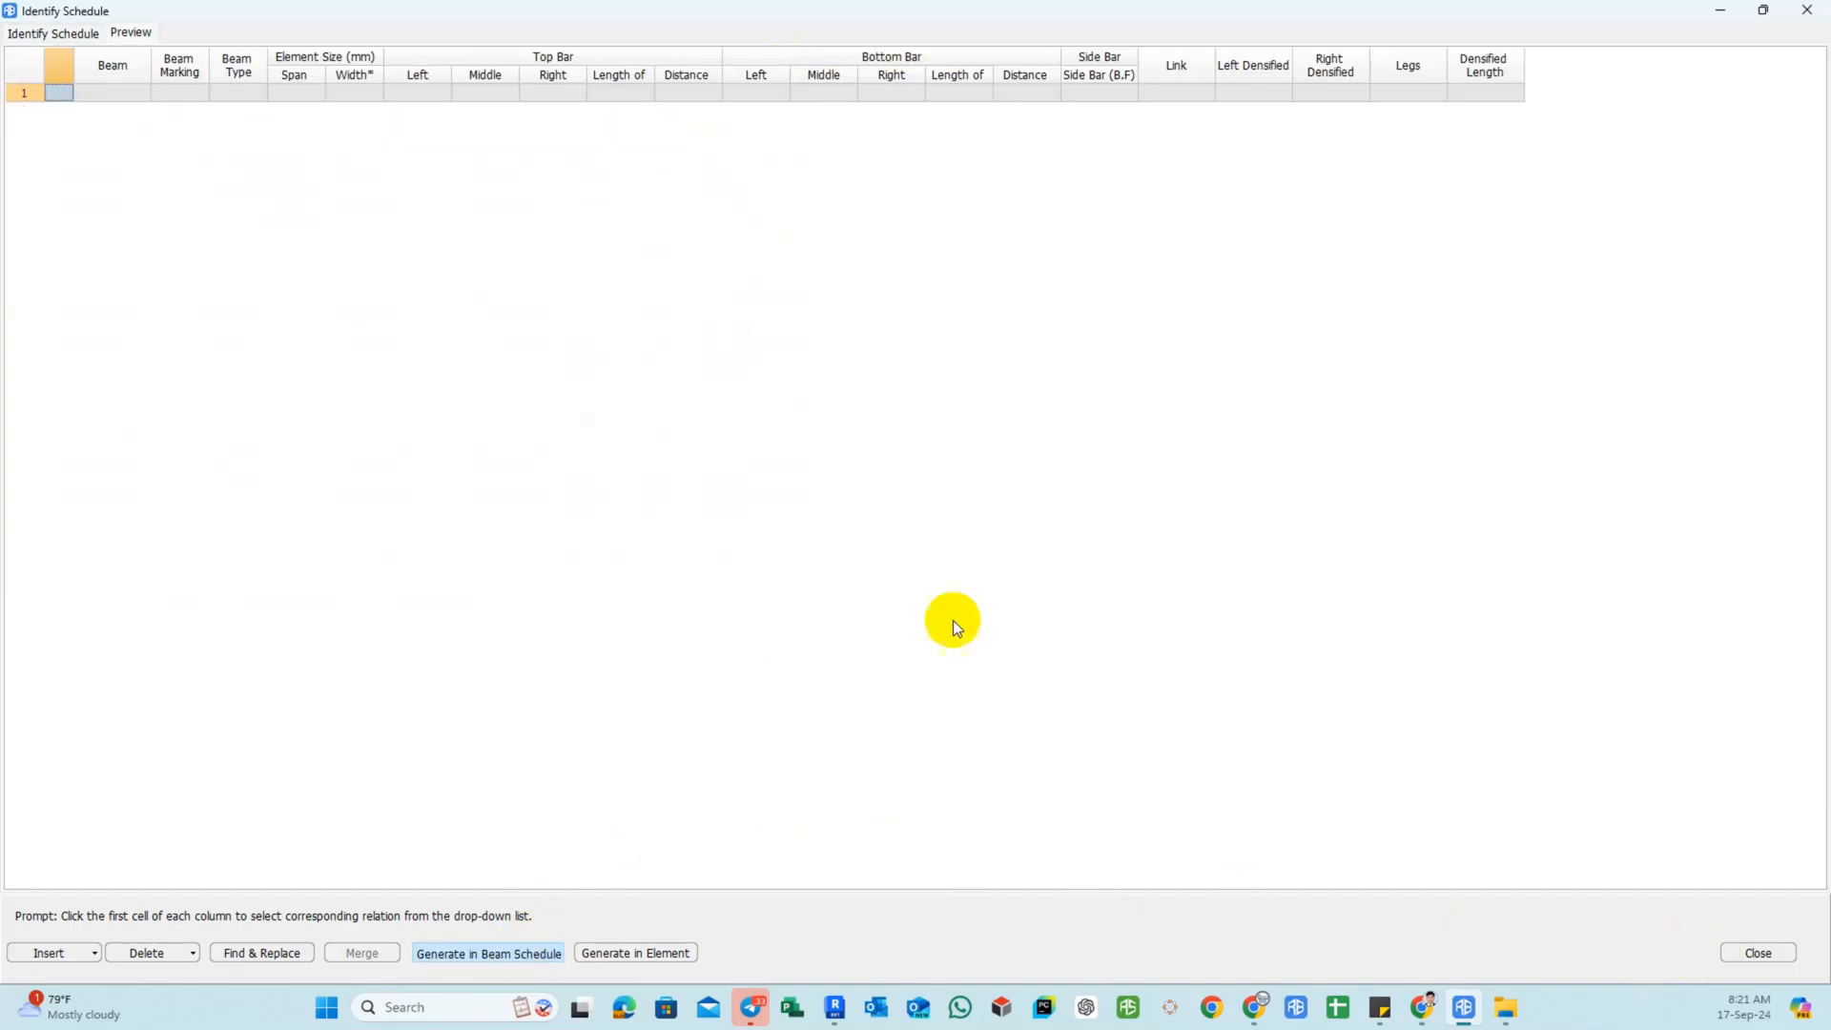
left_click(1043, 502)
Replace every "- -" entry in the schedule table with "-" using Find & Replace.
left_click(778, 315)
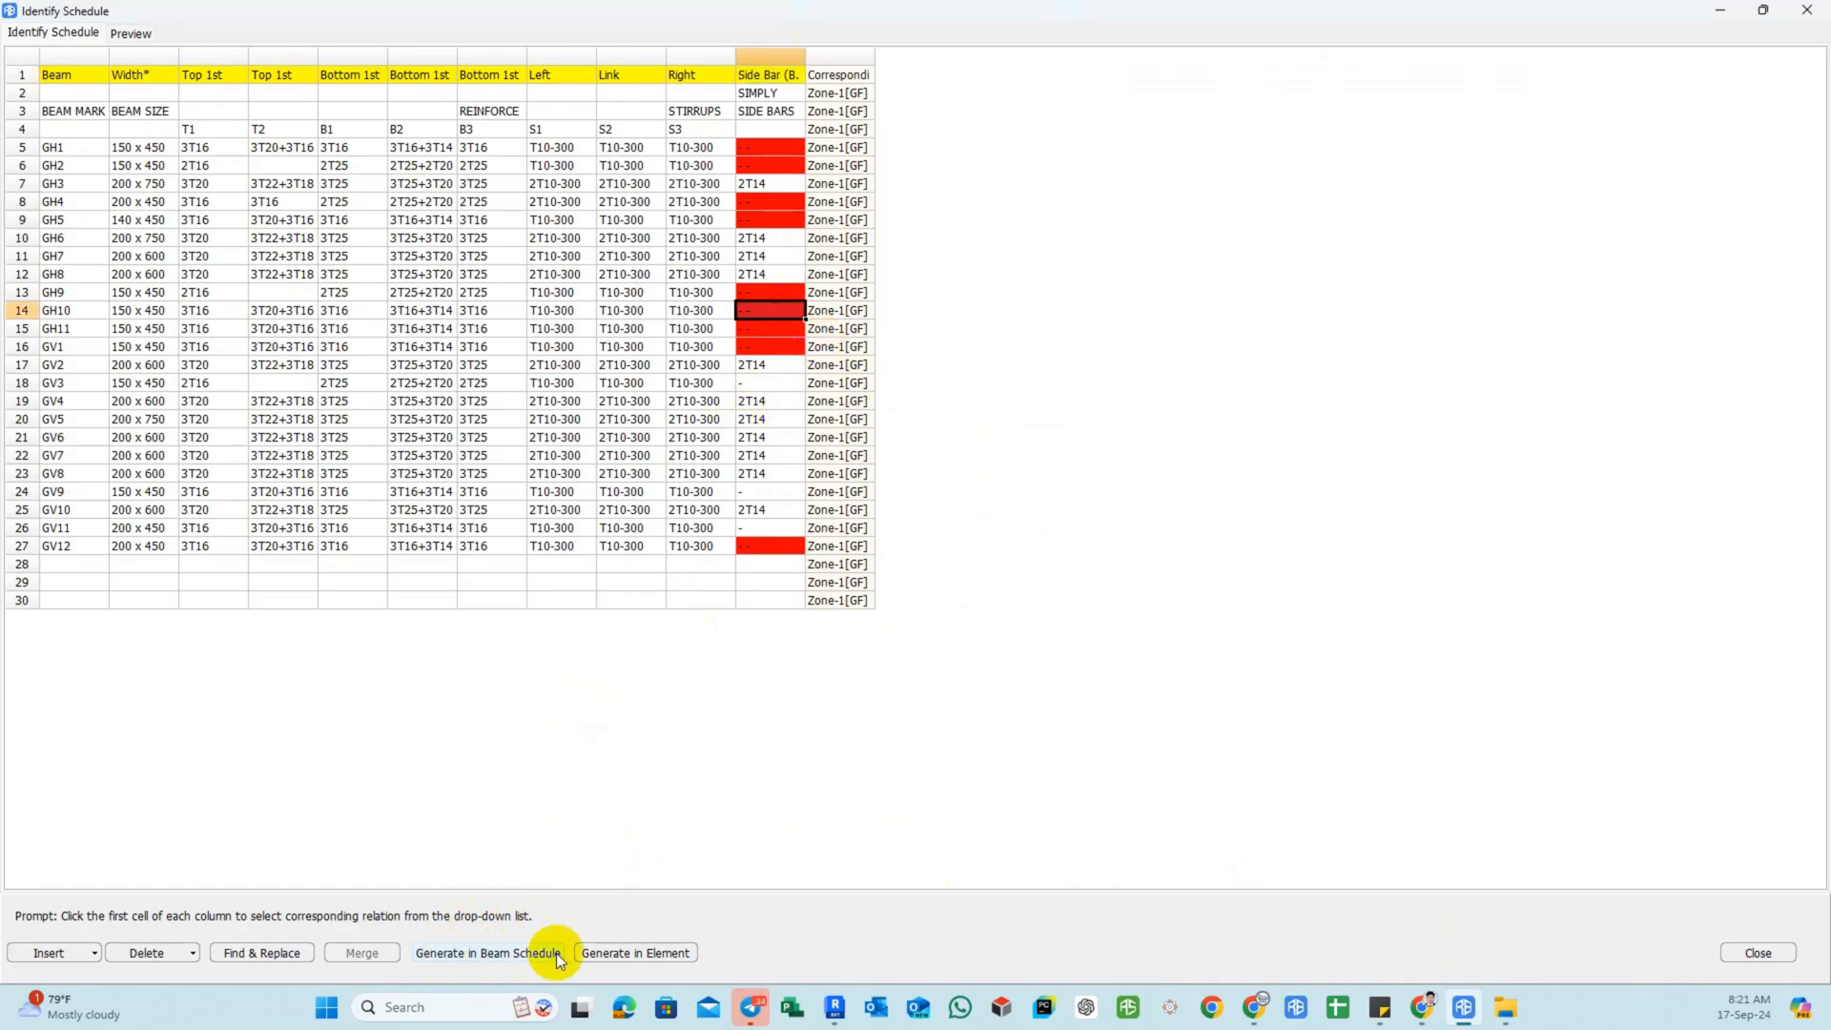
left_click(259, 953)
type("- -")
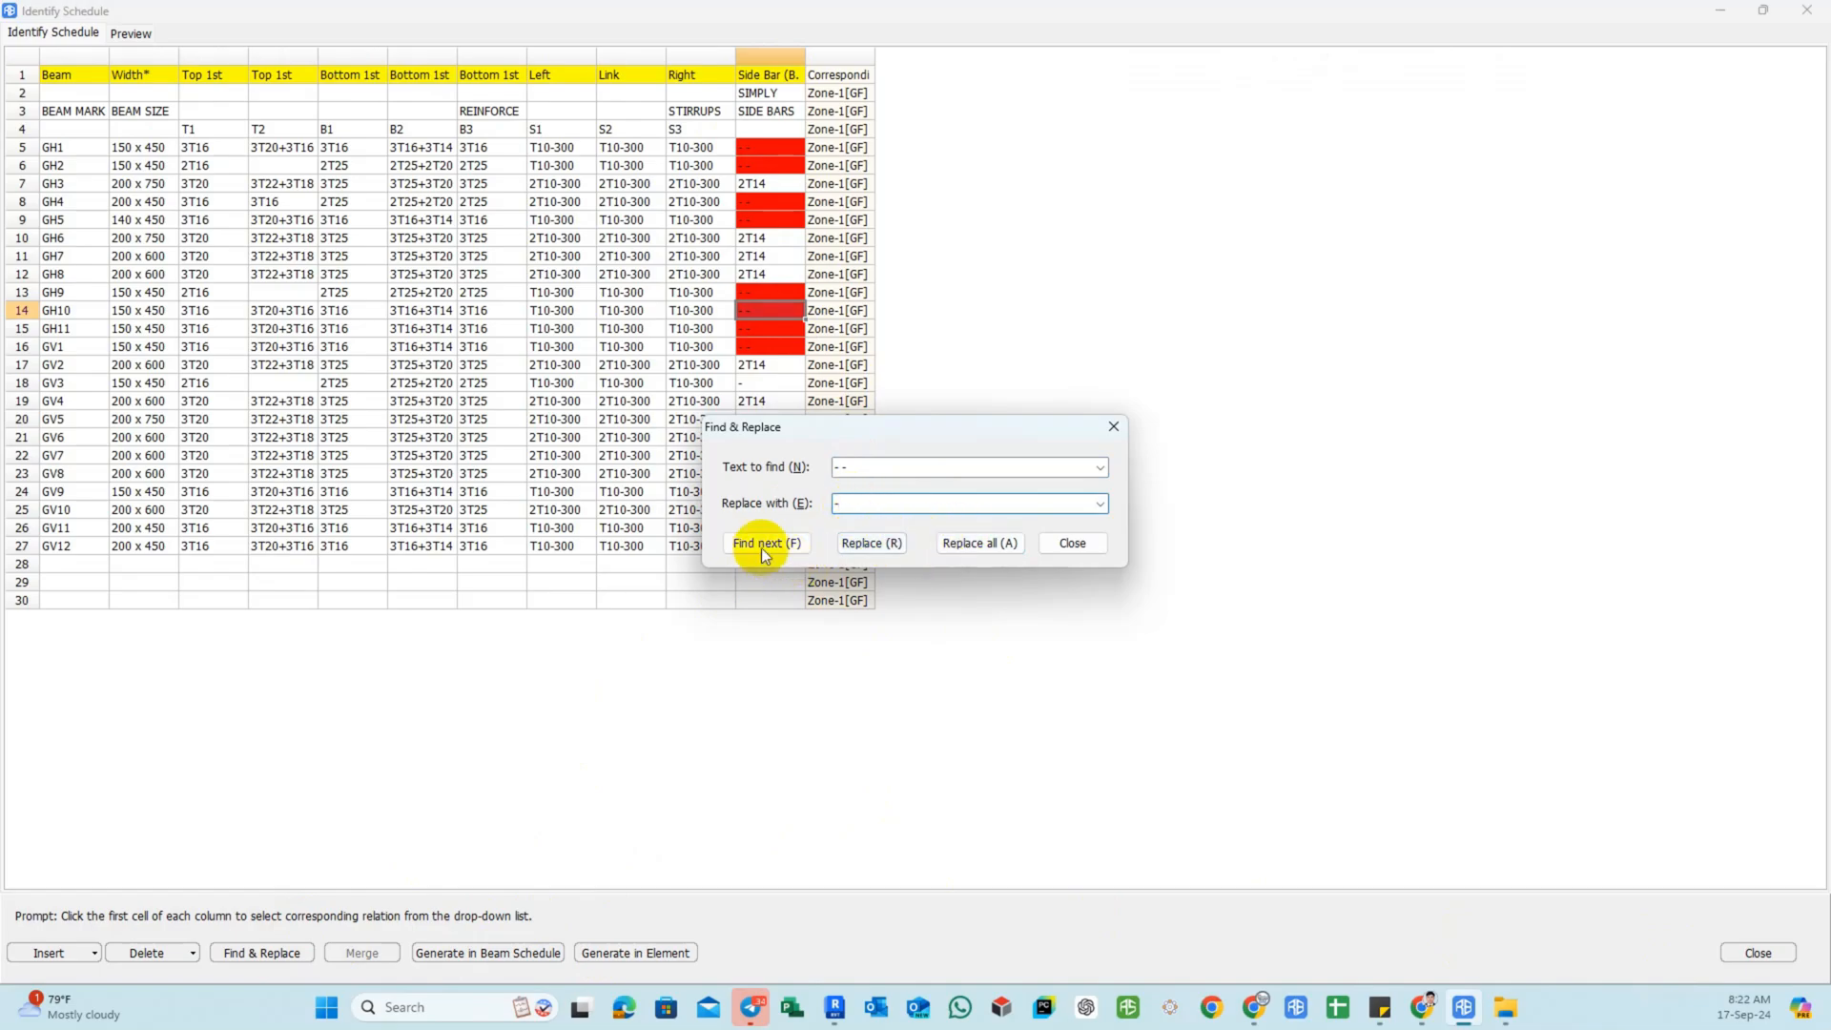
left_click(980, 542)
left_click(1022, 513)
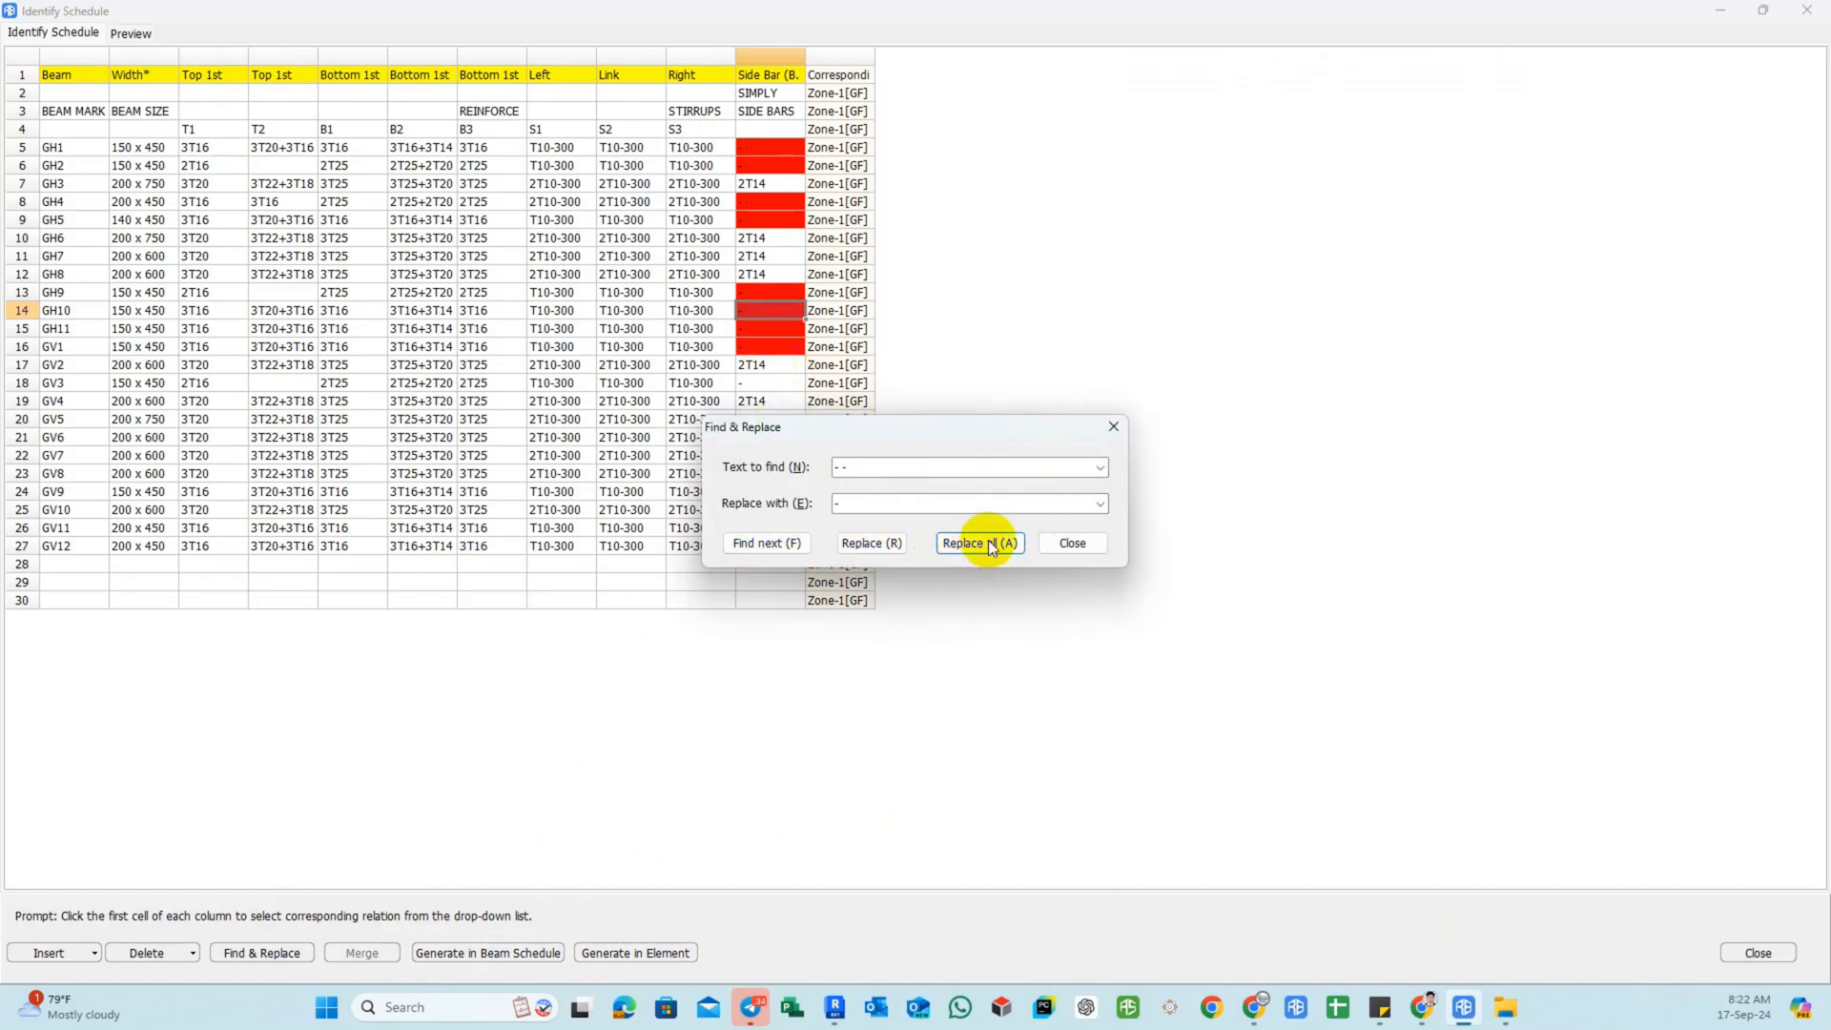
left_click(1067, 542)
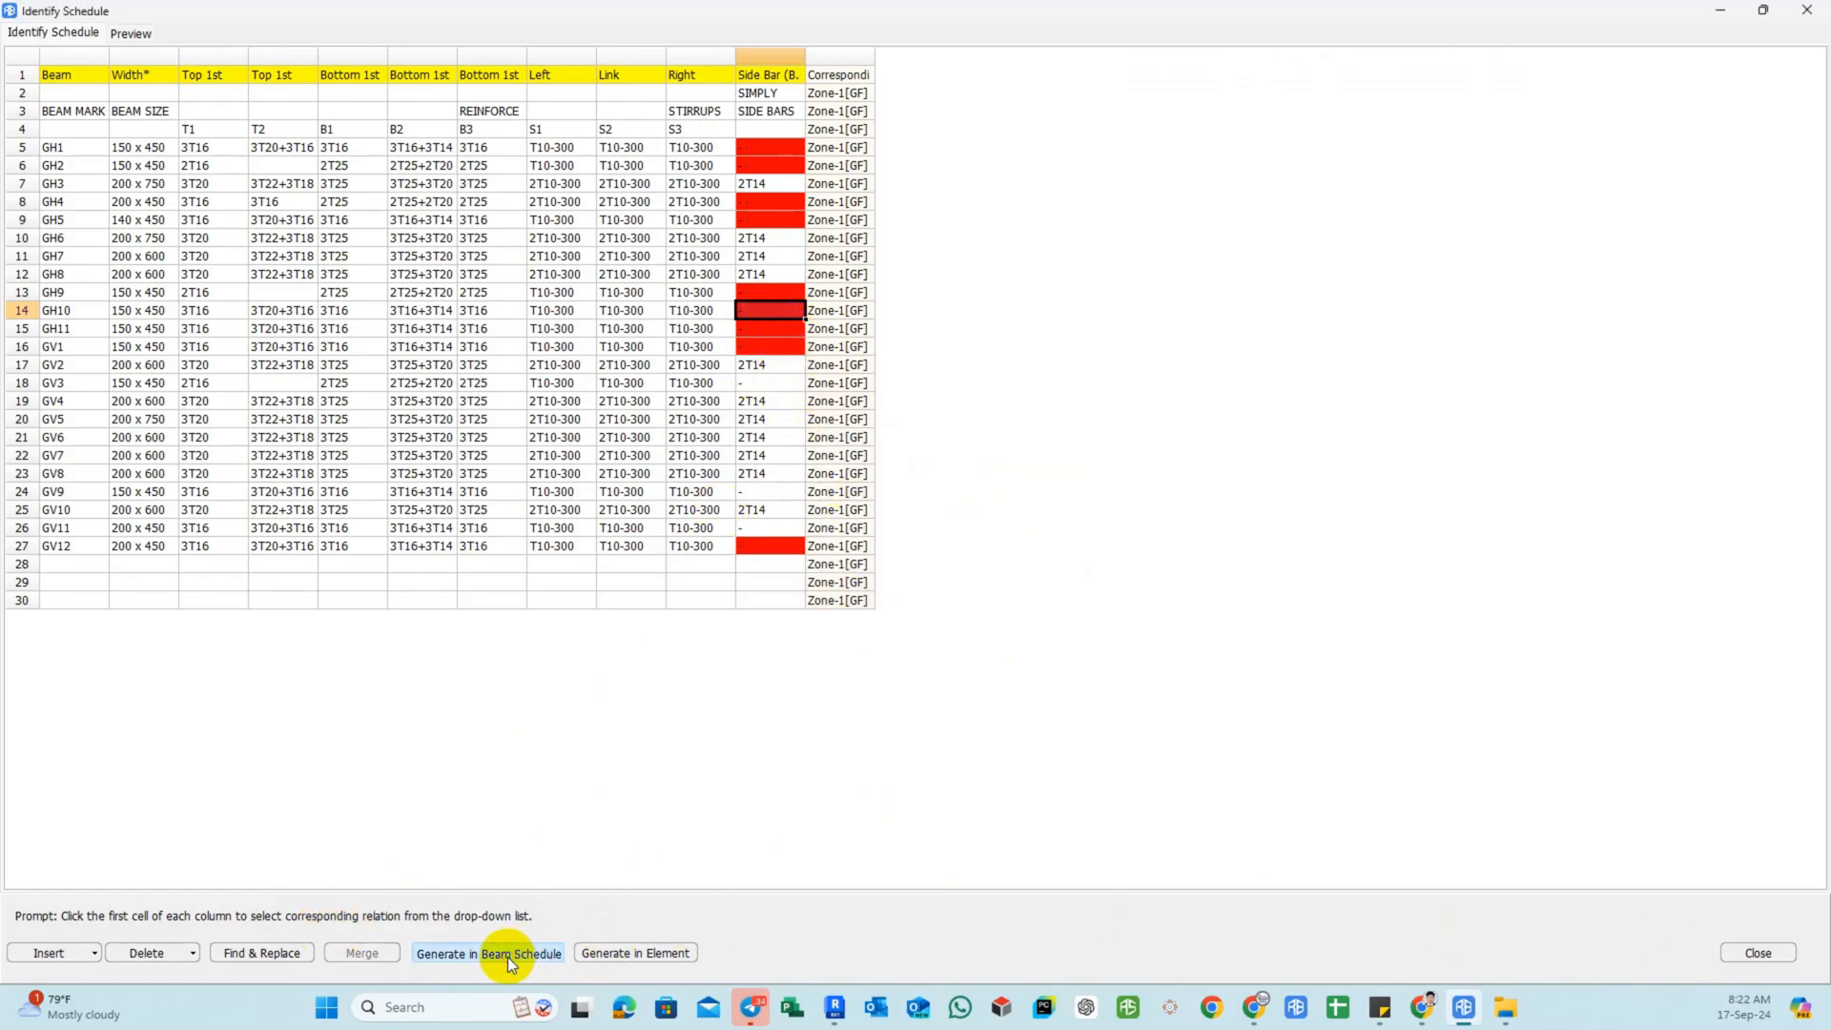
Generate the beam schedule from the corrected table and accept the prompt.
left_click(508, 953)
left_click(965, 505)
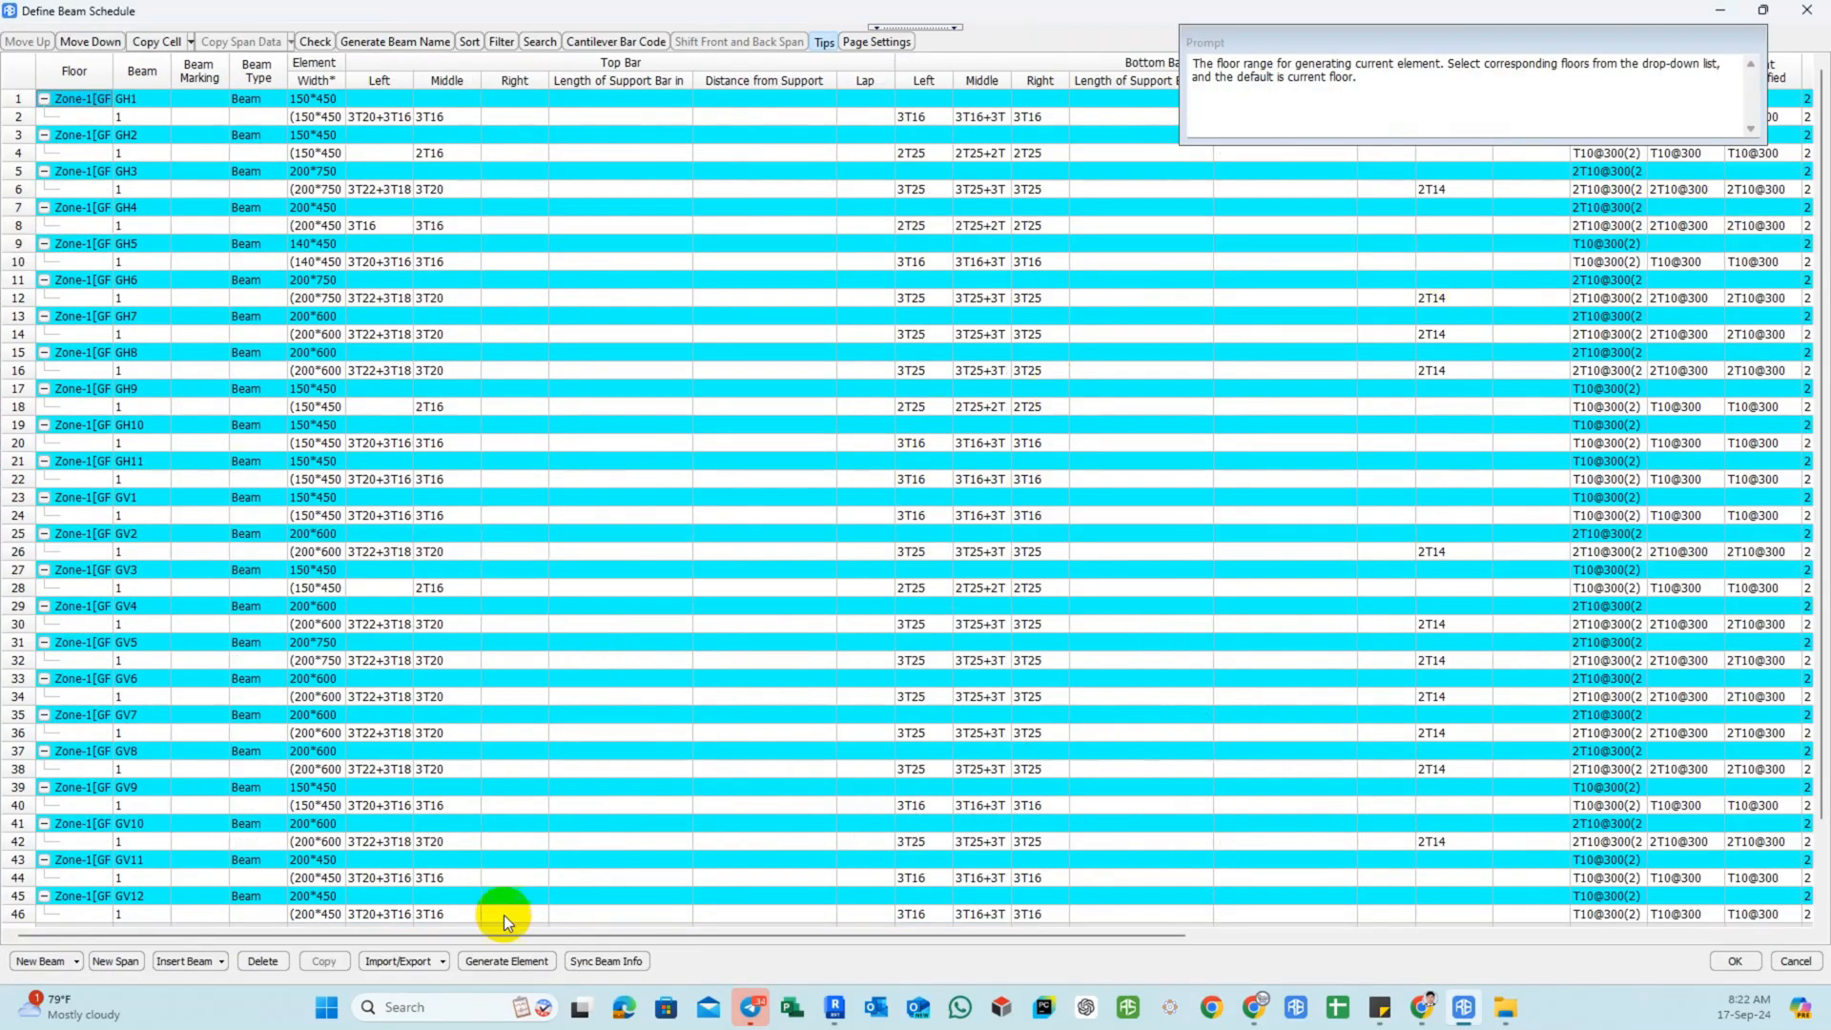
Generate the beam elements from the completed beam schedule and accept the prompts.
left_click(505, 961)
left_click(893, 506)
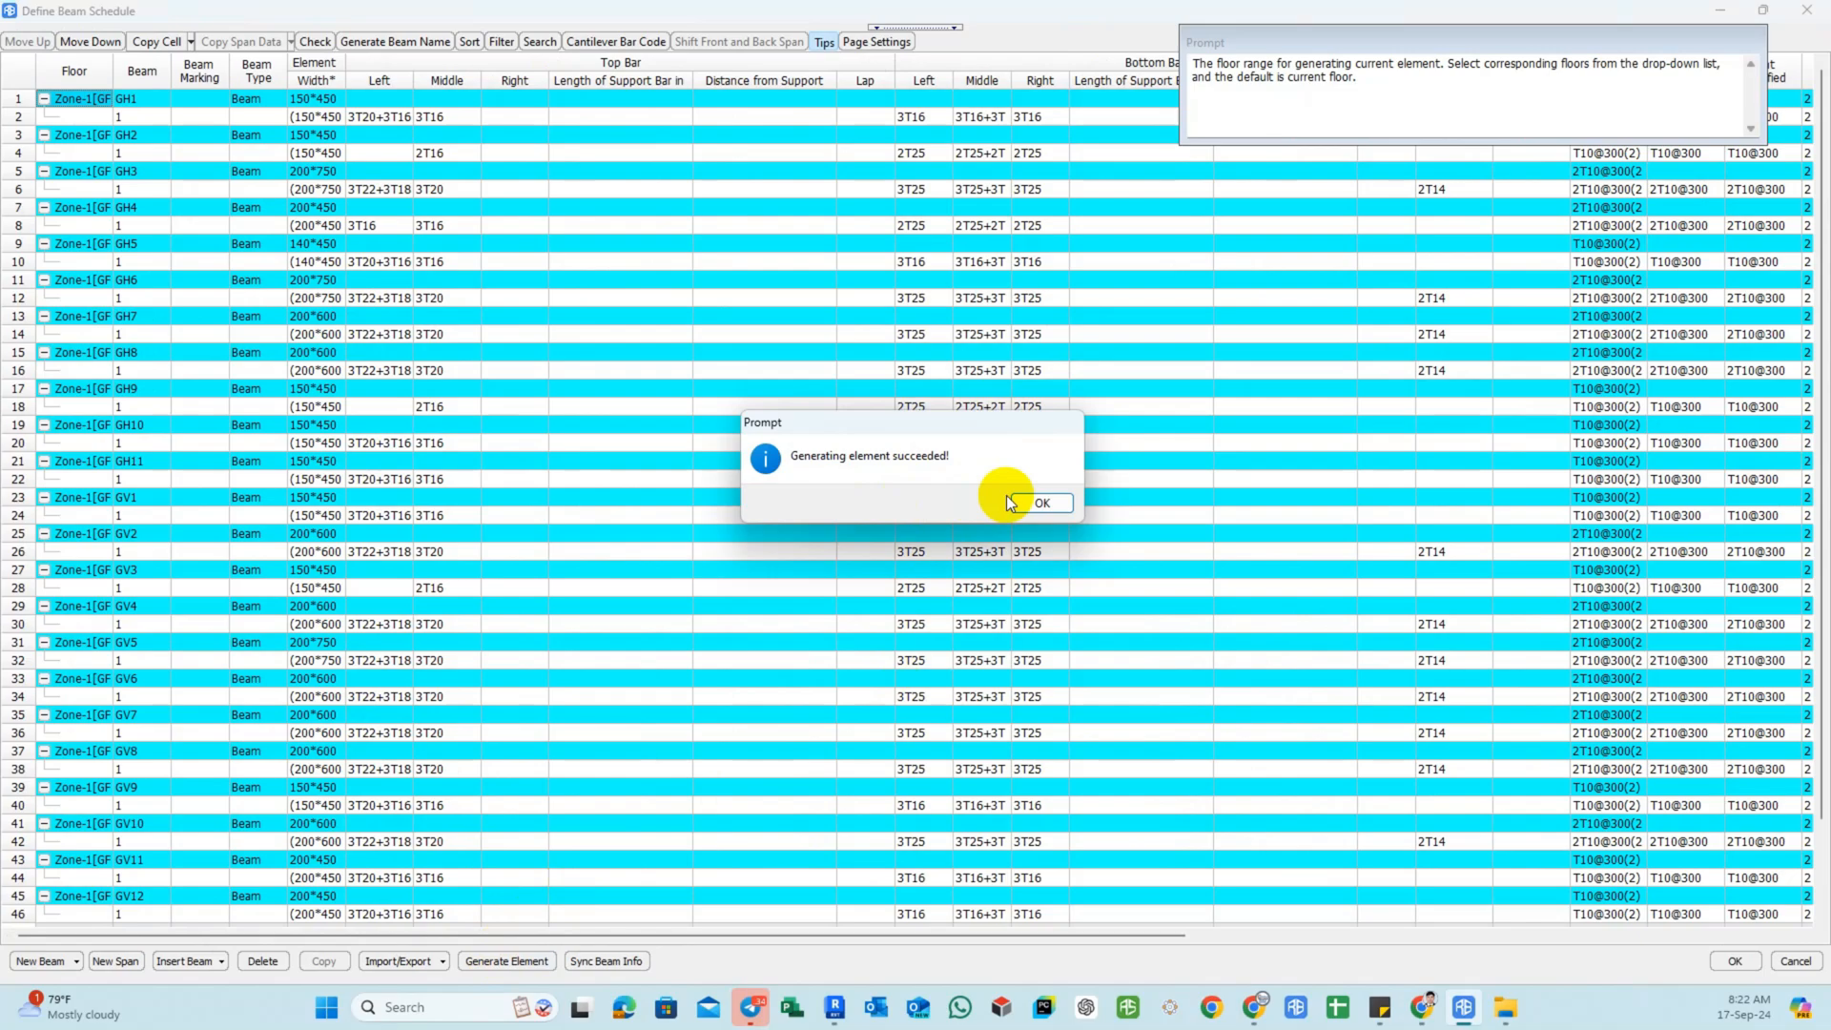
left_click(1037, 502)
Sync the beam schedule info to the entities with the preselected columns and close the schedule definition with its changes saved.
left_click(582, 963)
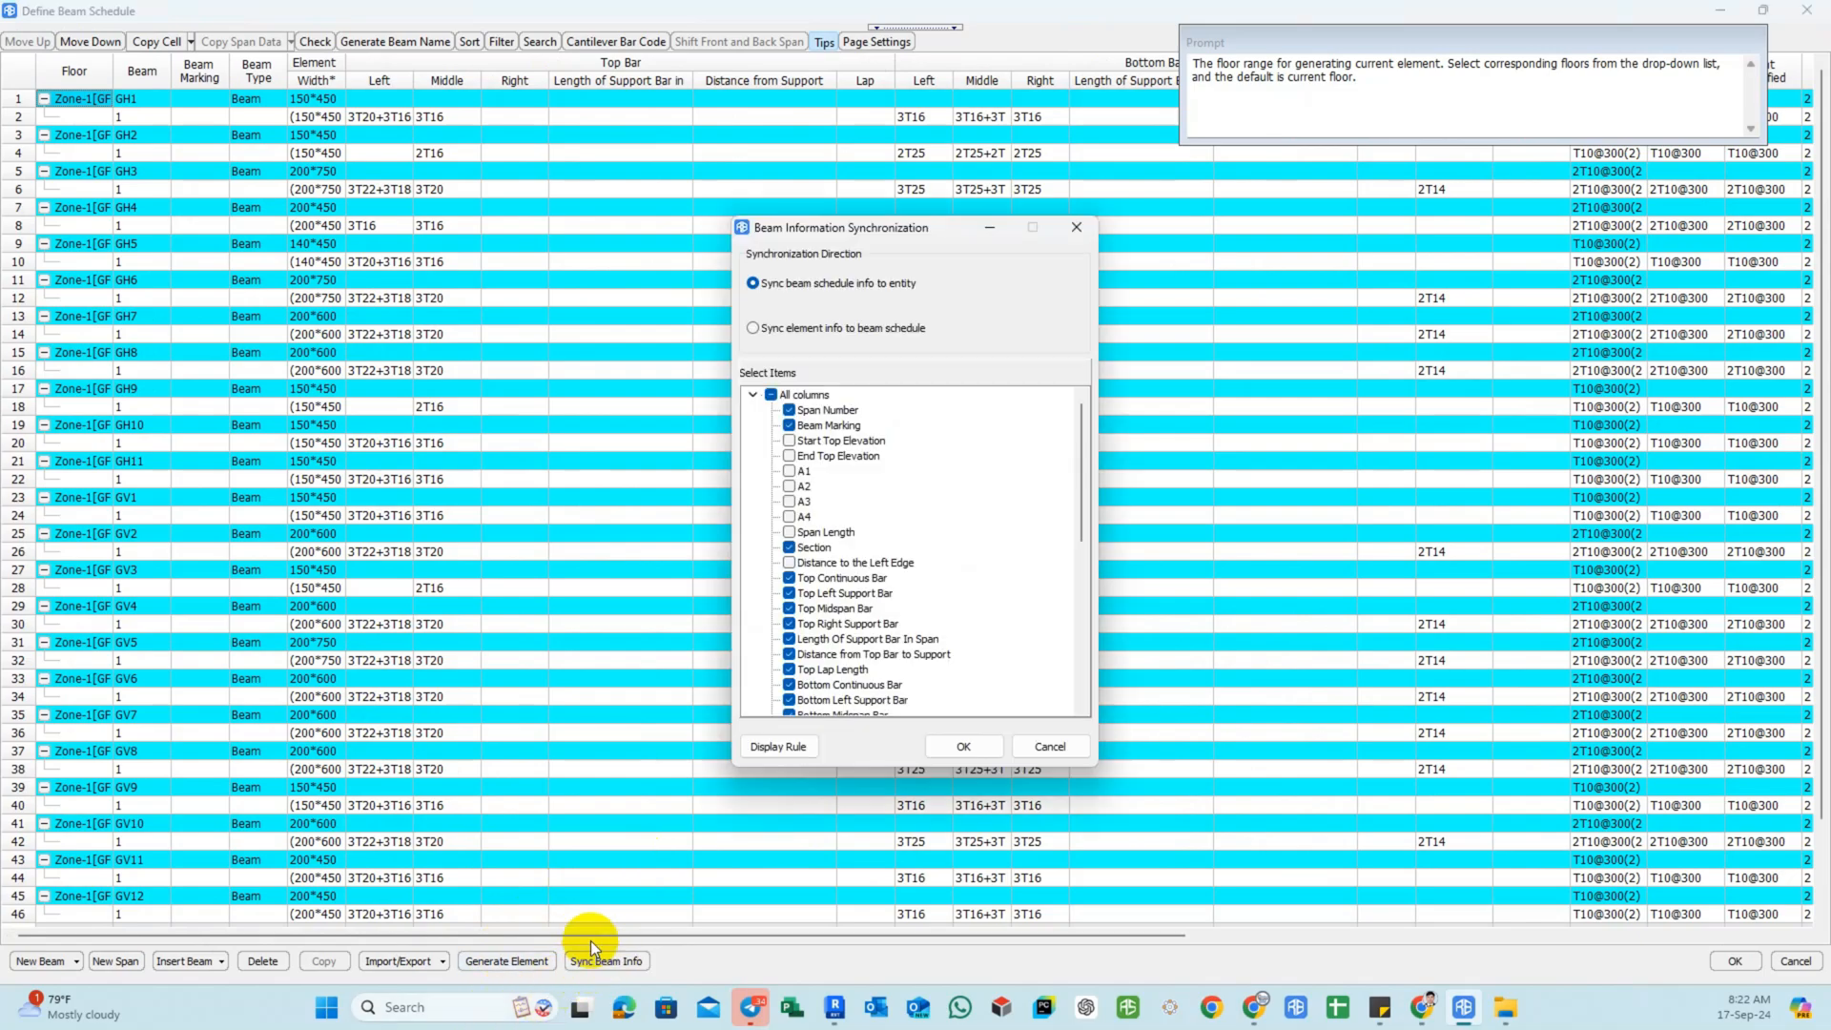
left_click(961, 745)
left_click(1015, 502)
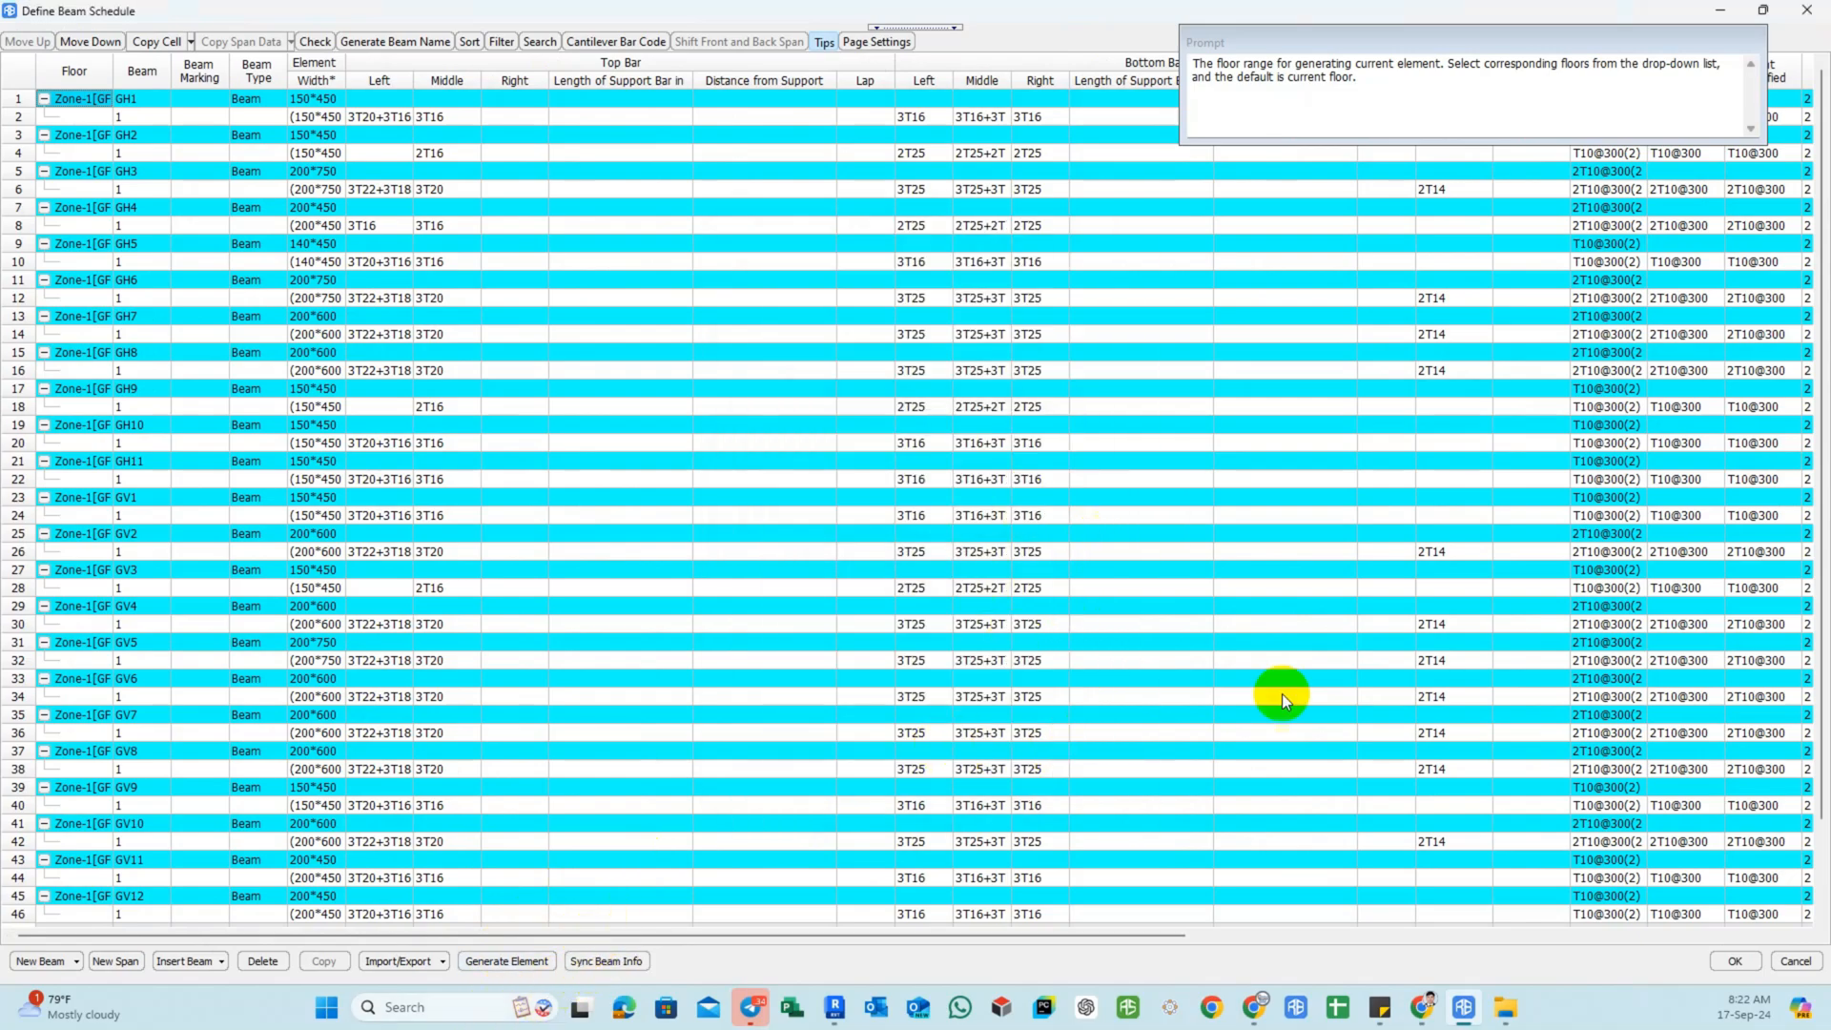
left_click(1734, 961)
left_click(1737, 956)
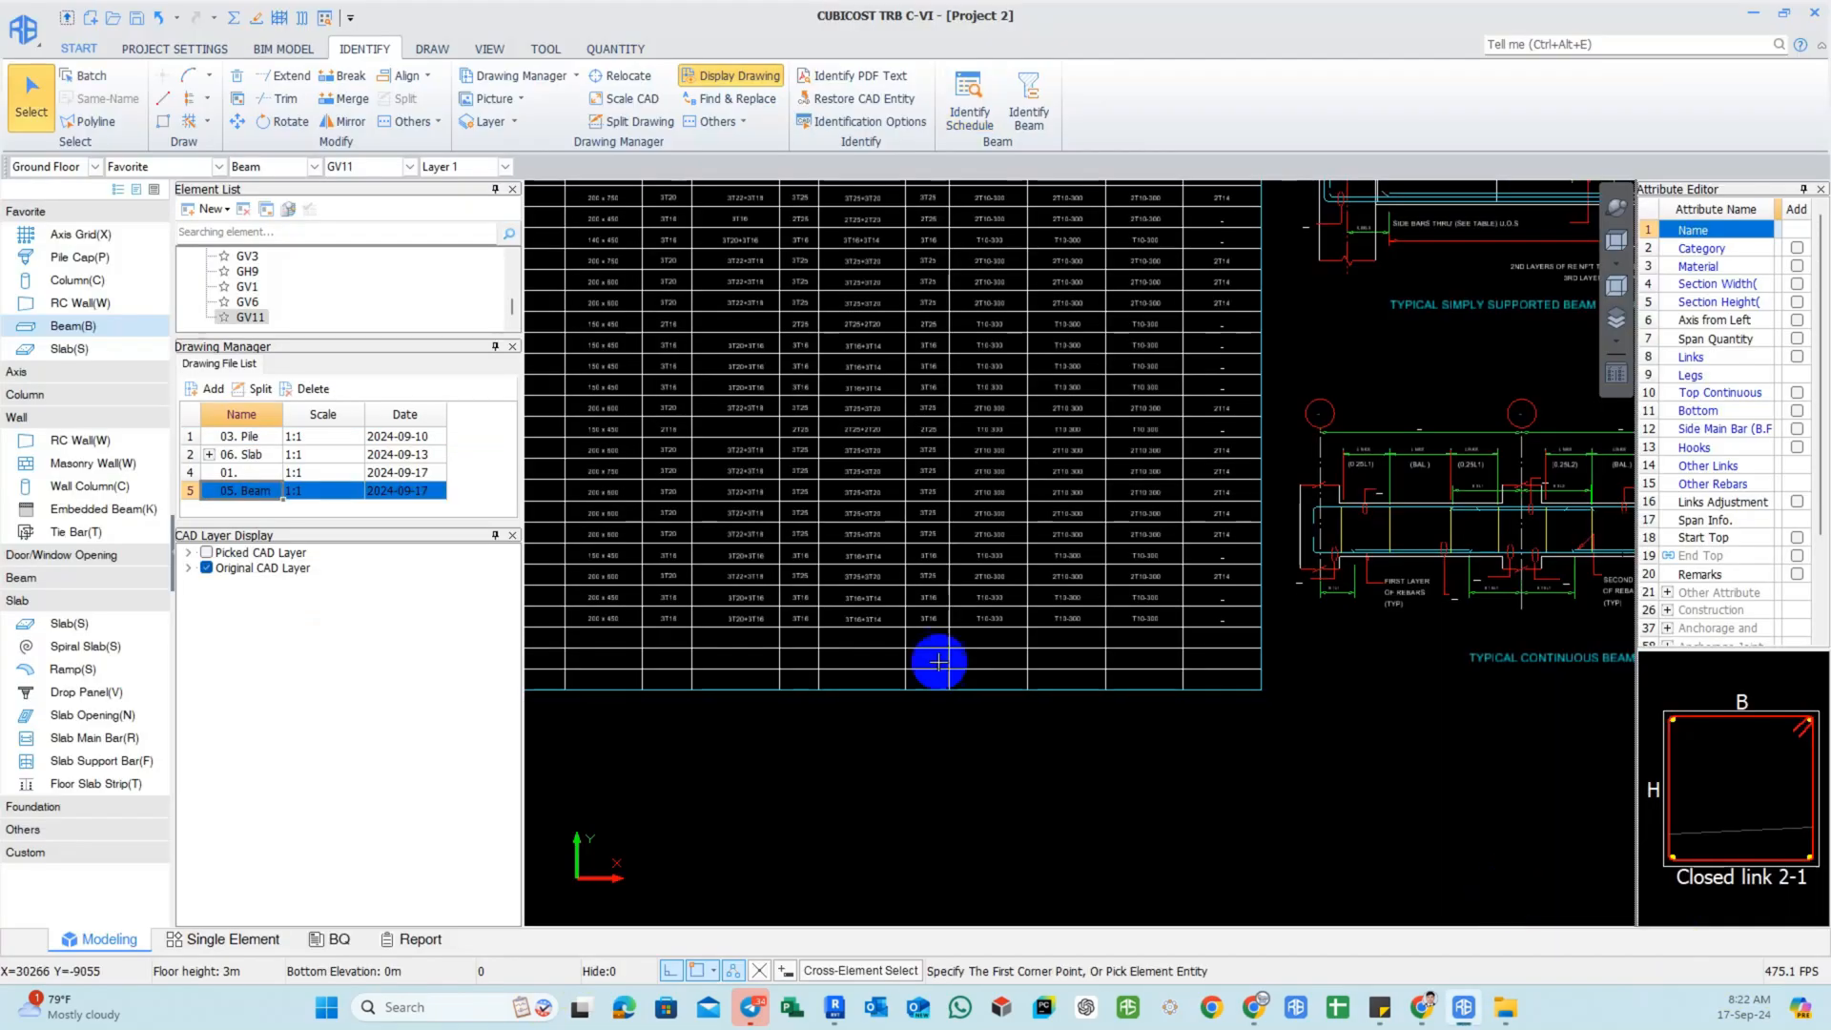
left_click(975, 99)
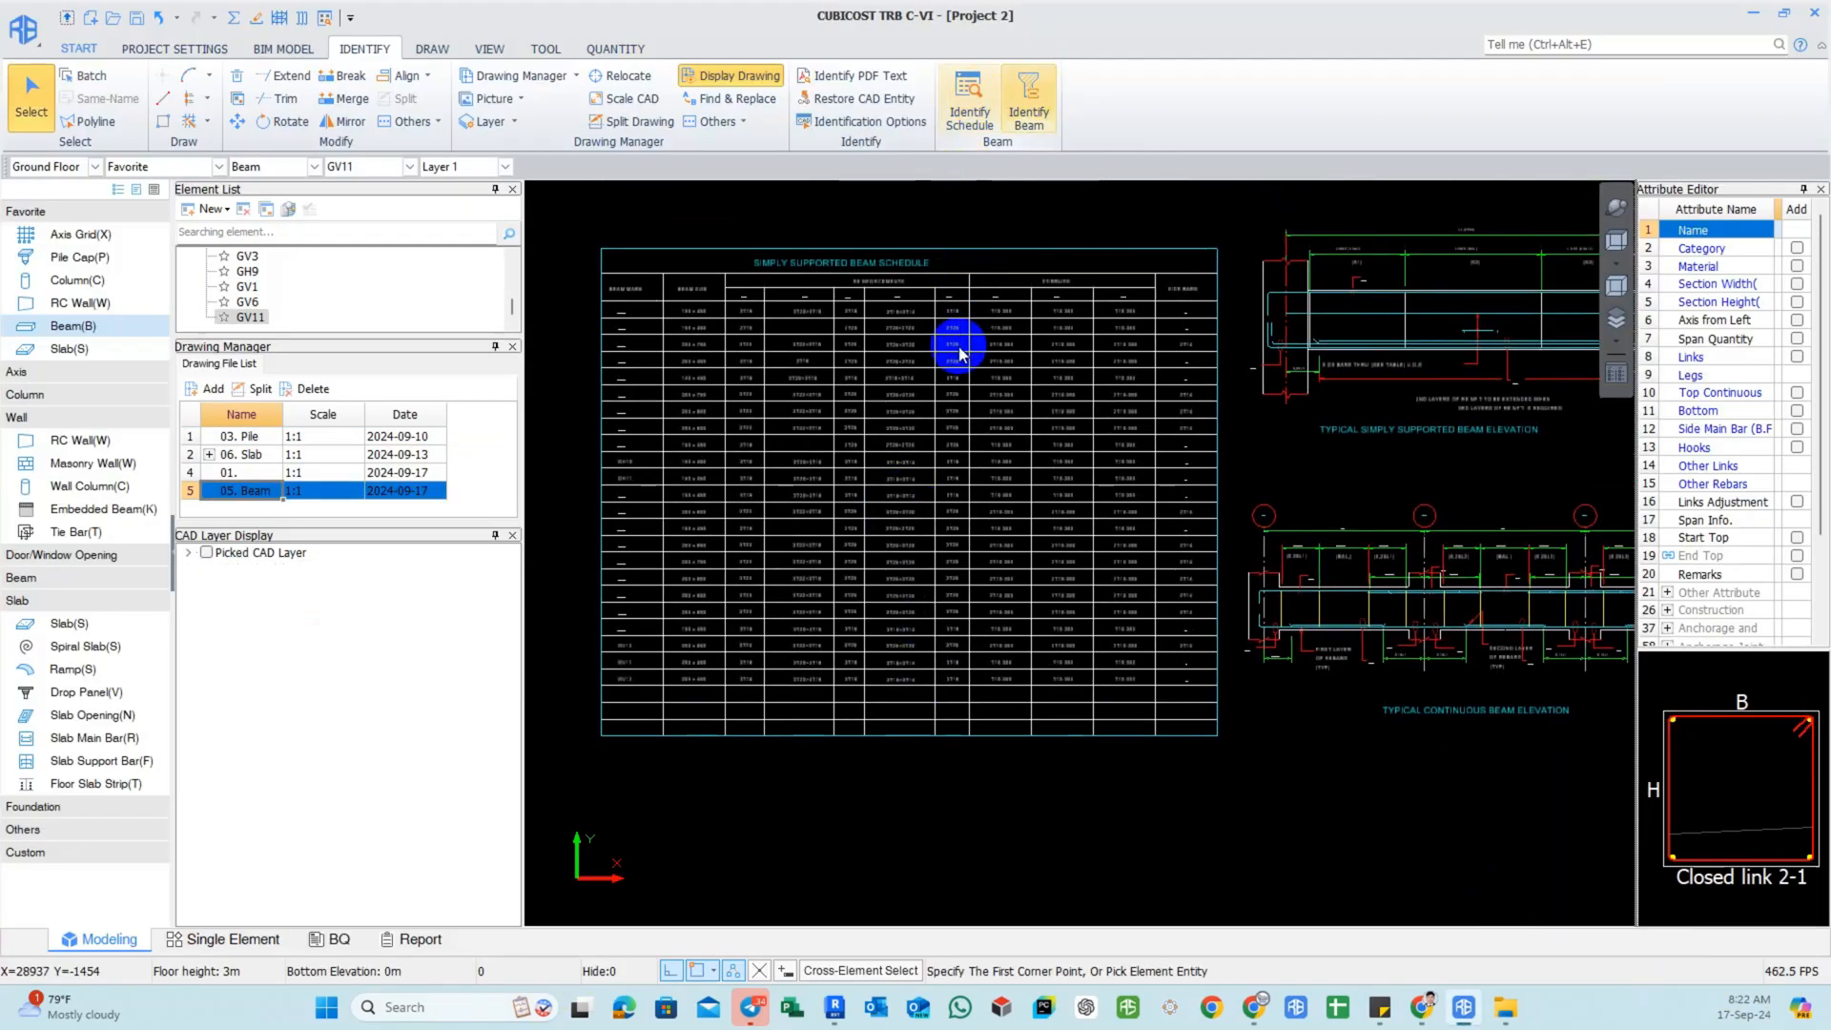
left_click(1030, 95)
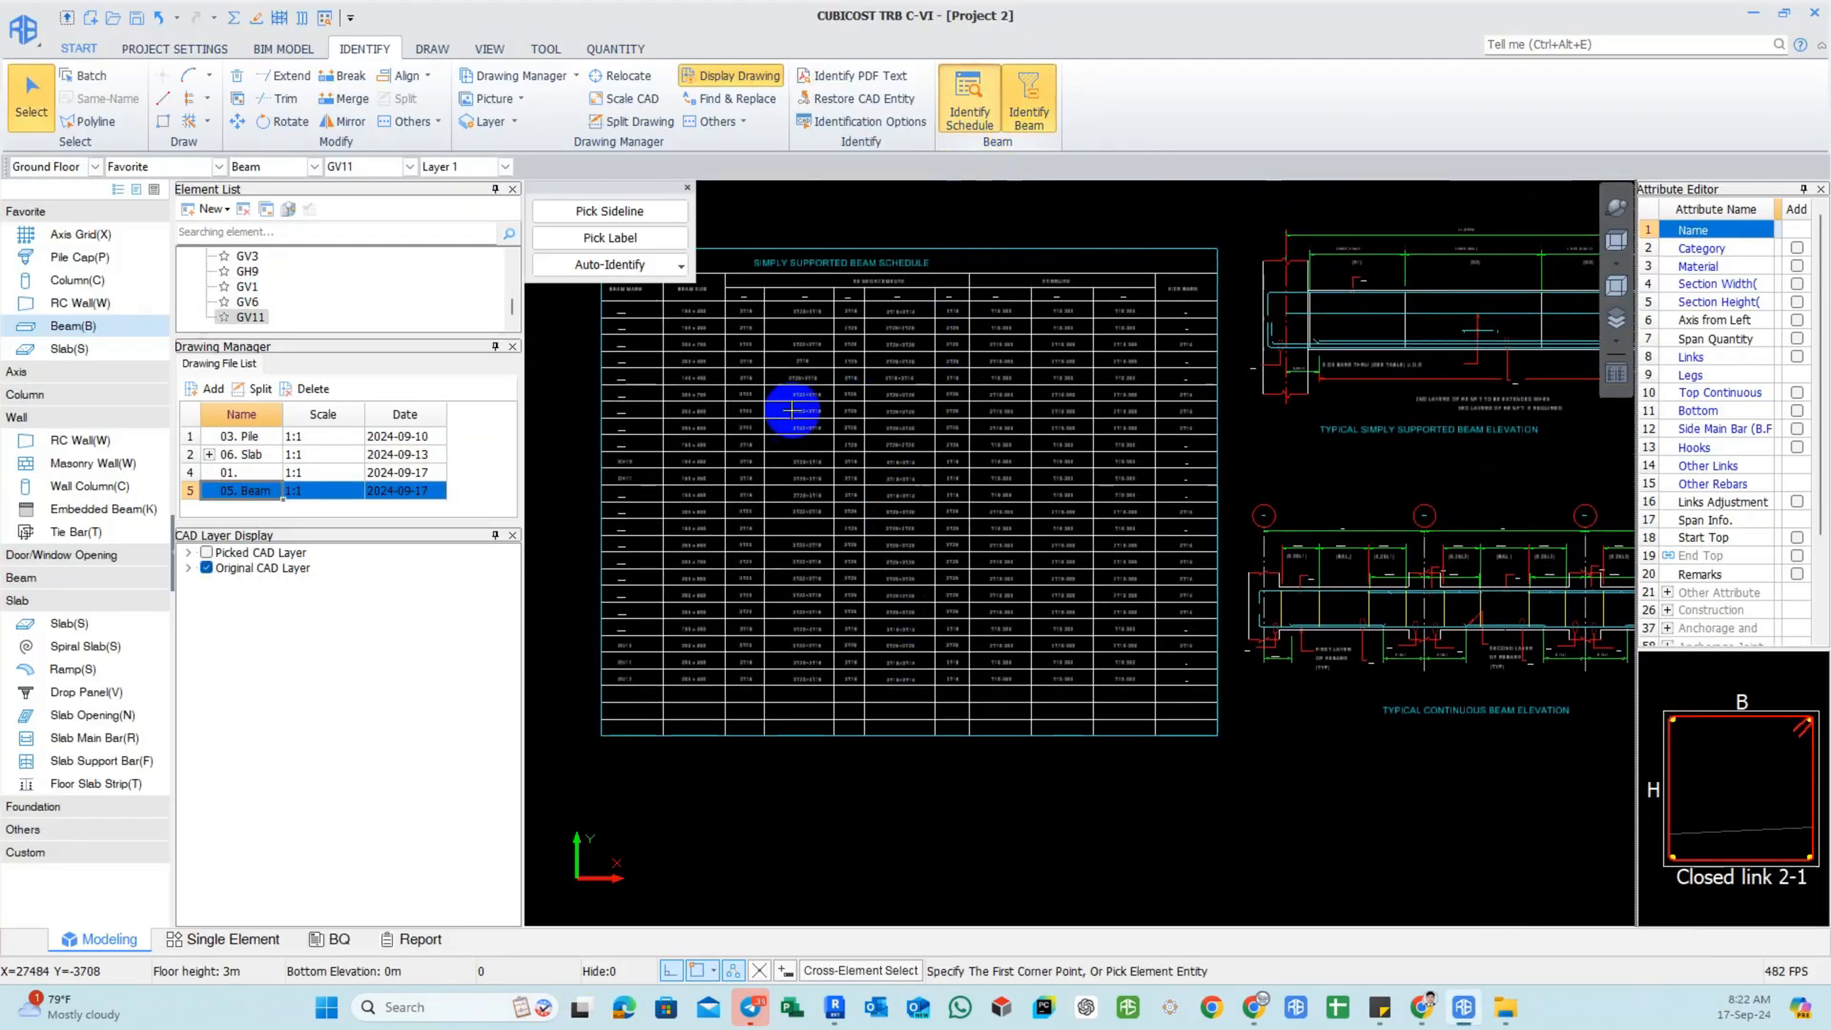
left_click(687, 188)
scroll(903, 410, "down", 1)
middle_click_drag(903, 410, 1192, 427)
scroll(1062, 409, "down", 8)
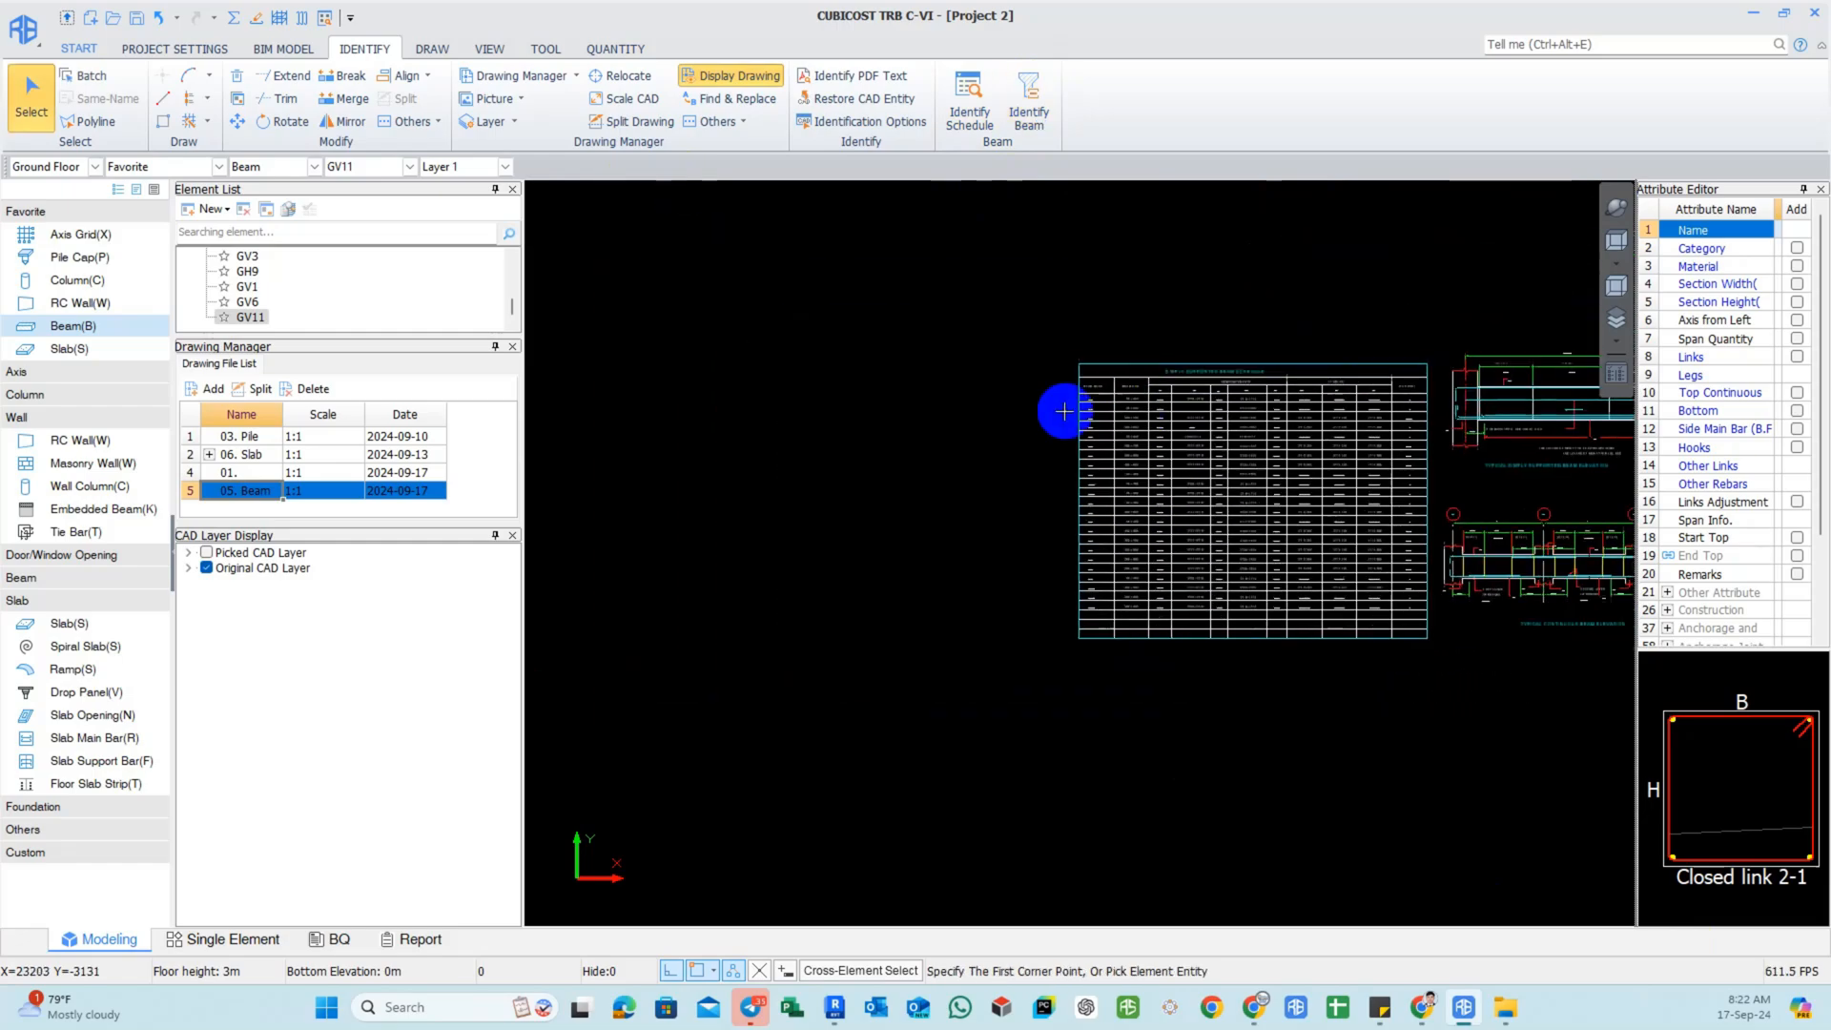
Select all the generated beams down to GV11 in the element list and append section width and section height to their names.
left_click_drag(241, 338, 274, 635)
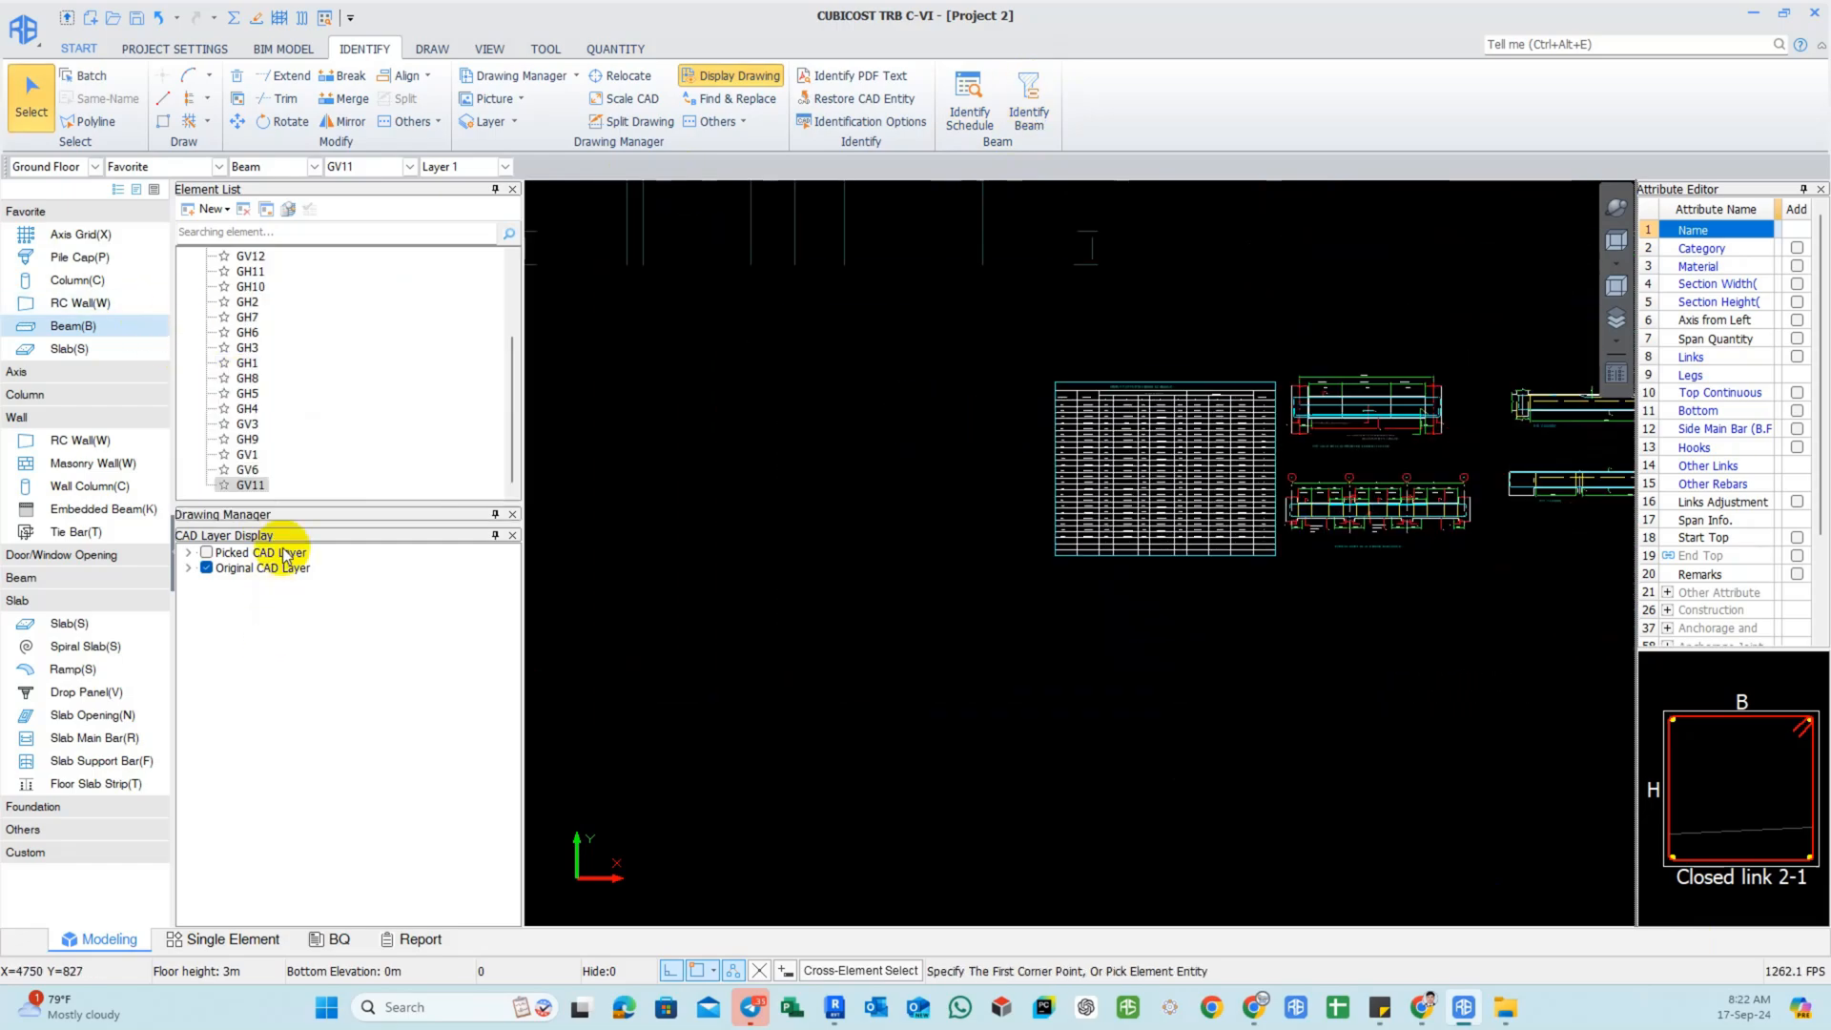
scroll(286, 429, "up", 3)
left_click(240, 271)
scroll(280, 305, "up", 3)
double_click(246, 271)
scroll(318, 447, "down", 3)
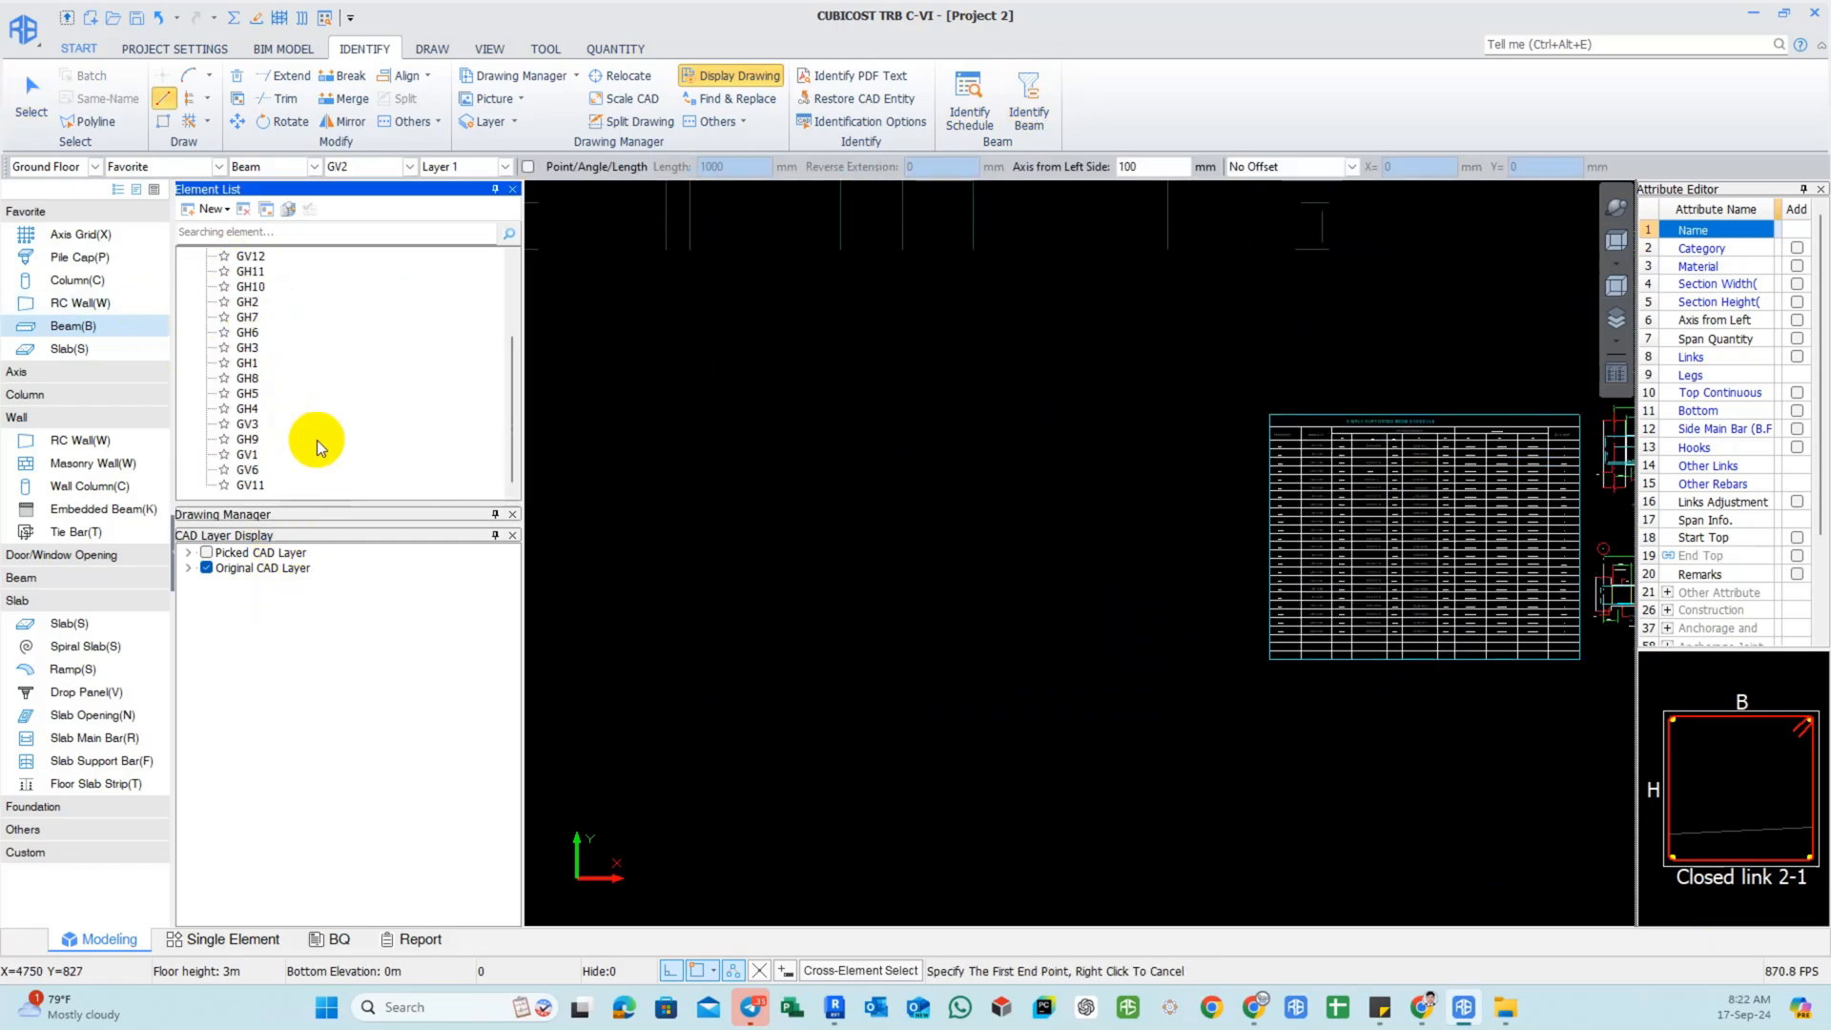
left_click(250, 485, "shift")
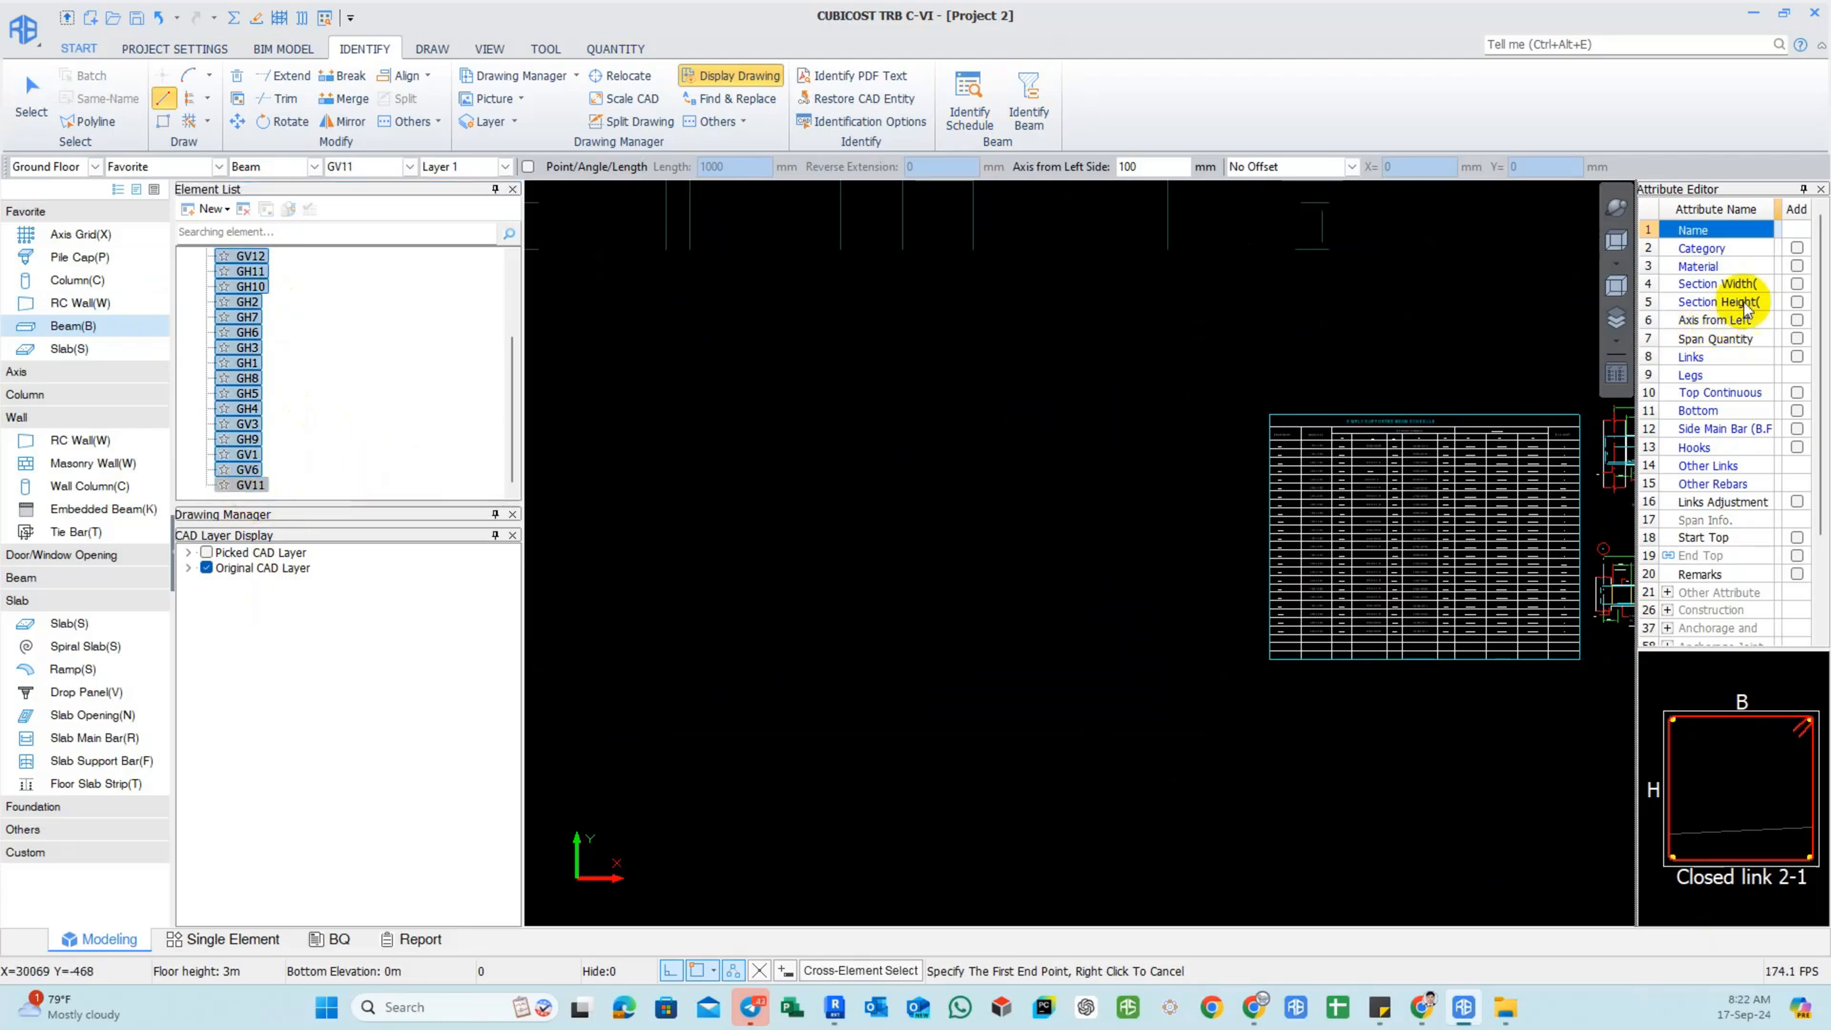
left_click(1795, 286)
left_click(1797, 302)
left_click_drag(1636, 316, 1422, 309)
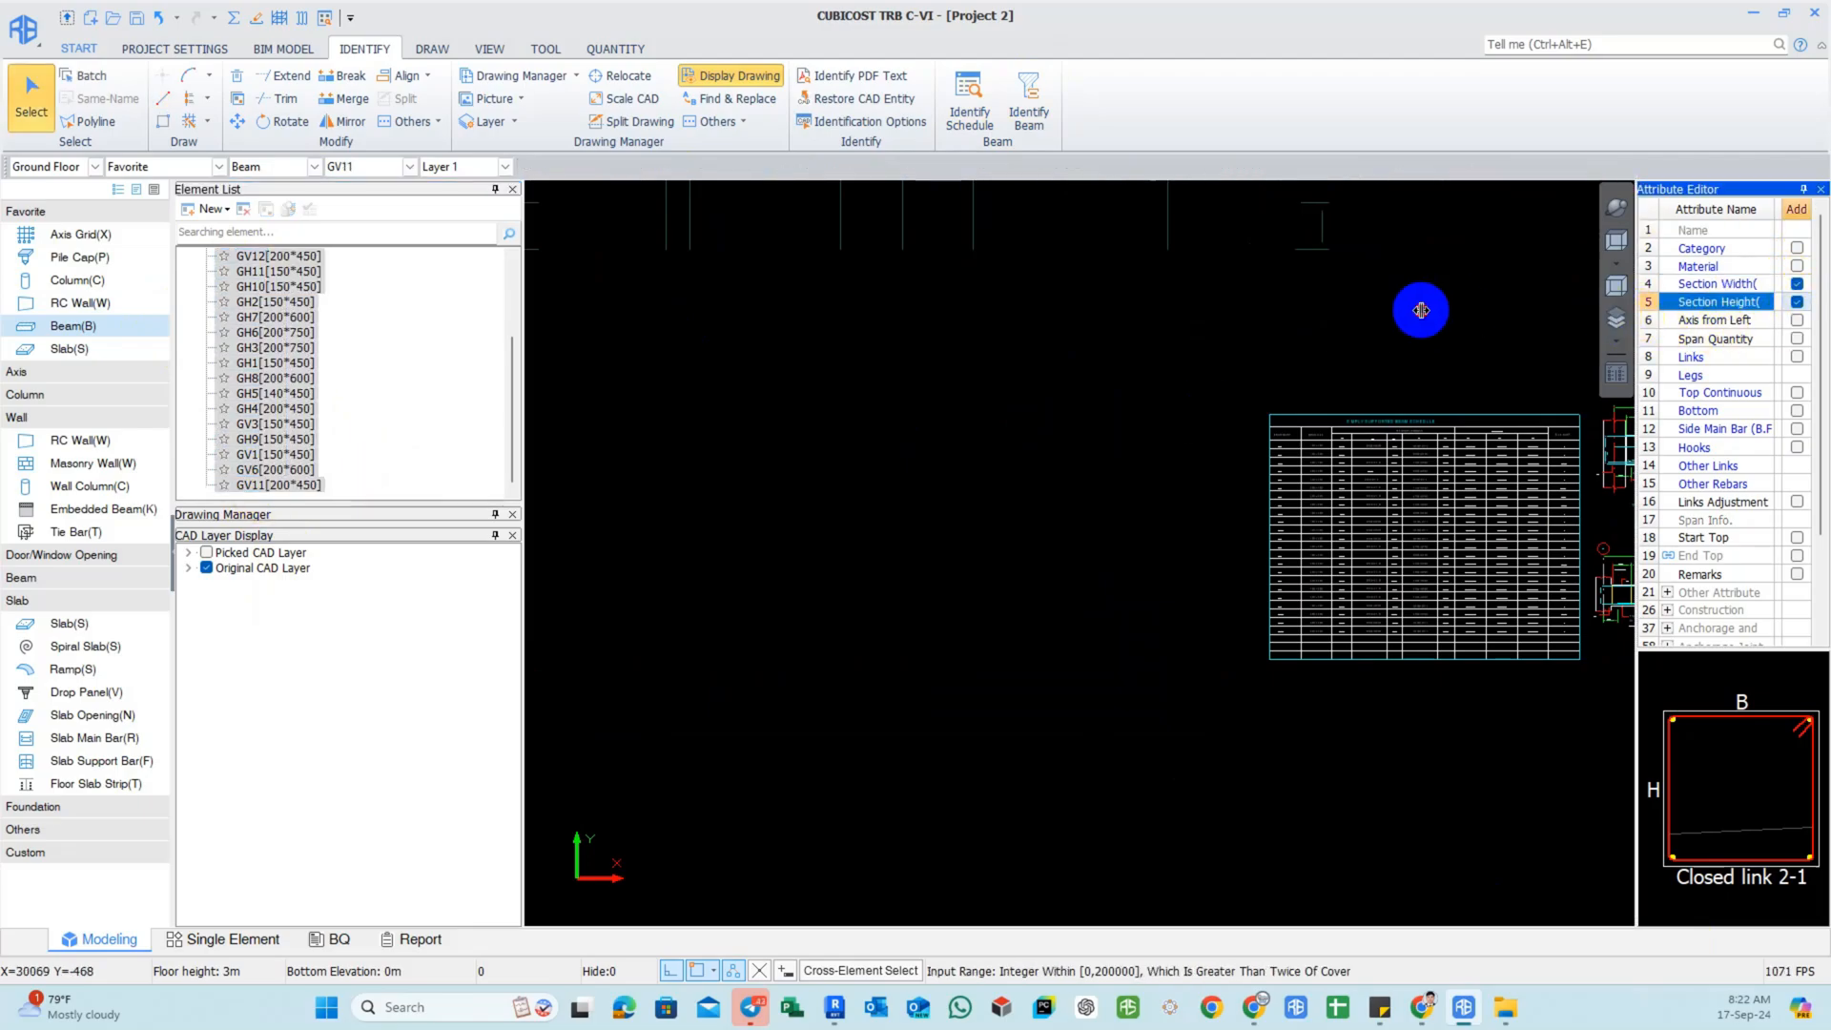
Add the drawing file "01. Structural Layout Plan" to the project's drawing list.
middle_click_drag(920, 418, 988, 553)
scroll(820, 434, "down", 2)
left_click(523, 76)
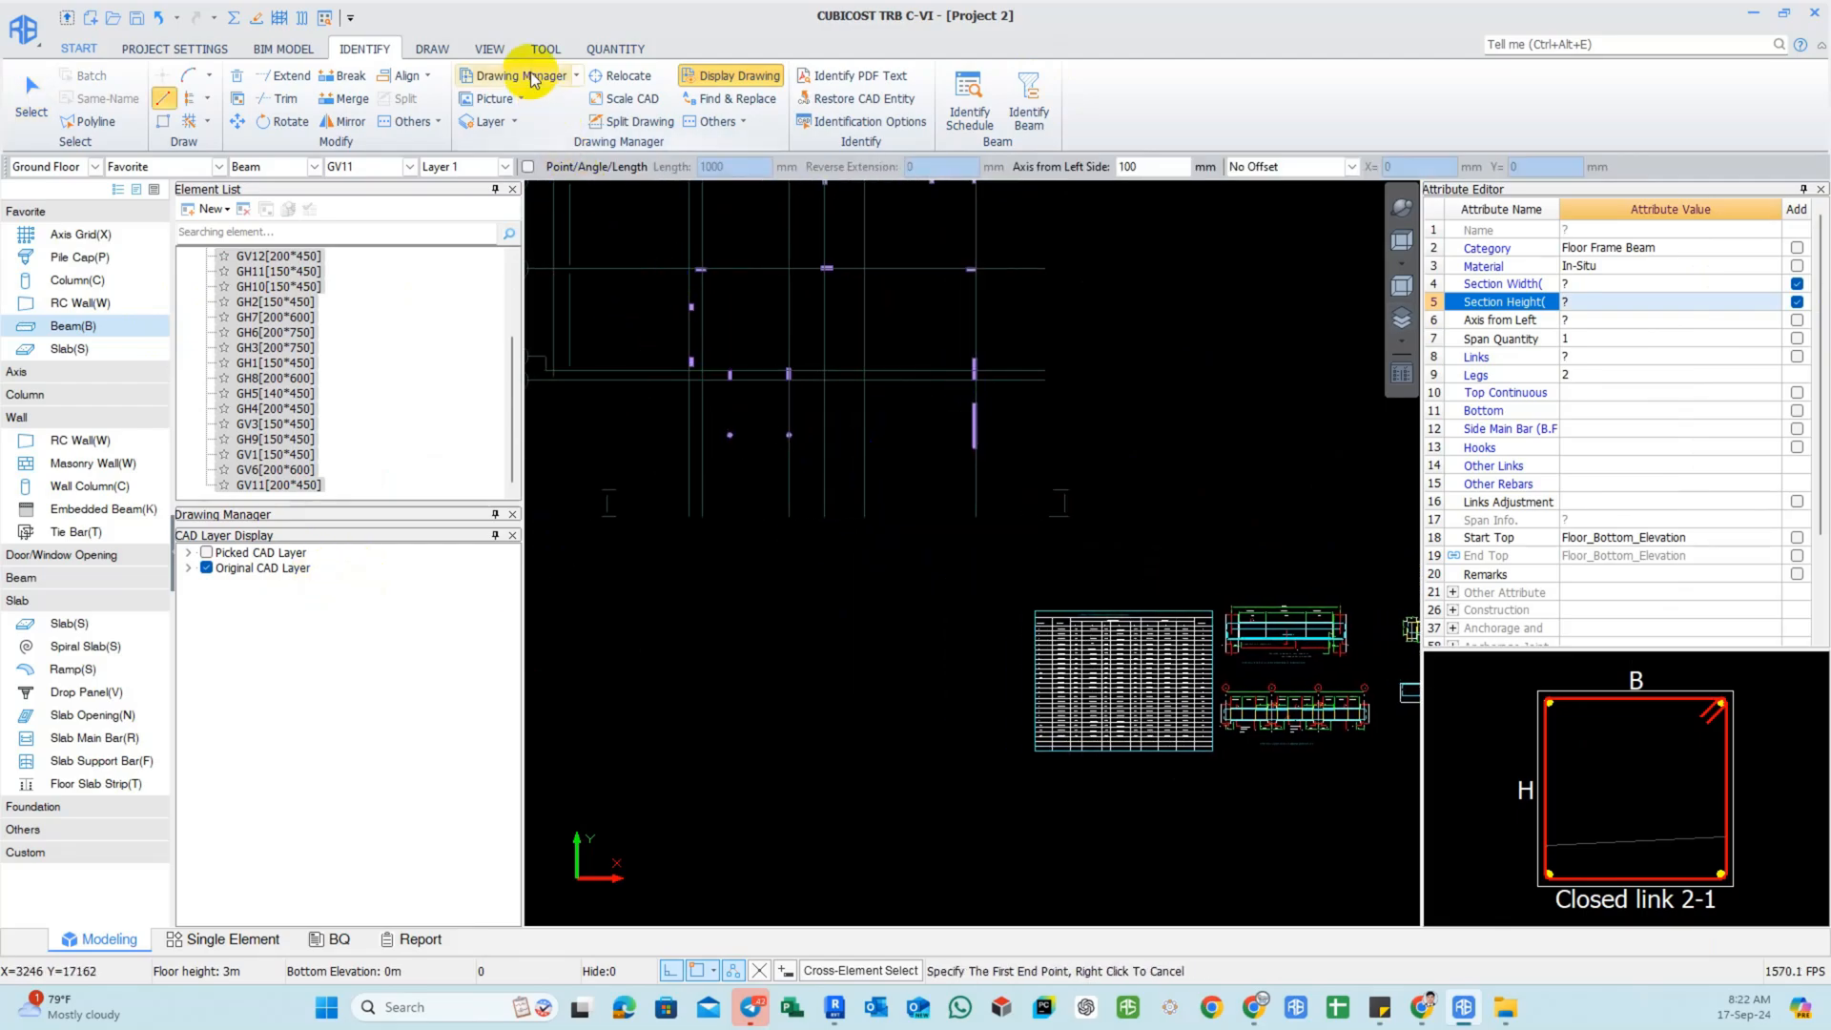
left_click(523, 76)
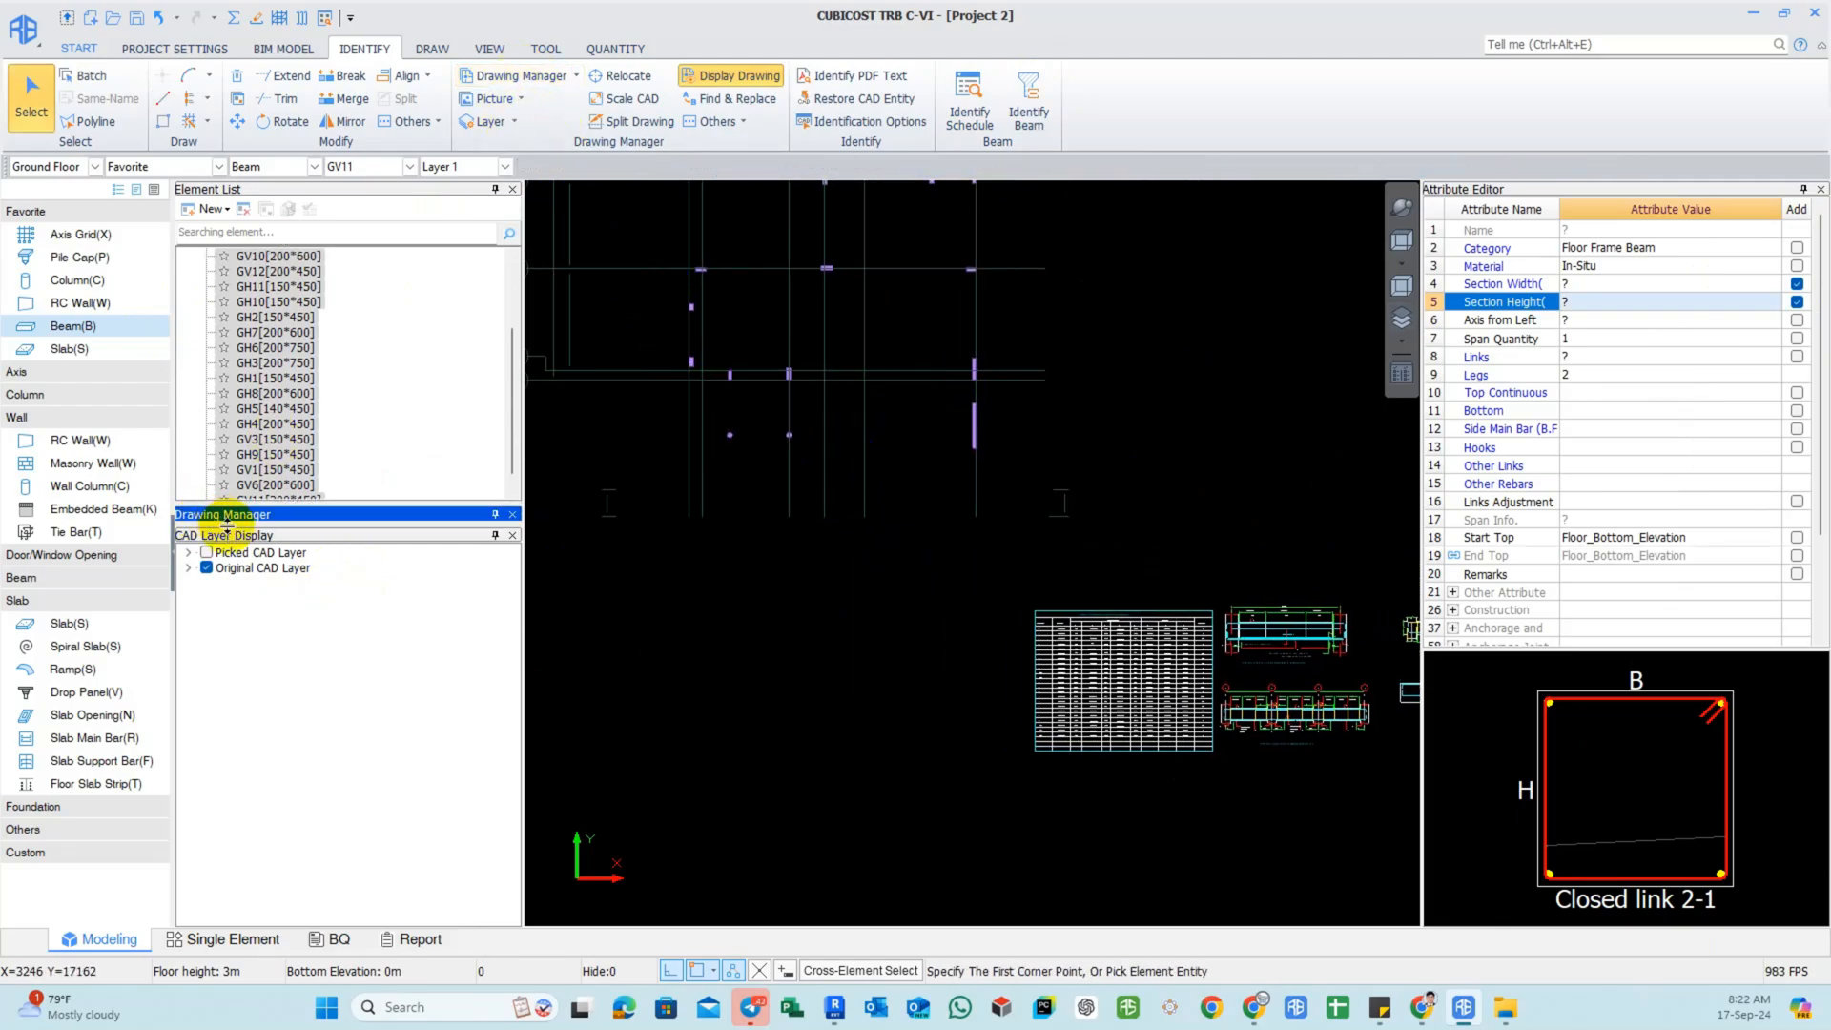
left_click_drag(227, 526, 231, 655)
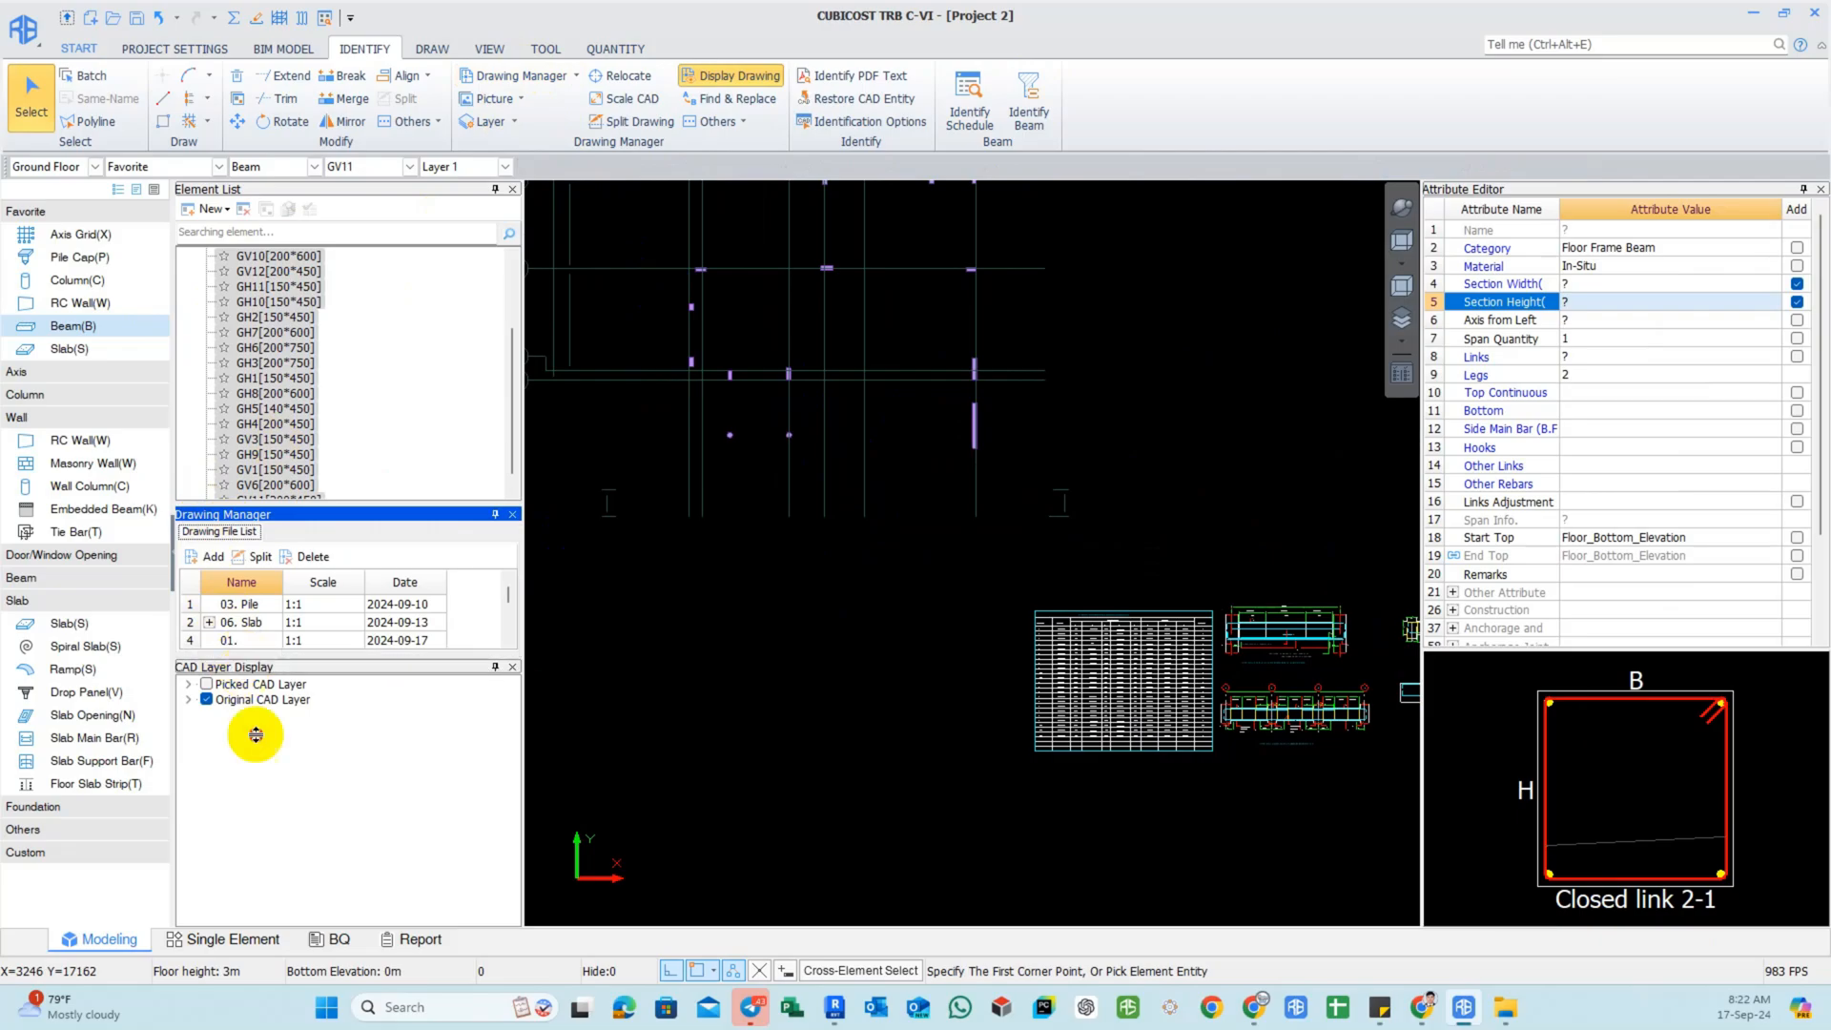
left_click_drag(256, 734, 256, 797)
left_click(211, 561)
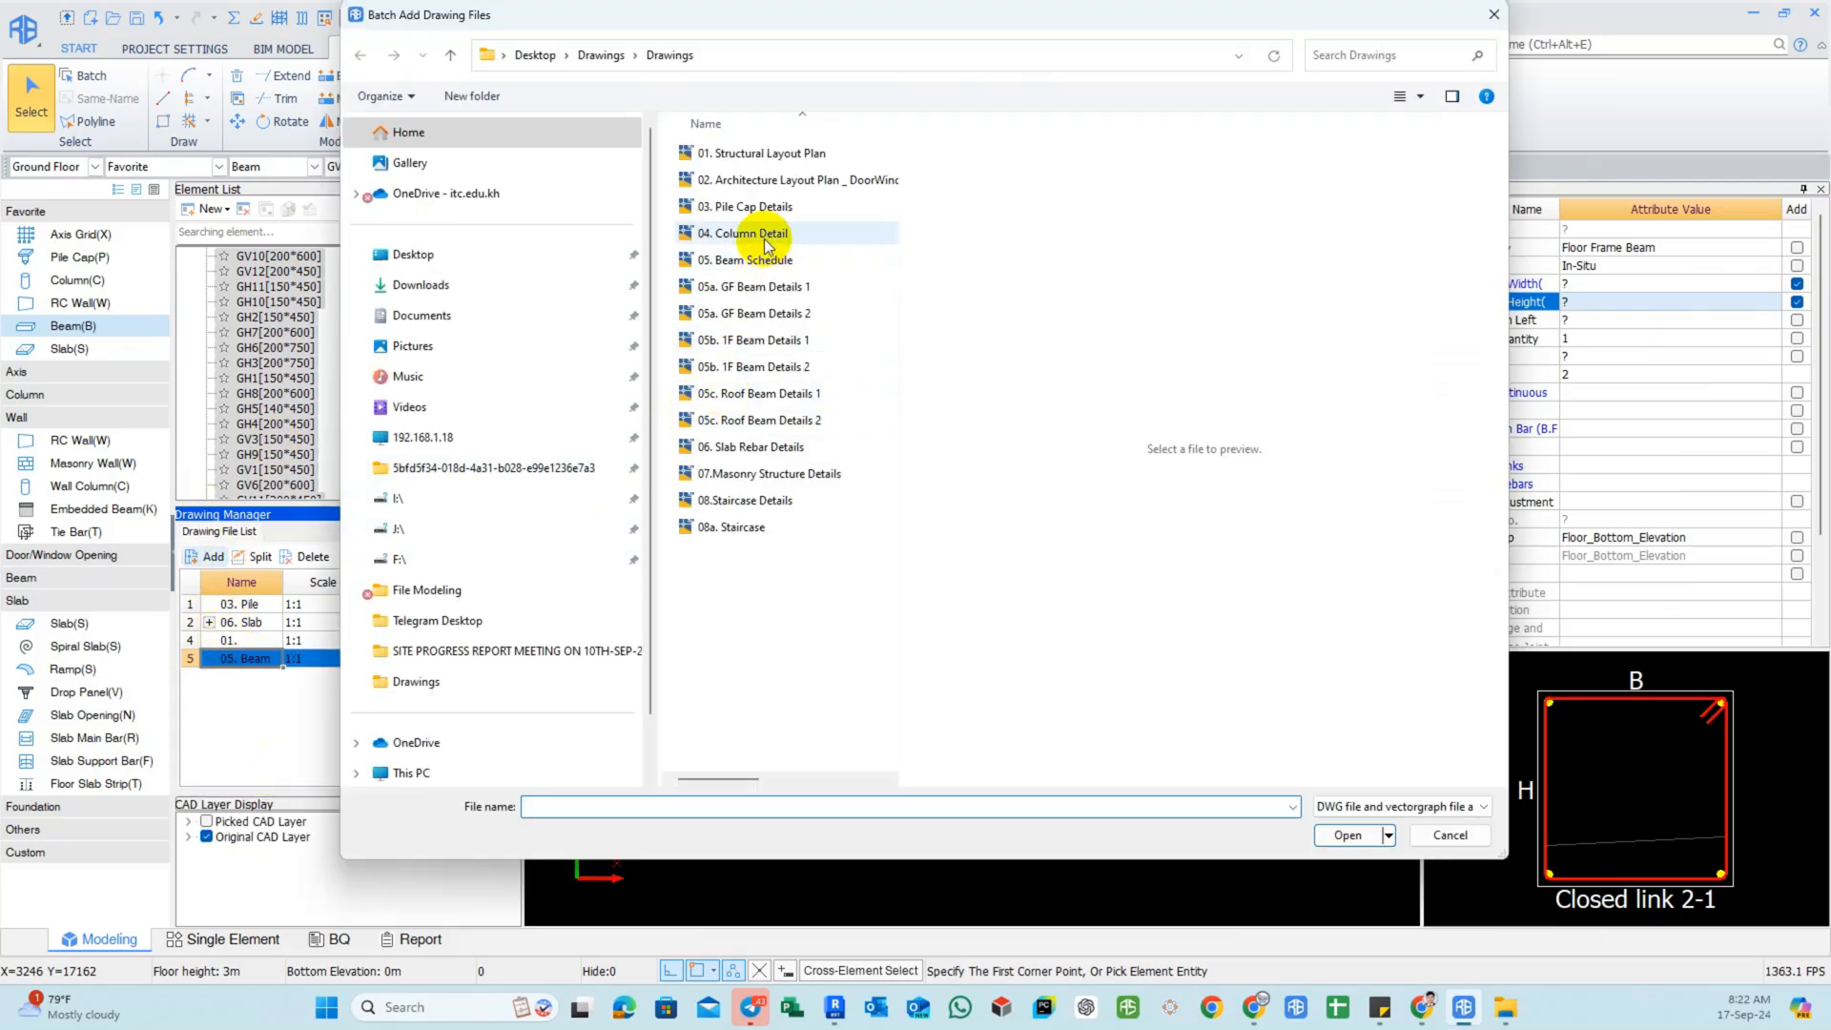
double_click(758, 156)
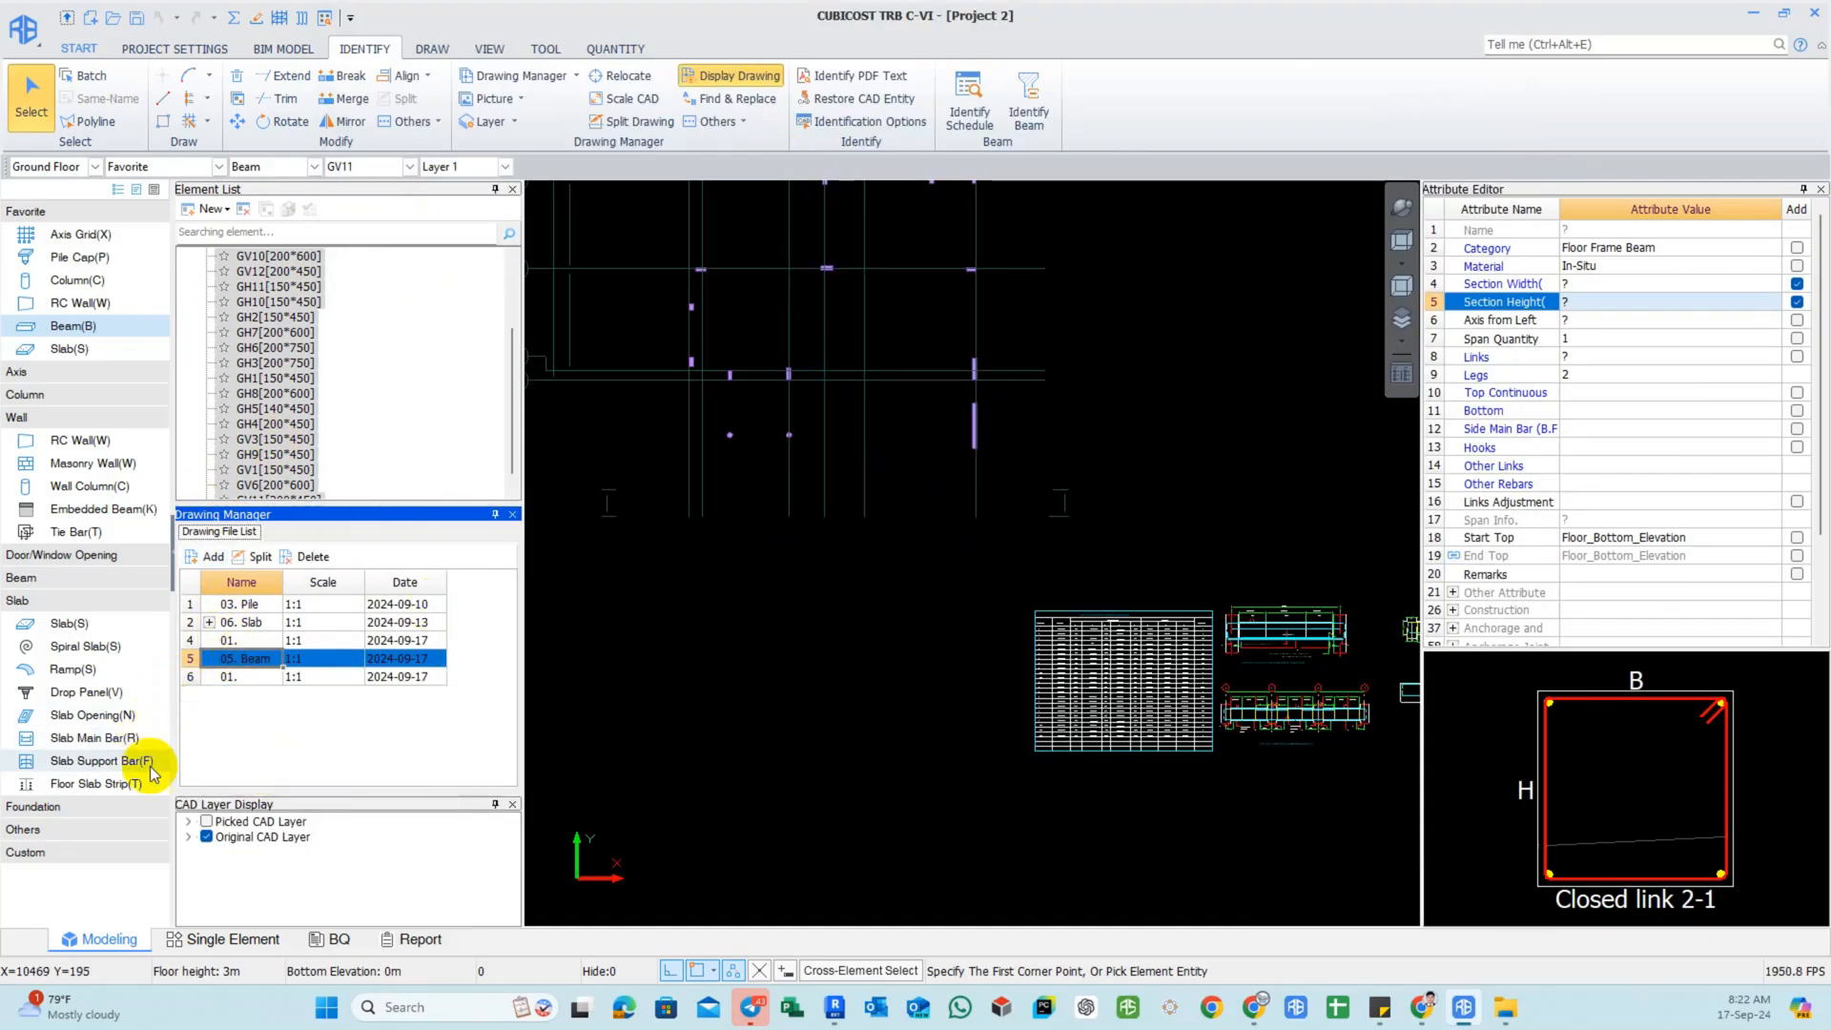
Hide the beam schedule's original CAD layer and open the newly added structural layout plan drawing.
left_click(206, 836)
scroll(958, 666, "down", 1)
scroll(1034, 473, "down", 3)
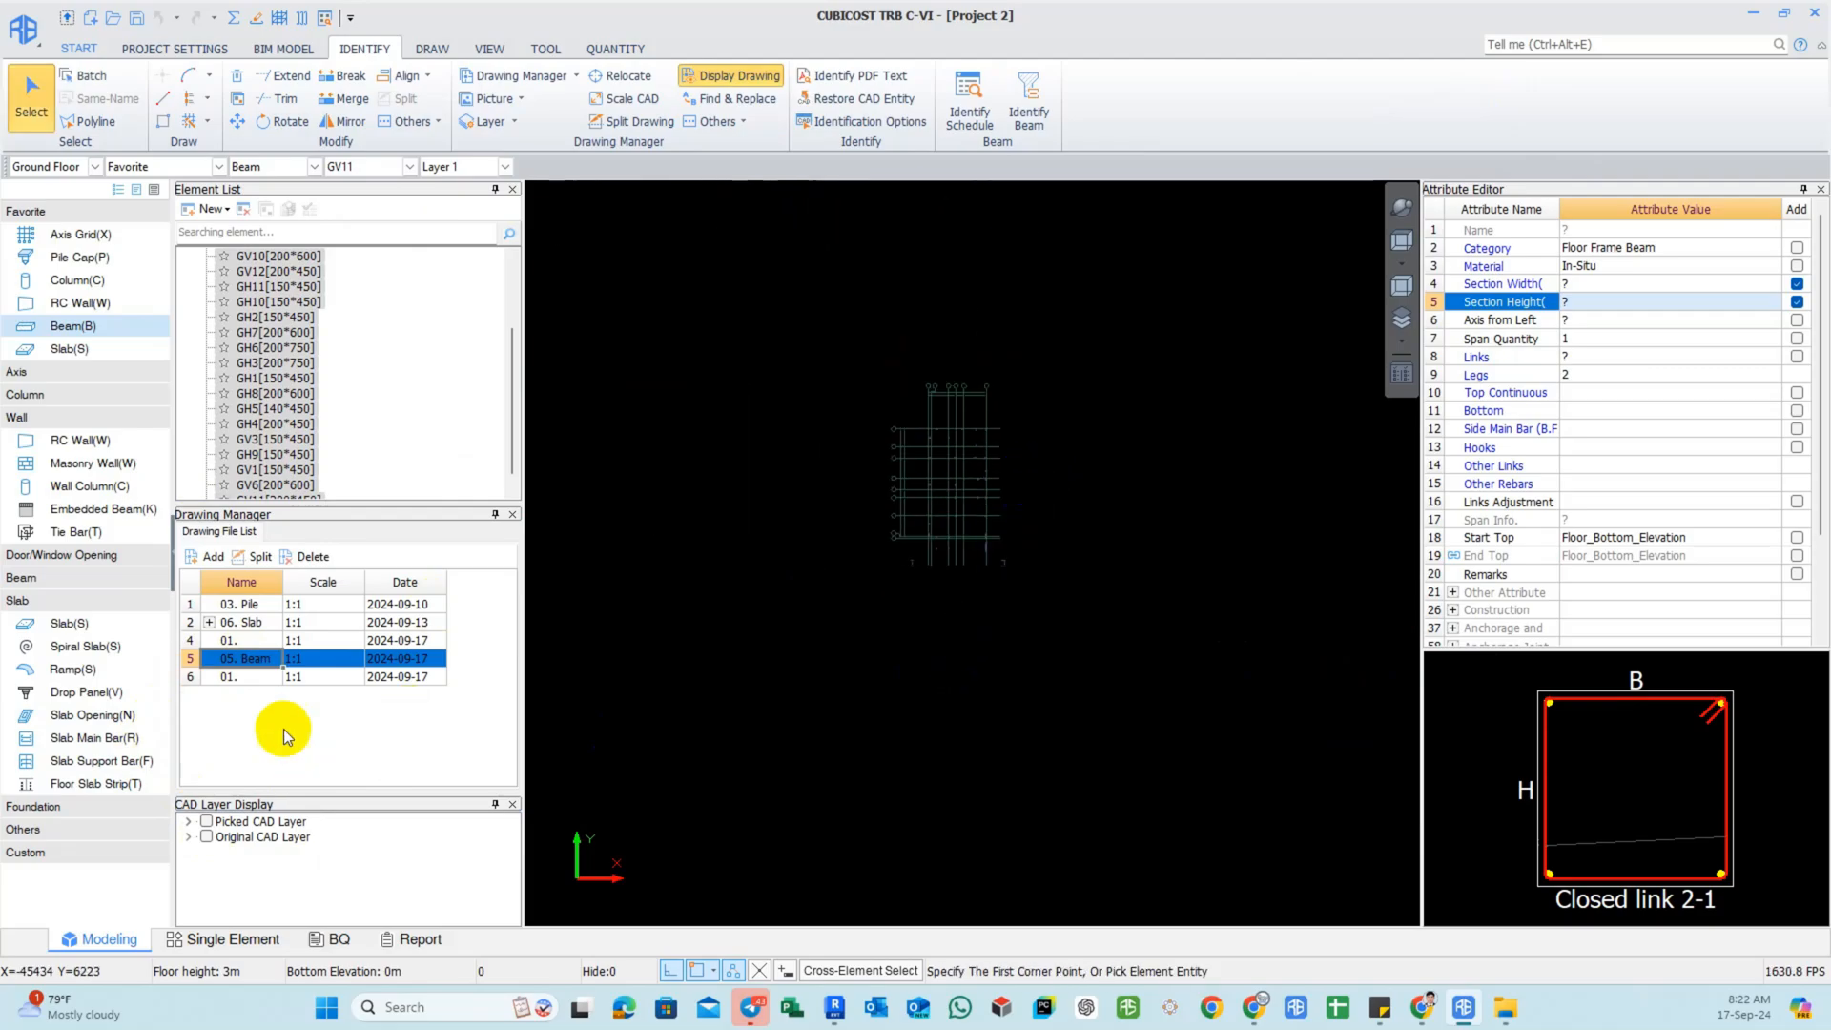
left_click(235, 677)
scroll(933, 543, "up", 4)
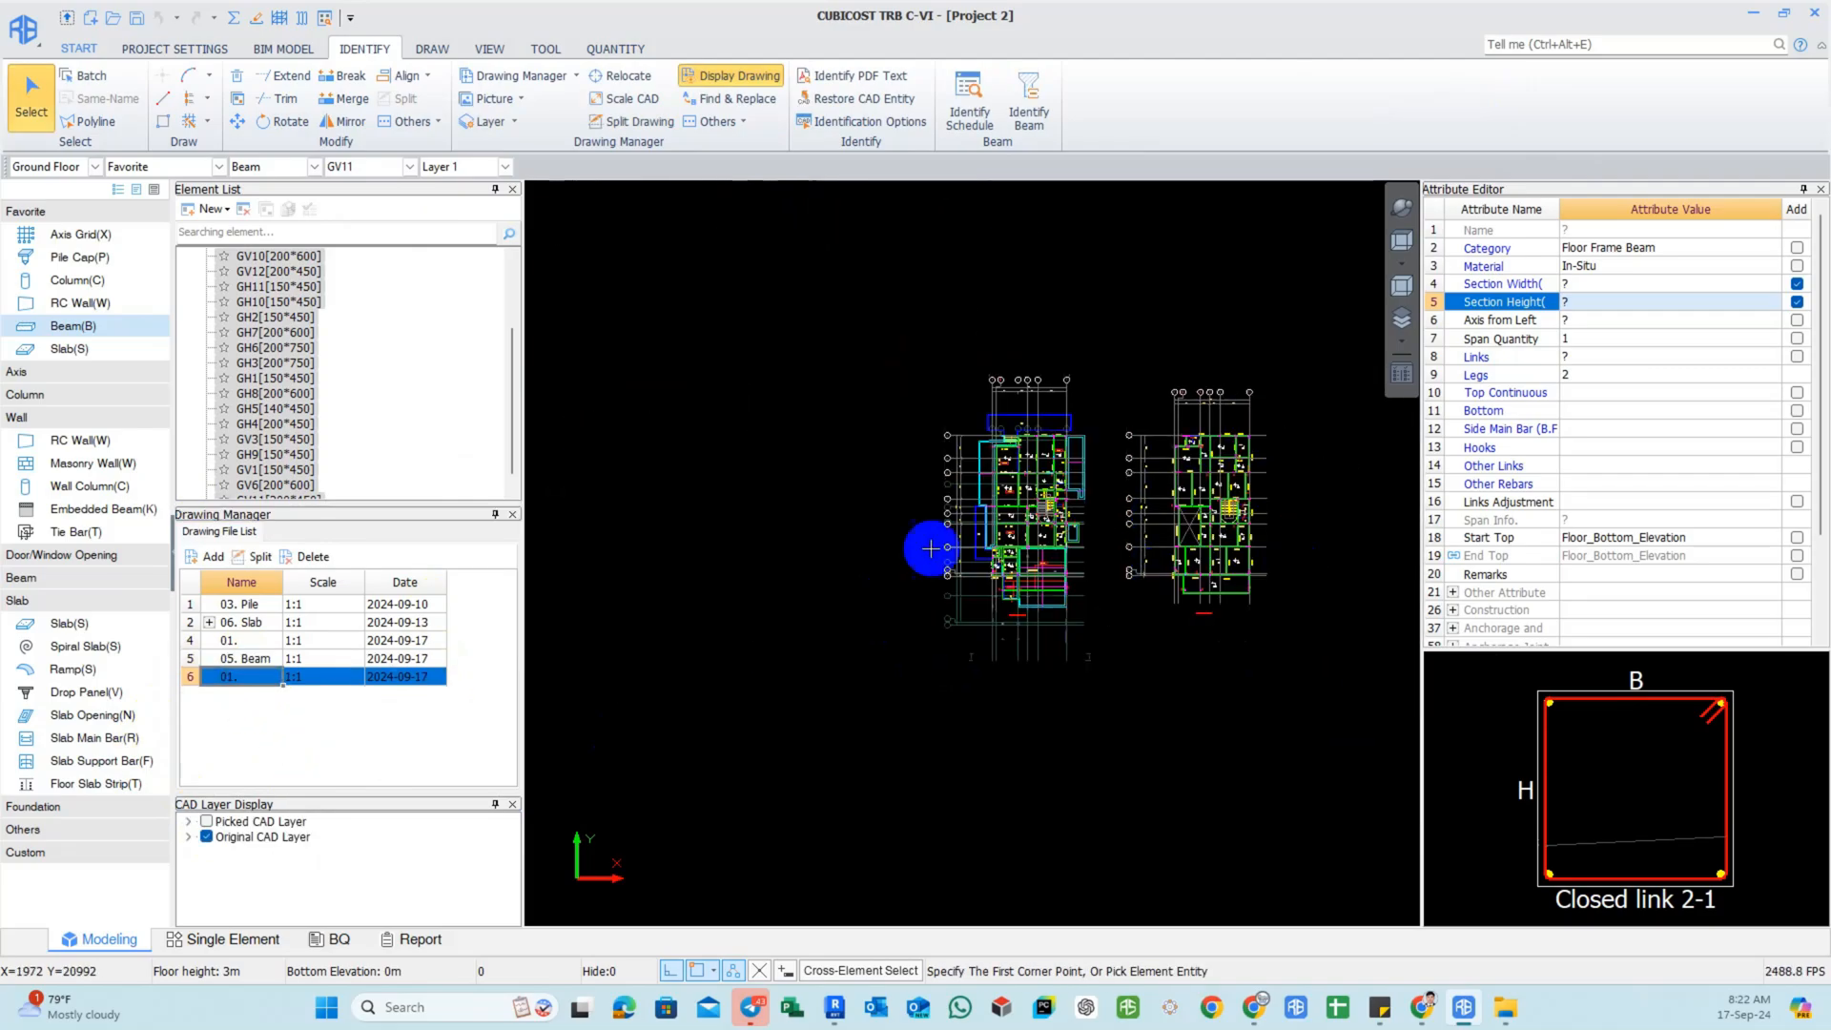
scroll(1014, 512, "down", 3)
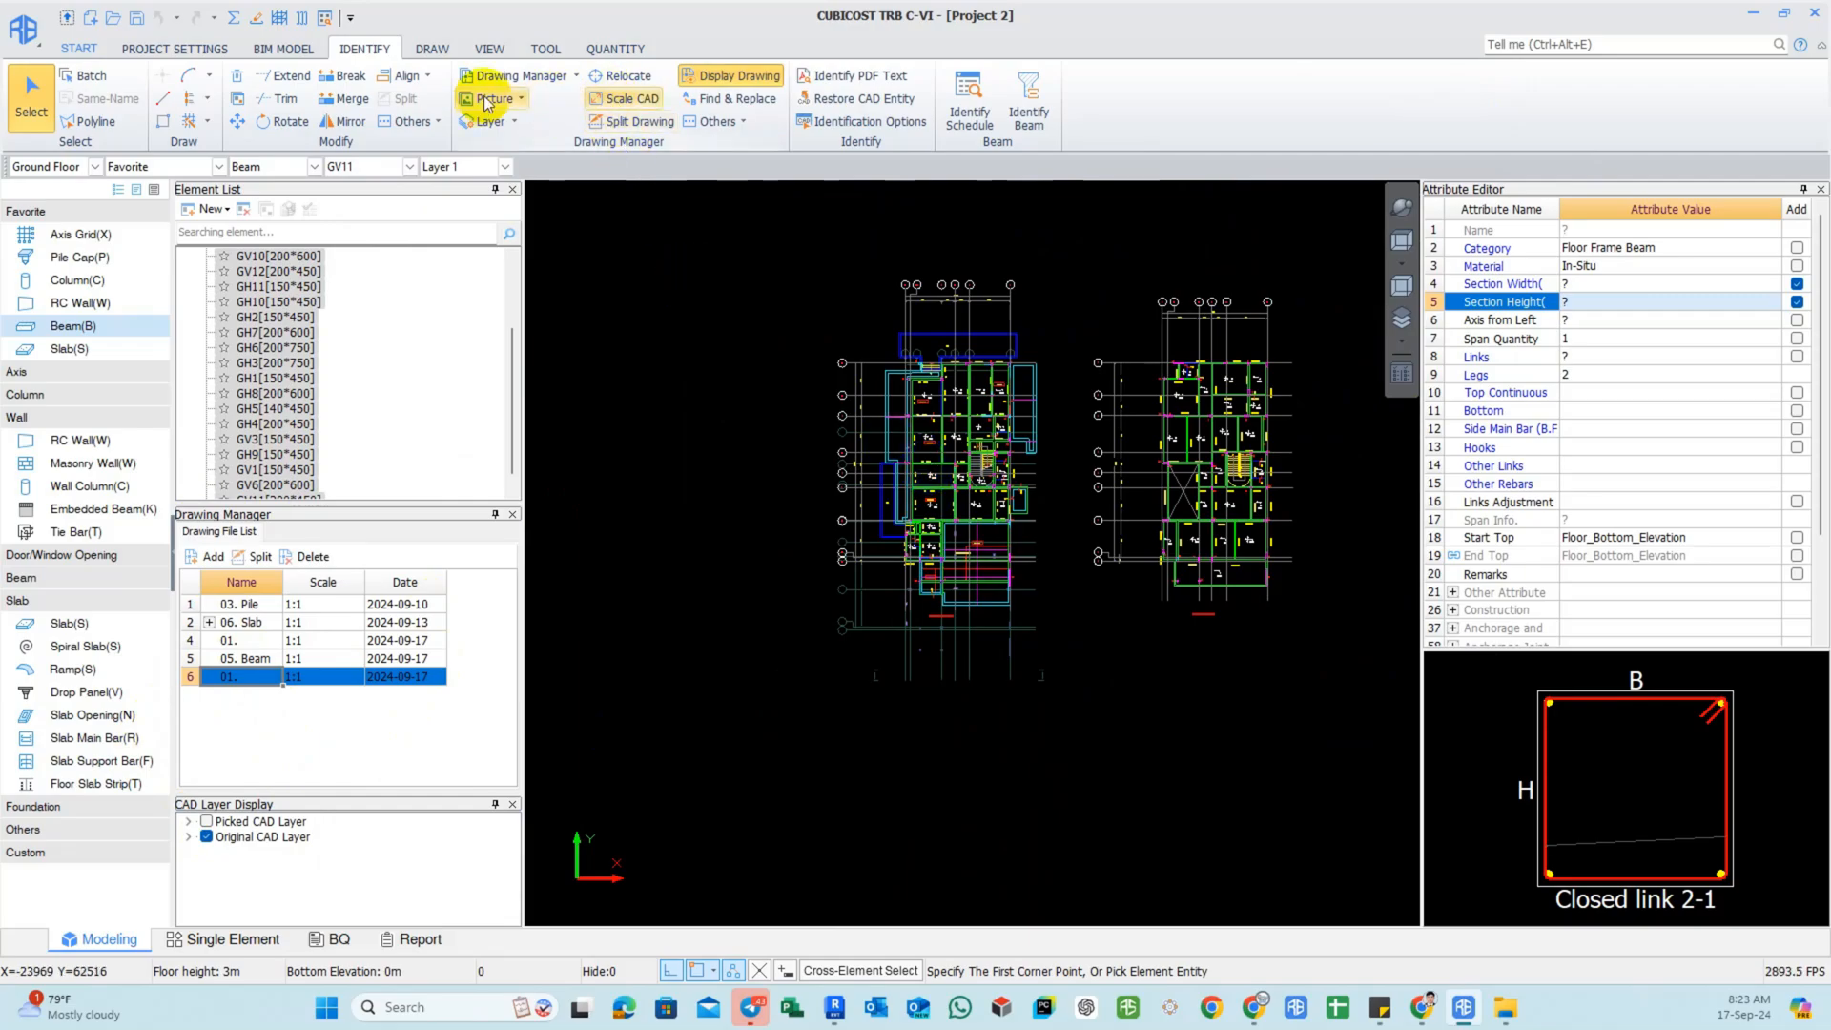
Split the ground floor plan out of the structural layout drawing under the name GROUND FLOOR PLAN.
left_click(631, 121)
mouse_move(783, 248)
left_mouse_down()
mouse_move(859, 524)
mouse_move(1049, 705)
left_mouse_up()
scroll(964, 654, "up", 5)
right_click(944, 529)
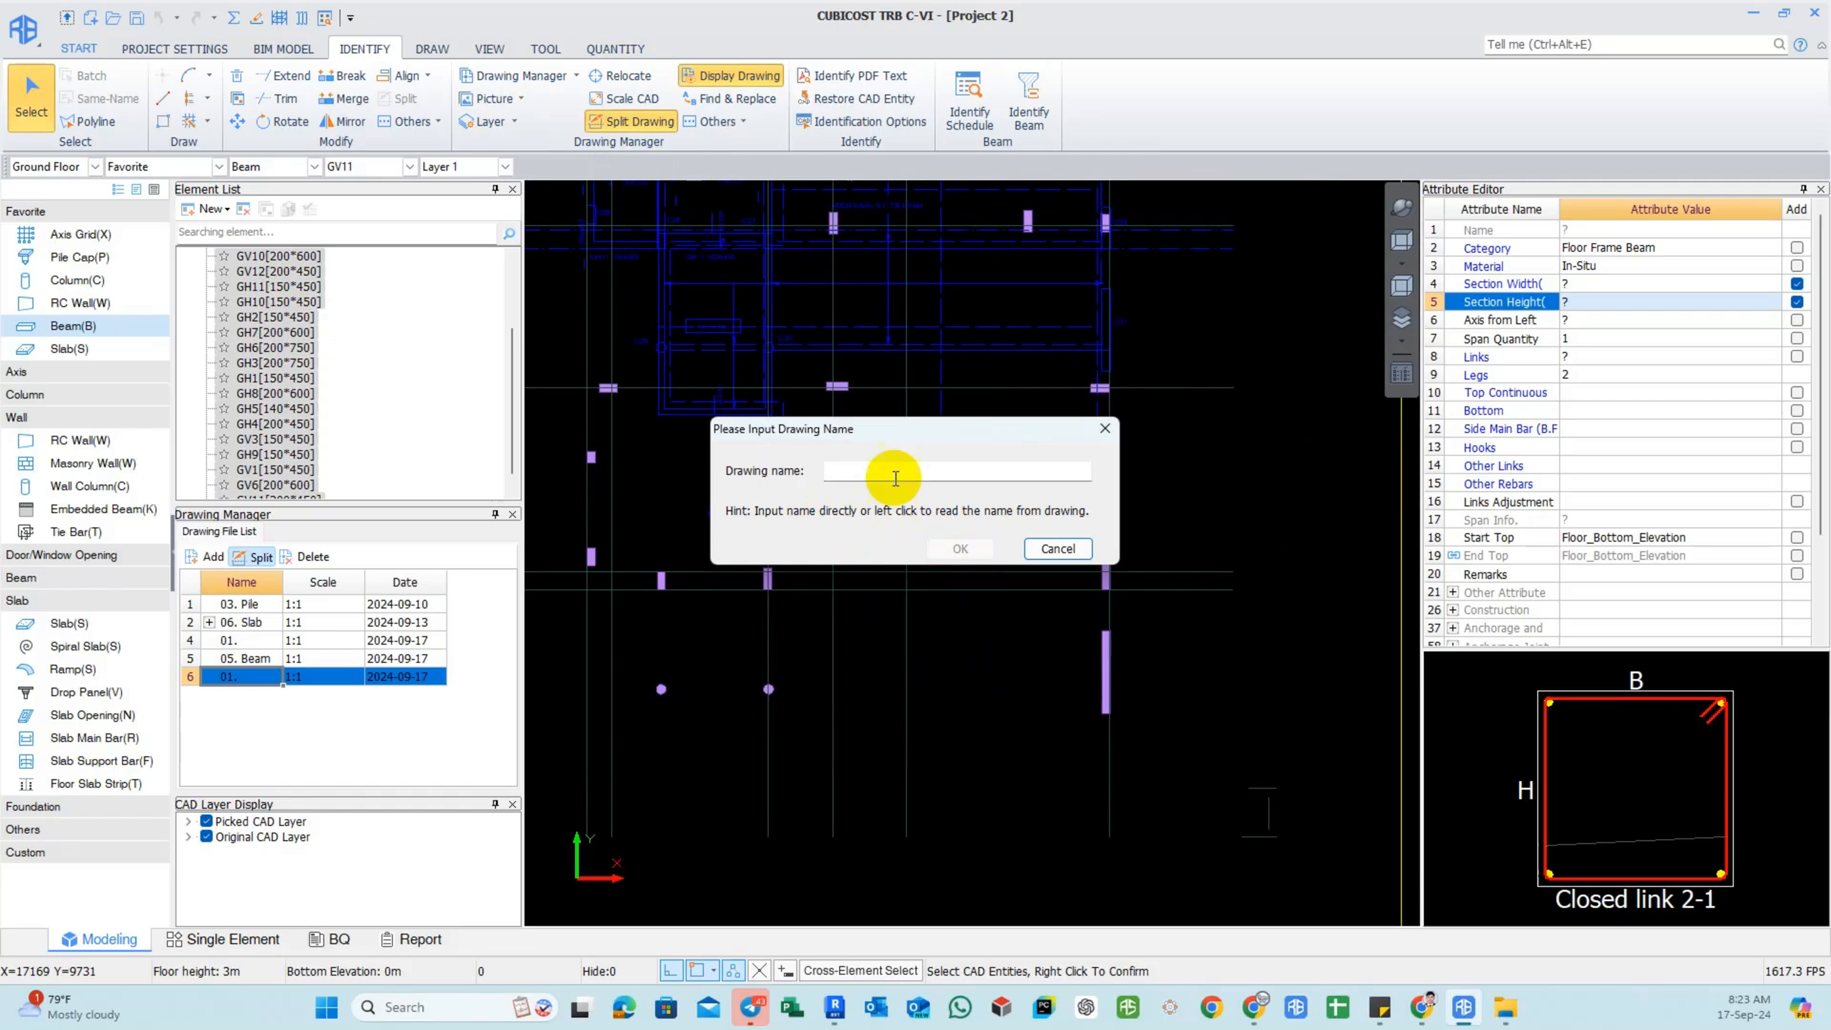
left_click_drag(899, 430, 1021, 354)
left_click(1086, 476)
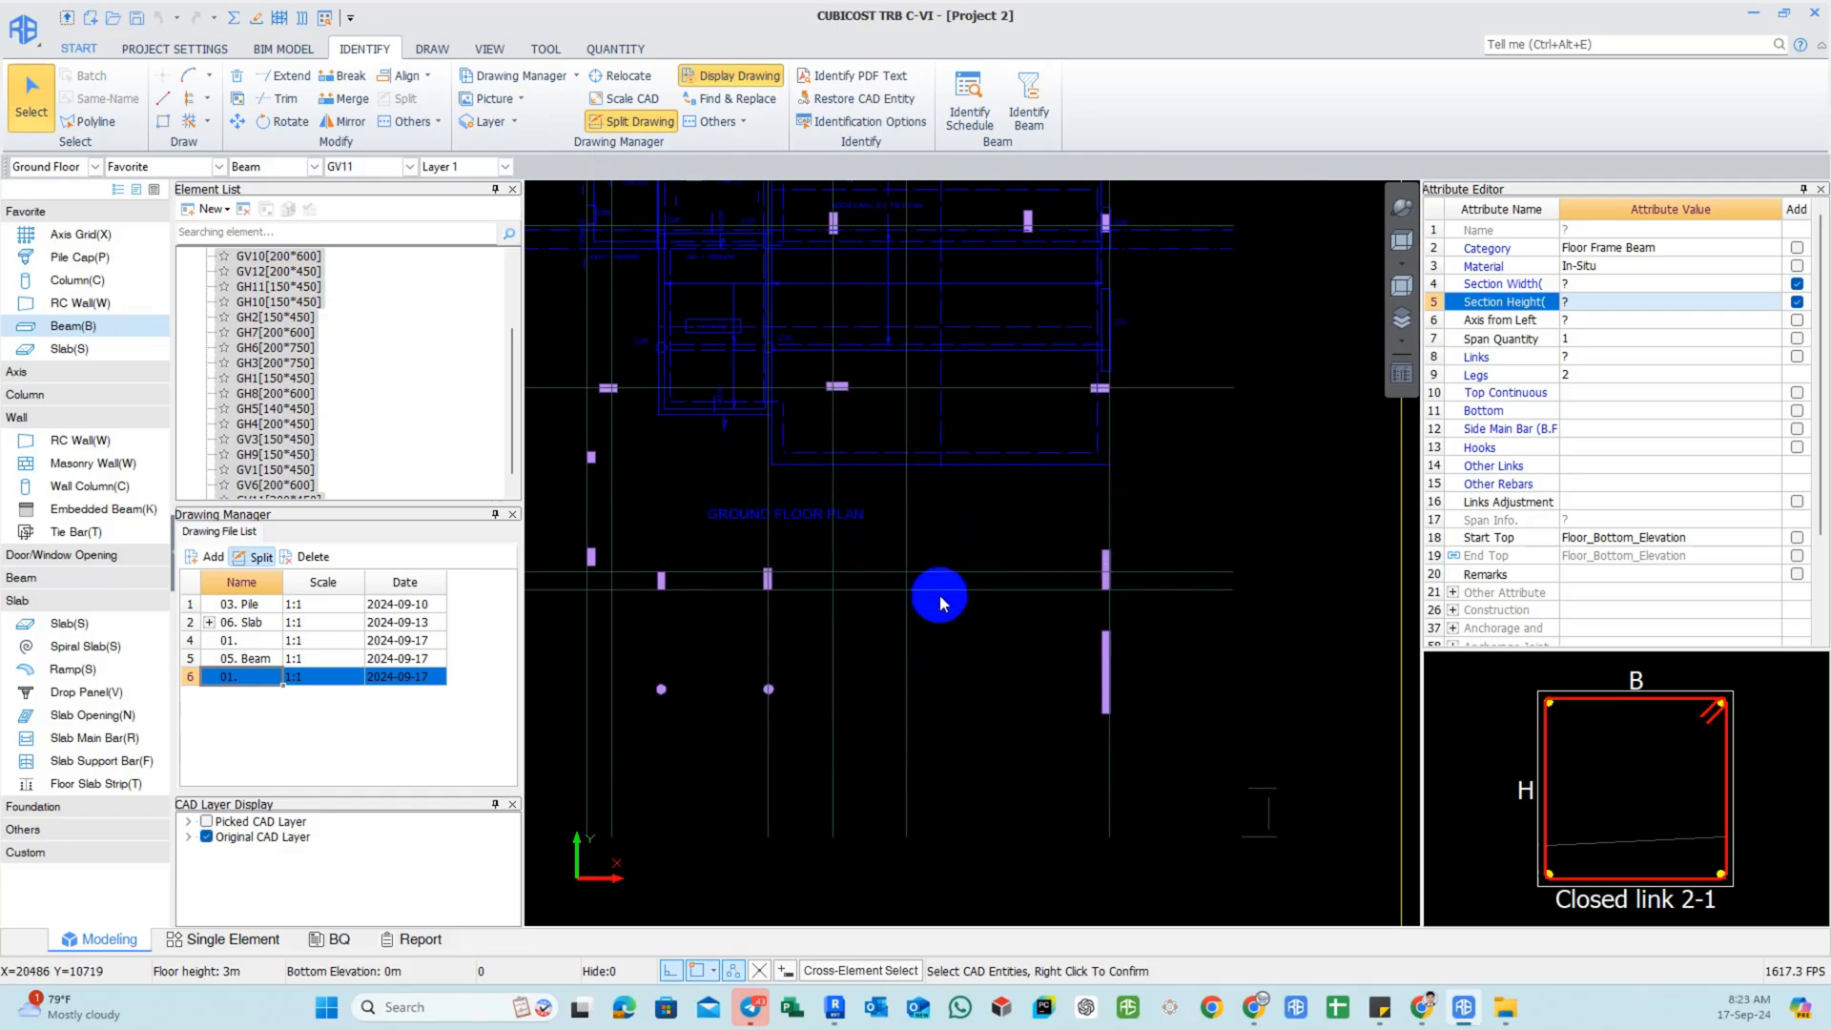
Split off the first floor plan as a separate drawing named FIRST FLOOR PLAN.
scroll(953, 573, "down", 6)
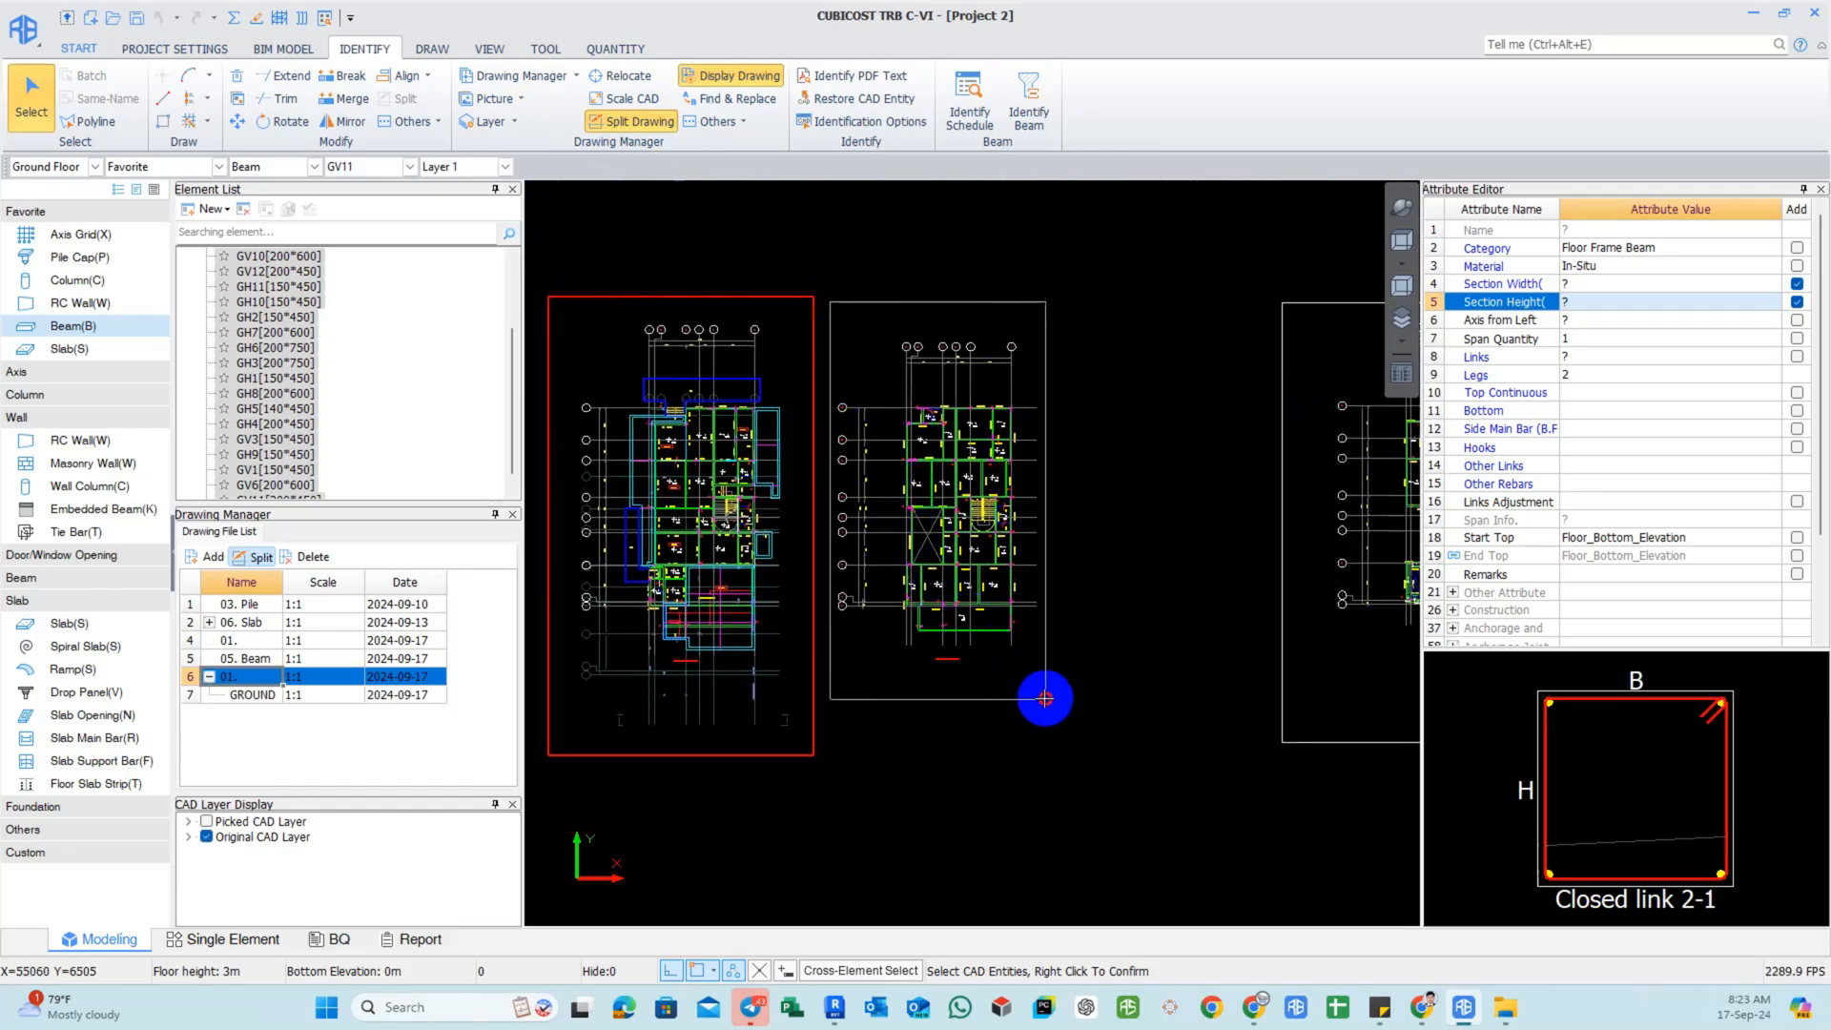
scroll(1045, 699, "up", 6)
right_click(801, 593)
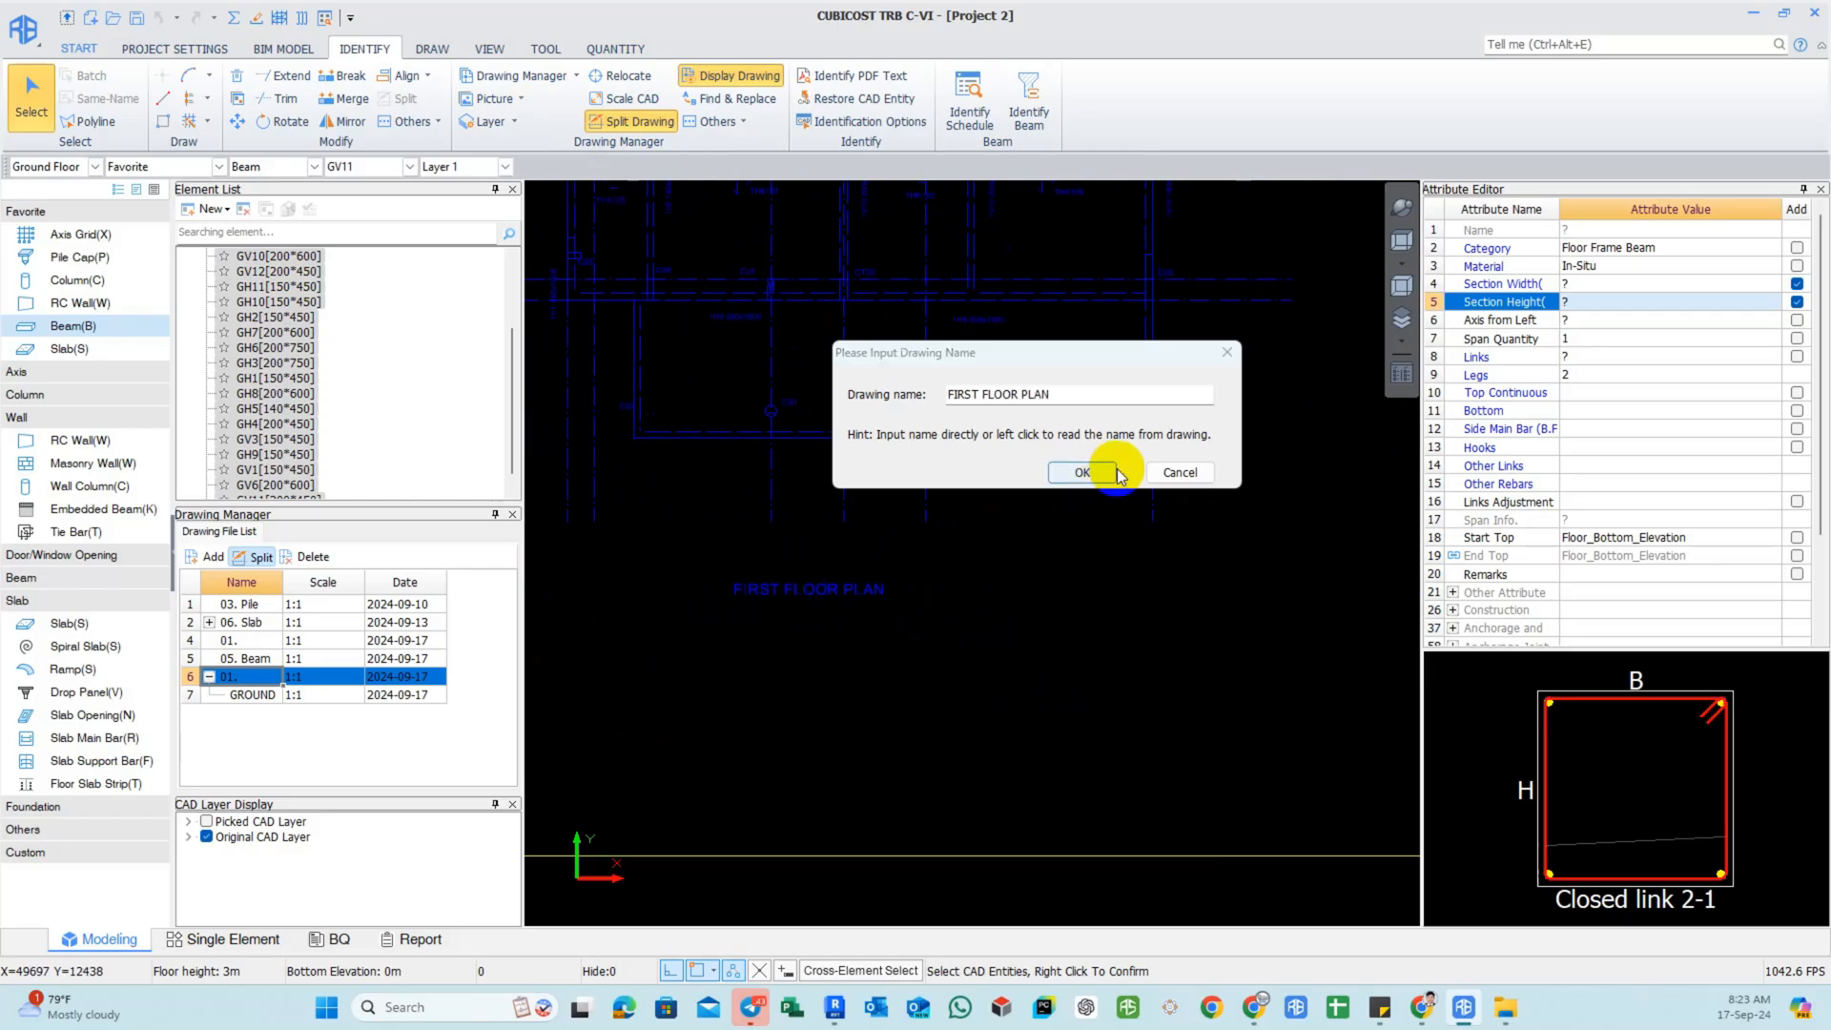
left_click(1116, 473)
Split off the roof floor plan as a separate drawing named ROOF FLOOR PLAN.
scroll(931, 639, "down", 6)
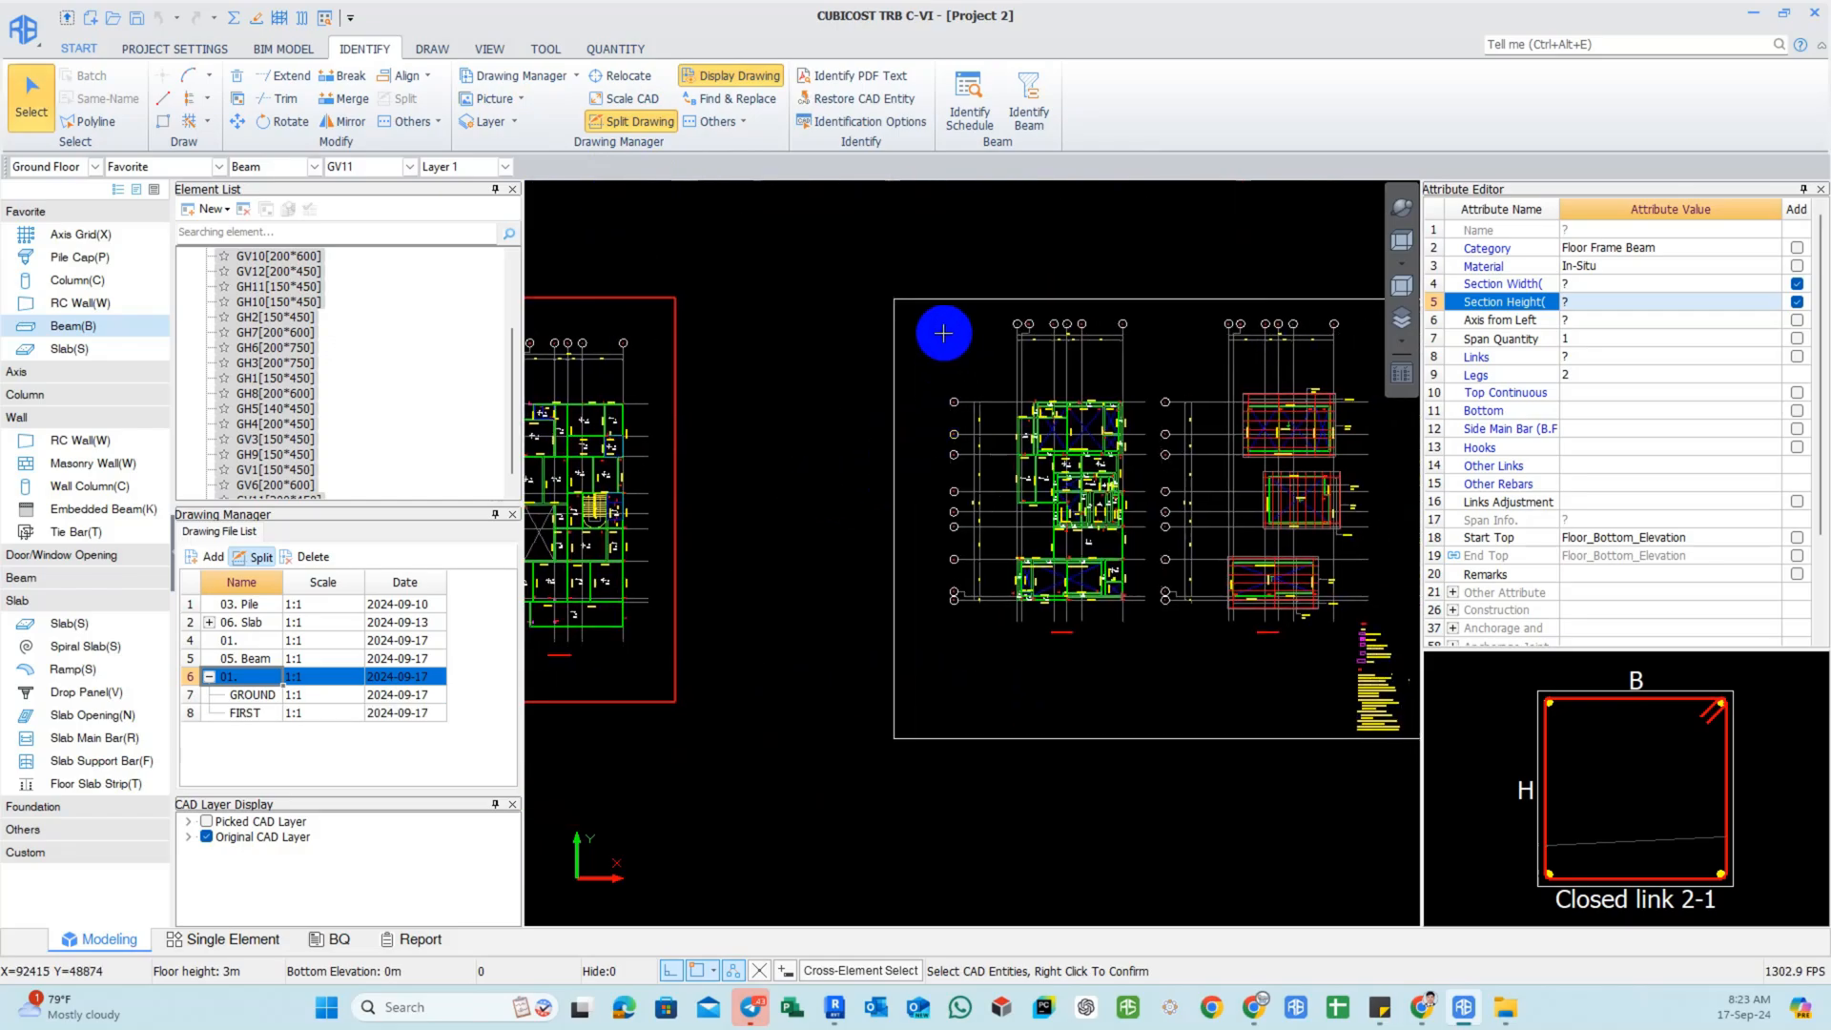
left_click_drag(1033, 556, 1152, 660)
scroll(1076, 631, "up", 7)
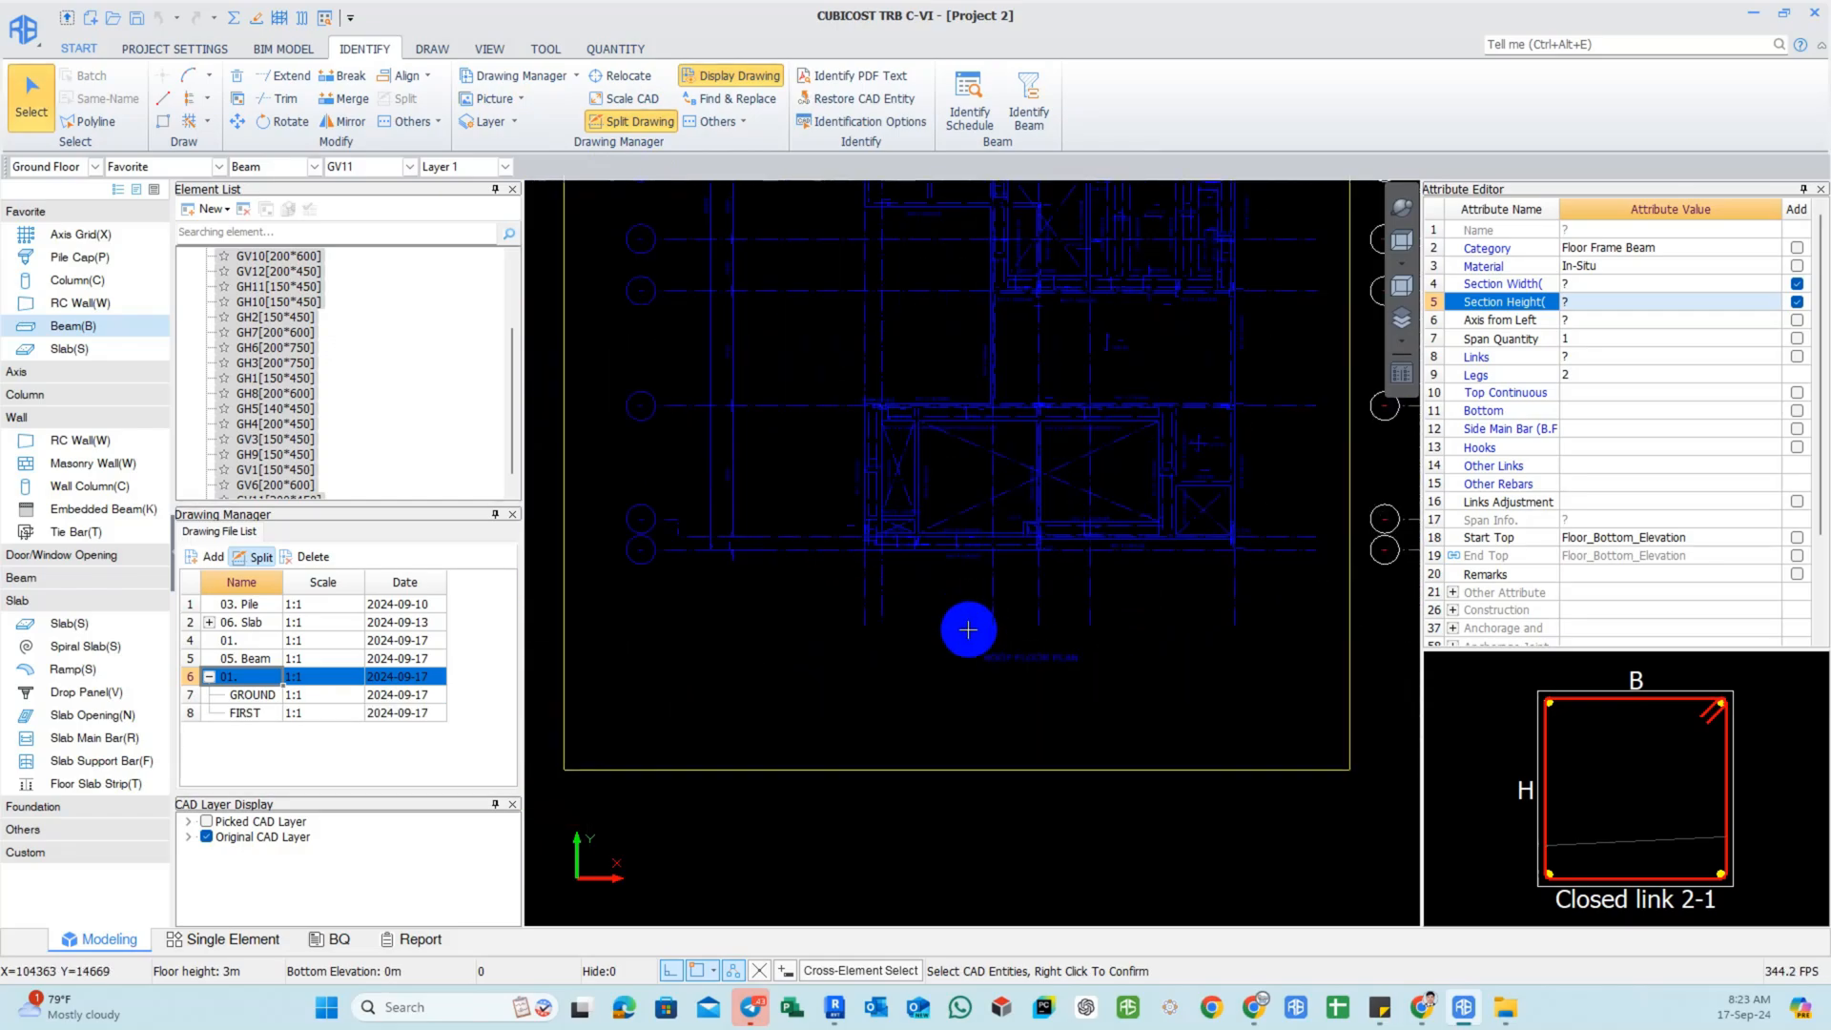
right_click(925, 596)
left_click(1097, 471)
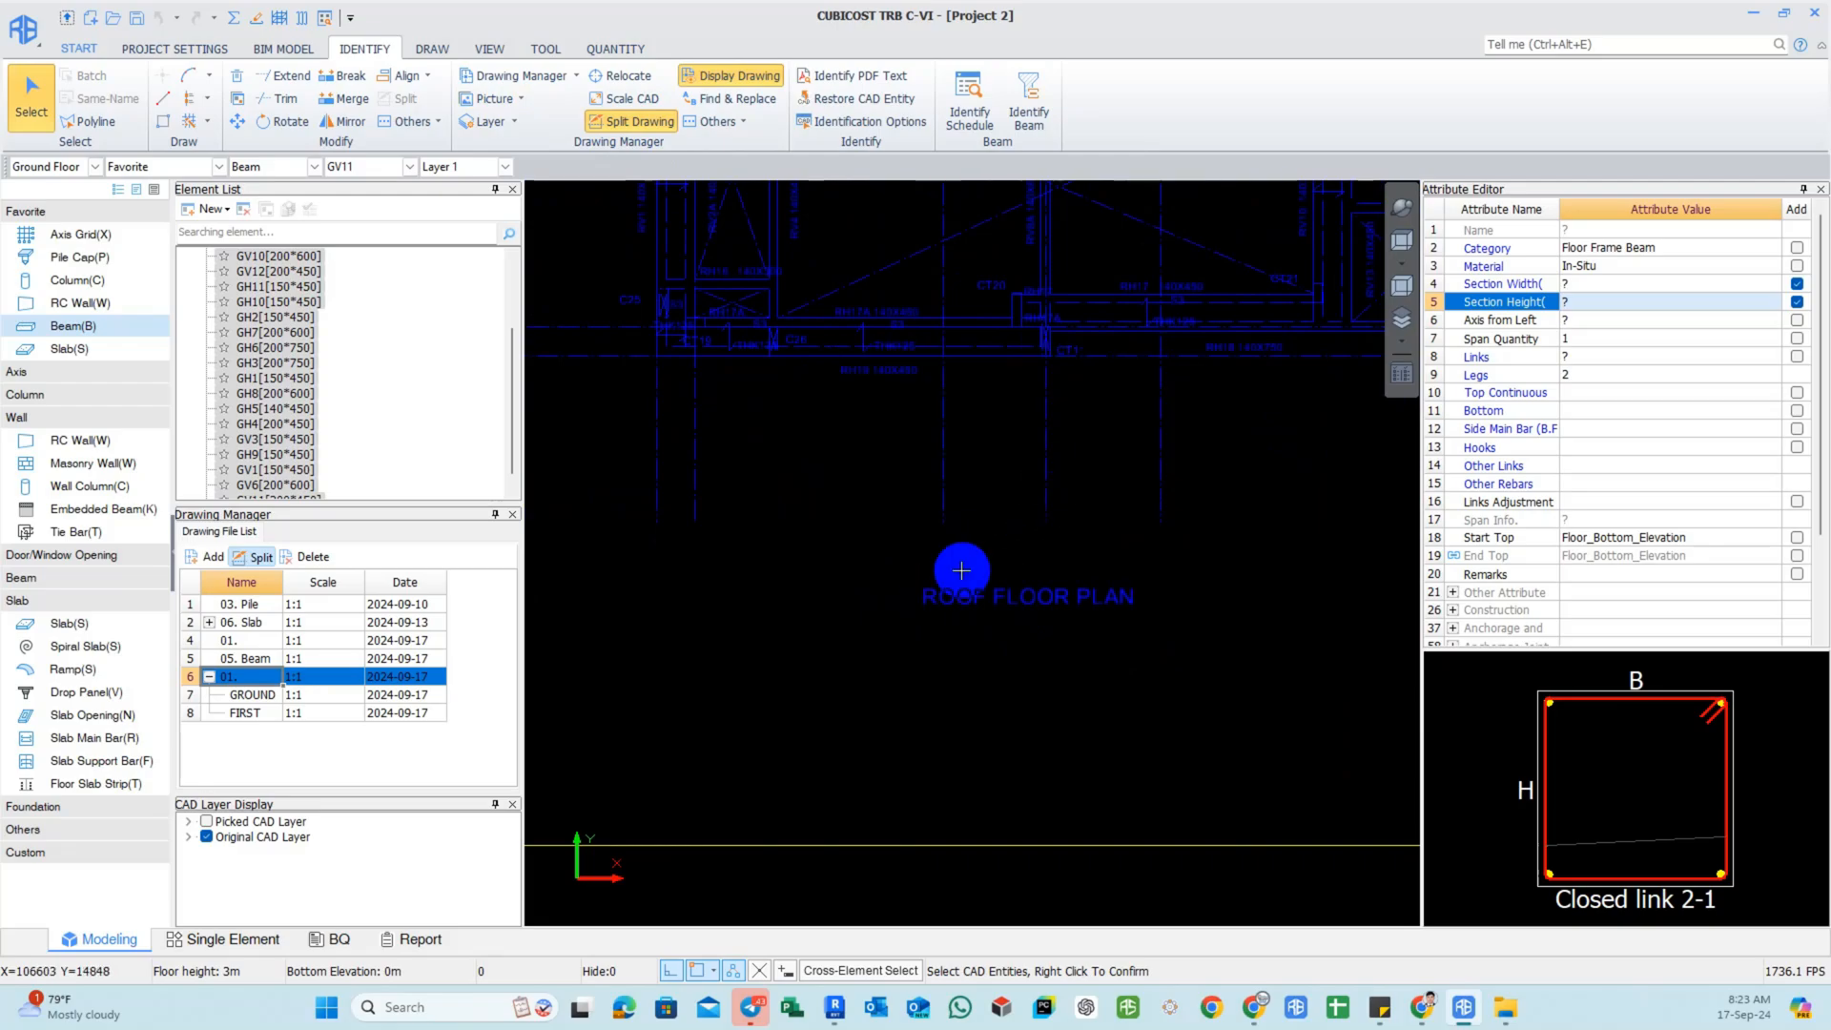
Split off the upper roof plan, without the legend and notes below it, as a drawing named UPPER ROOF PLAN.
scroll(960, 568, "down", 6)
middle_click_drag(872, 483, 871, 497)
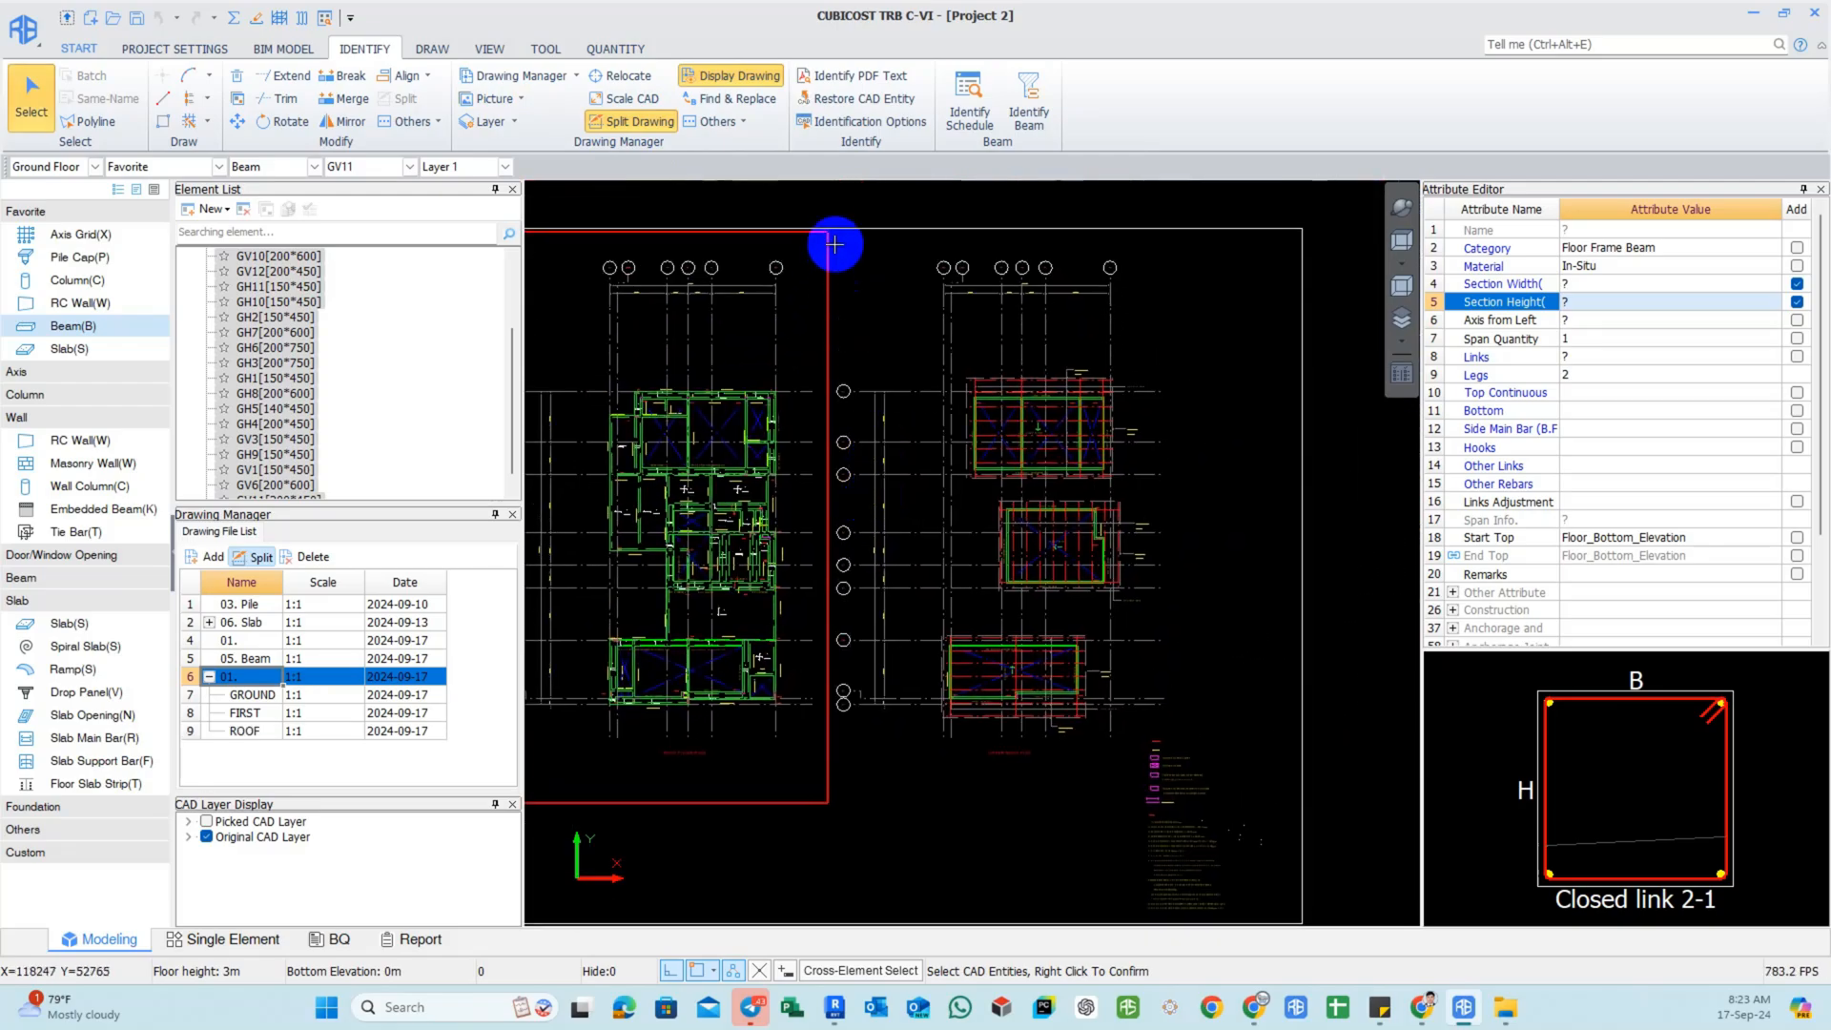
left_click_drag(833, 245, 1182, 764)
right_click(1057, 764)
scroll(1057, 763, "up", 2)
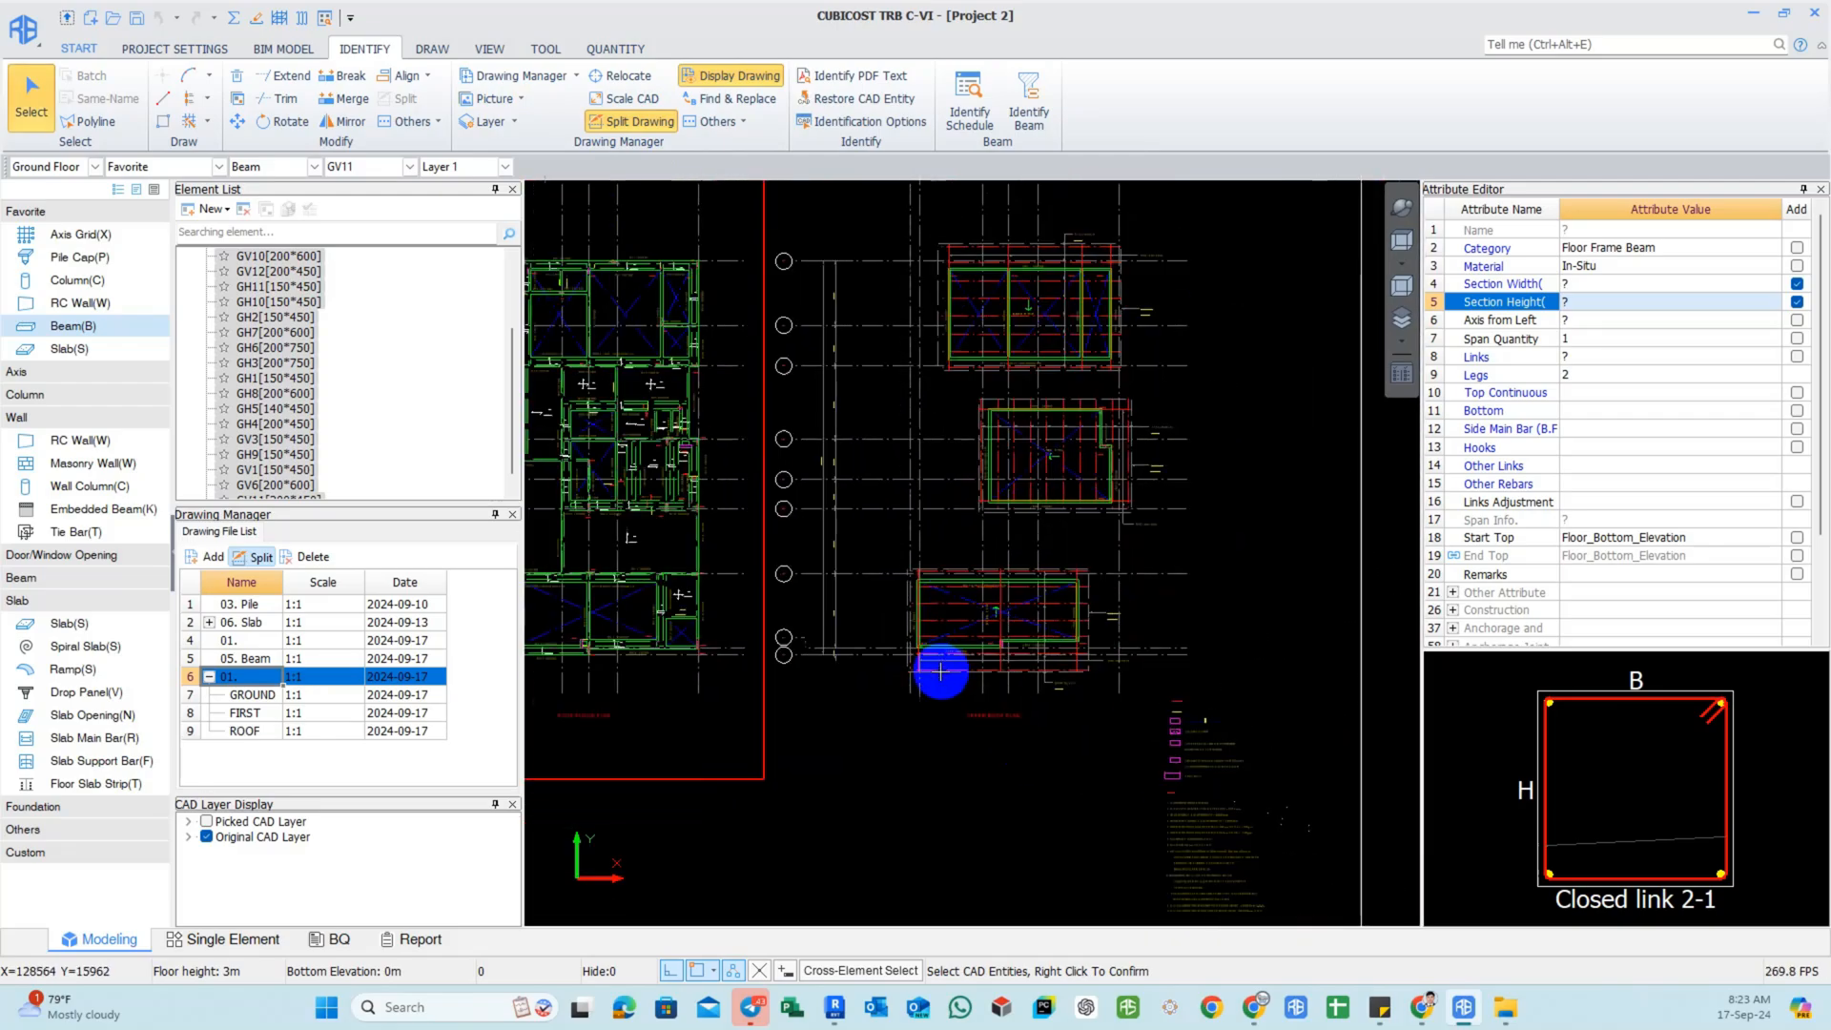
scroll(940, 666, "down", 4)
scroll(887, 435, "up", 2)
mouse_move(817, 273)
left_mouse_down()
mouse_move(1181, 798)
mouse_move(1208, 799)
left_mouse_up()
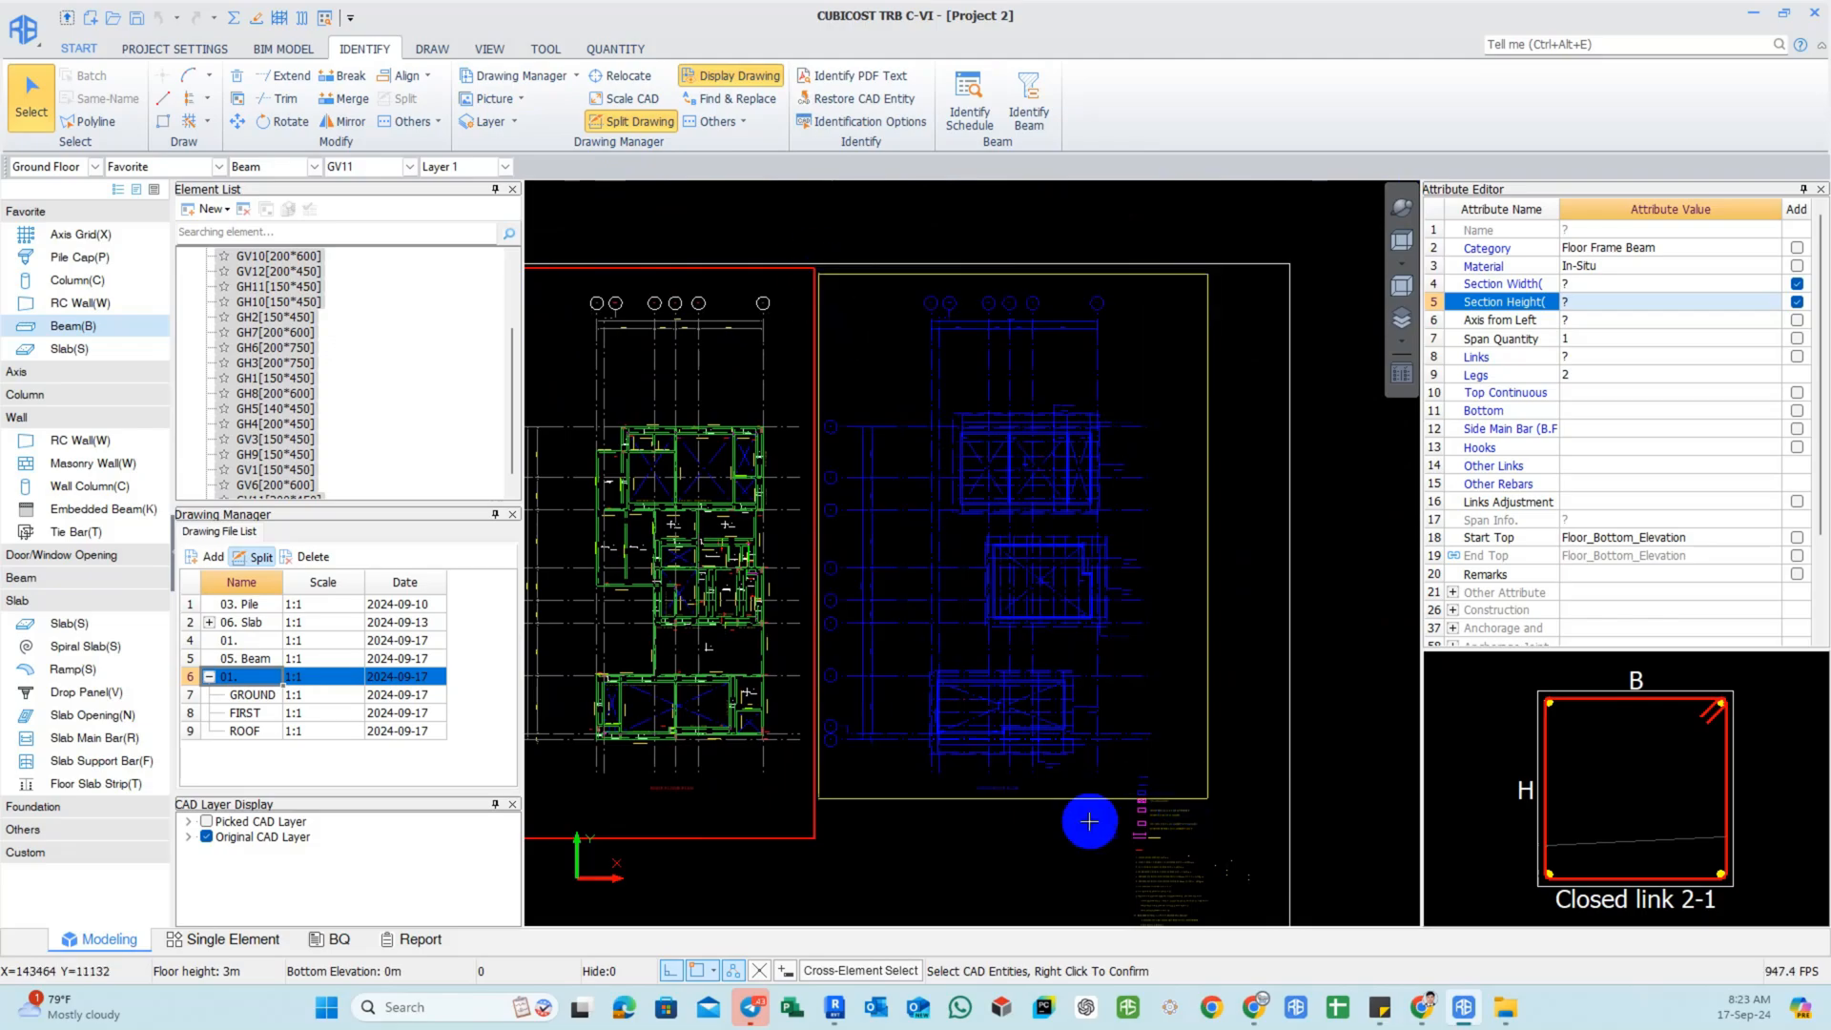
scroll(1013, 815, "up", 5)
right_click(985, 786)
left_click(1107, 471)
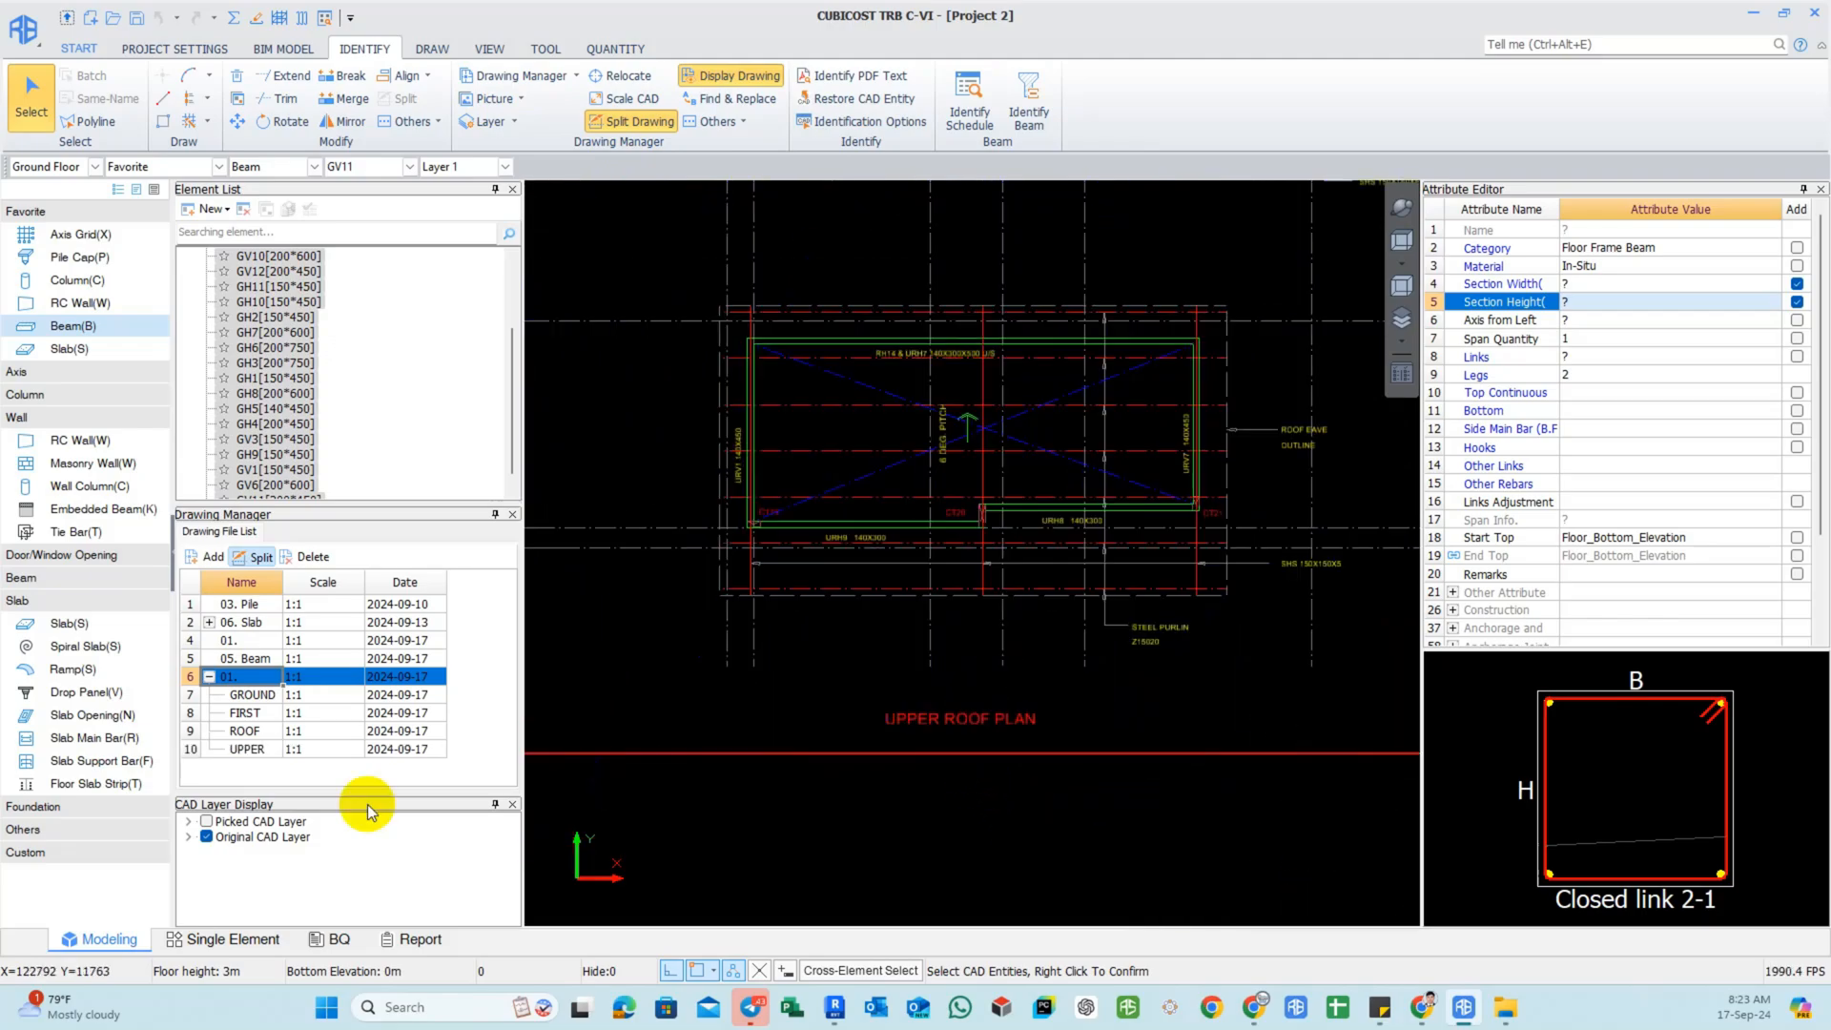
Open the split GROUND FLOOR PLAN drawing.
left_click(245, 694)
double_click(244, 699)
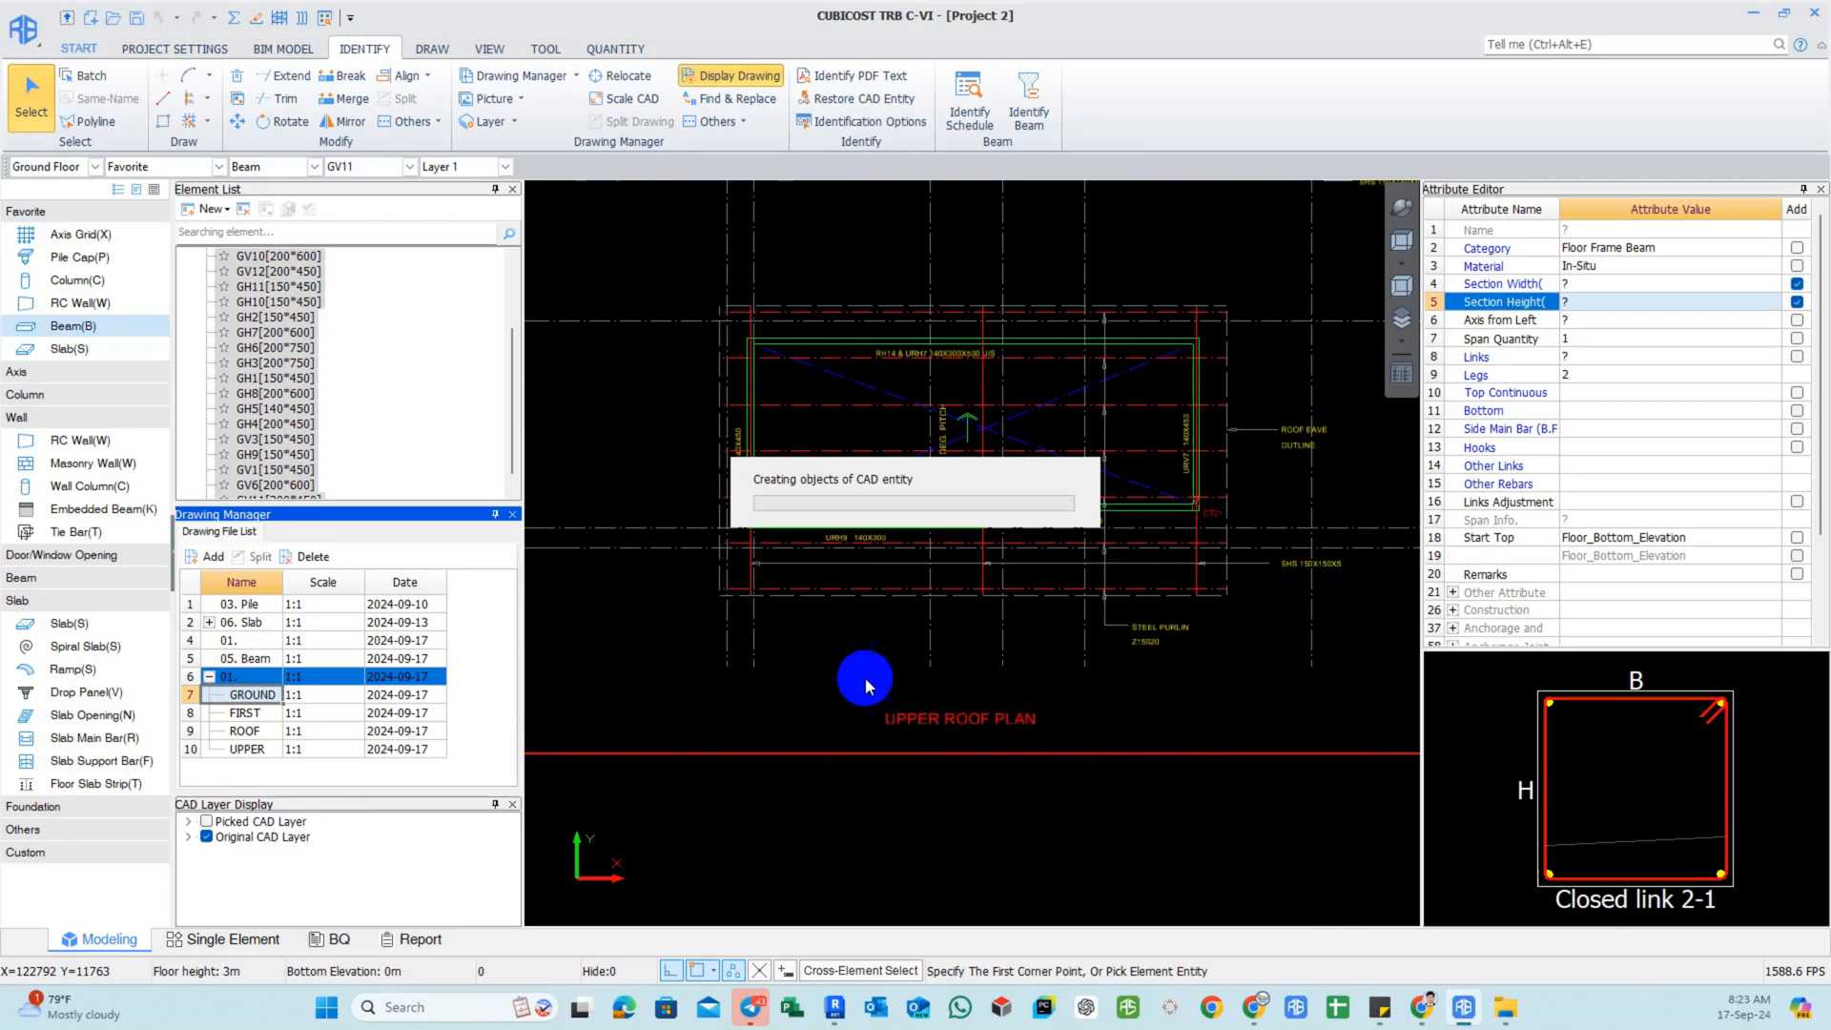
scroll(932, 585, "down", 2)
middle_click_drag(930, 549, 927, 560)
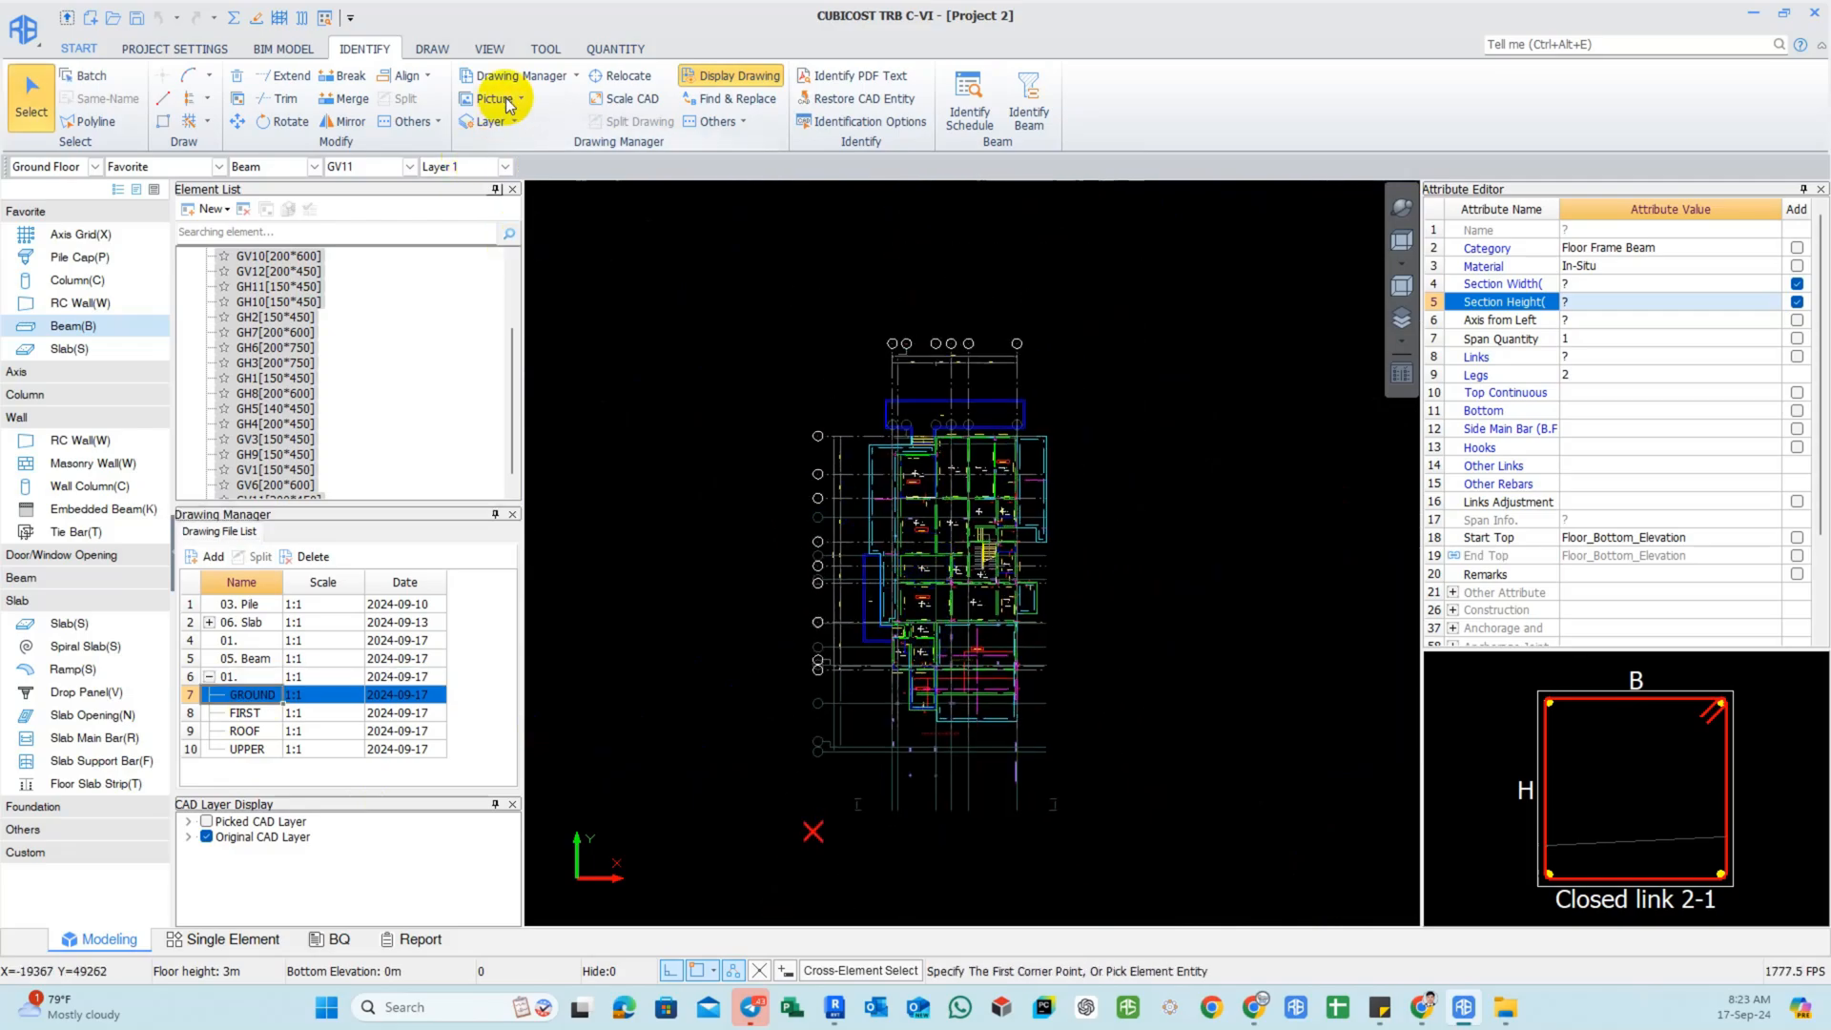
middle_click_drag(677, 314, 674, 241)
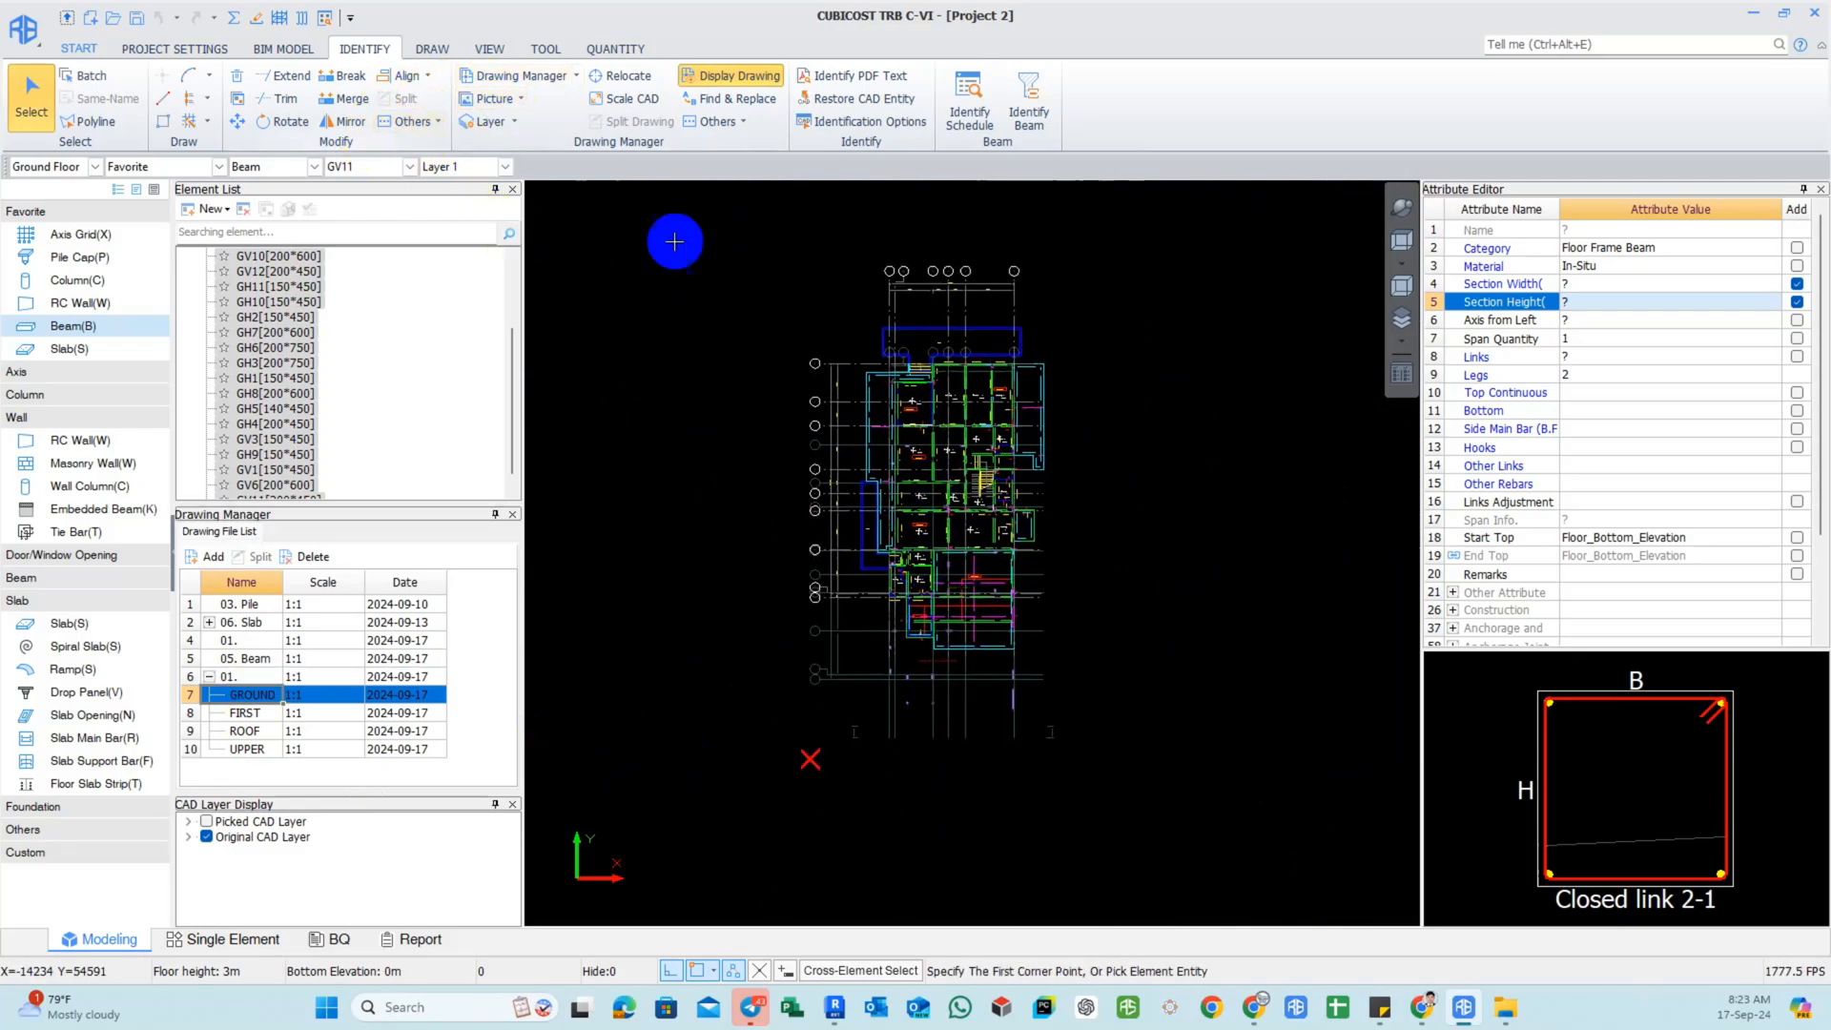
Relocate the ground floor drawing, matching its grid intersection beside GV1 and GH11 to the corresponding intersection of the model's axis grid.
left_click(621, 77)
left_click(840, 604)
left_click(1183, 557)
scroll(1230, 534, "up", 6)
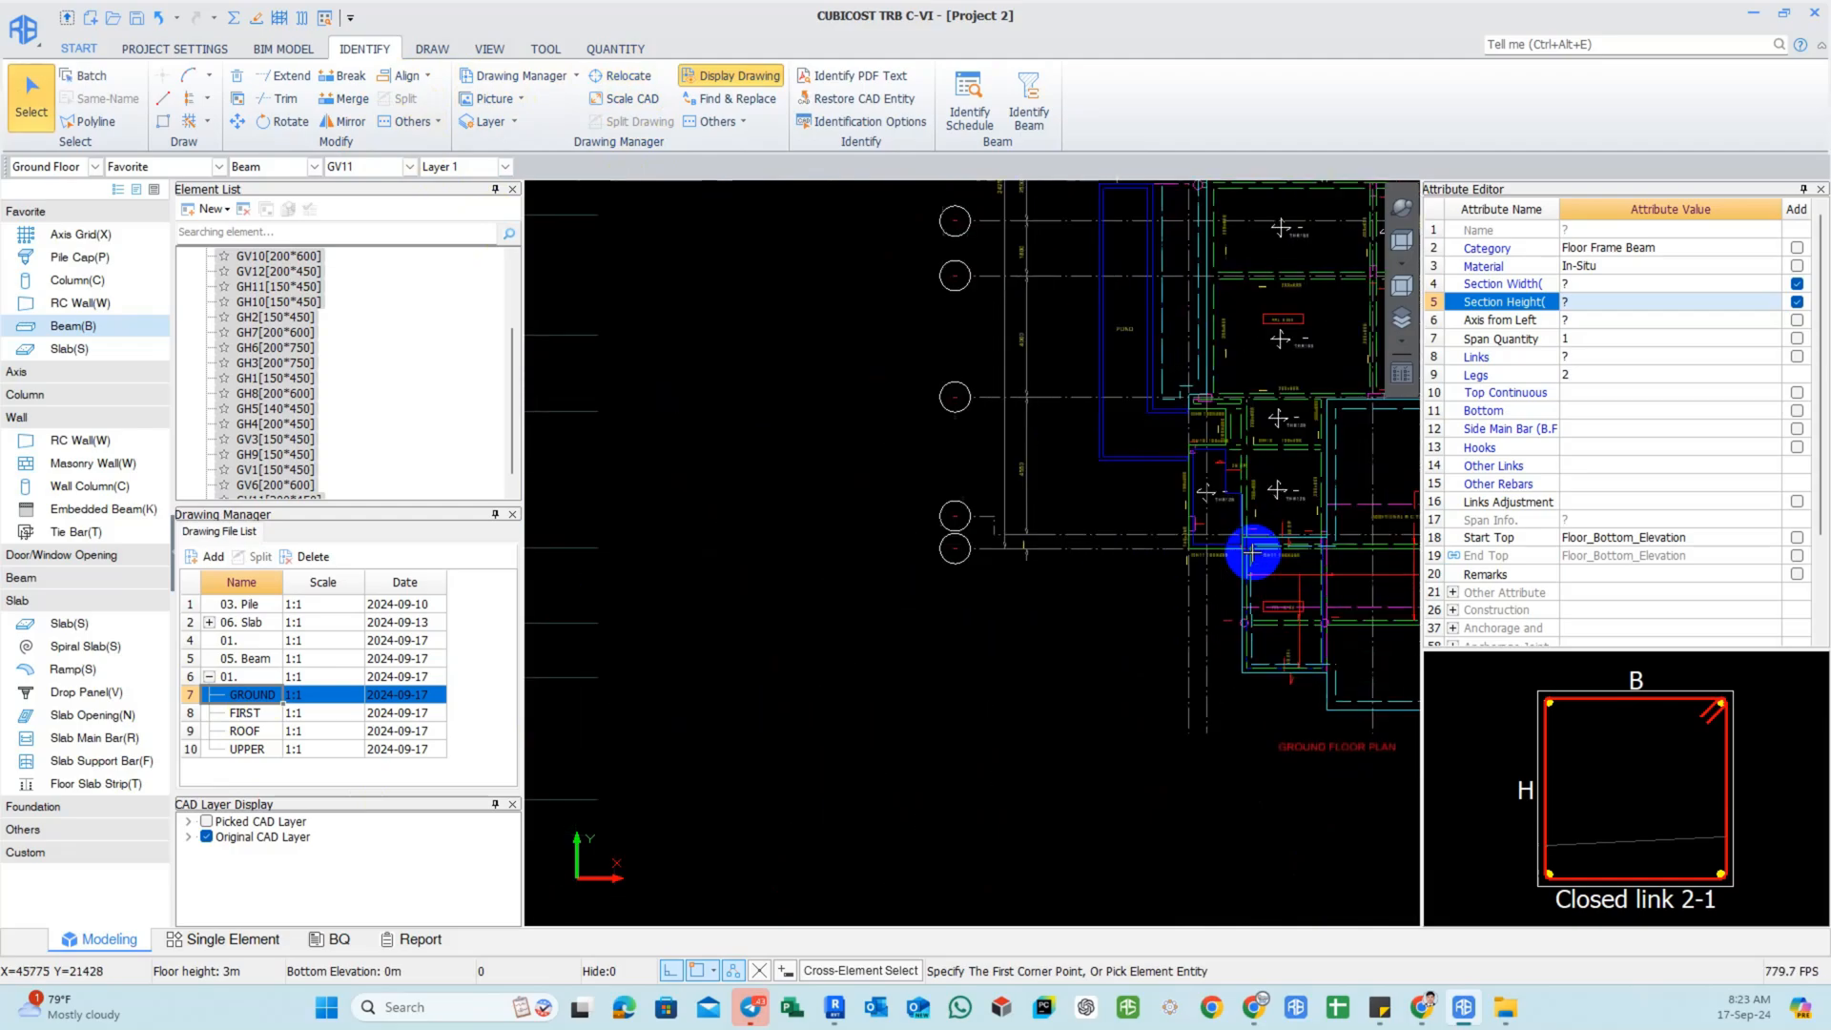
left_click(652, 99)
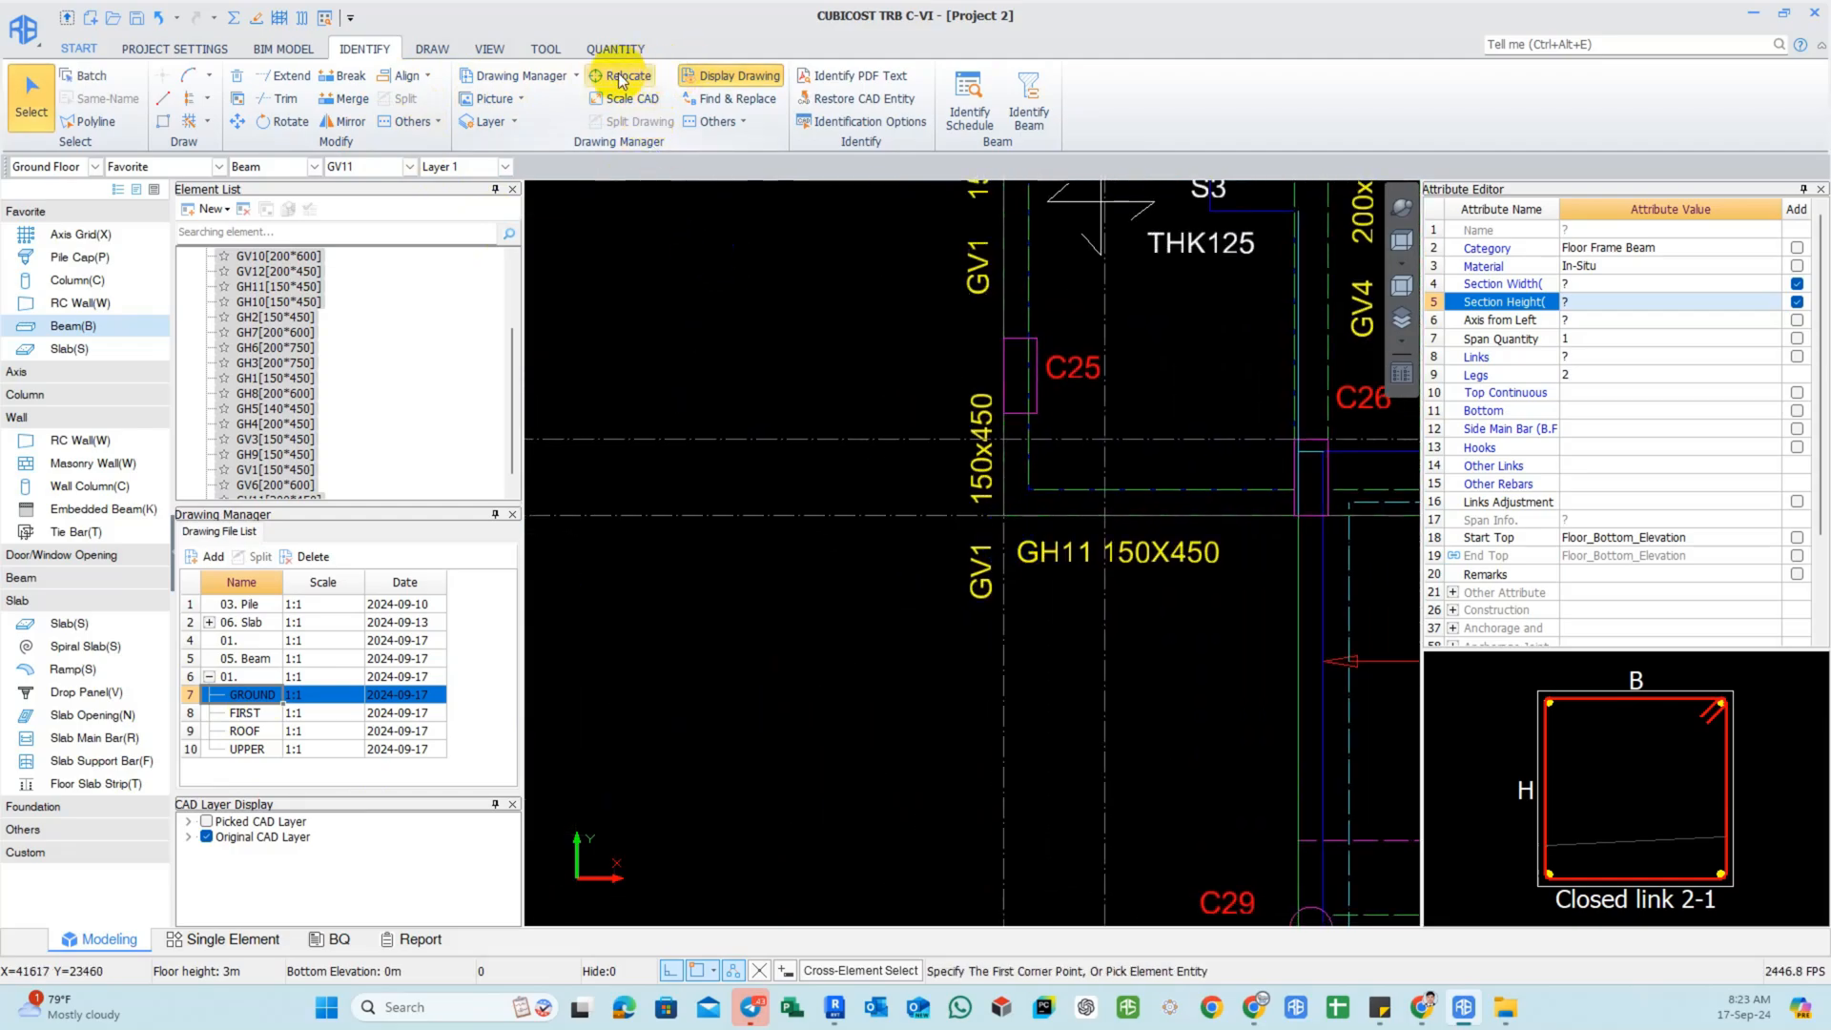
left_click(622, 80)
left_click(1004, 516)
scroll(1032, 724, "down", 8)
middle_click_drag(771, 743, 1106, 547)
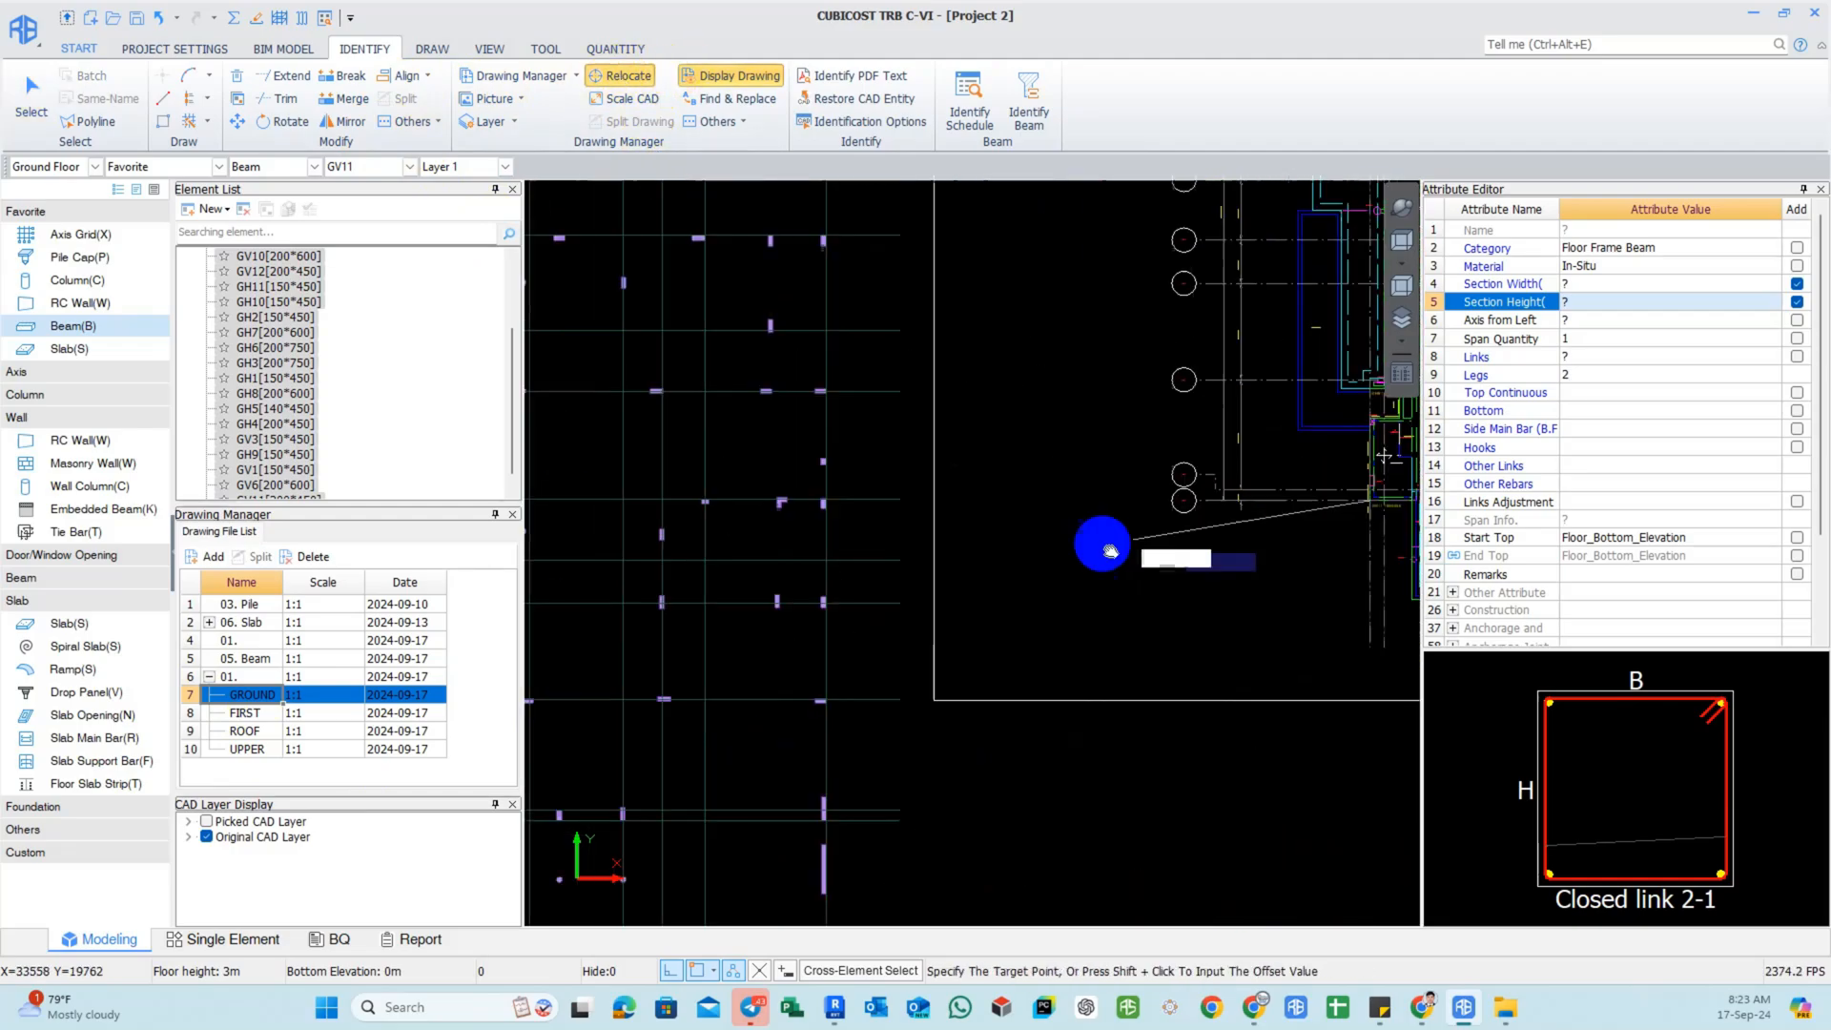
scroll(715, 777, "up", 5)
left_click(900, 612)
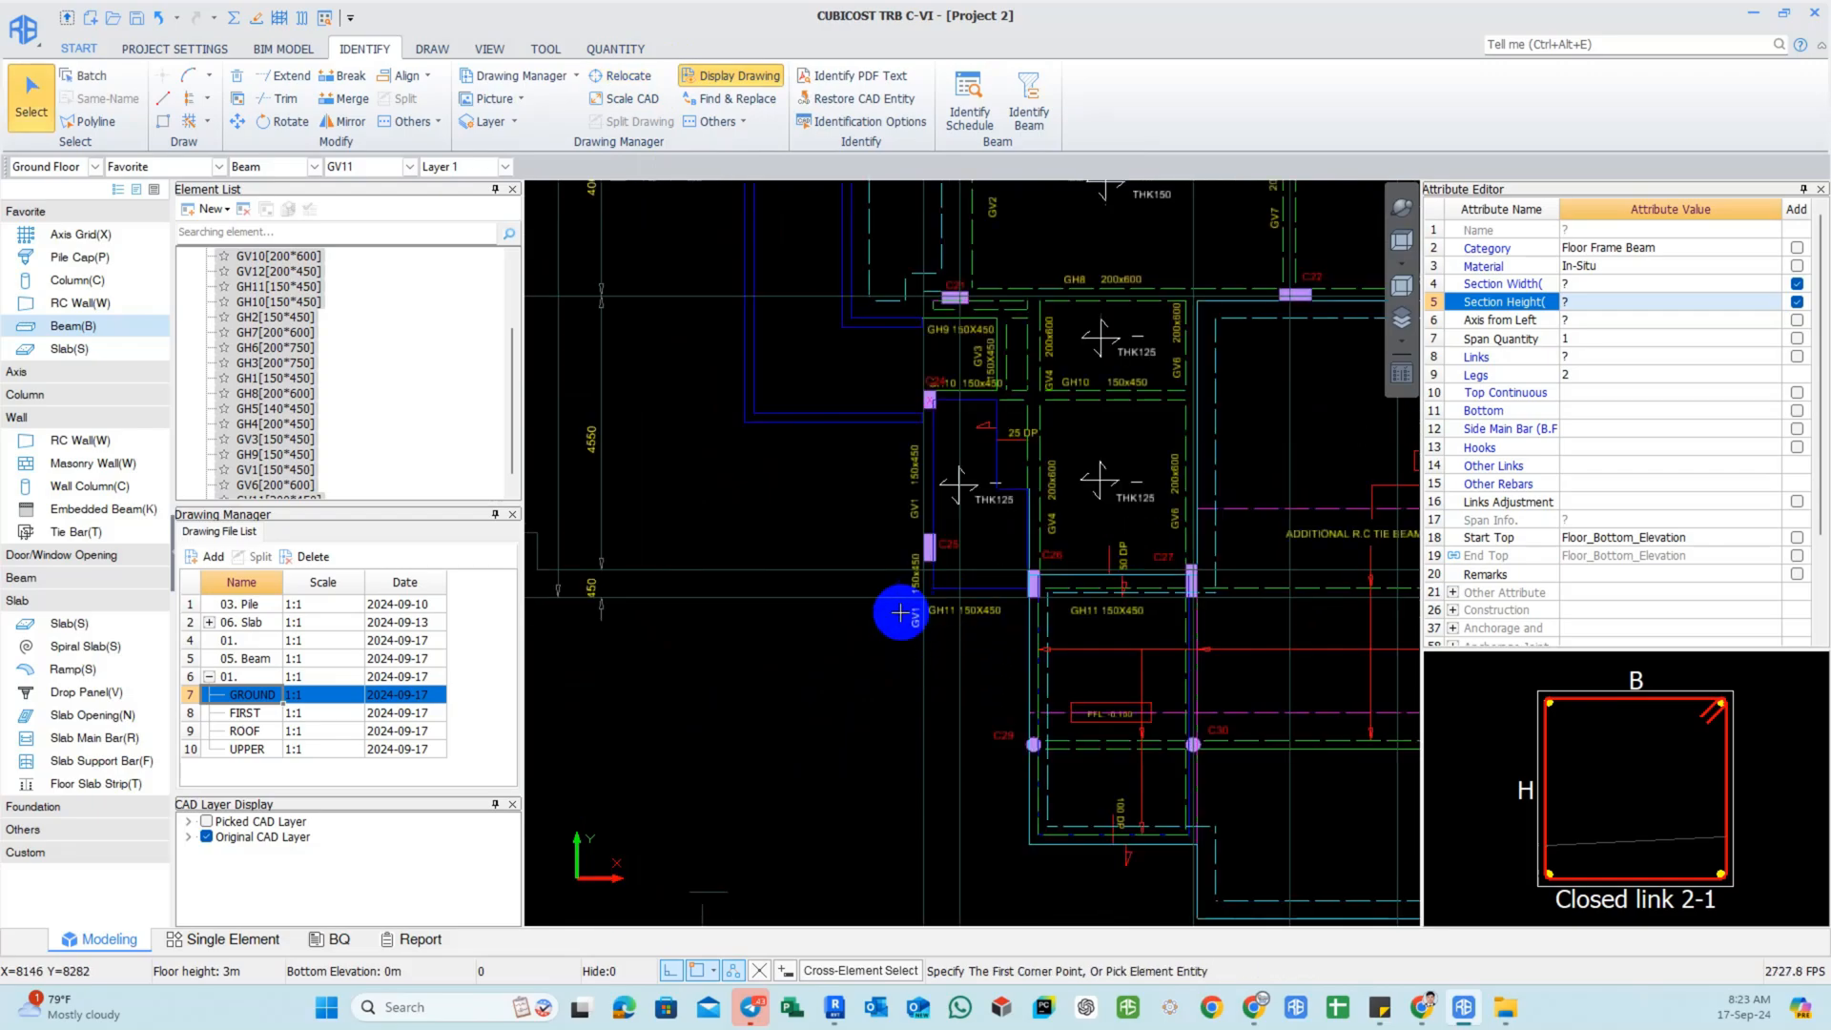
Check the relocated plan's alignment with the modelled columns and start Identify Beam.
scroll(900, 612, "down", 2)
middle_click_drag(900, 612, 913, 654)
middle_click_drag(1083, 769, 854, 935)
scroll(1042, 556, "down", 2)
middle_click_drag(1003, 452, 1043, 629)
scroll(1005, 601, "up", 3)
scroll(892, 435, "up", 3)
middle_click_drag(986, 484, 975, 496)
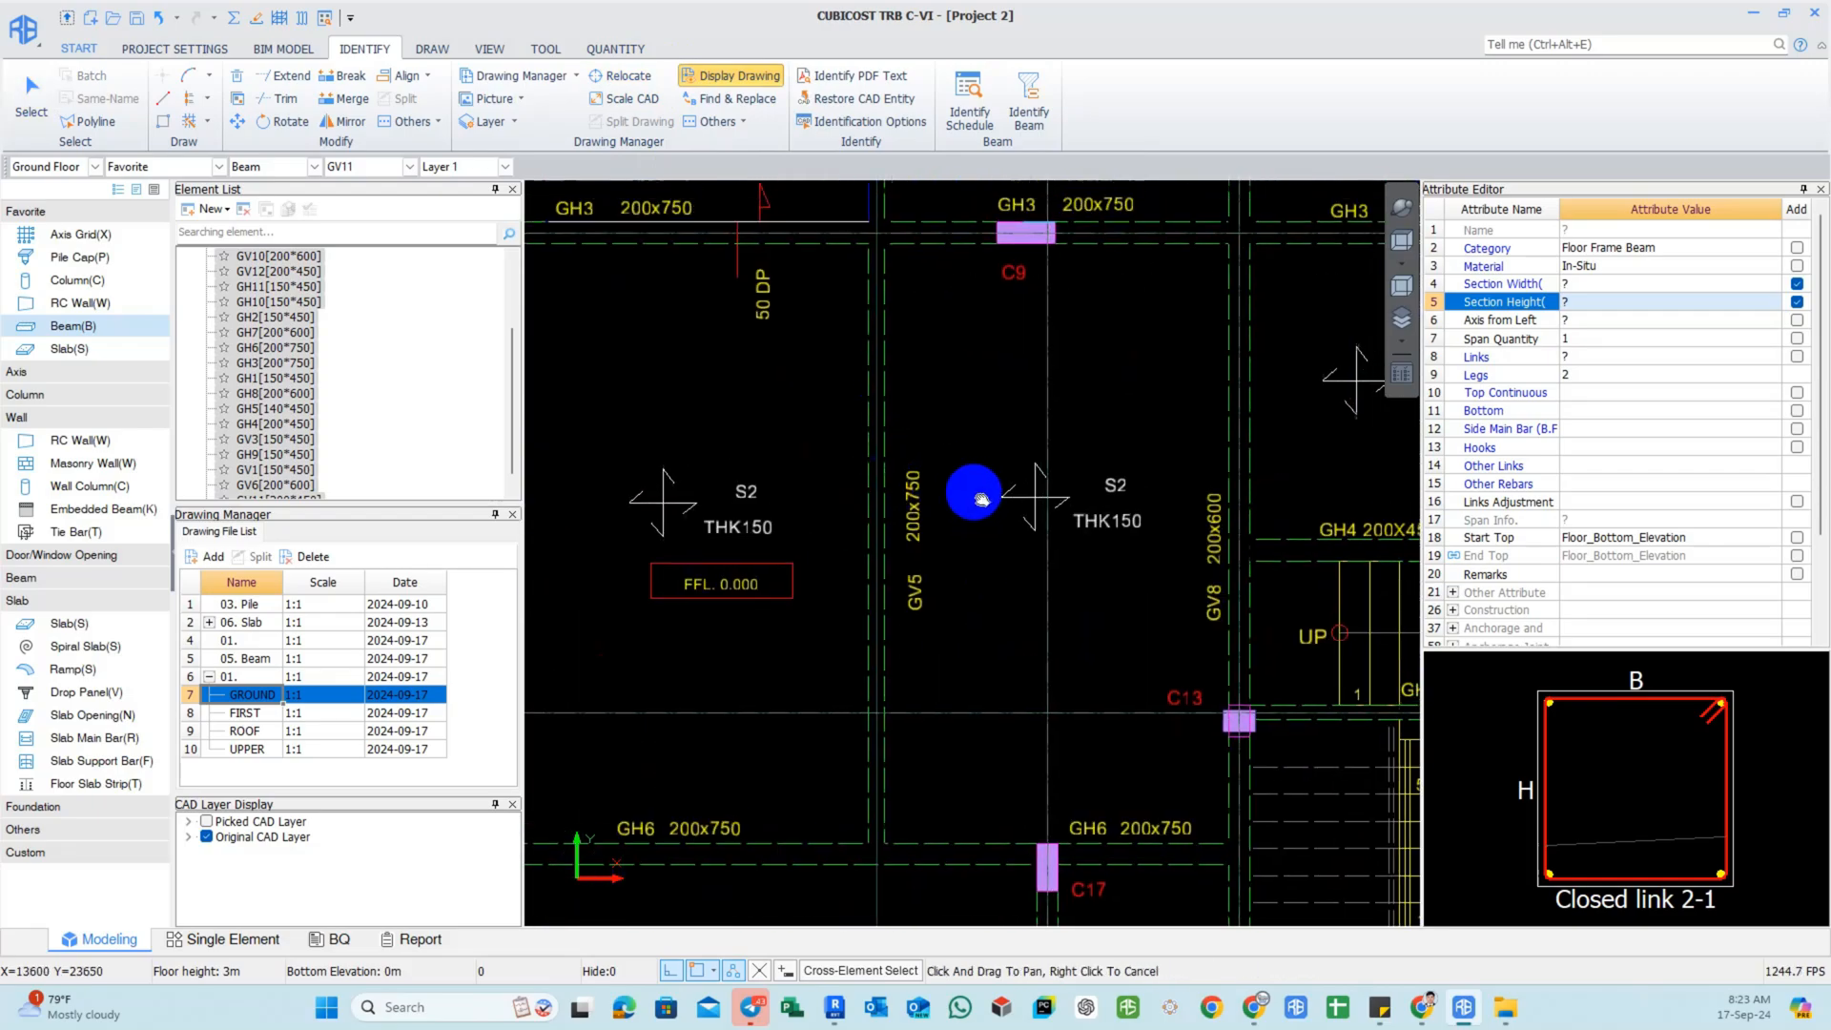
left_click(1027, 107)
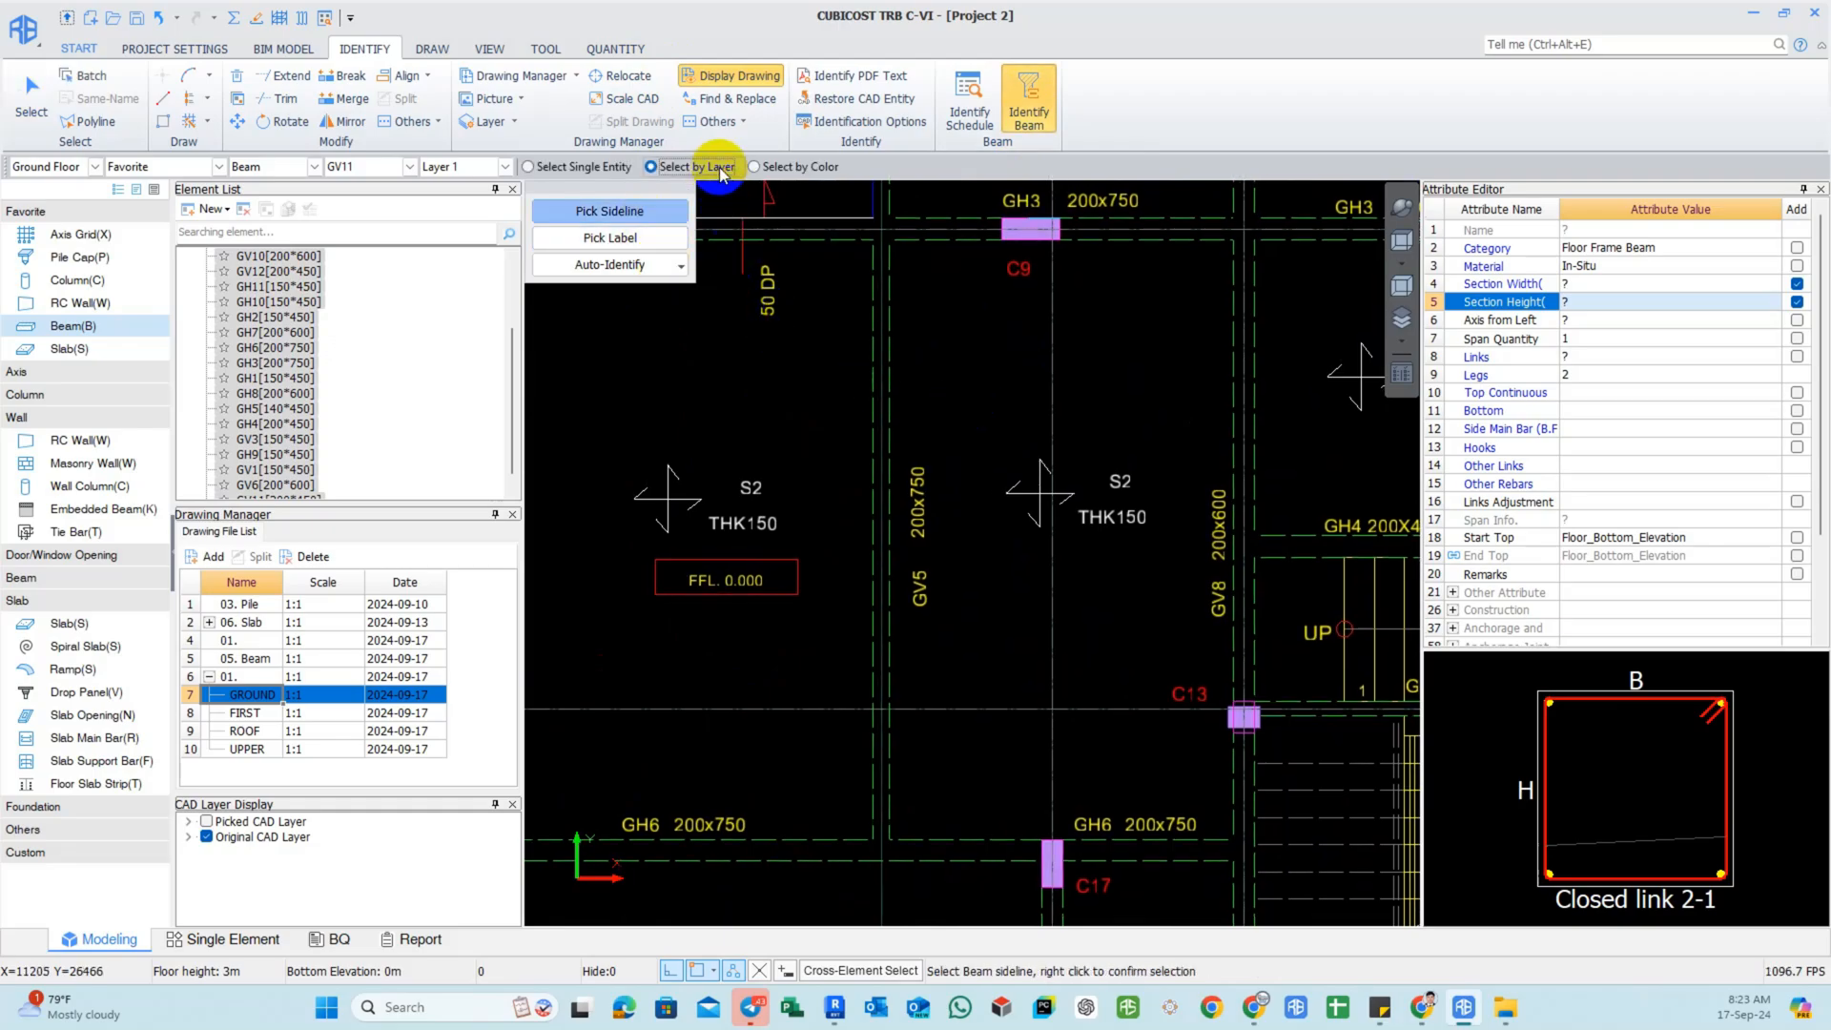
left_click(914, 497)
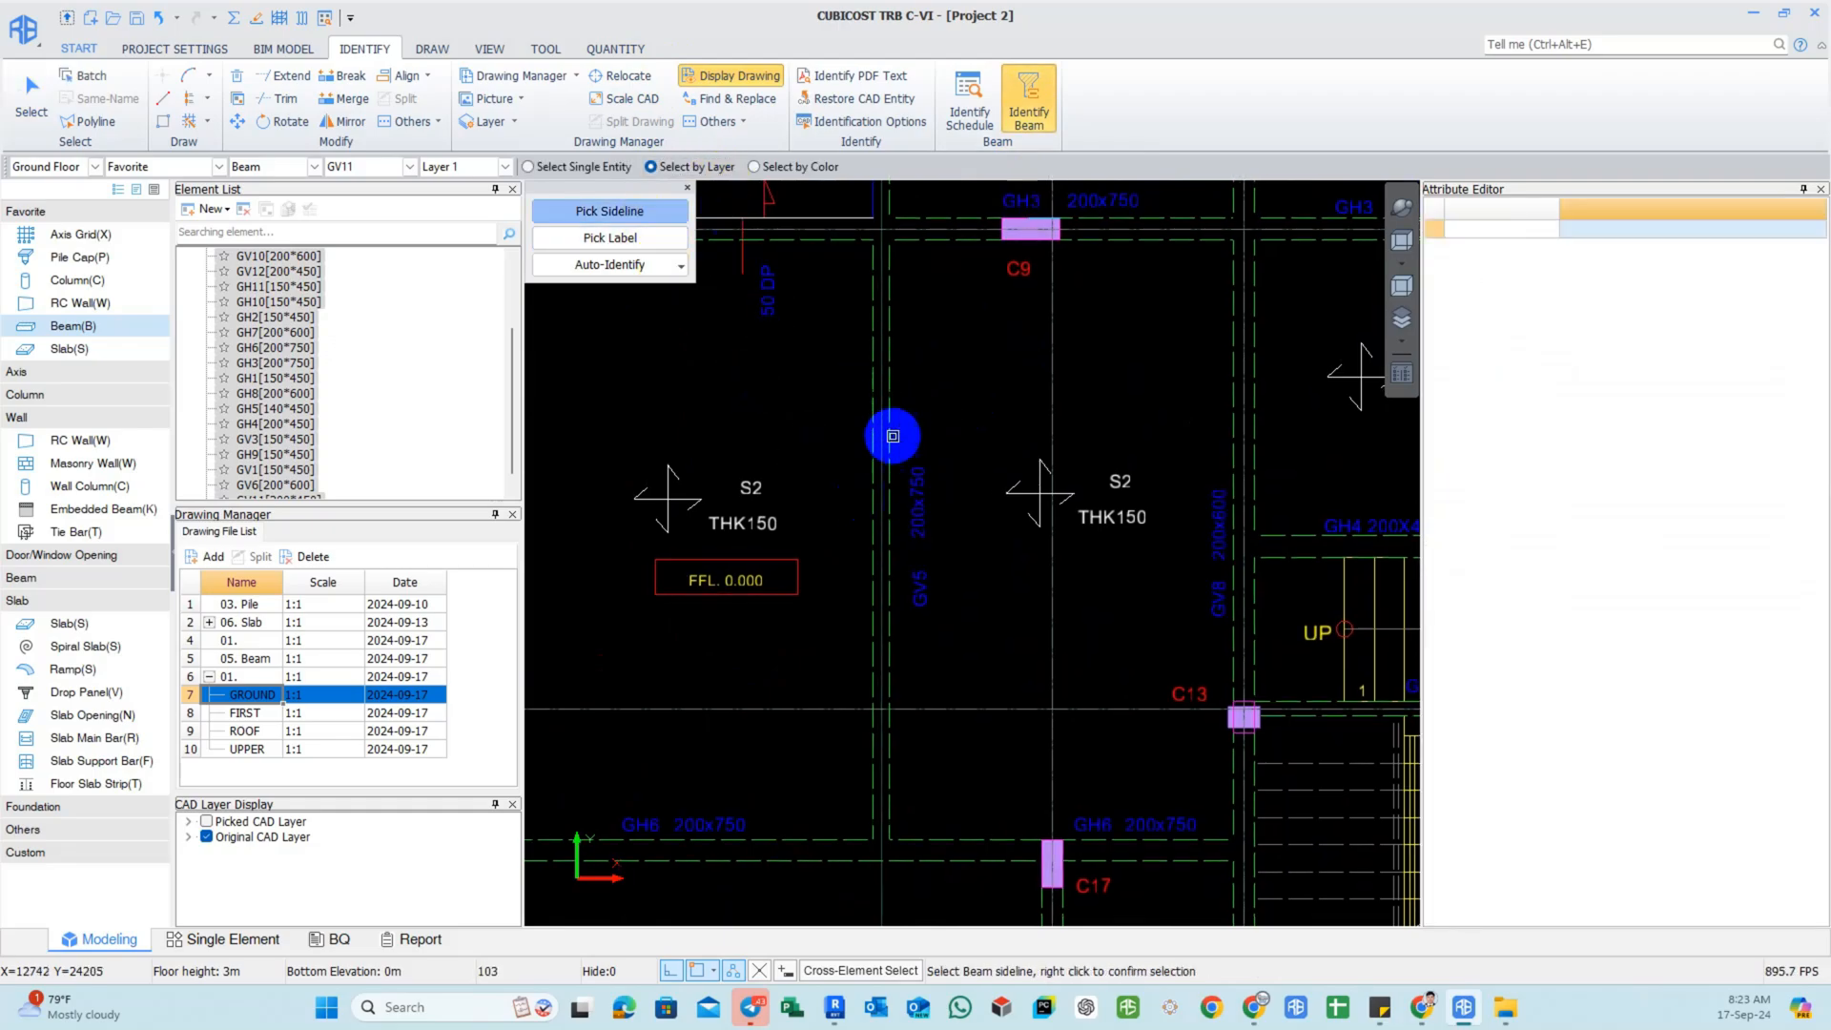
middle_click_drag(892, 436, 902, 387)
left_click(652, 209)
scroll(909, 469, "up", 1)
left_click(629, 206)
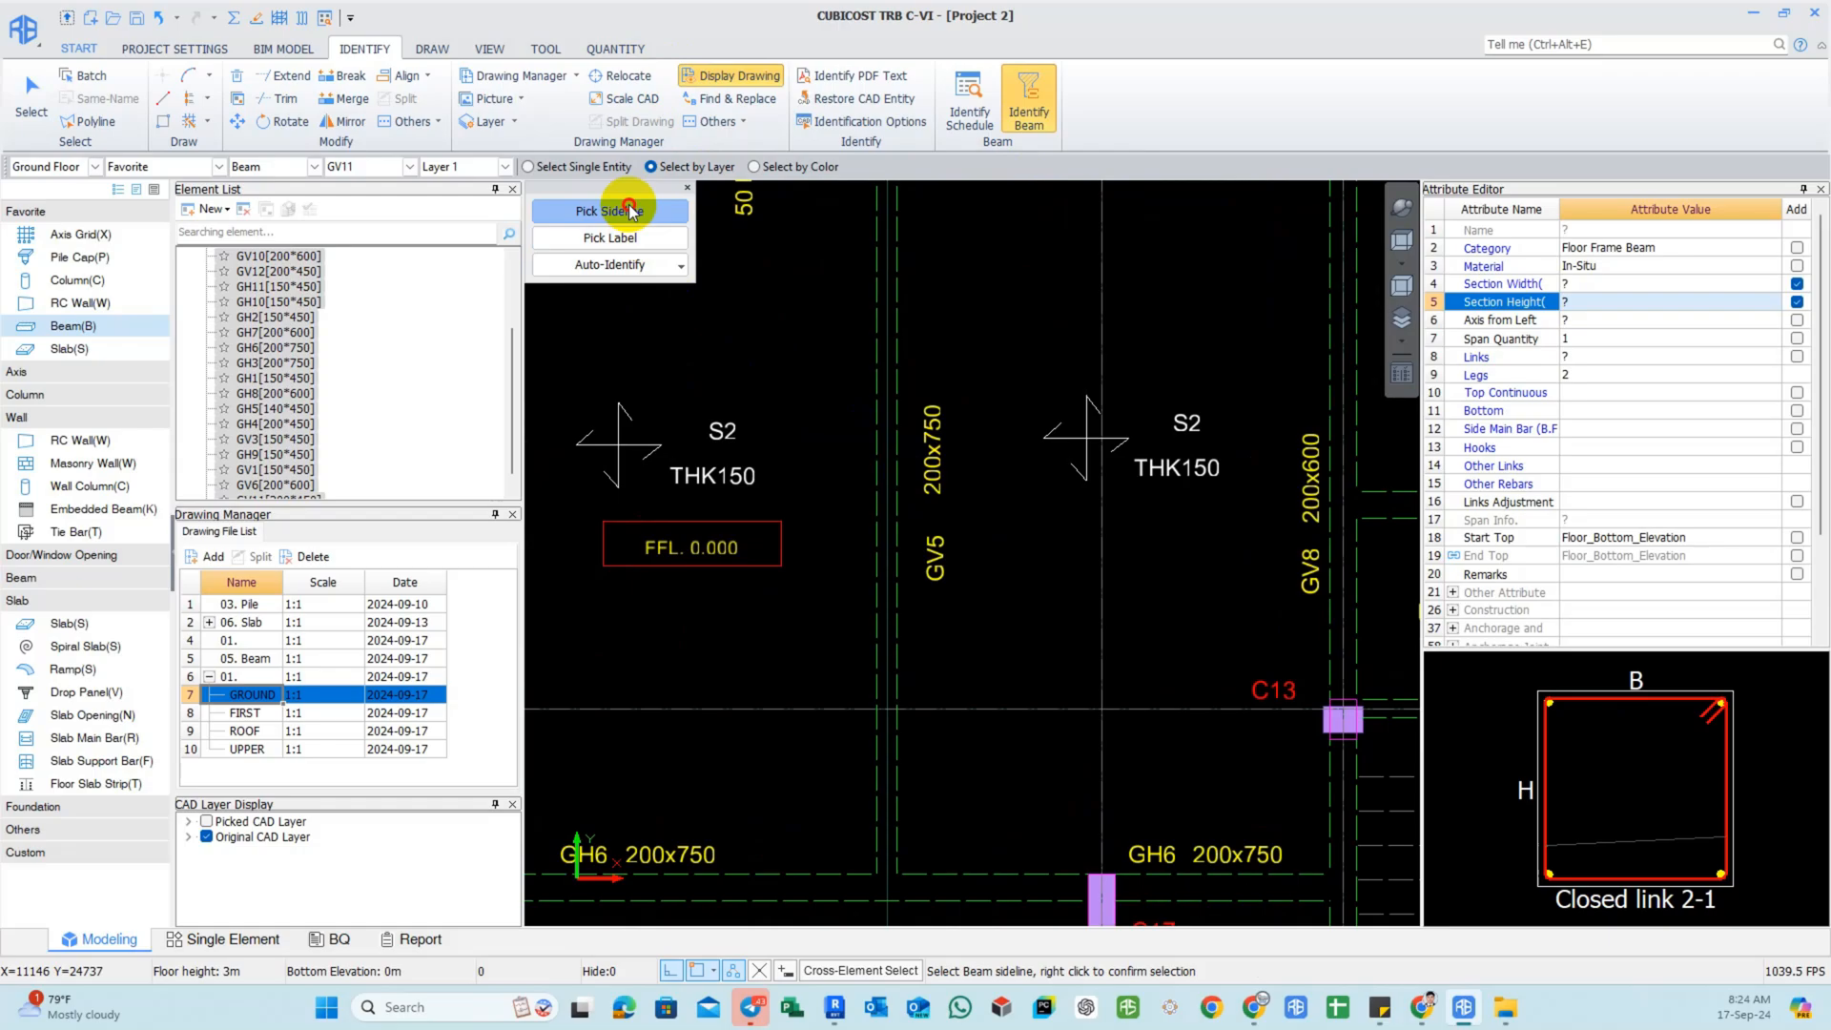
left_click(878, 398)
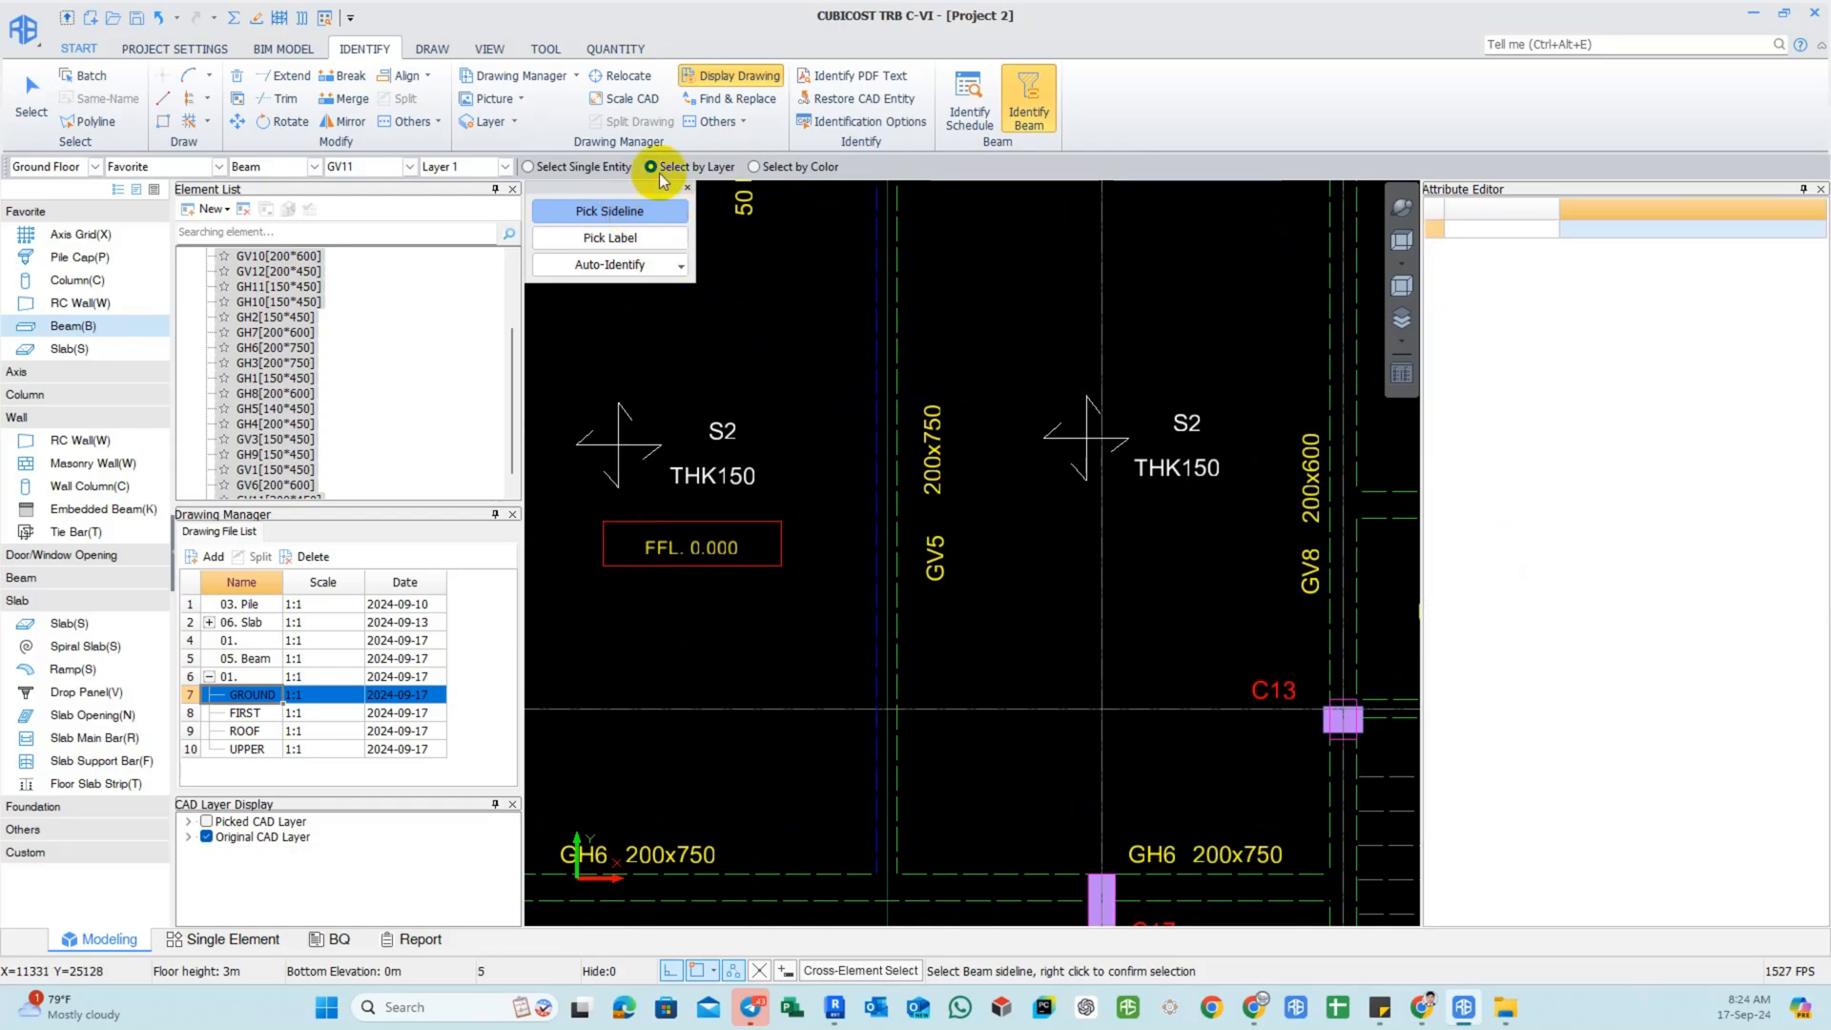
left_click(874, 424)
left_click(873, 419)
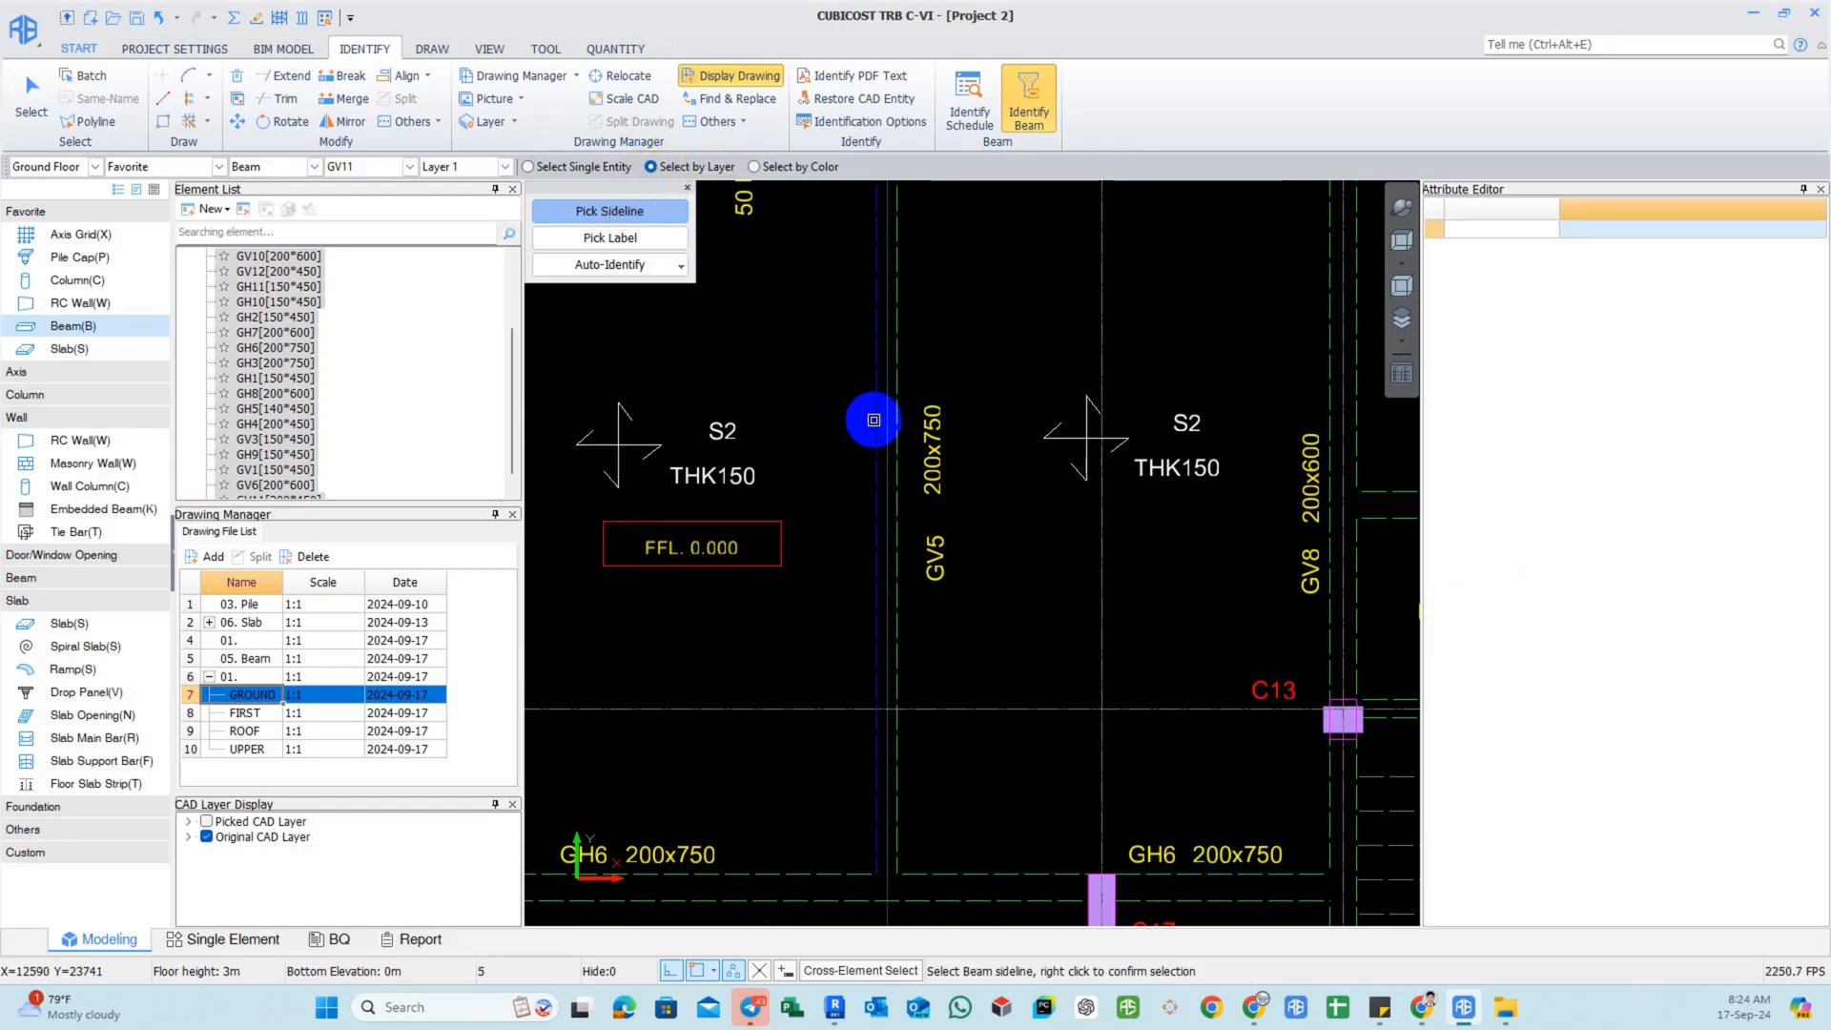
left_click(873, 419)
middle_click_drag(807, 408, 818, 398)
scroll(819, 399, "down", 1)
key("Escape")
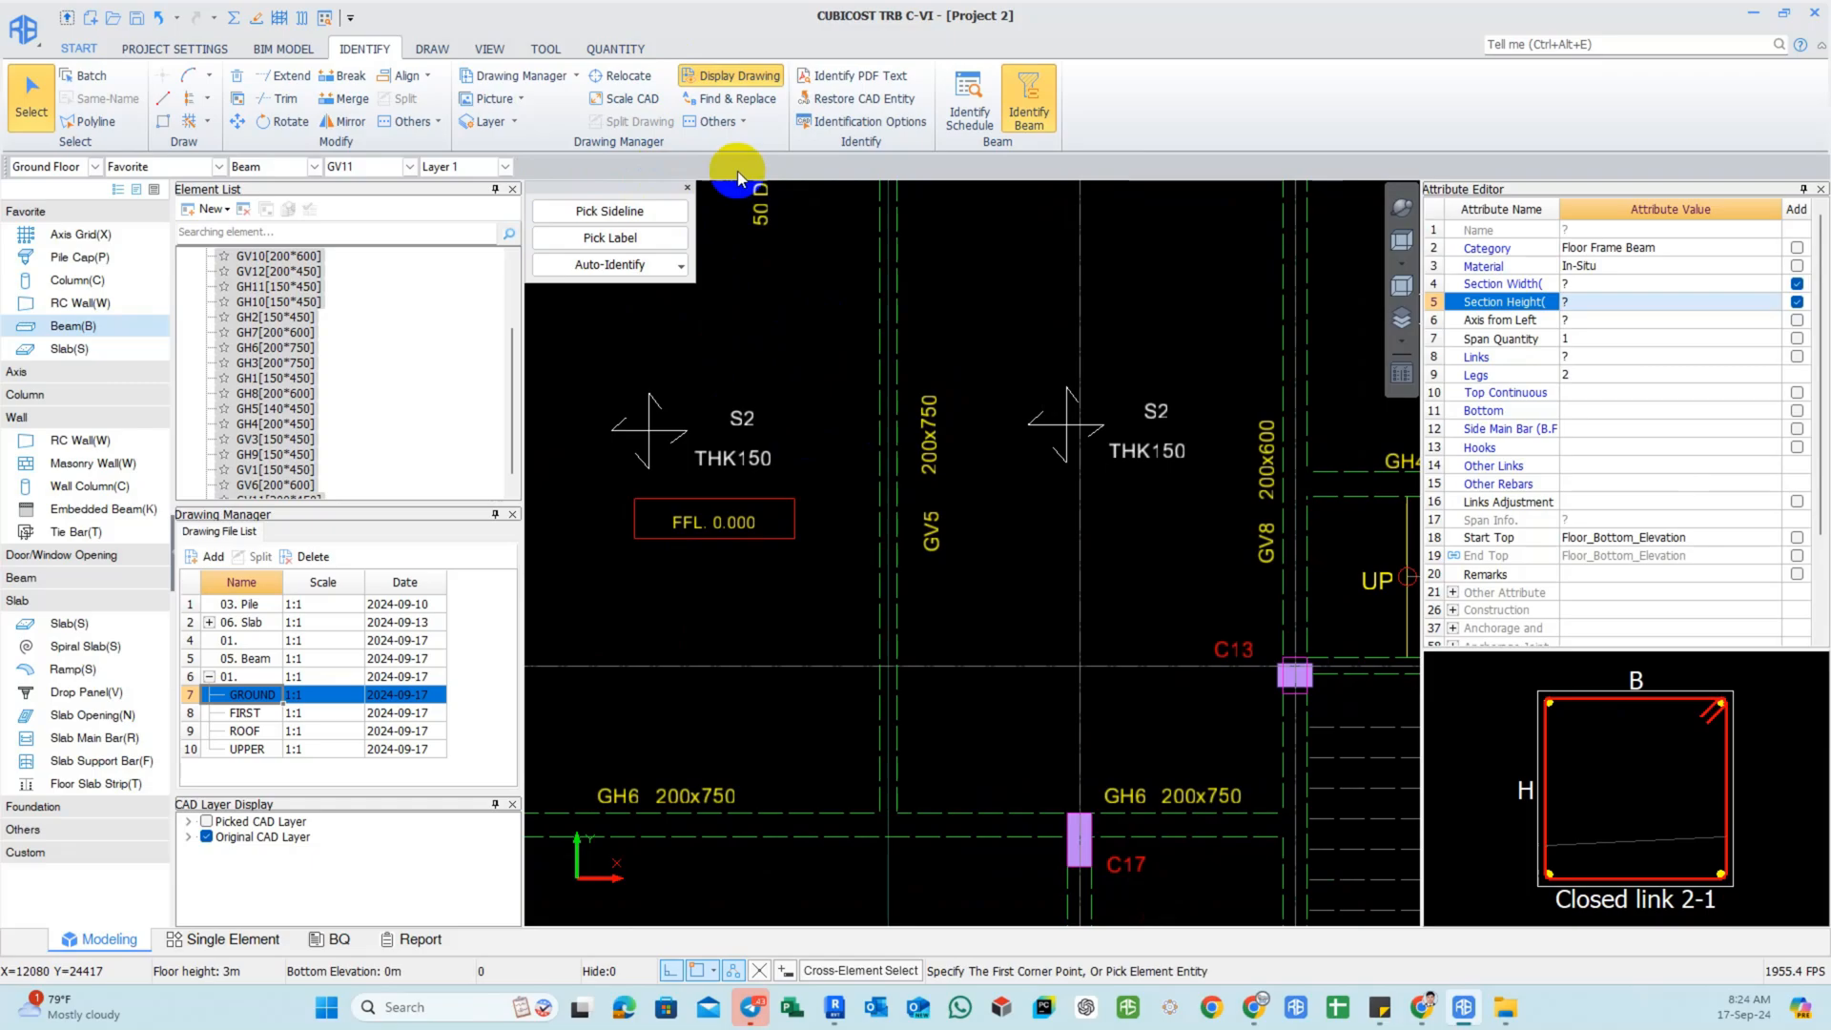
Pick the beam sidelines by layer, including the separate layer of the remaining GV5 sideline, and confirm the selection.
left_click(616, 213)
middle_click_drag(794, 299, 764, 241)
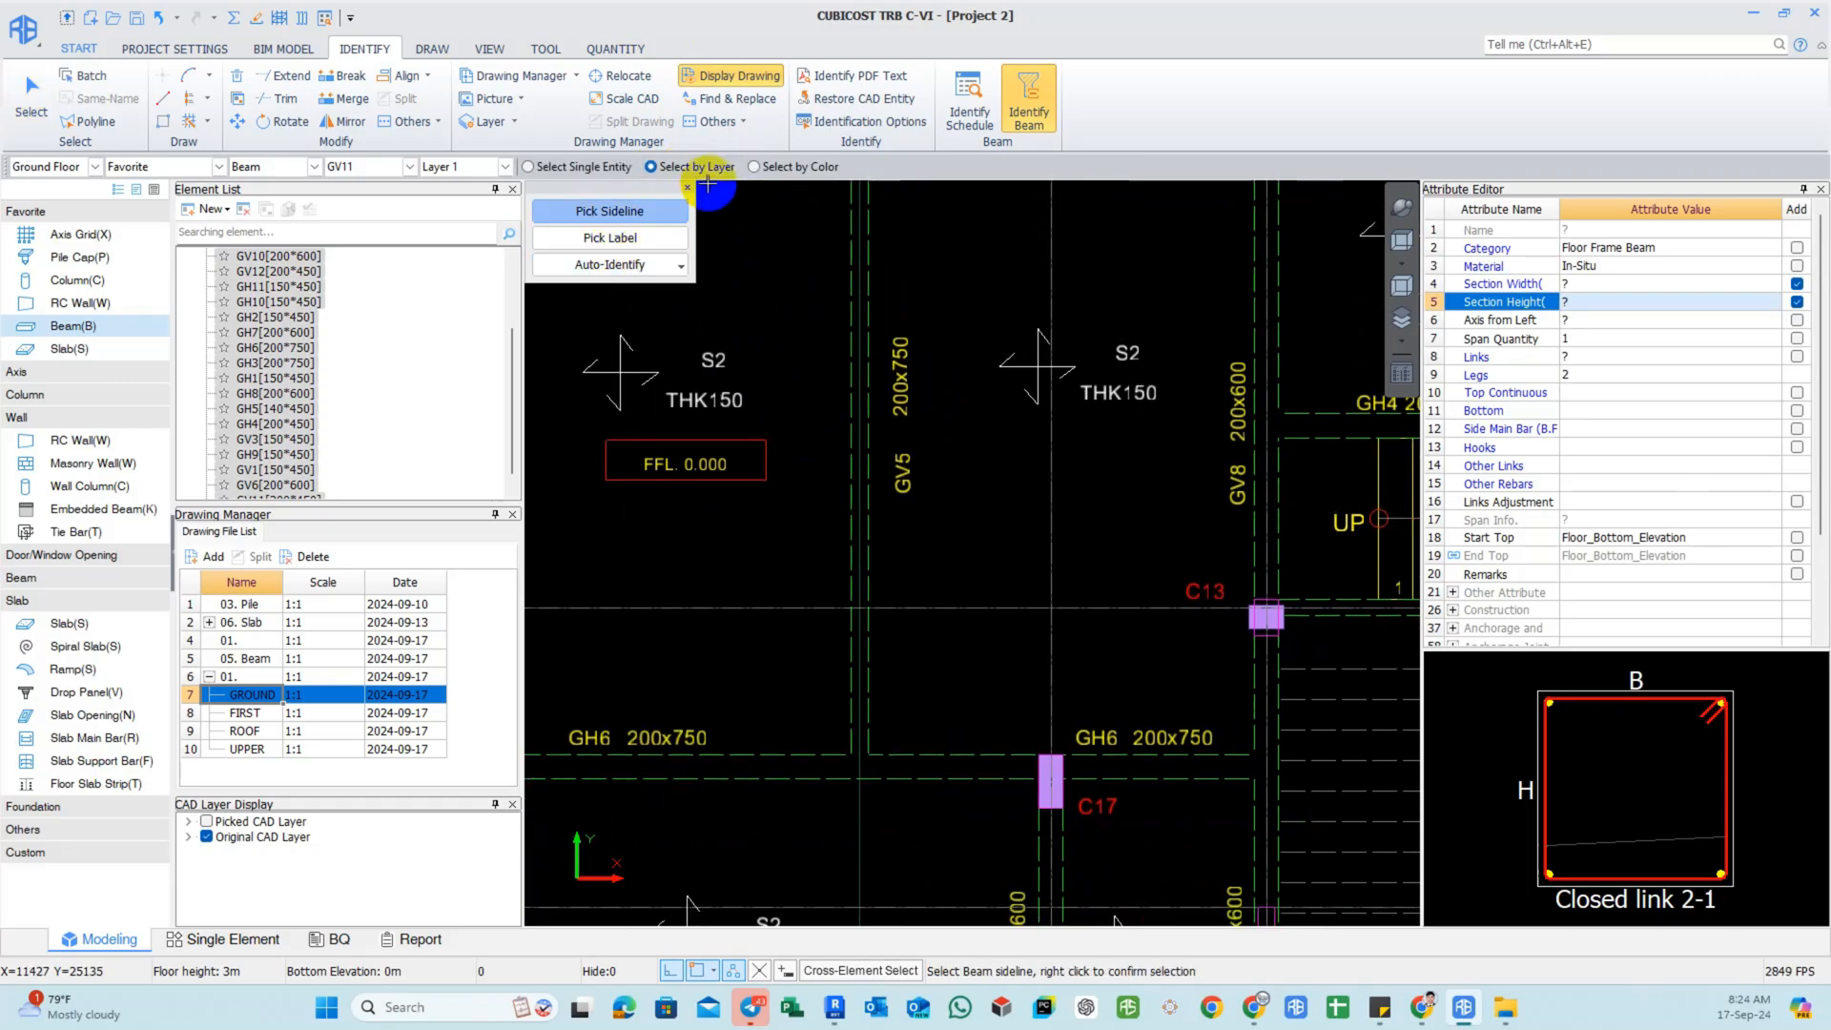
left_click(870, 330)
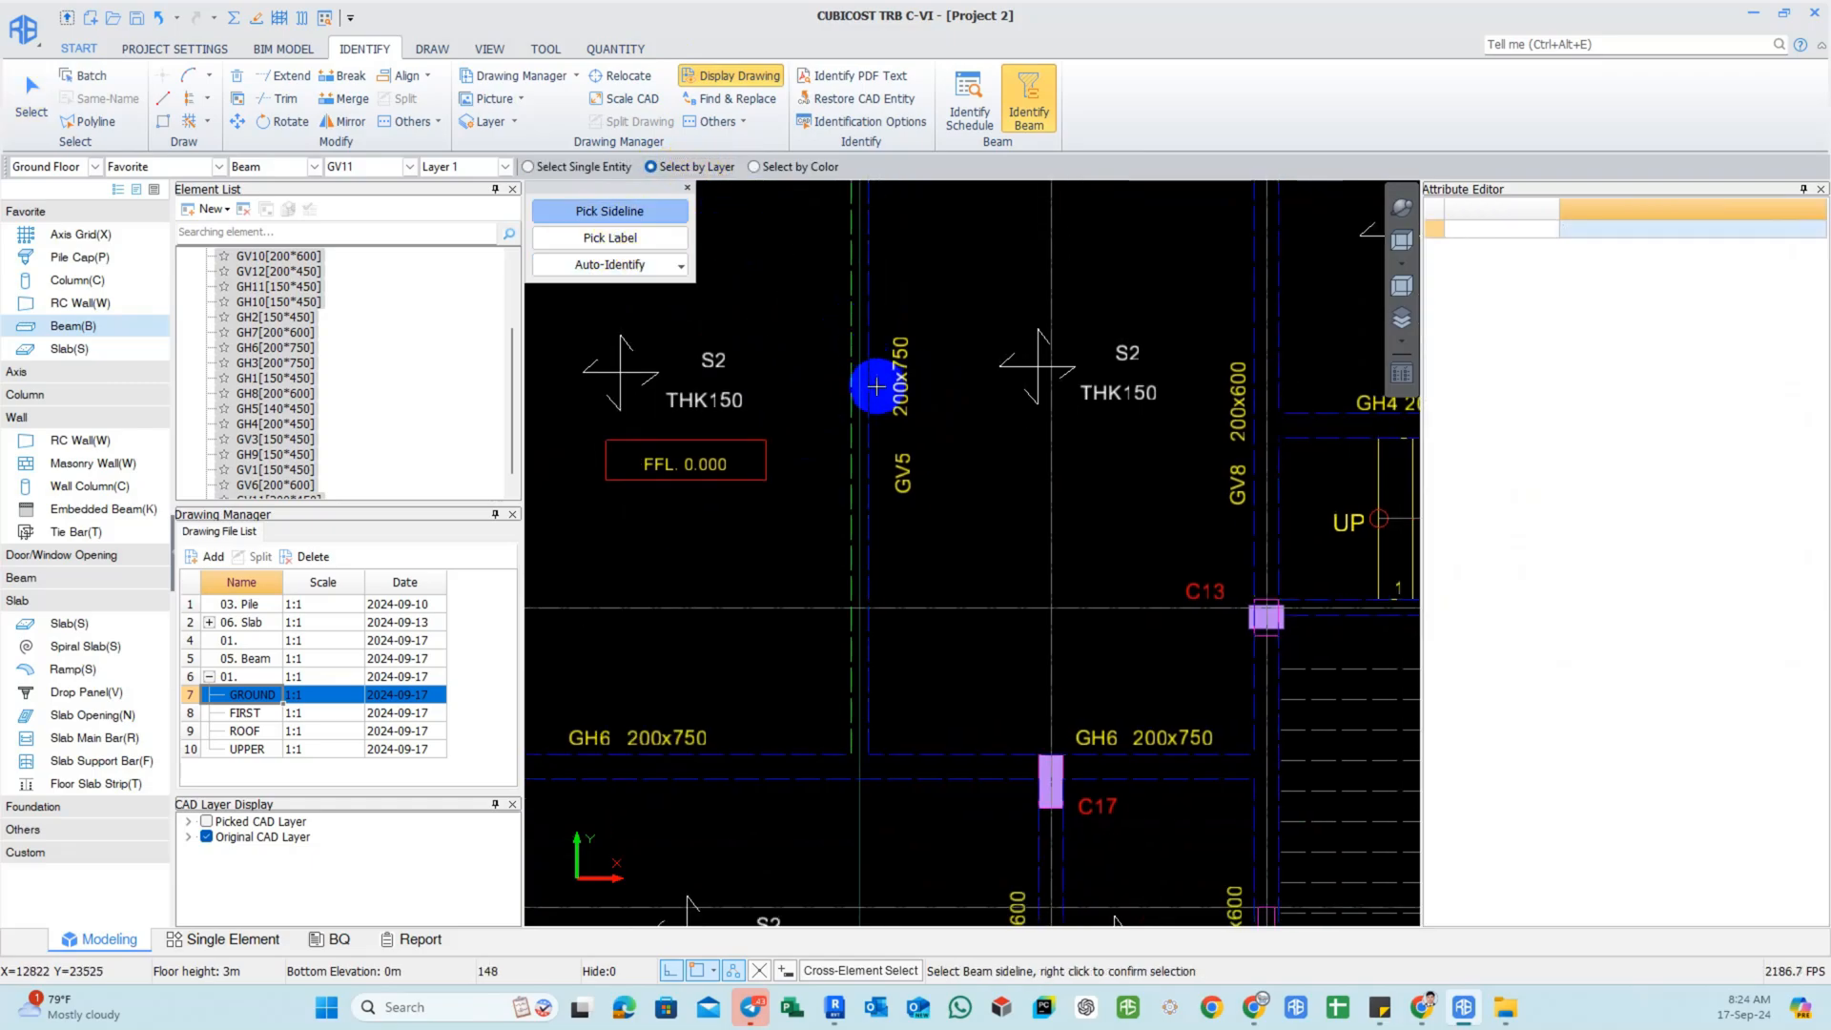
scroll(869, 388, "down", 2)
scroll(839, 448, "up", 3)
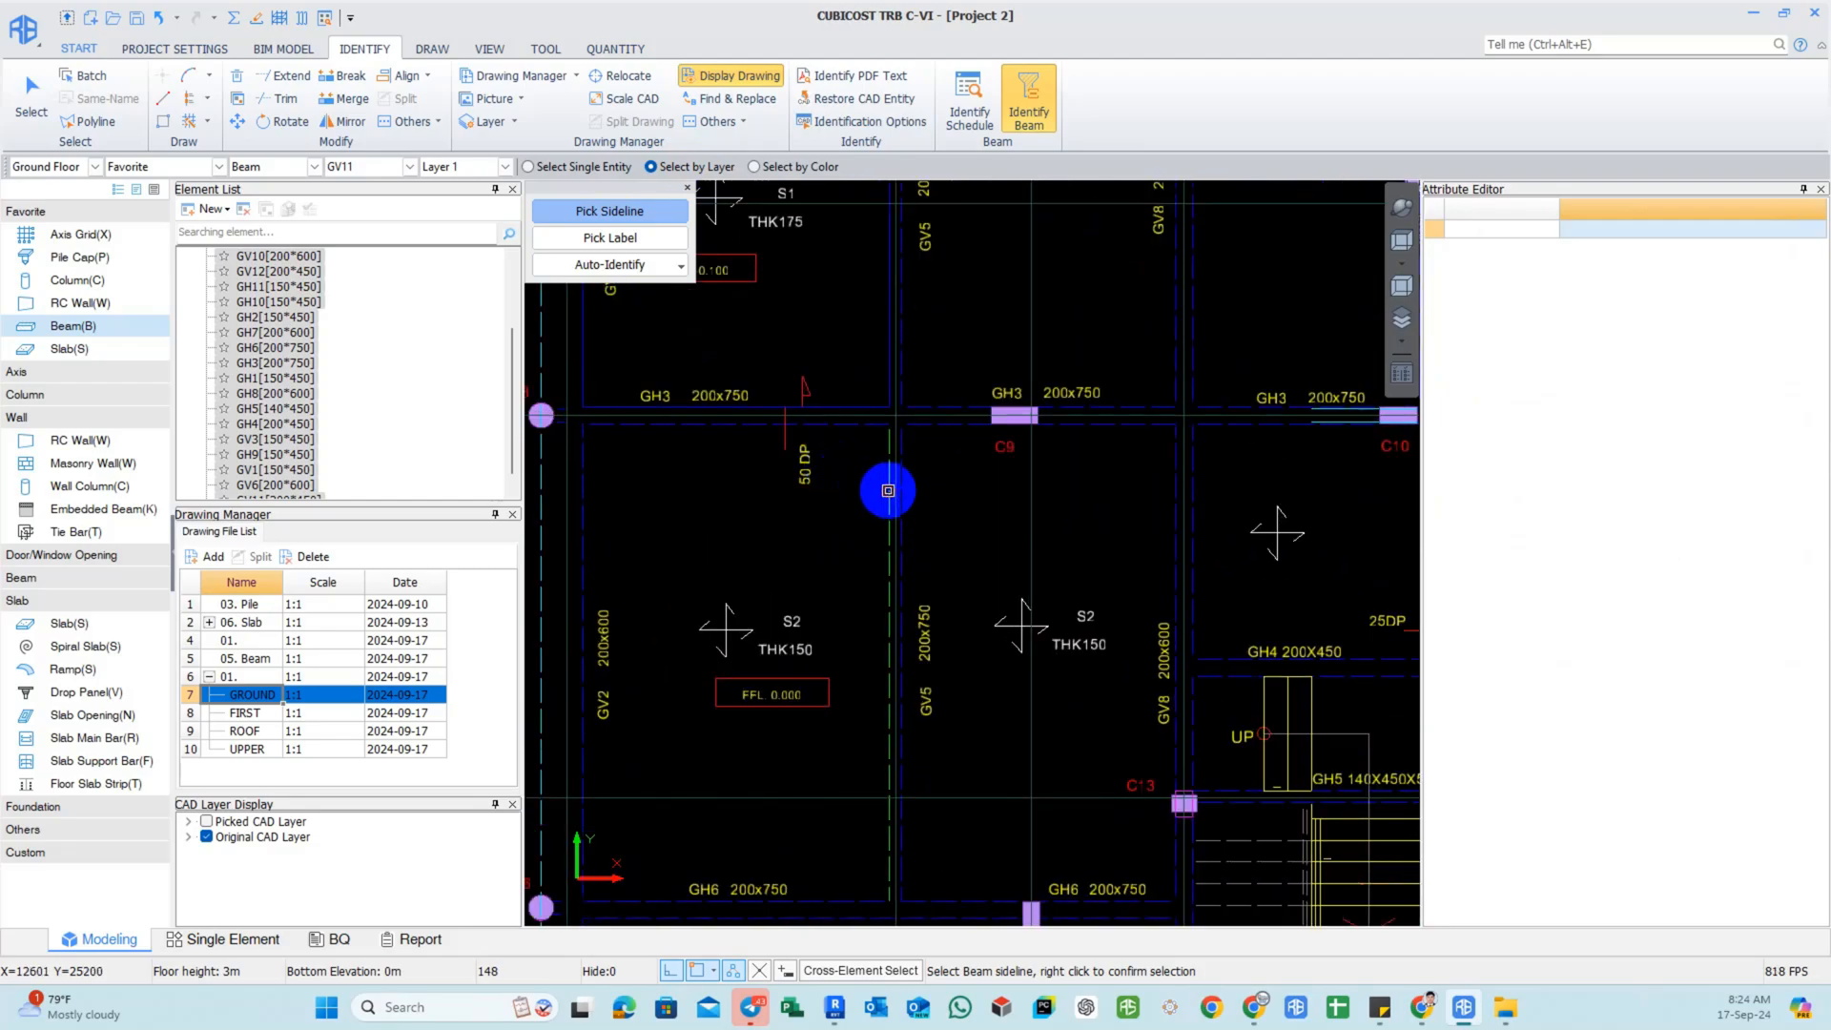
scroll(882, 476, "down", 4)
middle_click_drag(797, 219, 838, 409)
middle_click_drag(1173, 524, 1107, 277)
middle_click_drag(946, 596, 935, 258)
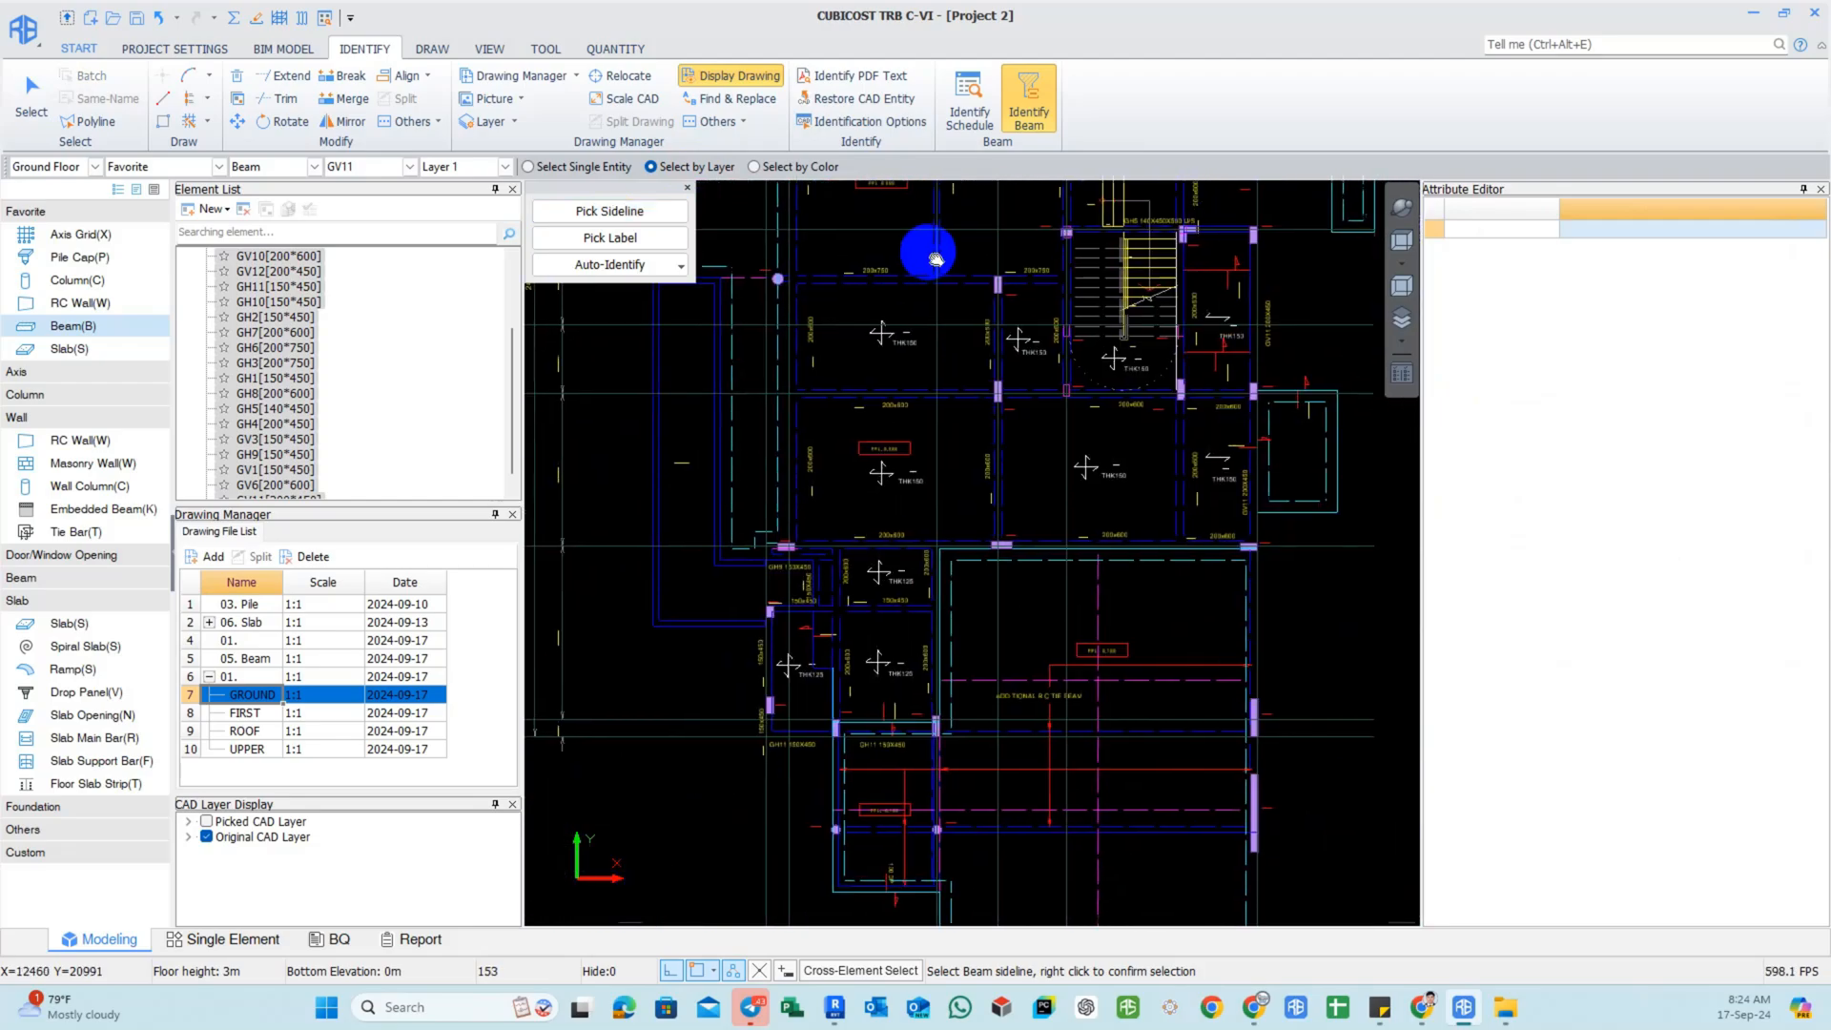
scroll(764, 344, "up", 4)
left_click(615, 211)
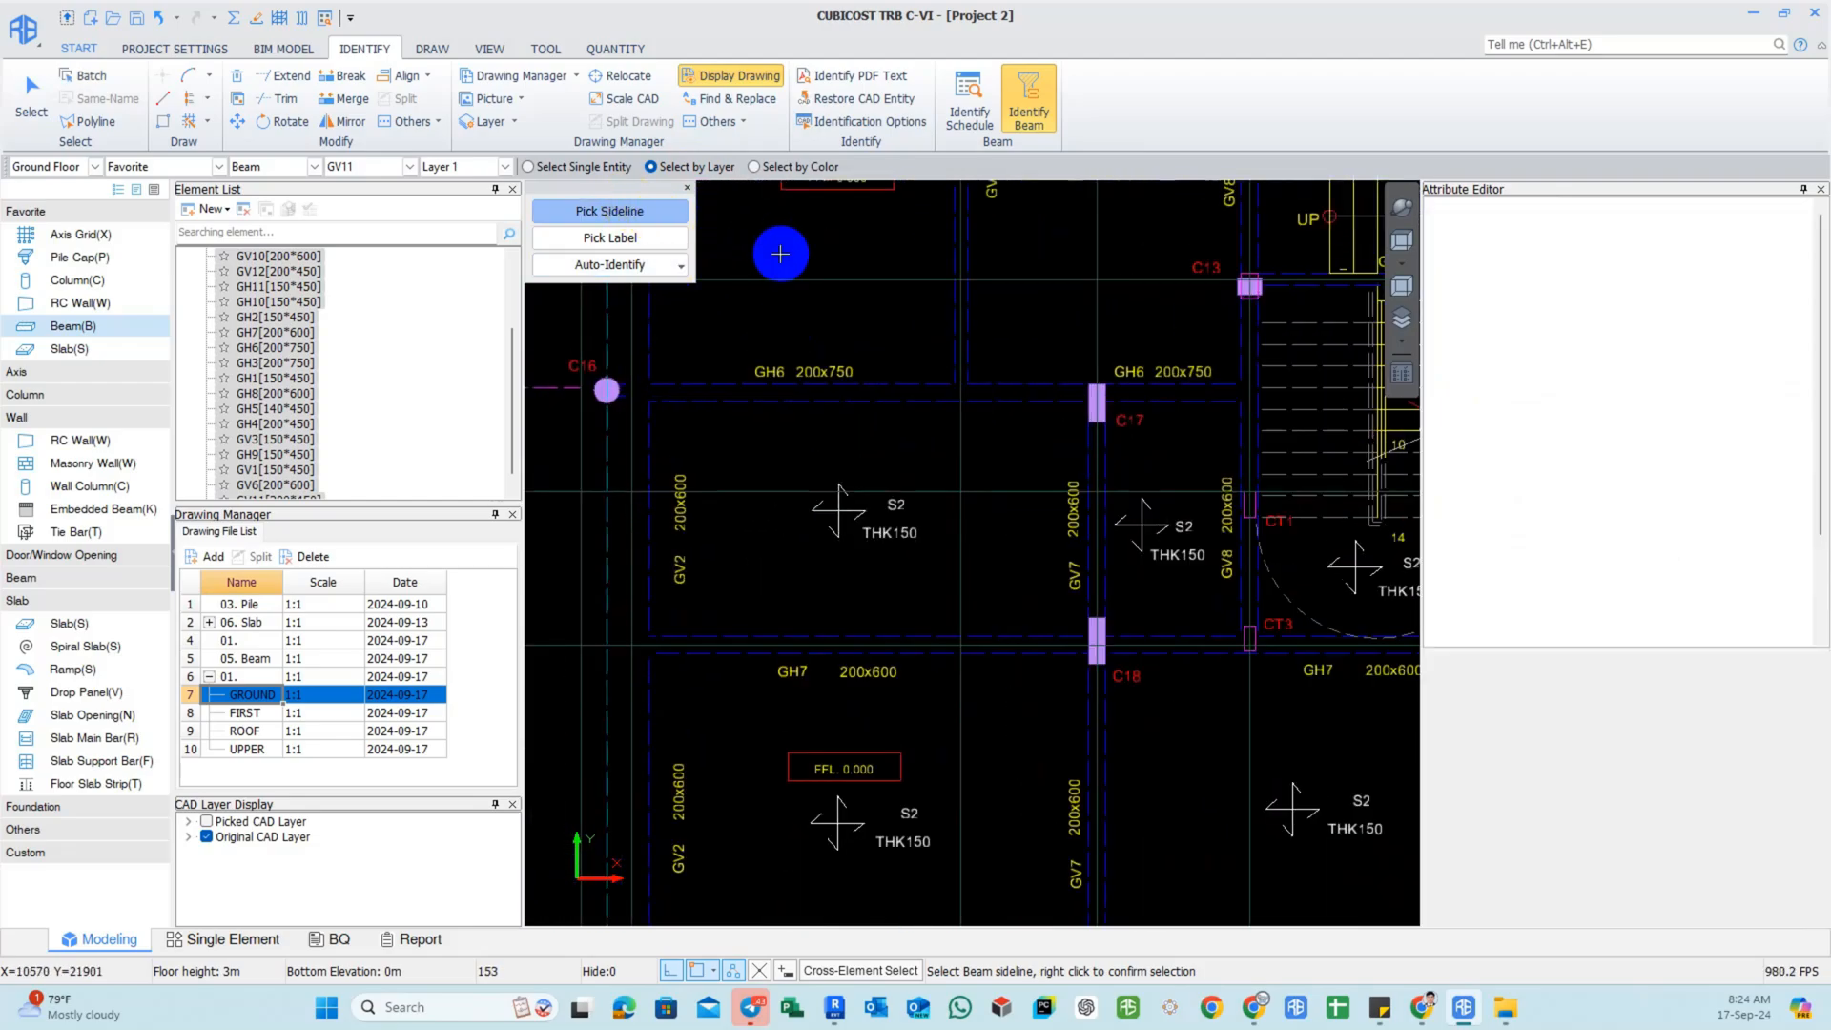
right_click(780, 254)
Pick the beam name and size labels by layer, using the 200x600 label of GV7, and confirm.
left_click(613, 238)
middle_click_drag(922, 467, 897, 411)
scroll(1054, 486, "up", 1)
left_click(1046, 465)
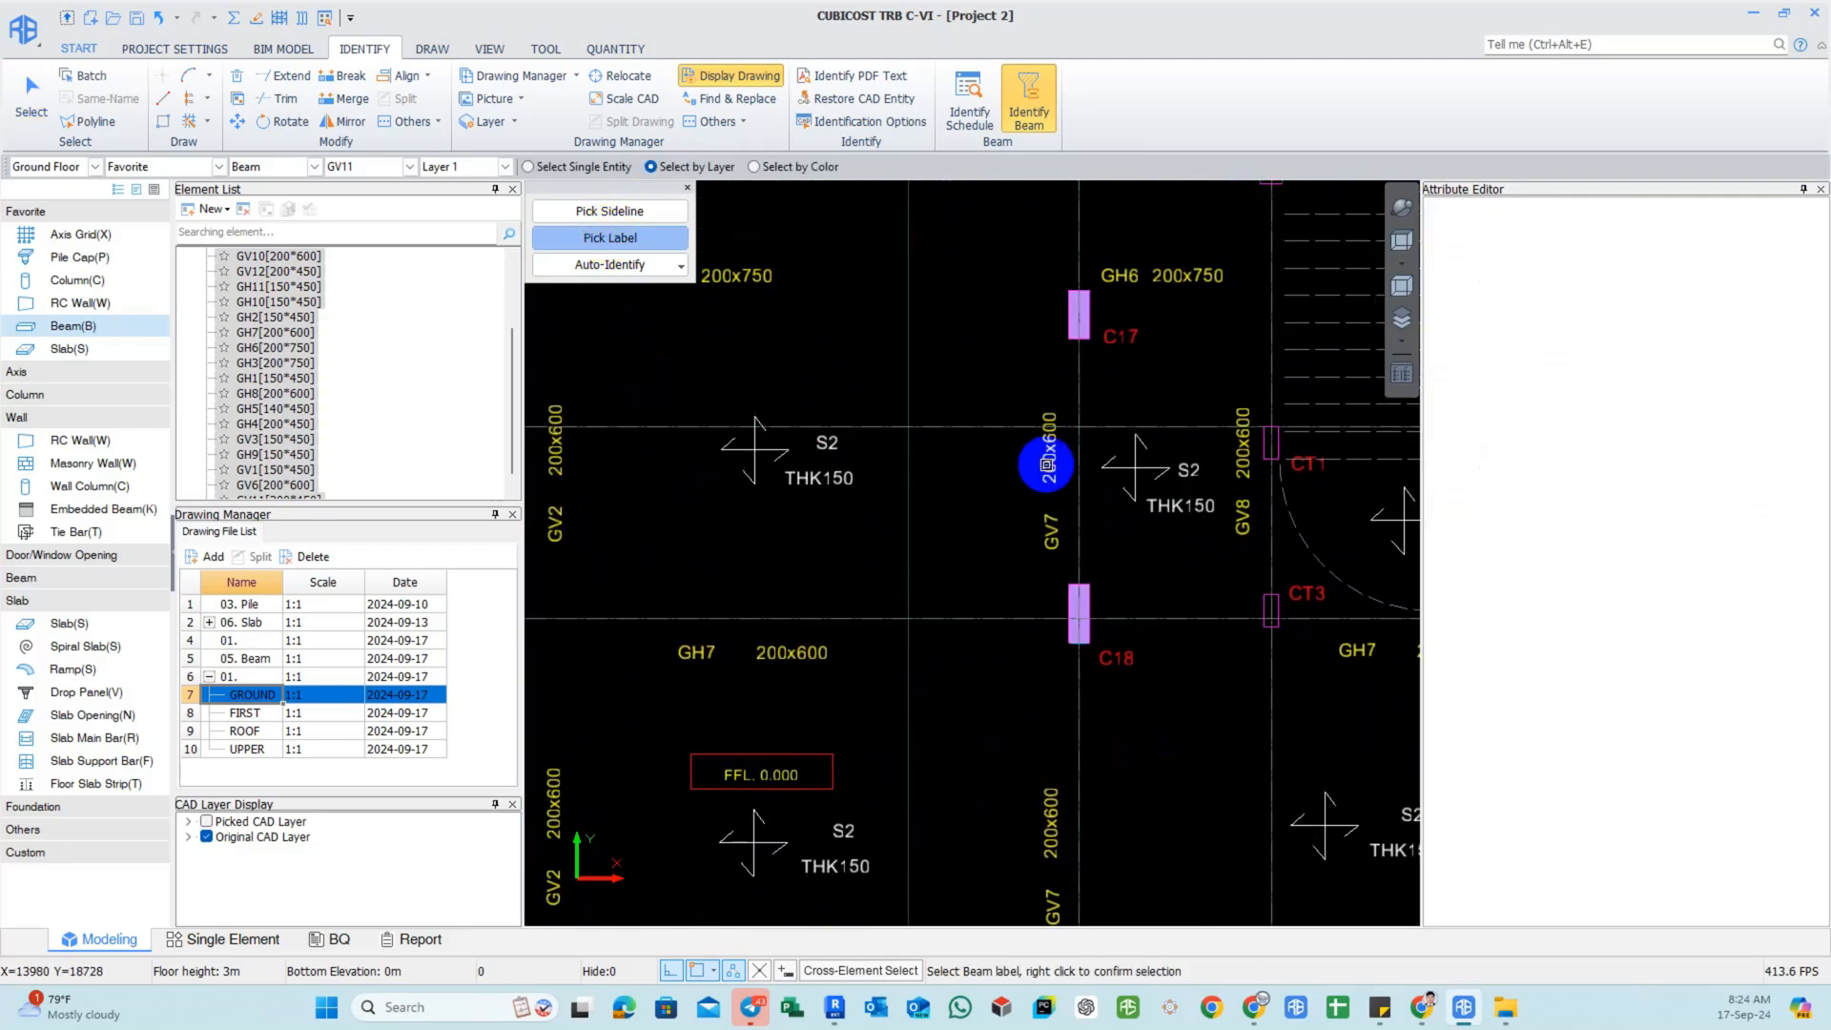
right_click(969, 463)
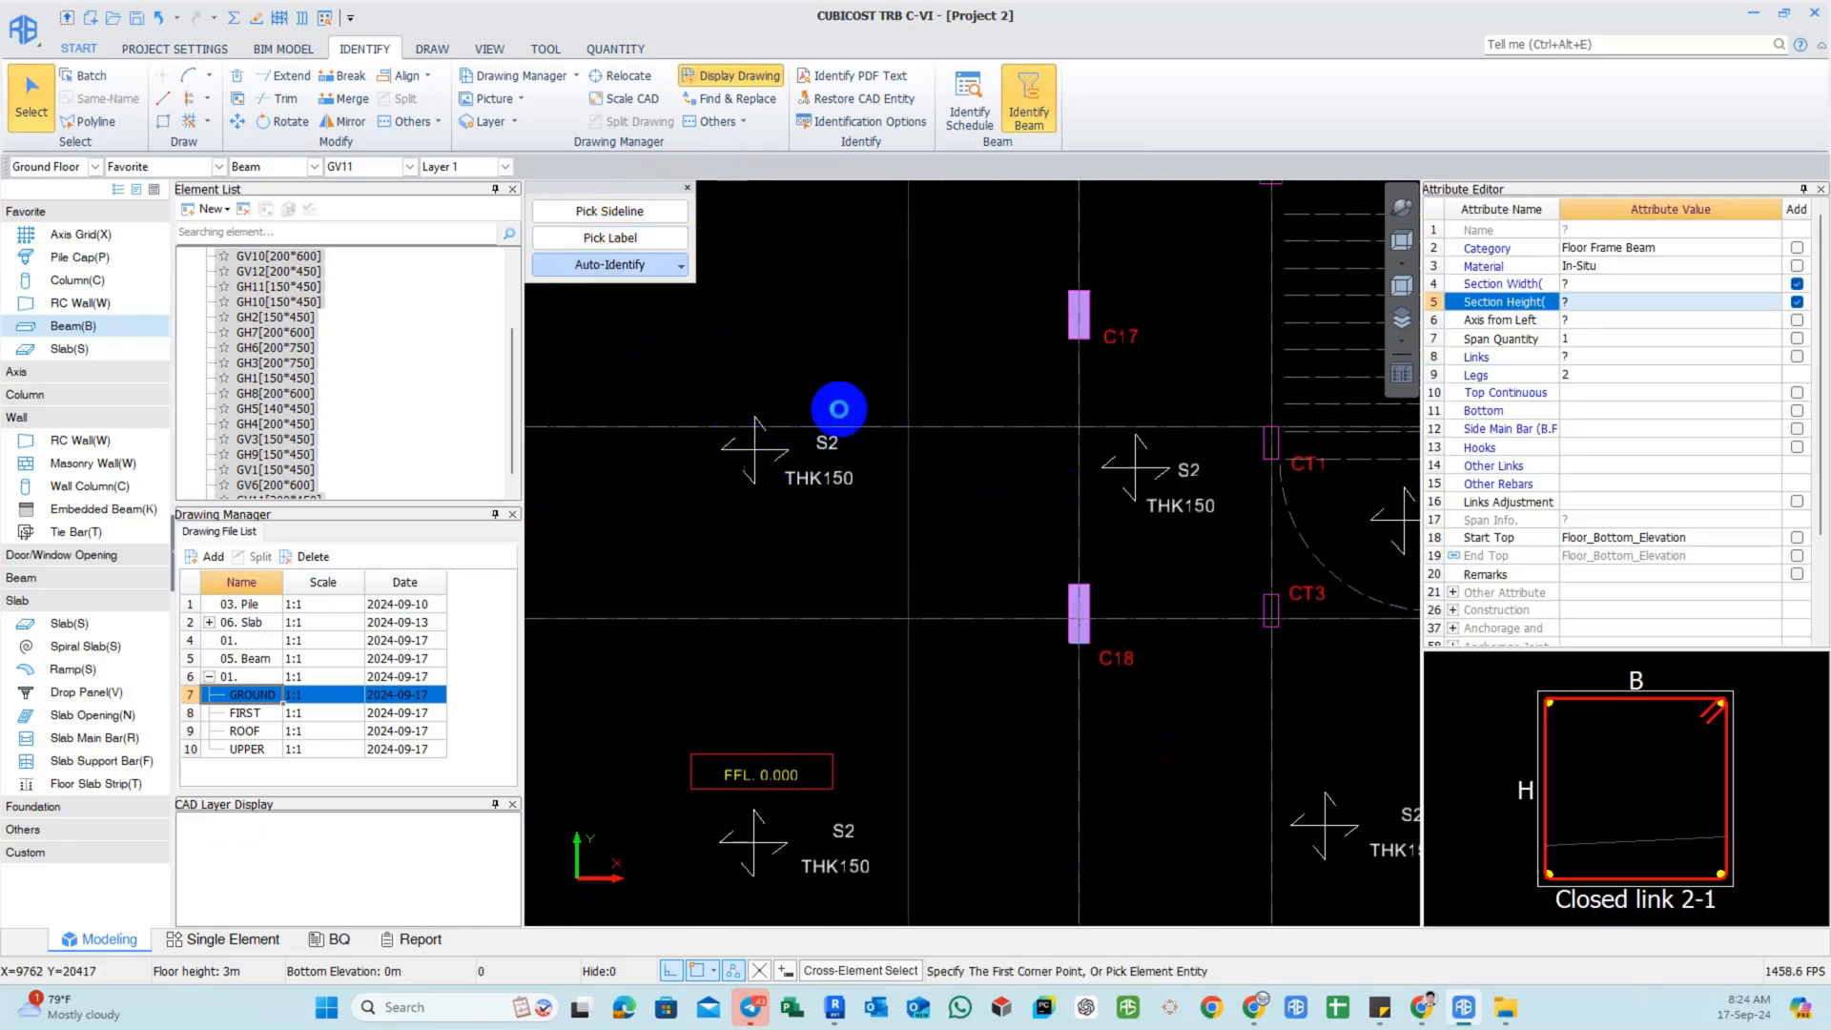
Auto-identify the ground-floor beams from the picked sidelines and labels.
left_click(953, 517)
left_click(1034, 500)
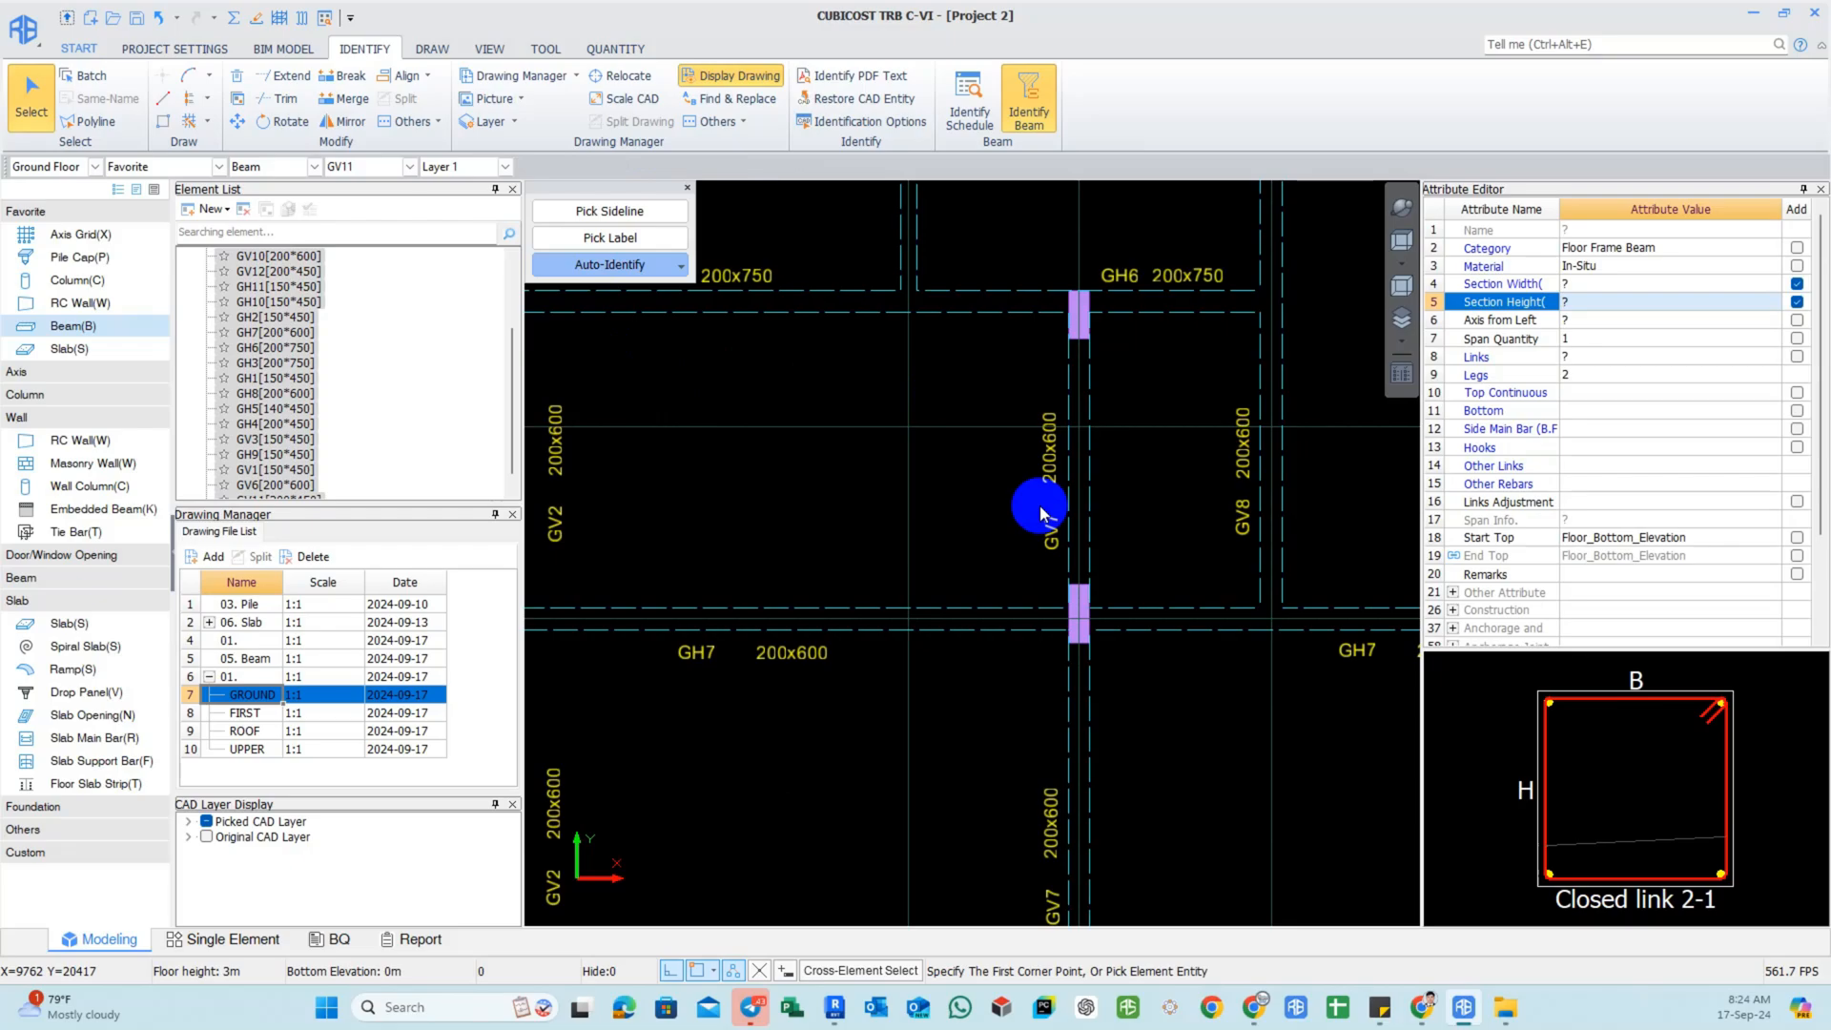
scroll(1007, 519, "down", 7)
middle_click_drag(971, 553, 950, 629)
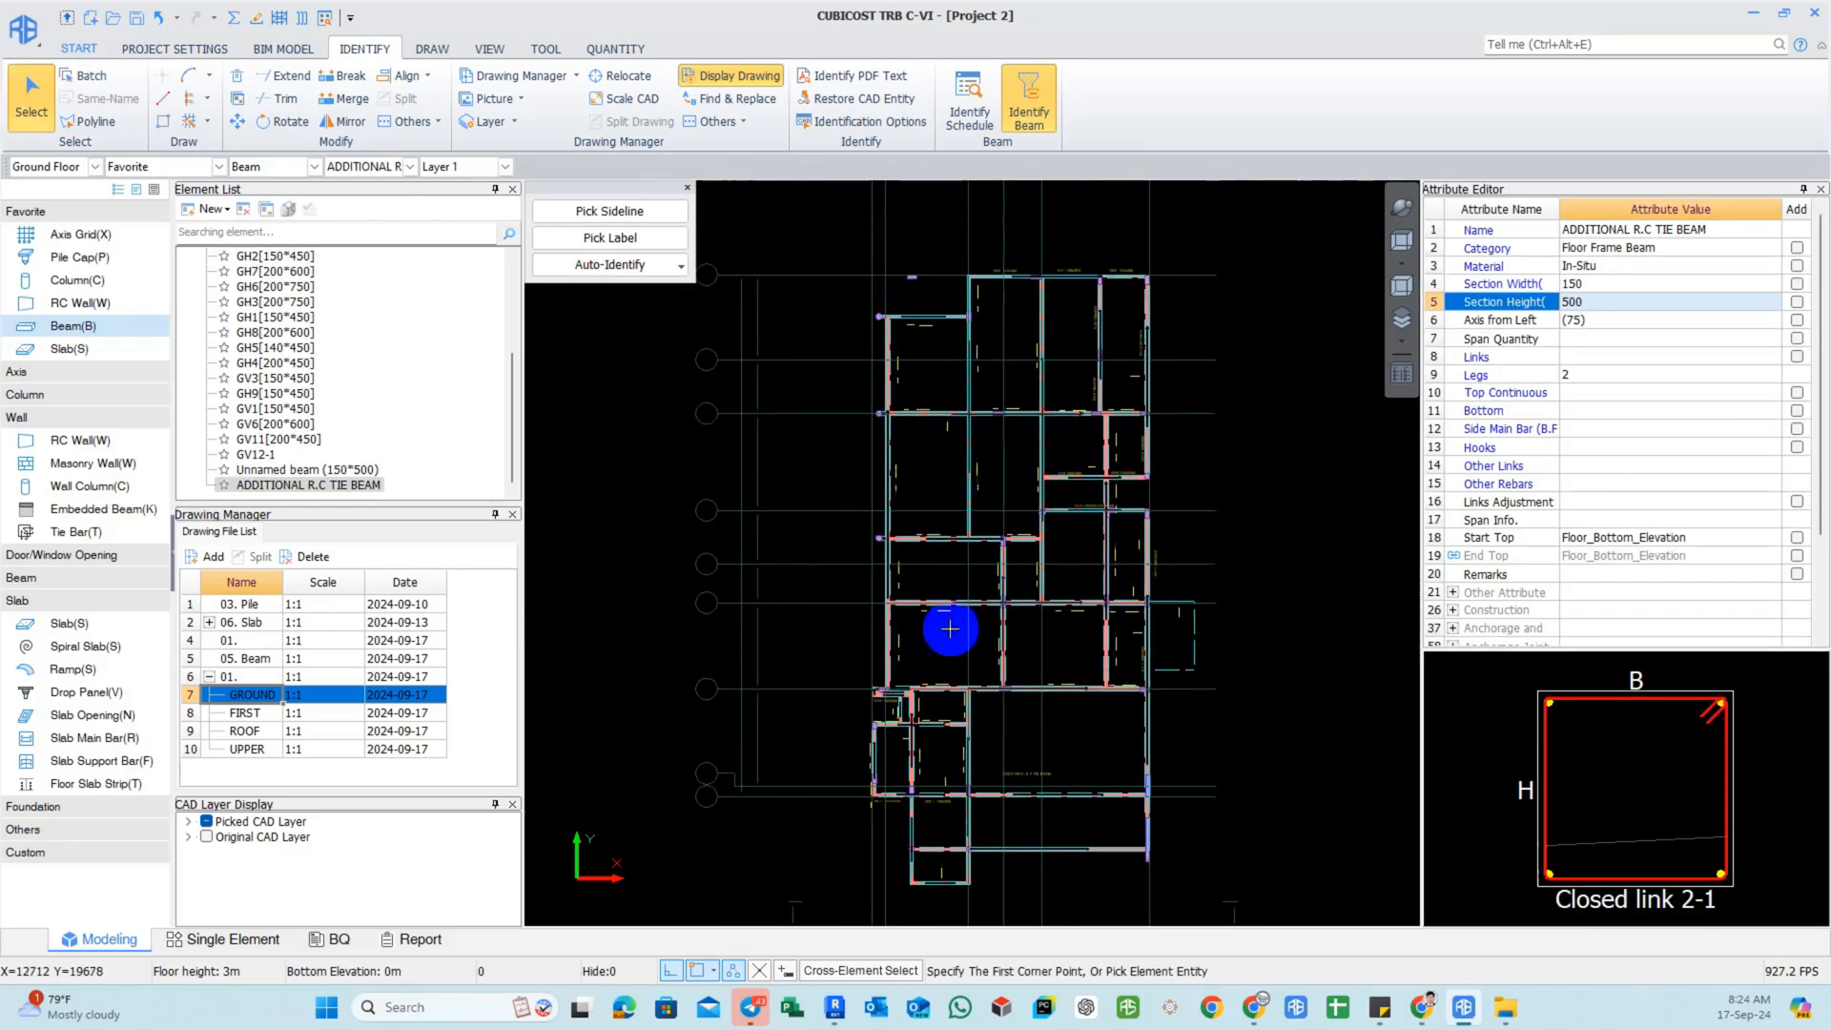
Examine the identified beams across the ground floor plan, including how GH8 meets GV2 and GV4.
scroll(950, 628, "up", 5)
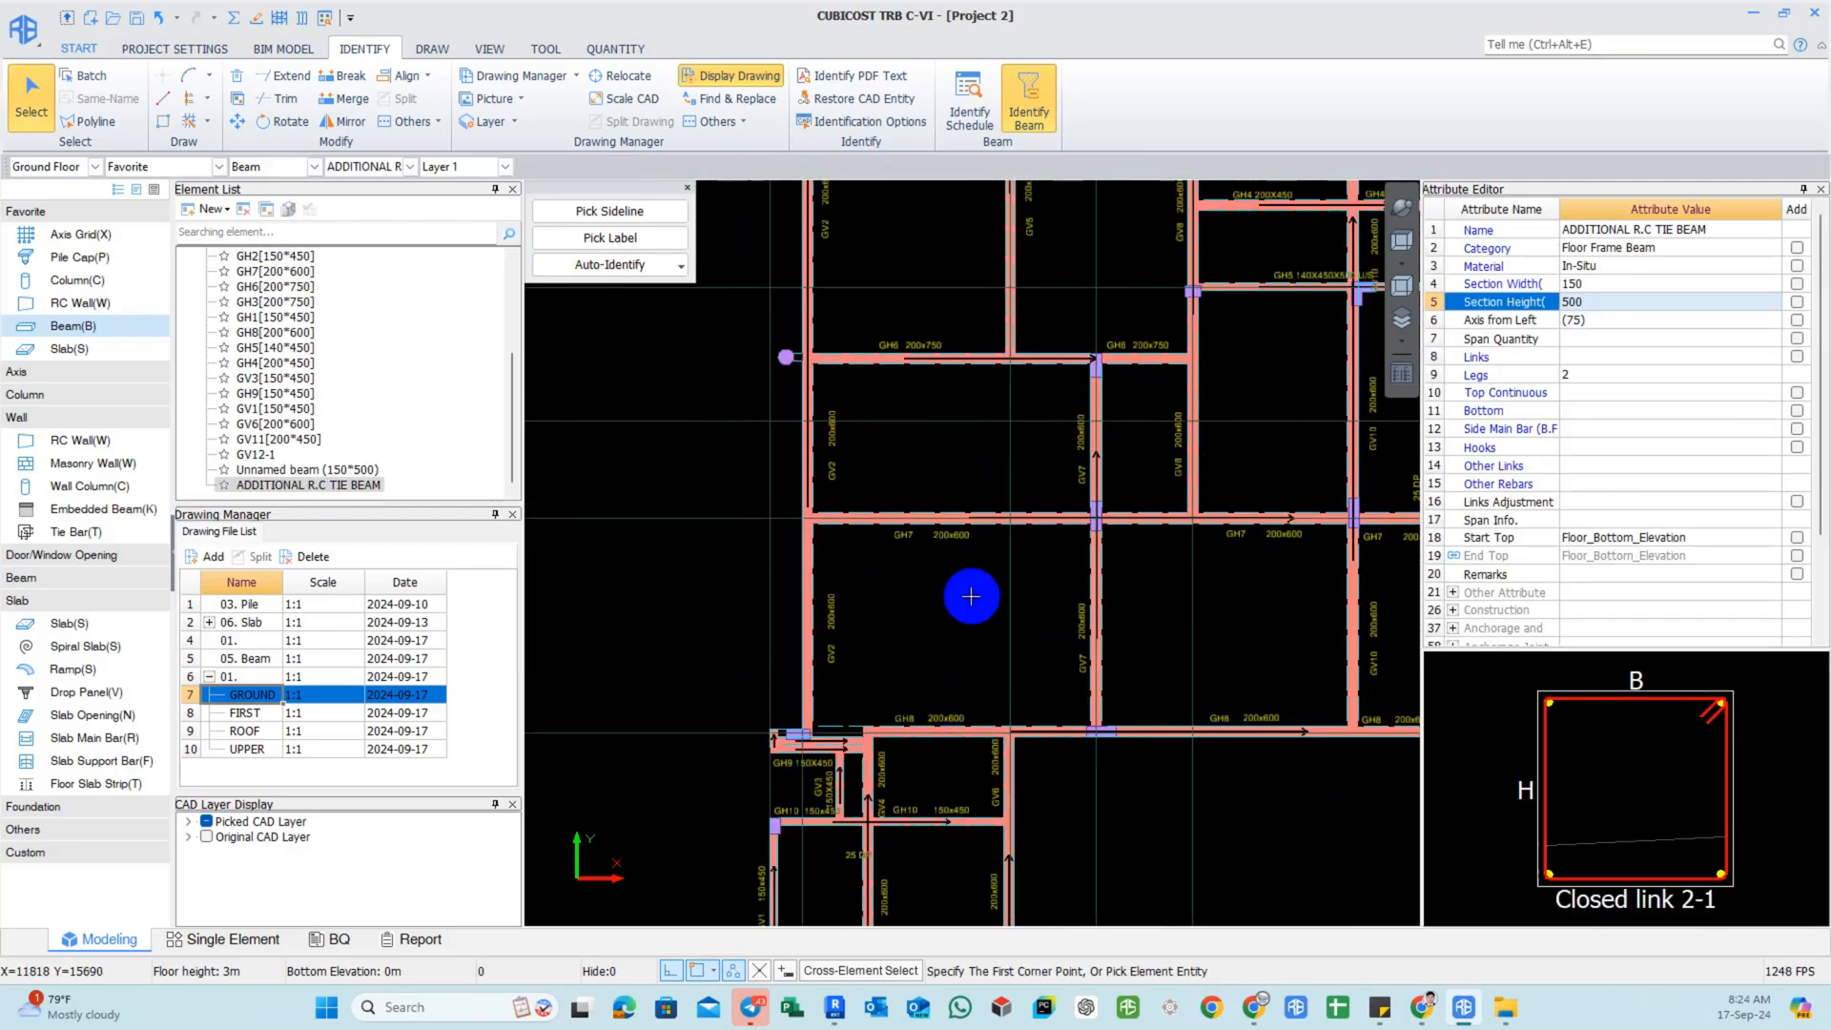
scroll(807, 765, "up", 5)
middle_click_drag(883, 654, 804, 543)
left_click(1011, 559)
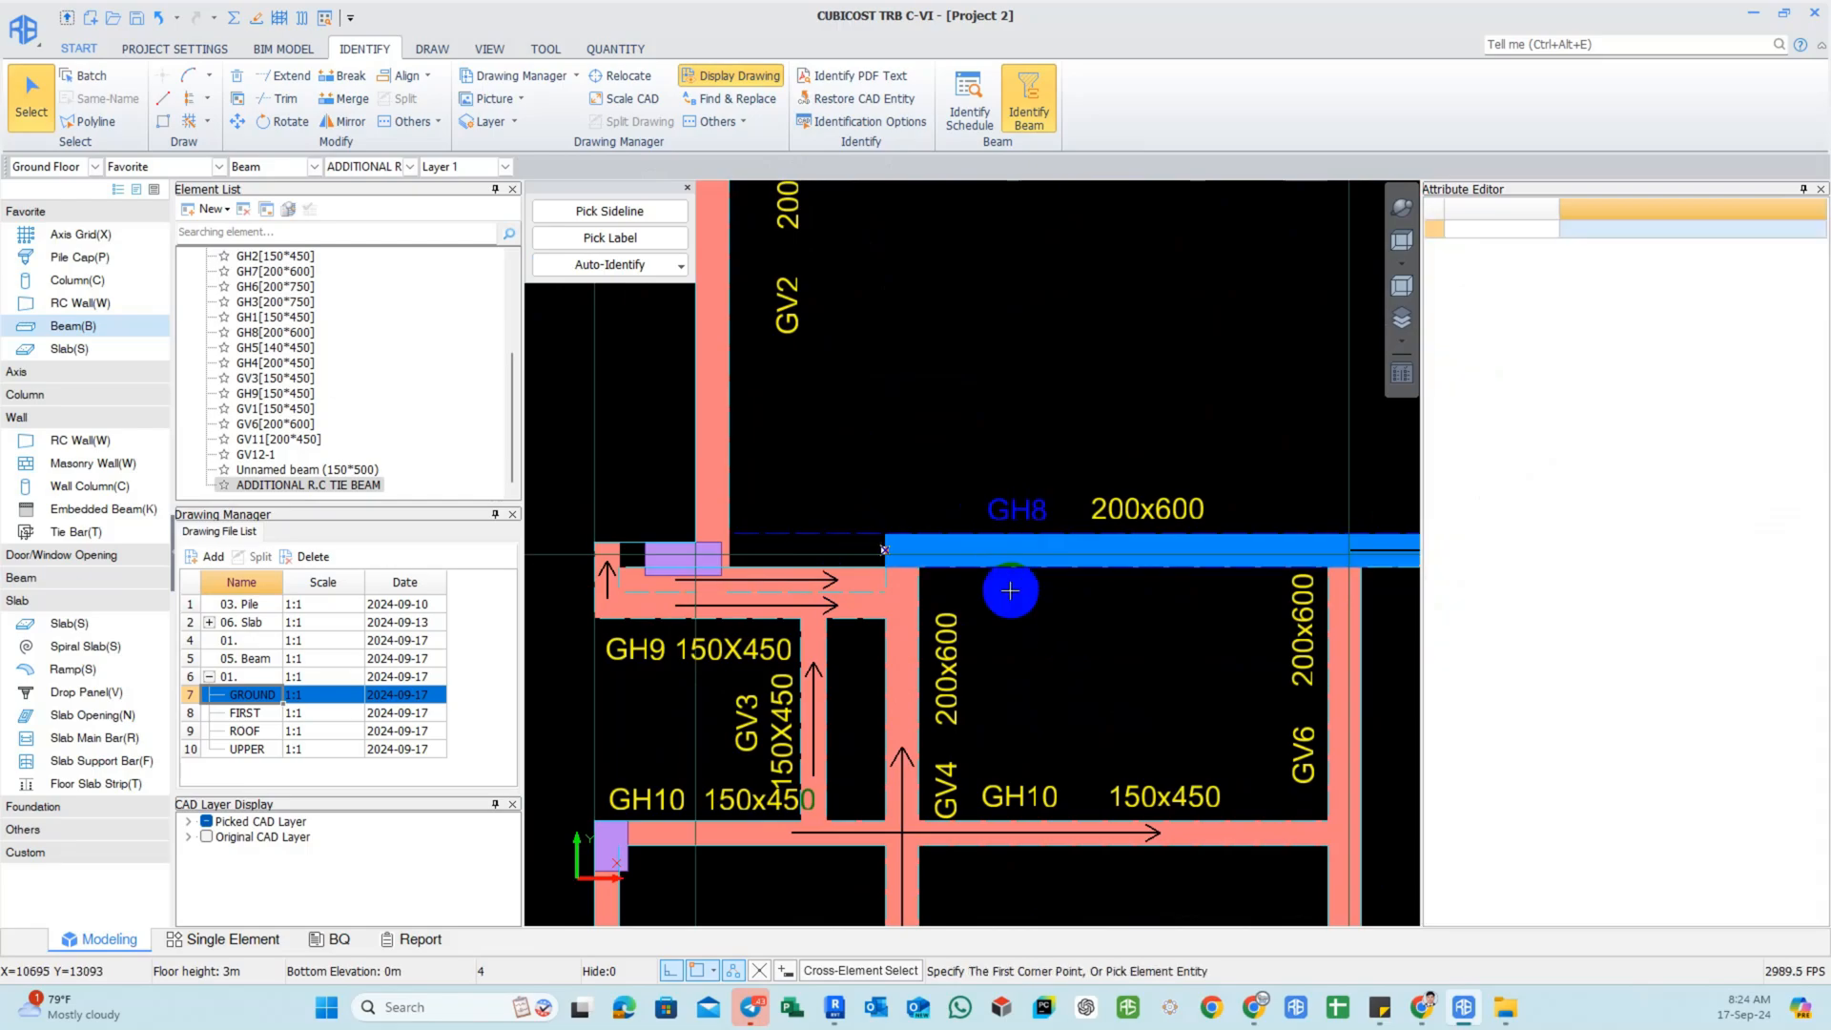
scroll(1011, 591, "up", 2)
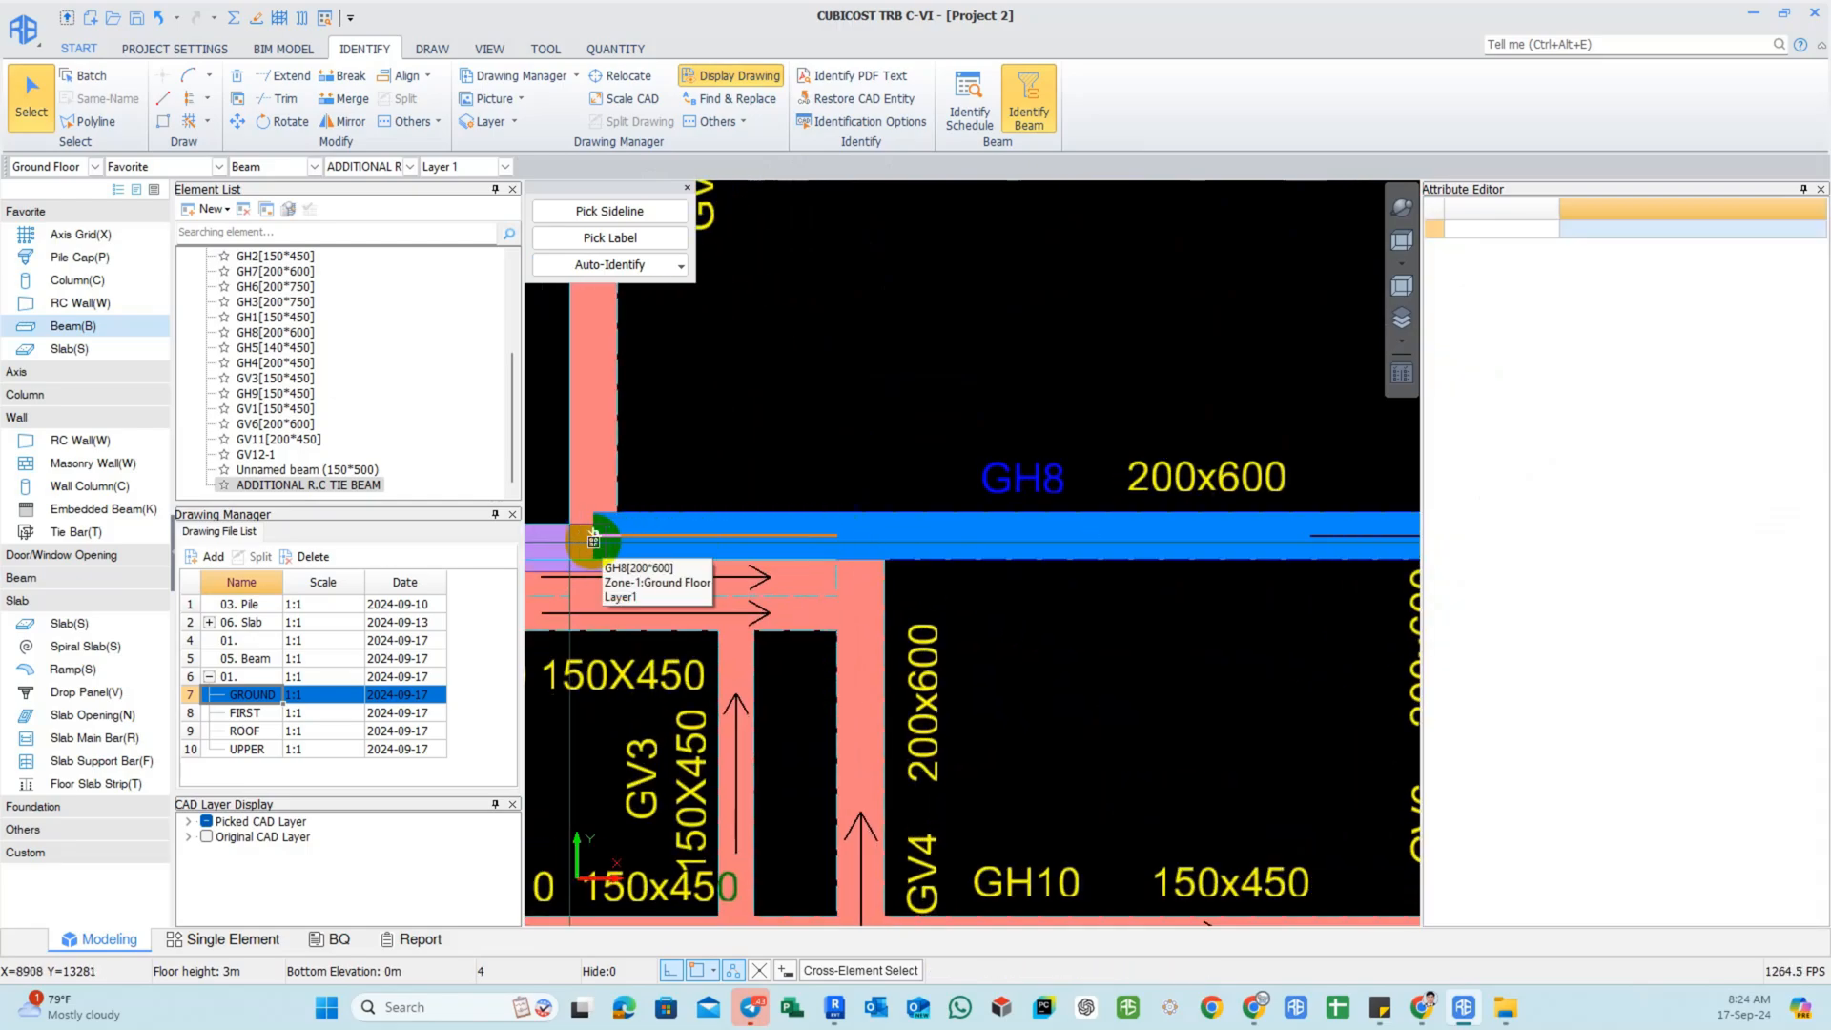
scroll(782, 653, "down", 5)
mouse_move(858, 448)
middle_mouse_down()
mouse_move(903, 543)
mouse_move(920, 799)
middle_mouse_up()
scroll(923, 791, "down", 1)
key("Escape")
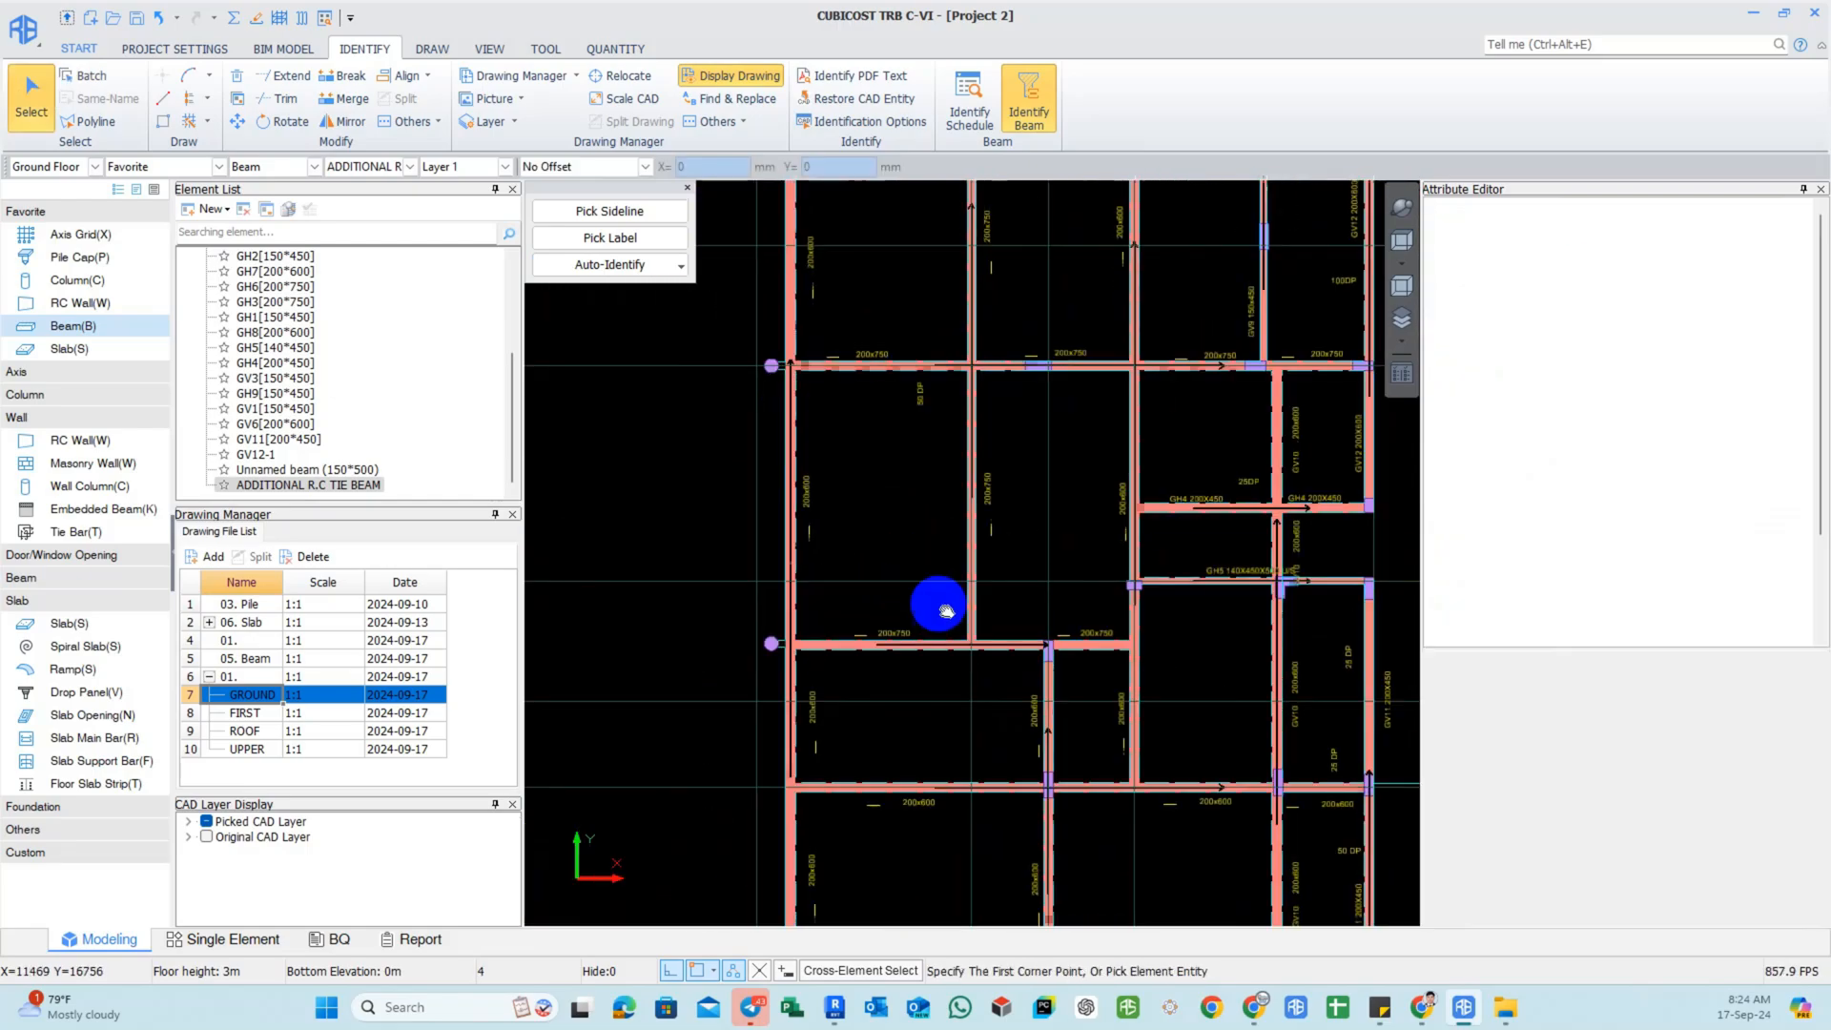
scroll(948, 608, "down", 1)
mouse_move(1020, 224)
middle_mouse_down()
mouse_move(998, 428)
mouse_move(847, 325)
middle_mouse_up()
scroll(998, 427, "up", 2)
scroll(1021, 467, "down", 1)
middle_click_drag(1030, 477, 985, 266)
middle_click_drag(1104, 723, 1130, 283)
scroll(1077, 547, "down", 1)
middle_click_drag(1077, 546, 1165, 575)
scroll(1165, 575, "down", 2)
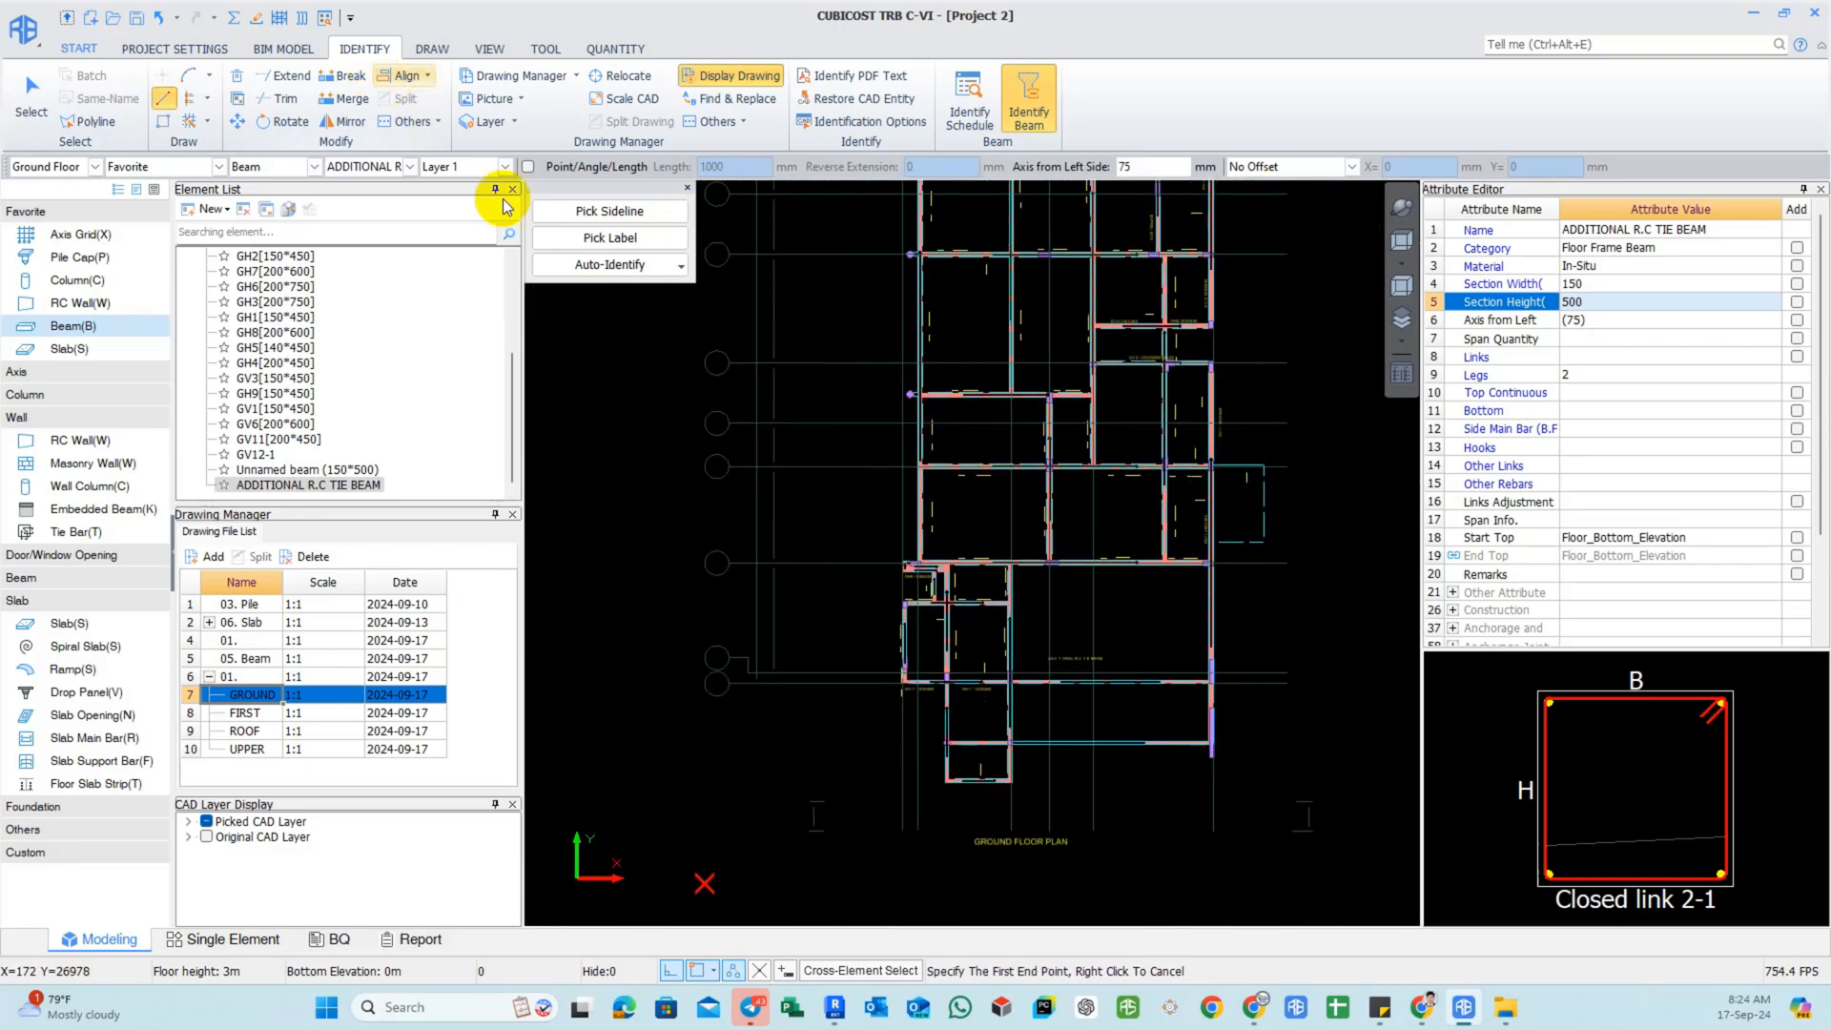
Inspect the identified beams and columns in 3D, and return to the plan view.
middle_click_drag(1202, 262, 1171, 387)
left_click(1404, 206)
left_click_drag(1060, 521, 1168, 377)
scroll(1074, 423, "up", 3)
left_click_drag(1074, 423, 1076, 481)
scroll(802, 710, "up", 5)
middle_click_drag(811, 710, 938, 653)
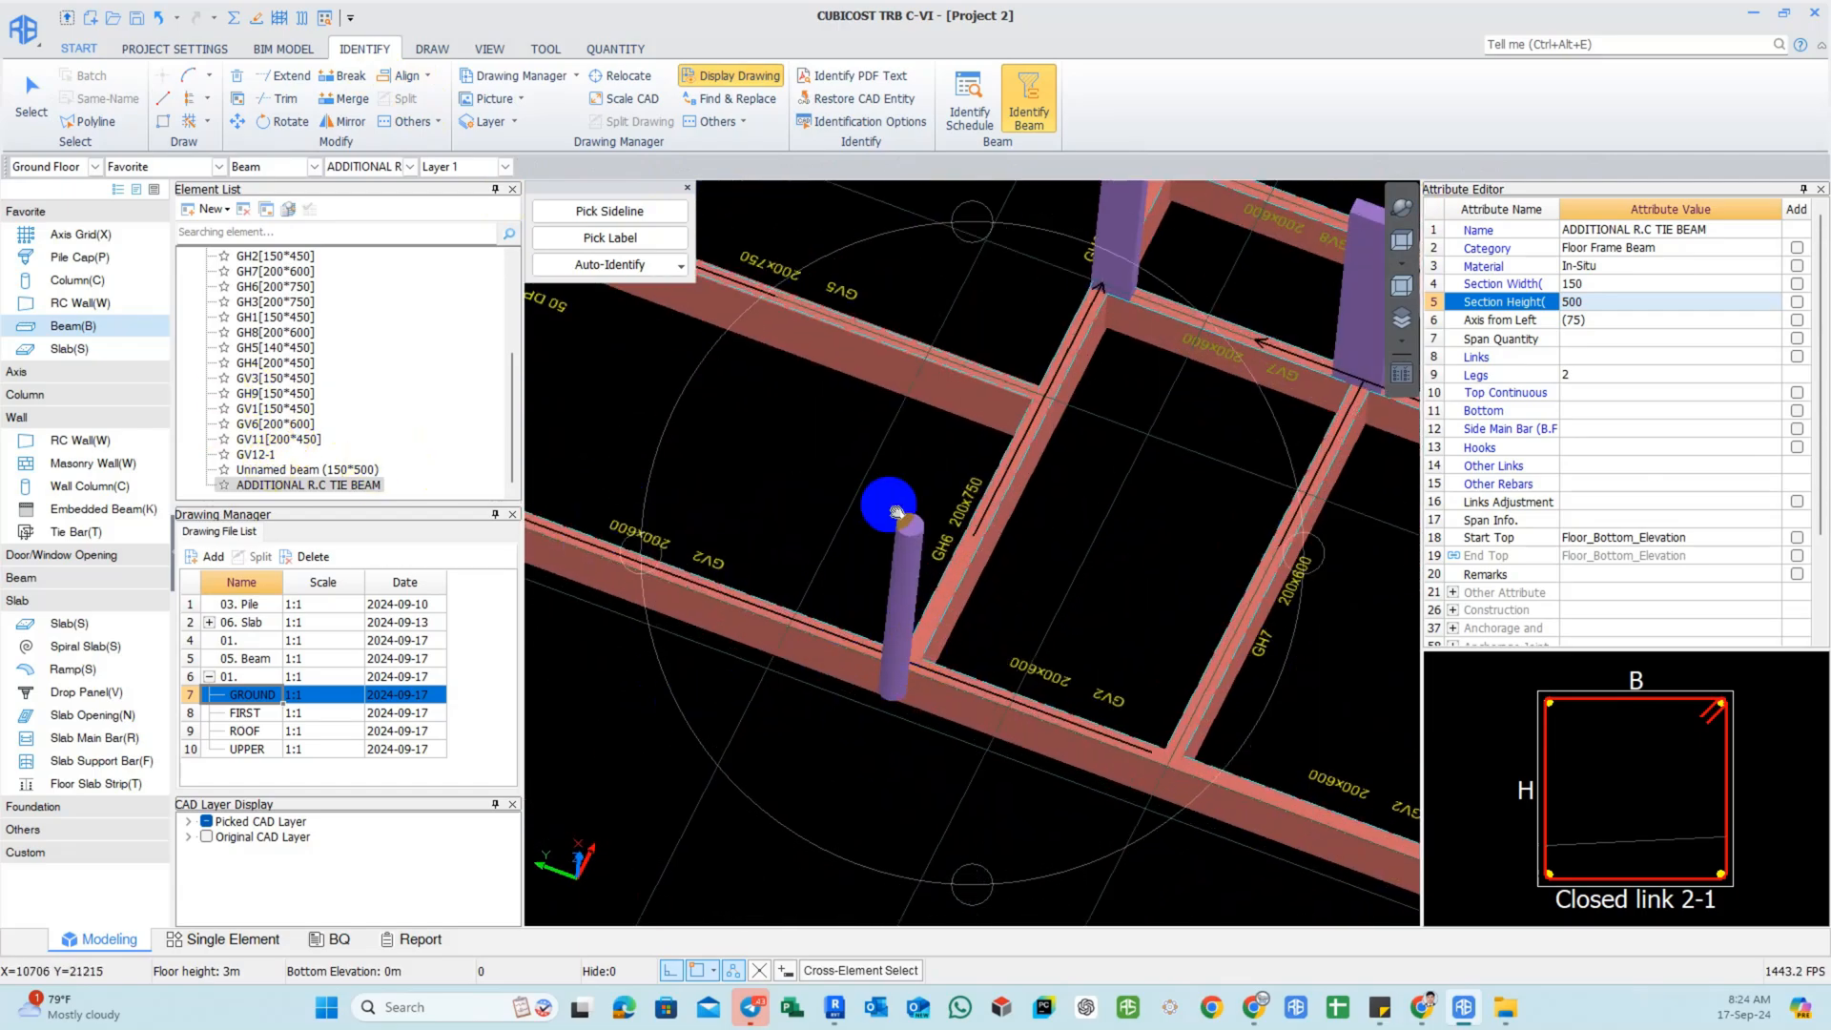
scroll(890, 504, "down", 1)
left_click_drag(890, 503, 887, 506)
key("ctrl+Return")
middle_click_drag(887, 506, 810, 315)
scroll(923, 445, "down", 2)
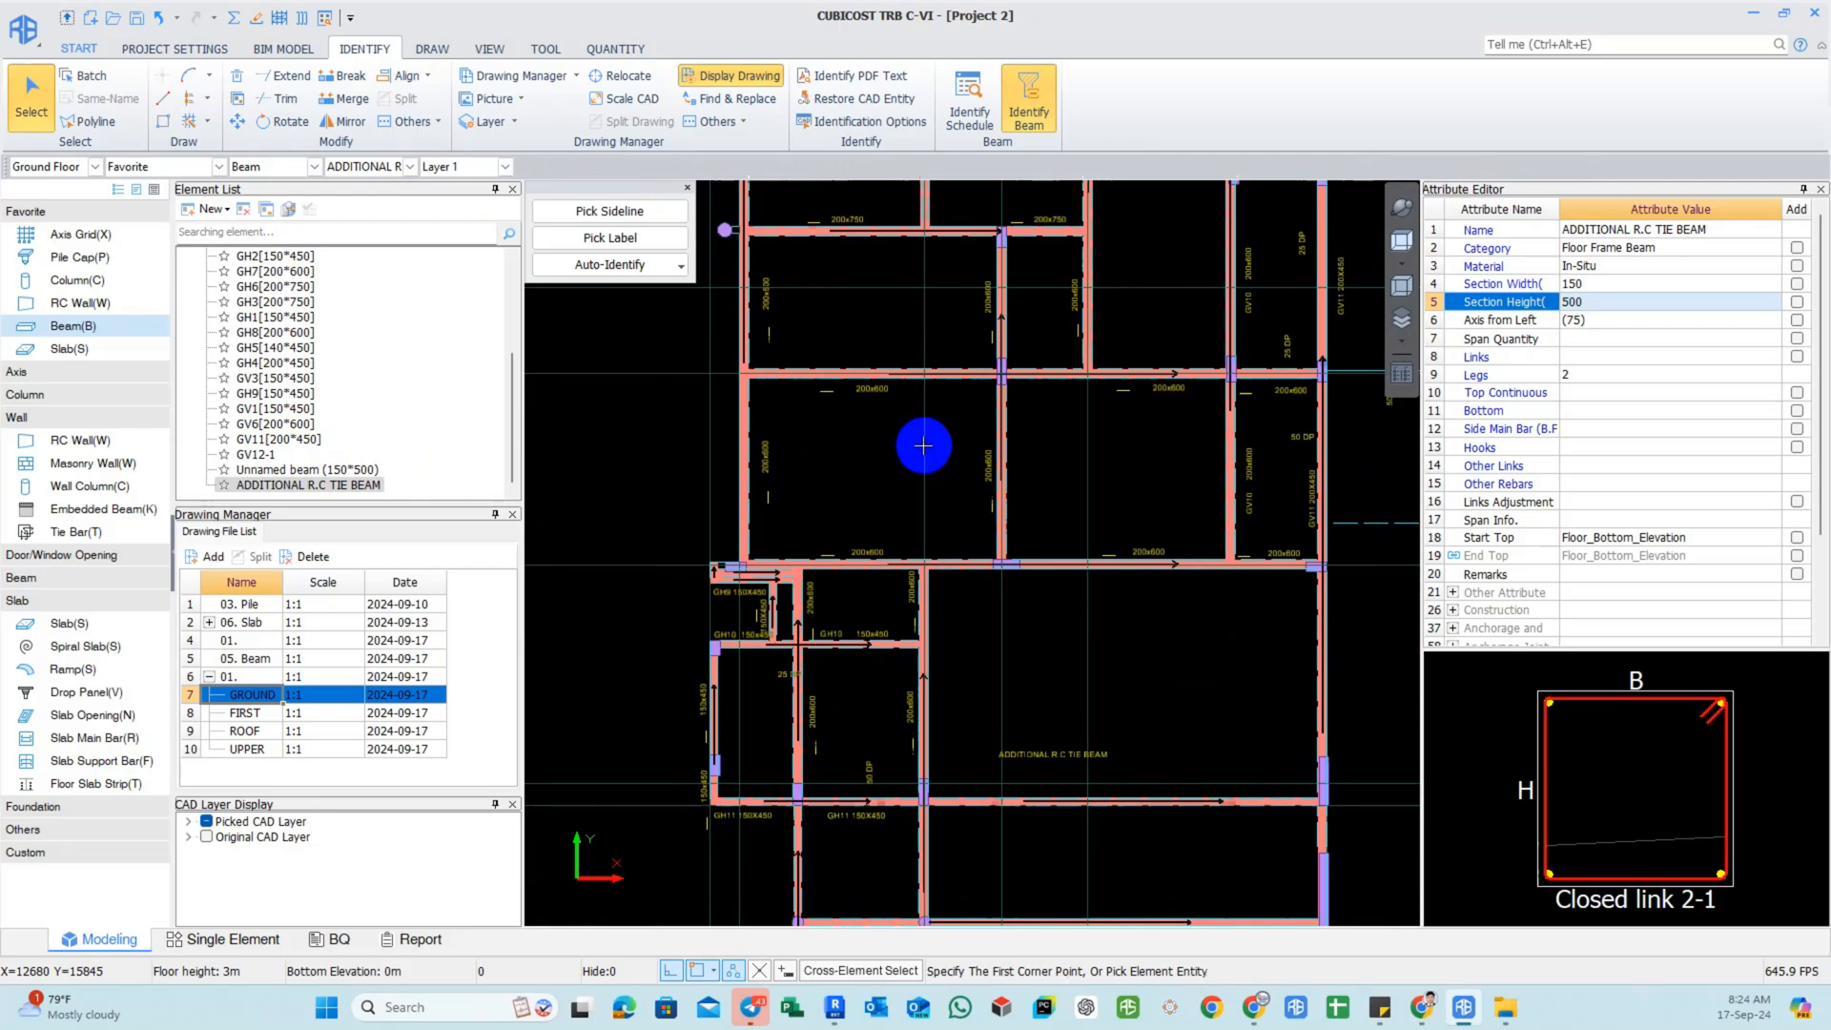
Quick-select all entities of Unnamed beam (150*500) and delete them from the model.
right_click(923, 445)
right_click(261, 471)
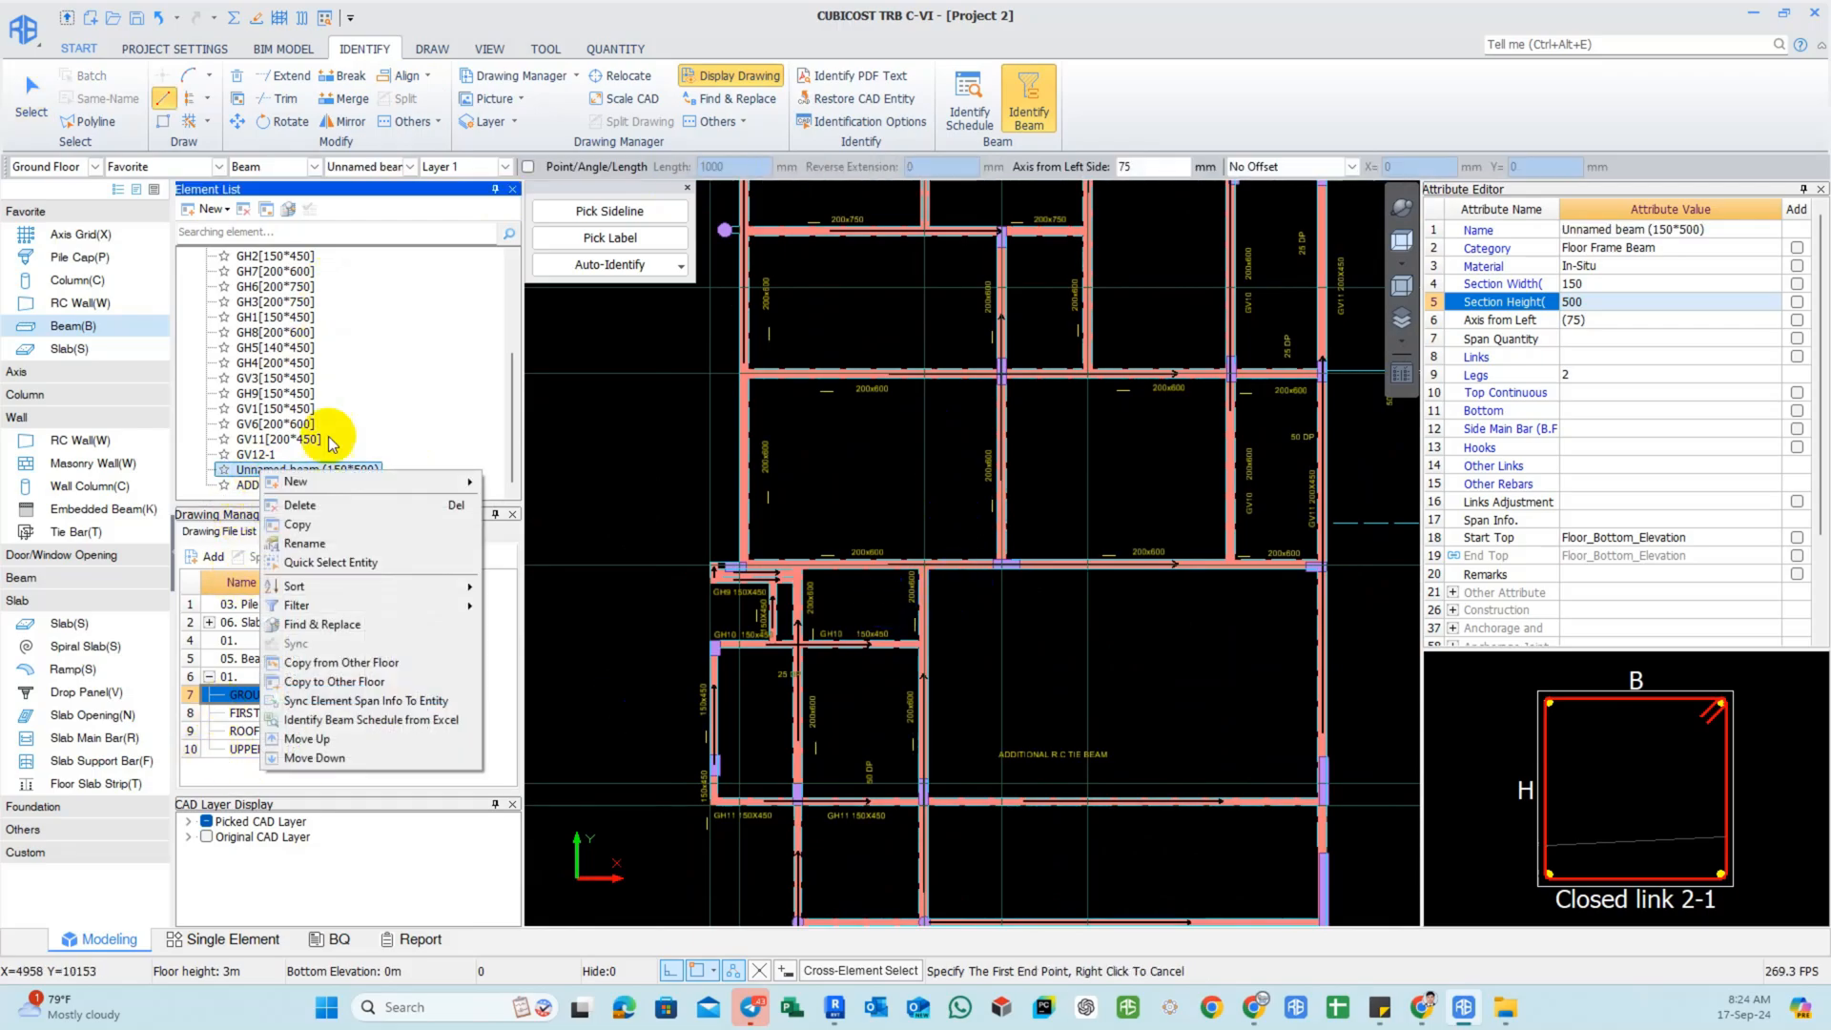
left_click(321, 562)
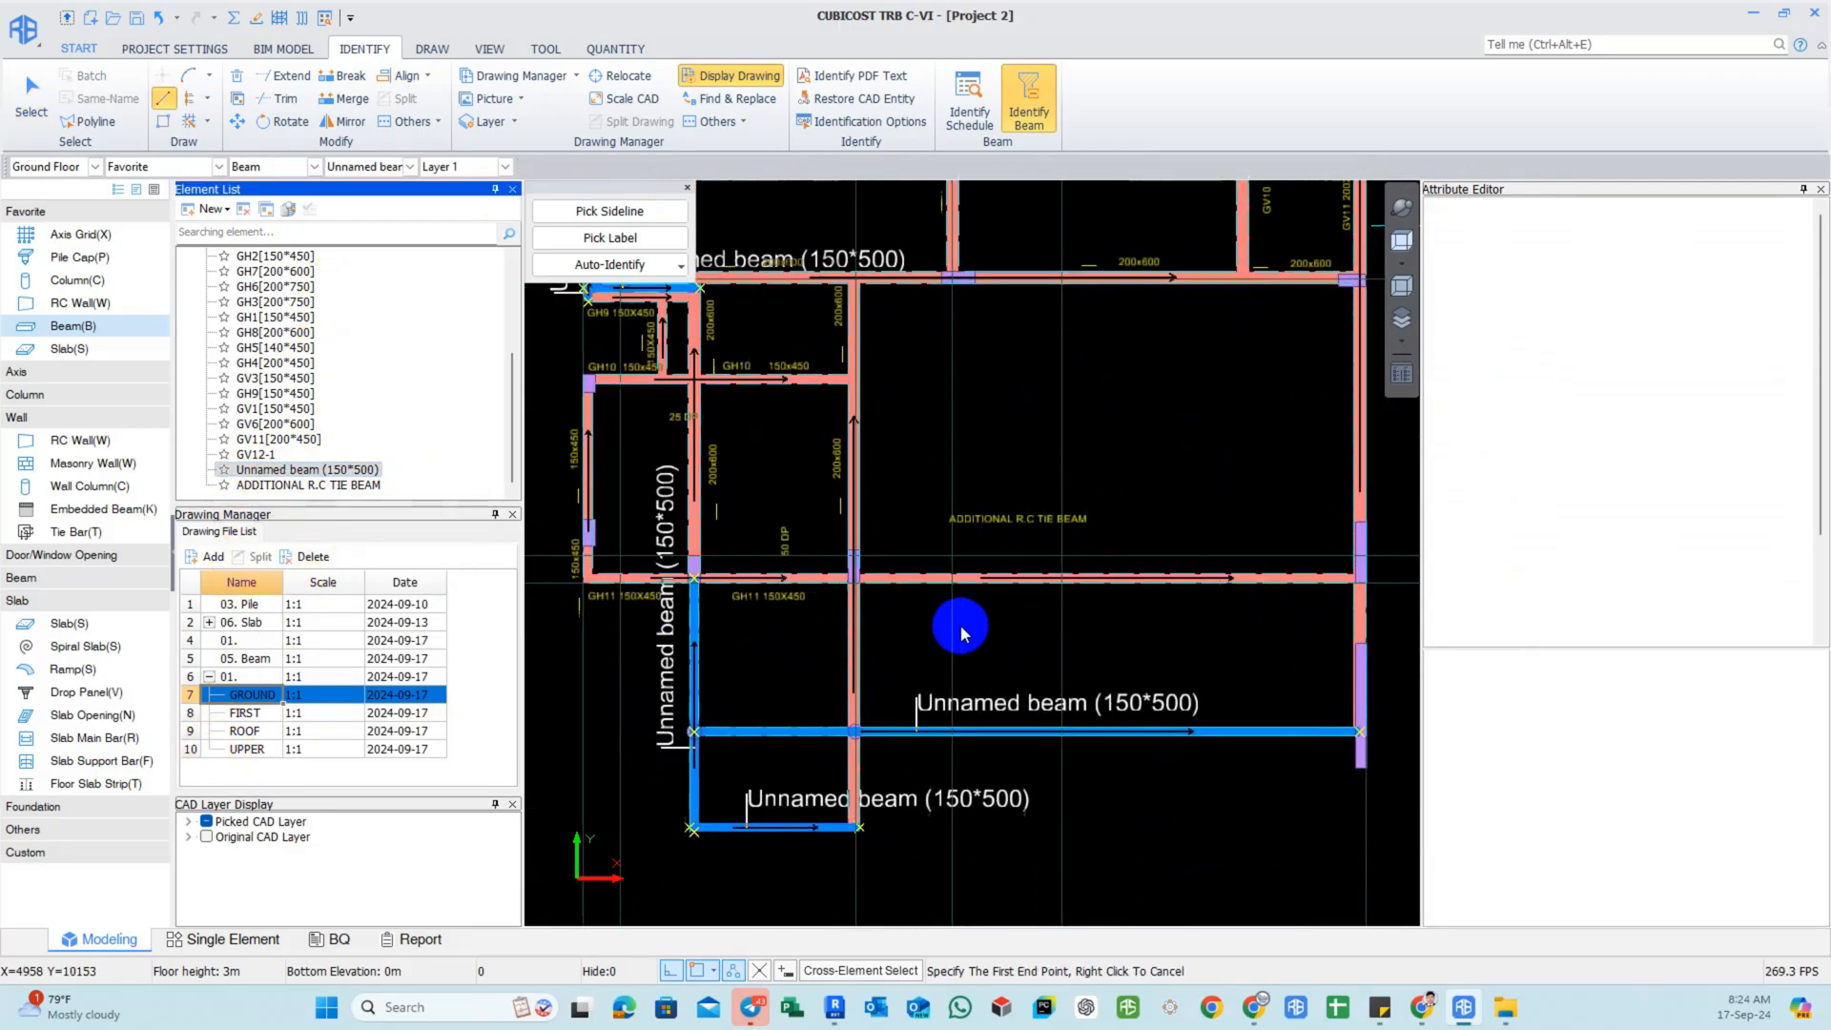
key("Delete")
middle_click_drag(899, 638, 914, 599)
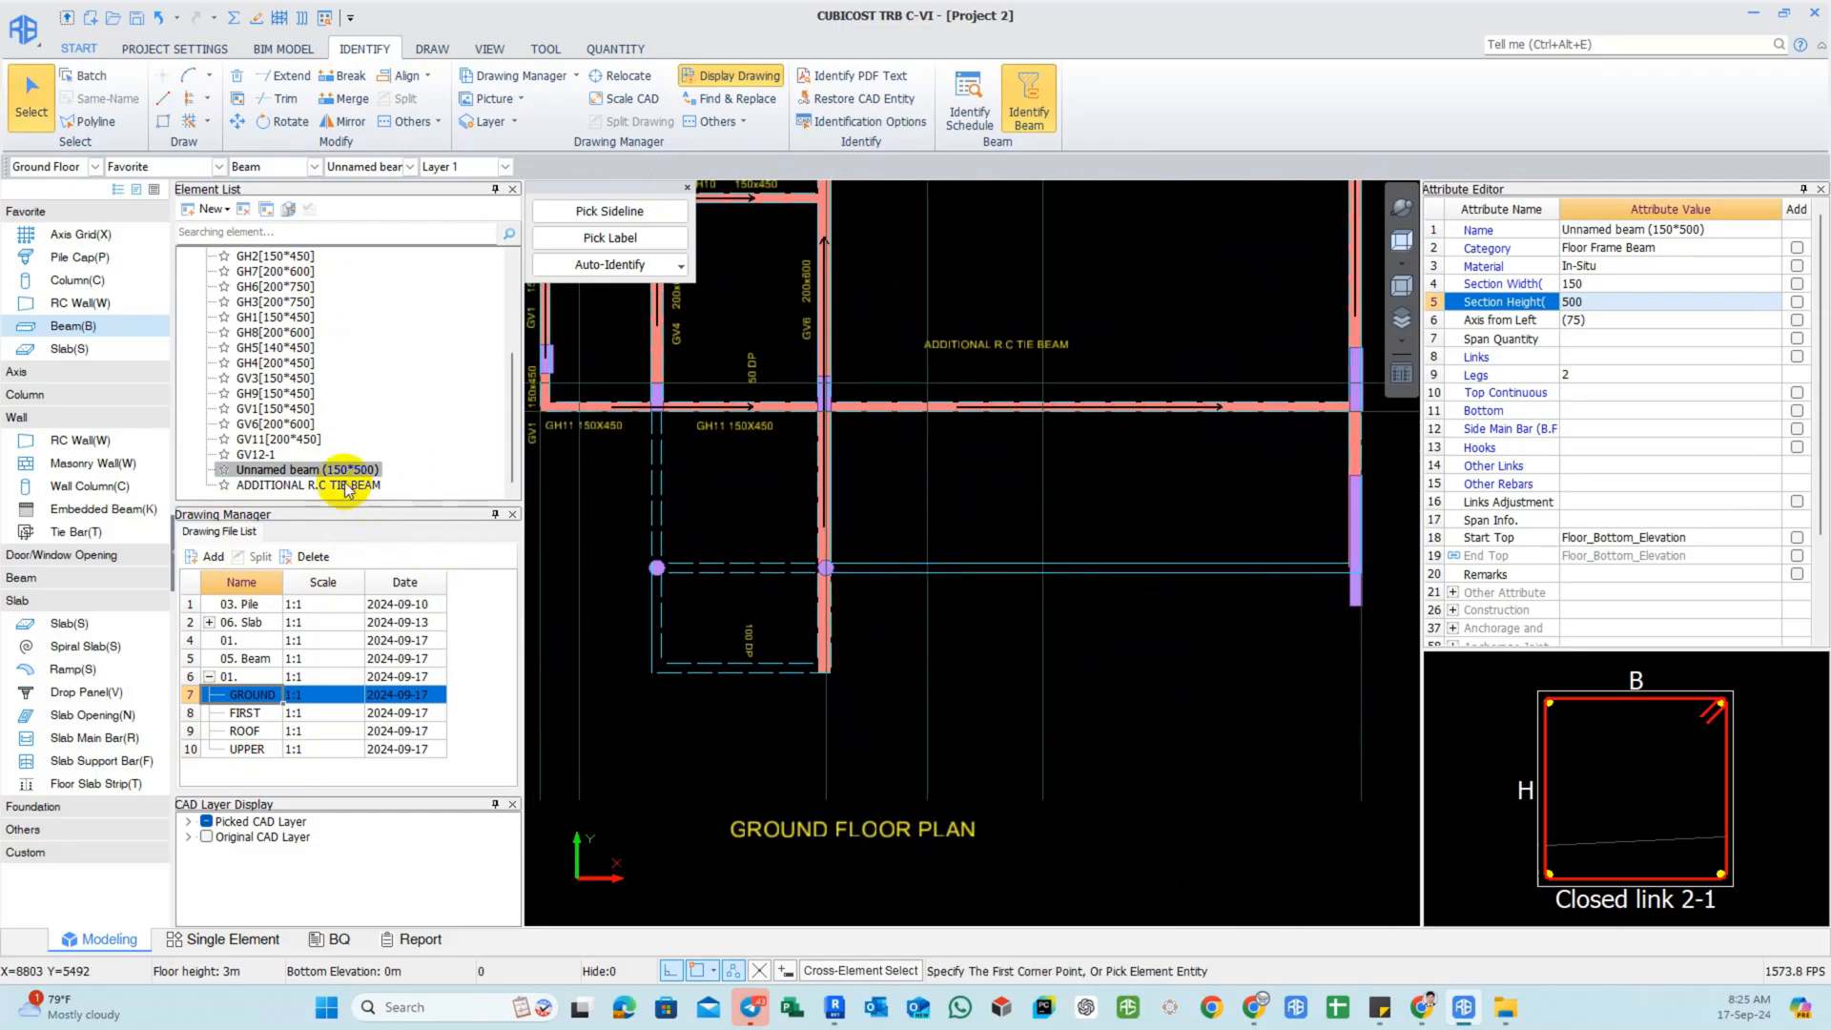
Quick-select all entities of ADDITIONAL R.C TIE BEAM and delete them from the model.
right_click(329, 490)
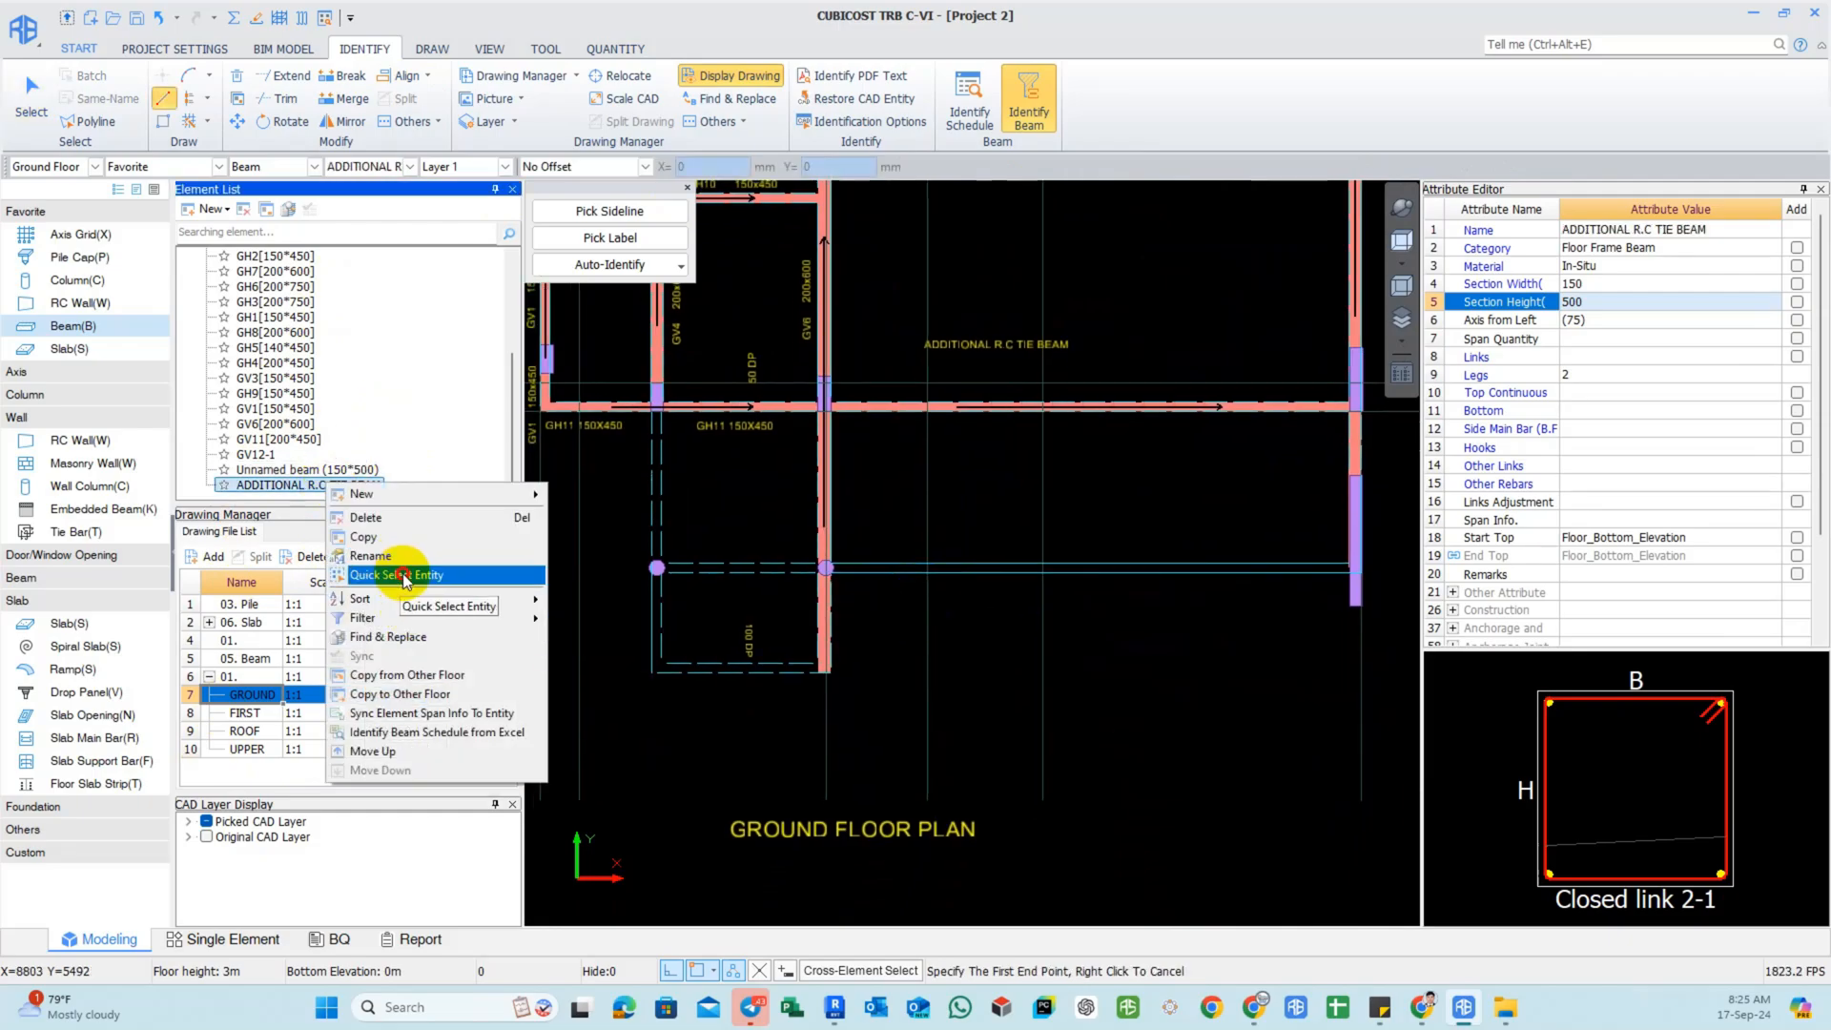
left_click(408, 576)
middle_click_drag(776, 595, 797, 552)
key("Delete")
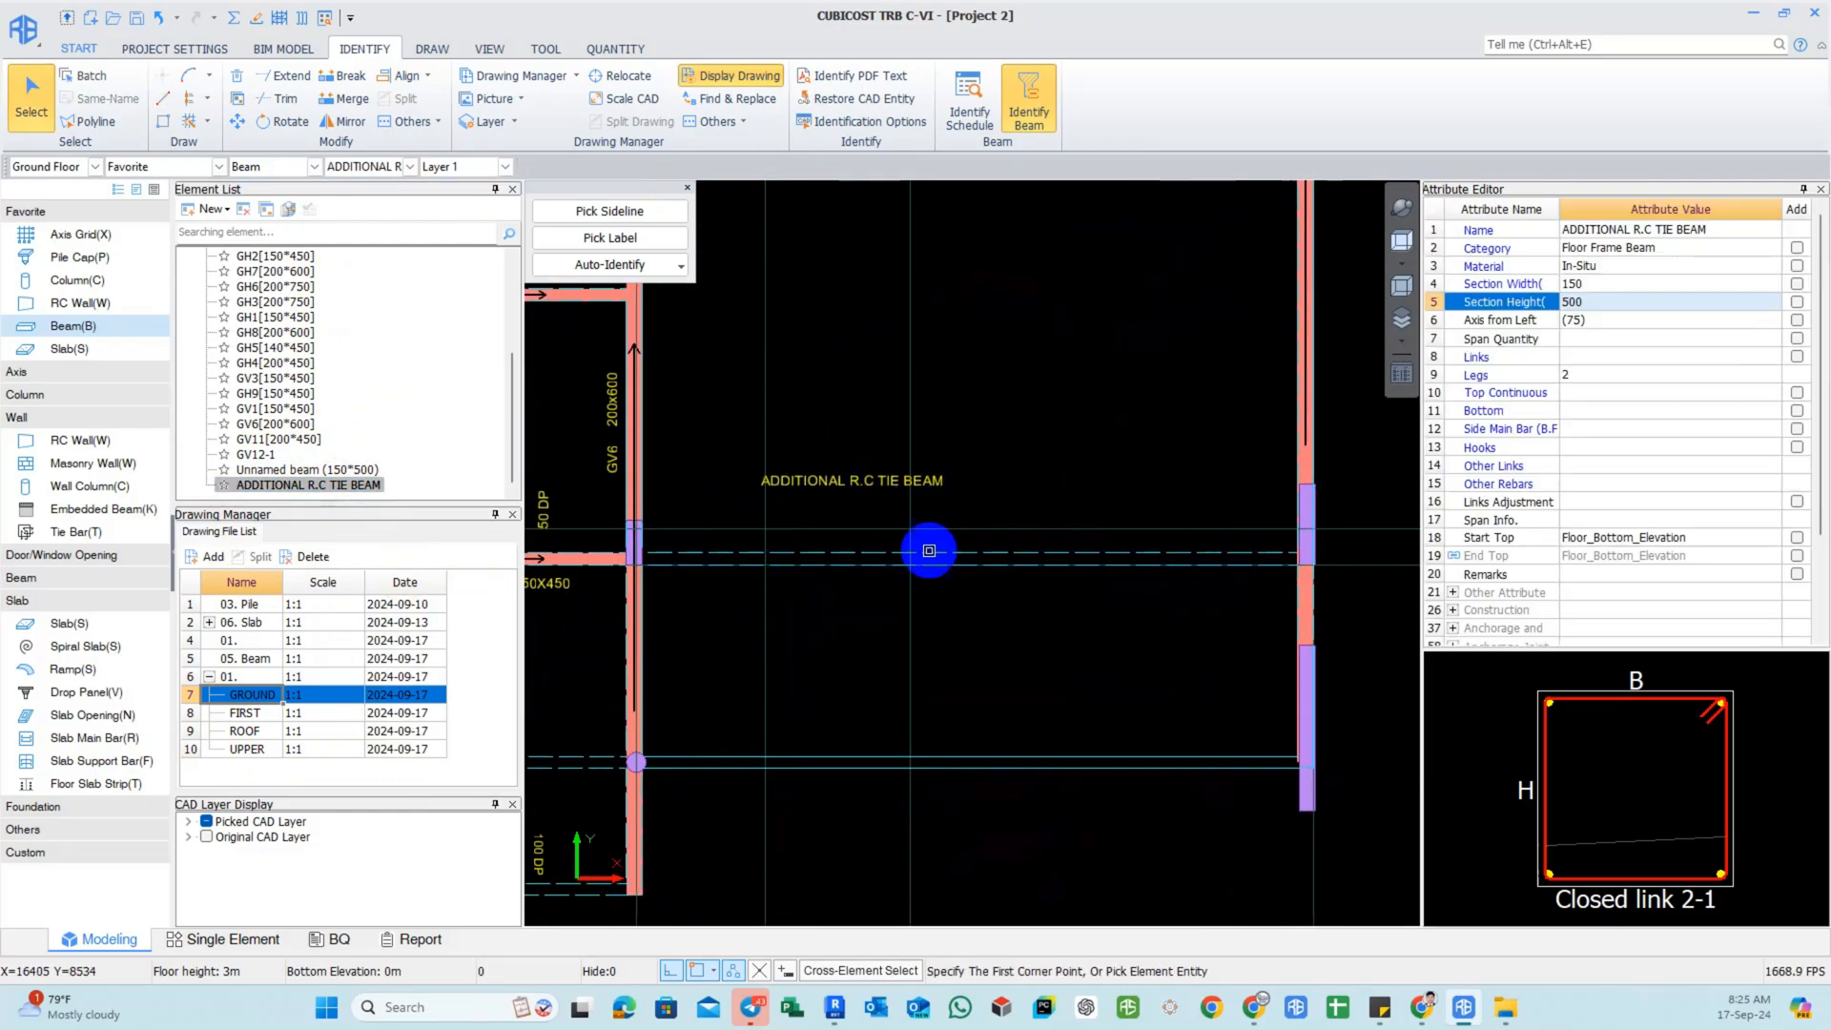
middle_click_drag(928, 550, 950, 571)
Delete the Unnamed beam (150*500) and ADDITIONAL R.C TIE BEAM definitions from the beam elements.
left_click(286, 488, "shift")
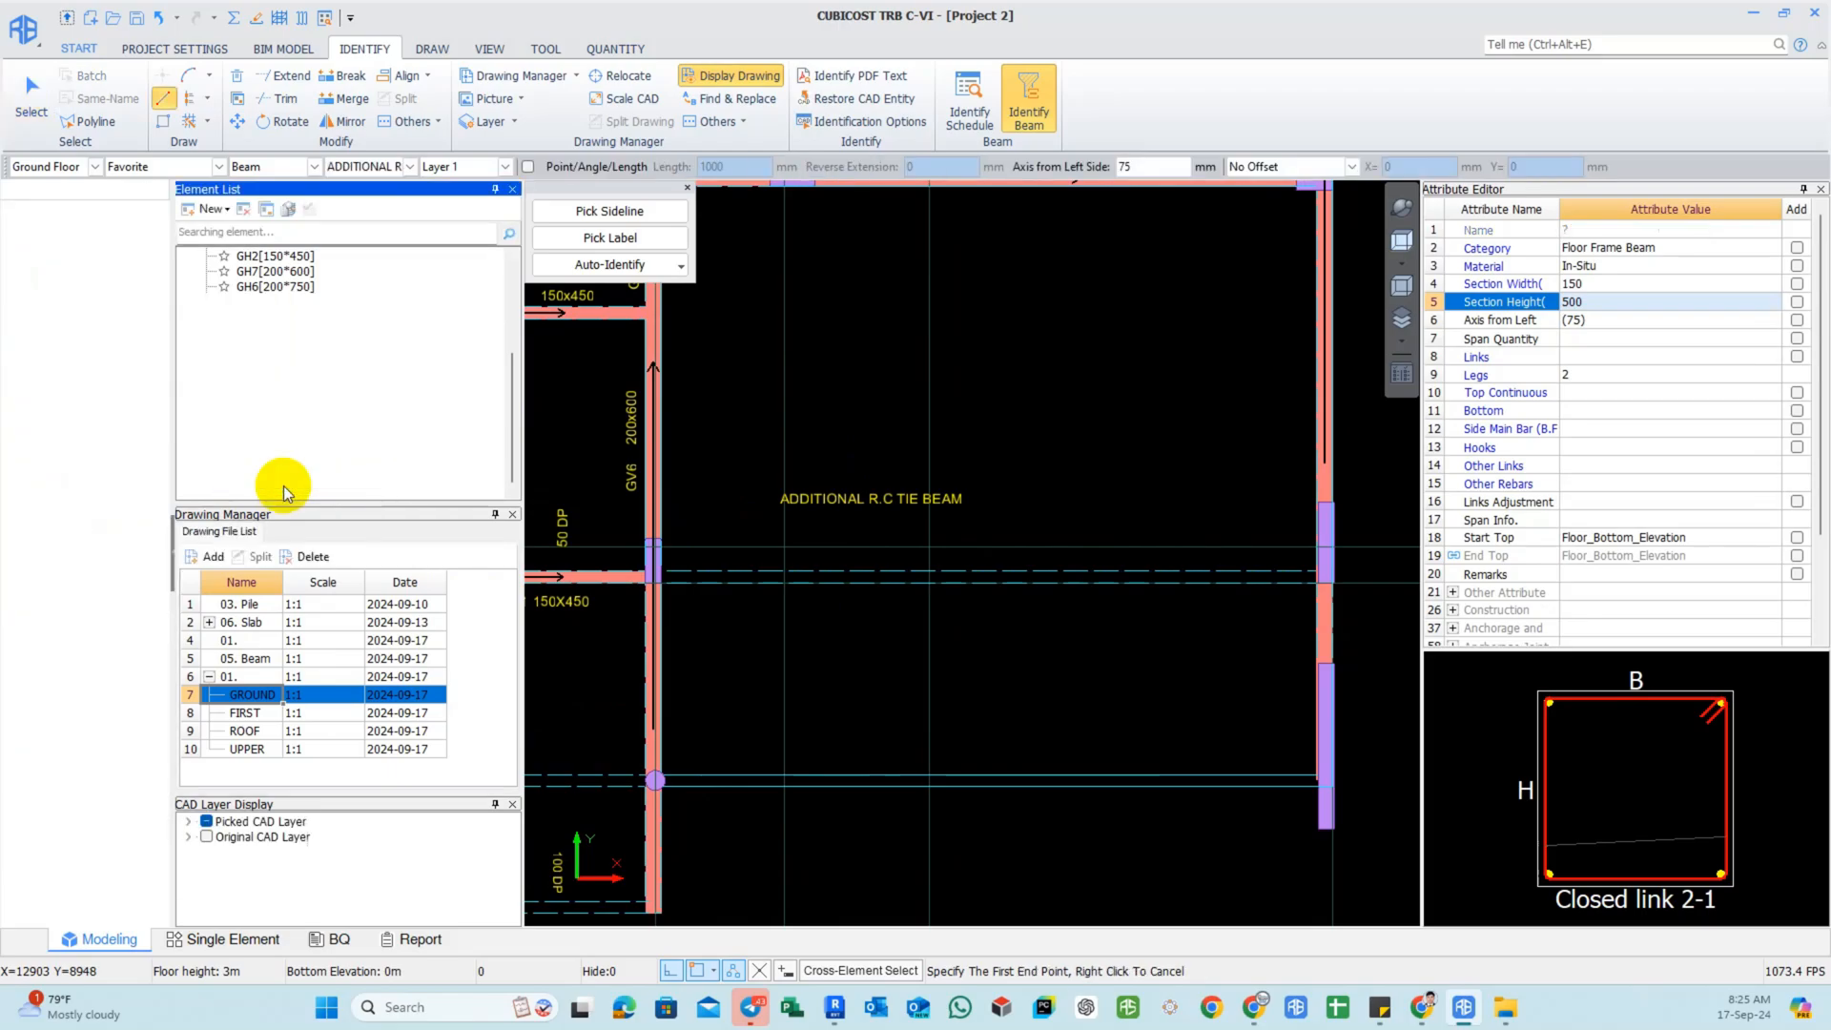
right_click(286, 488)
left_click(326, 522)
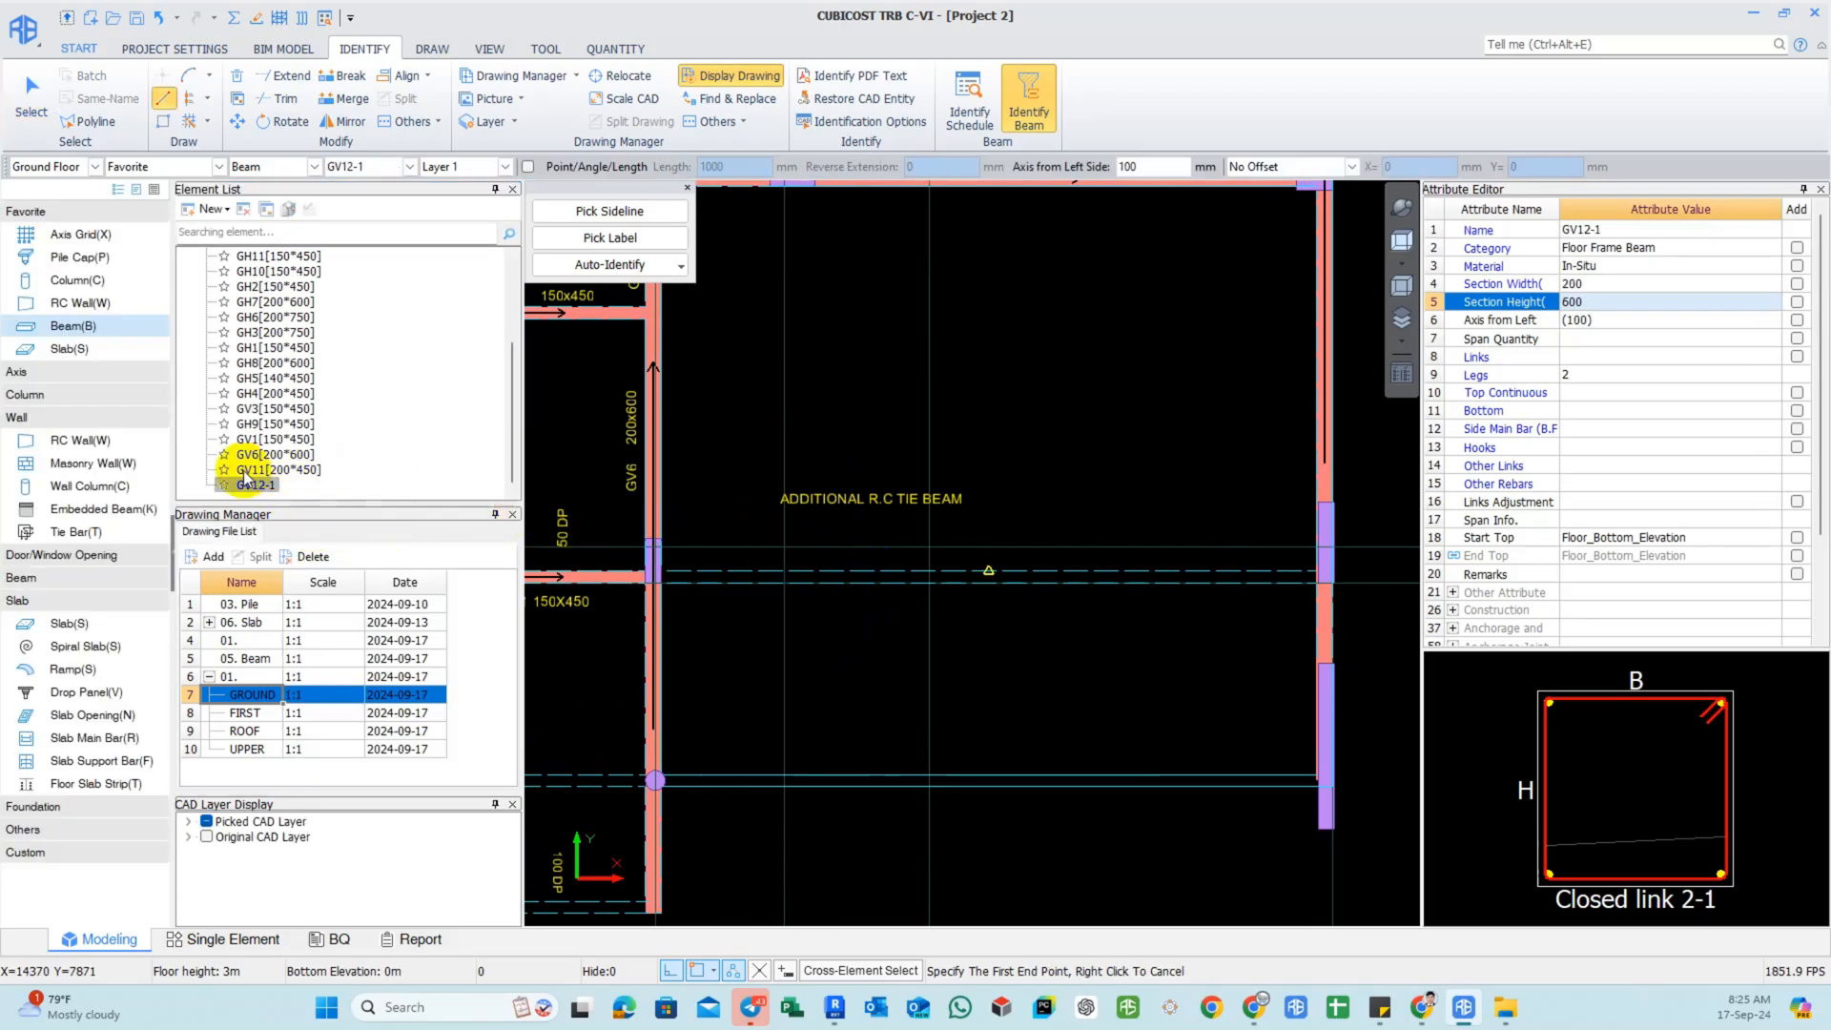
Quick-select the GV12-1 beam entity in the model and change its element name to the existing GV12.
right_click(253, 489)
left_click(327, 556)
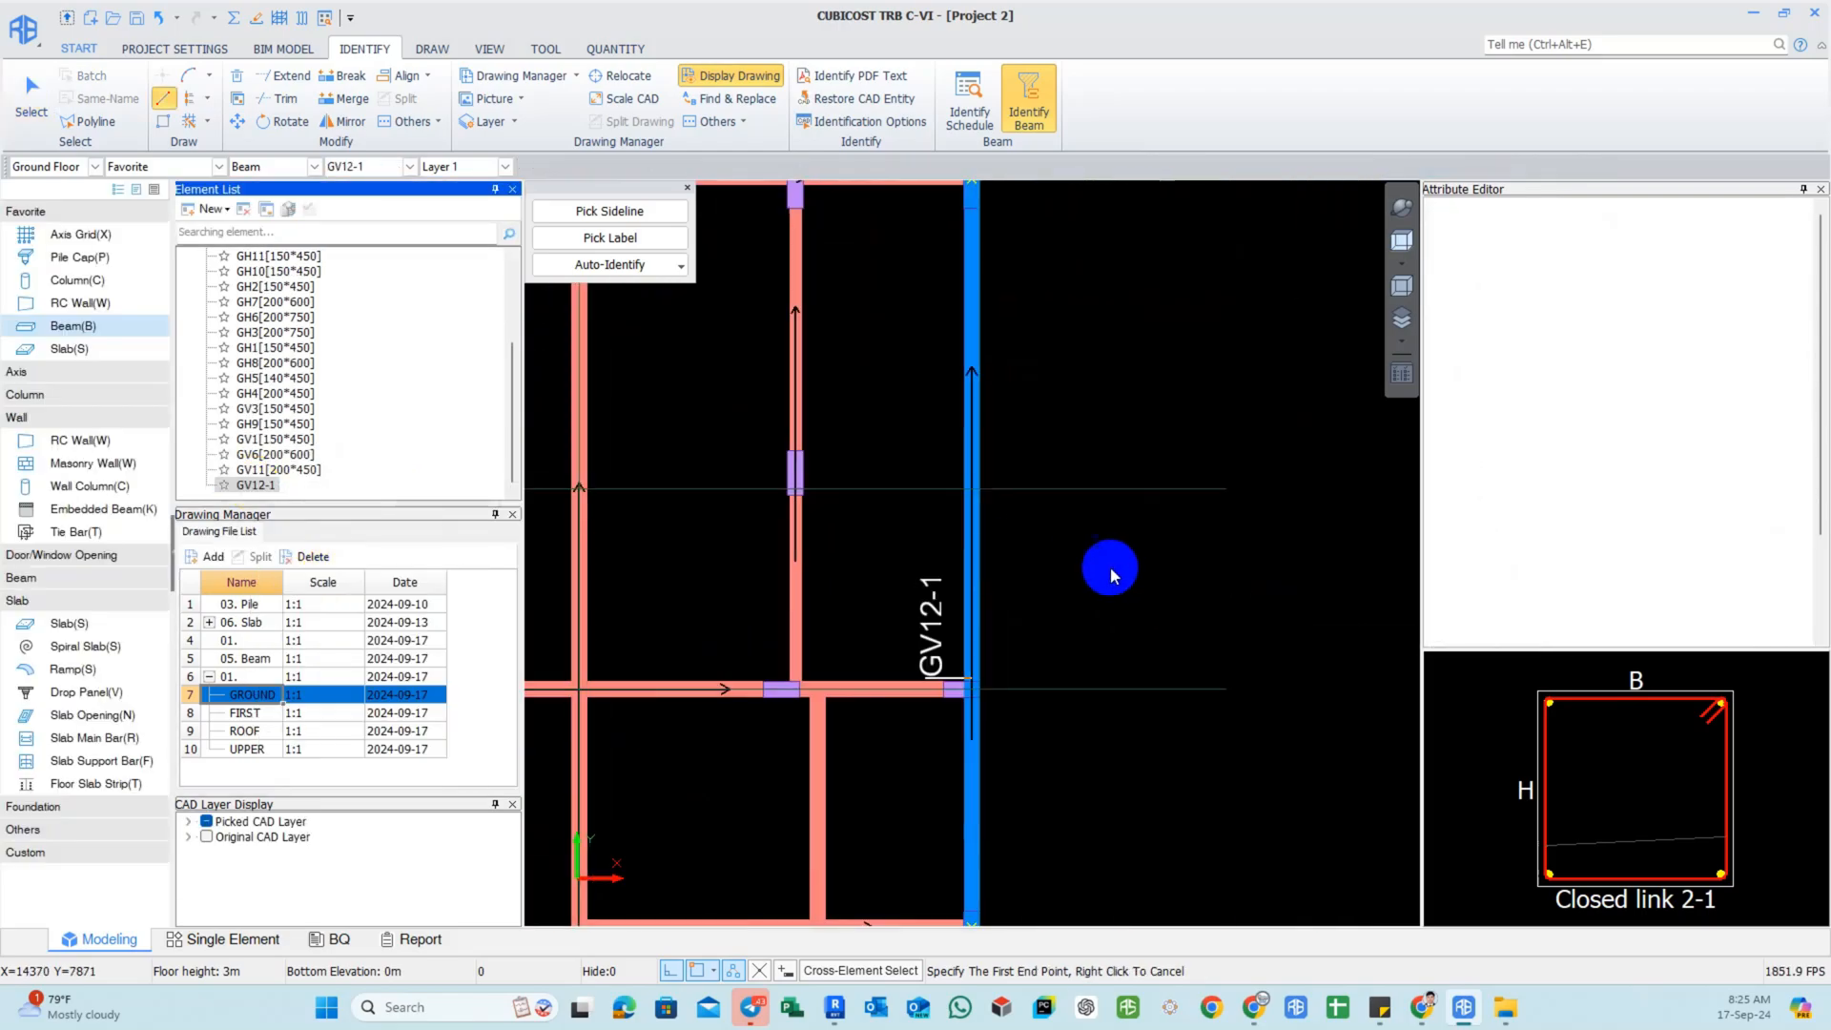
scroll(982, 556, "up", 4)
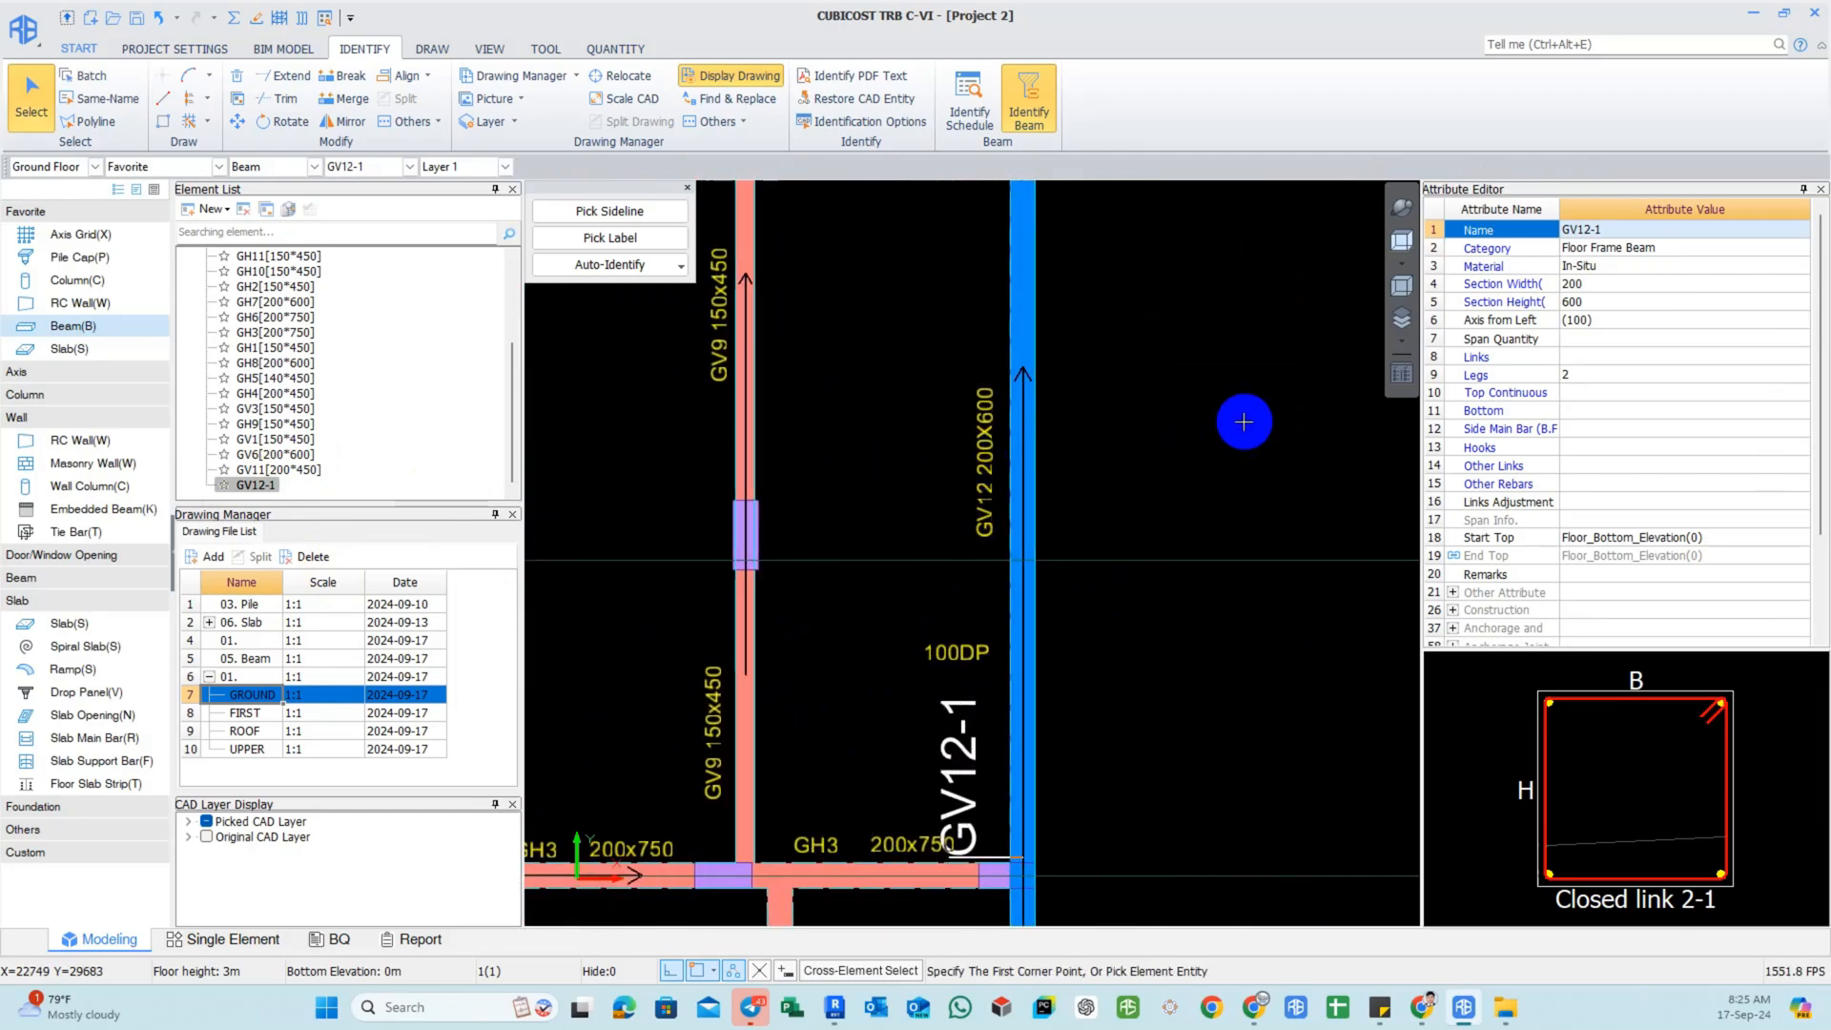
left_click(1800, 233)
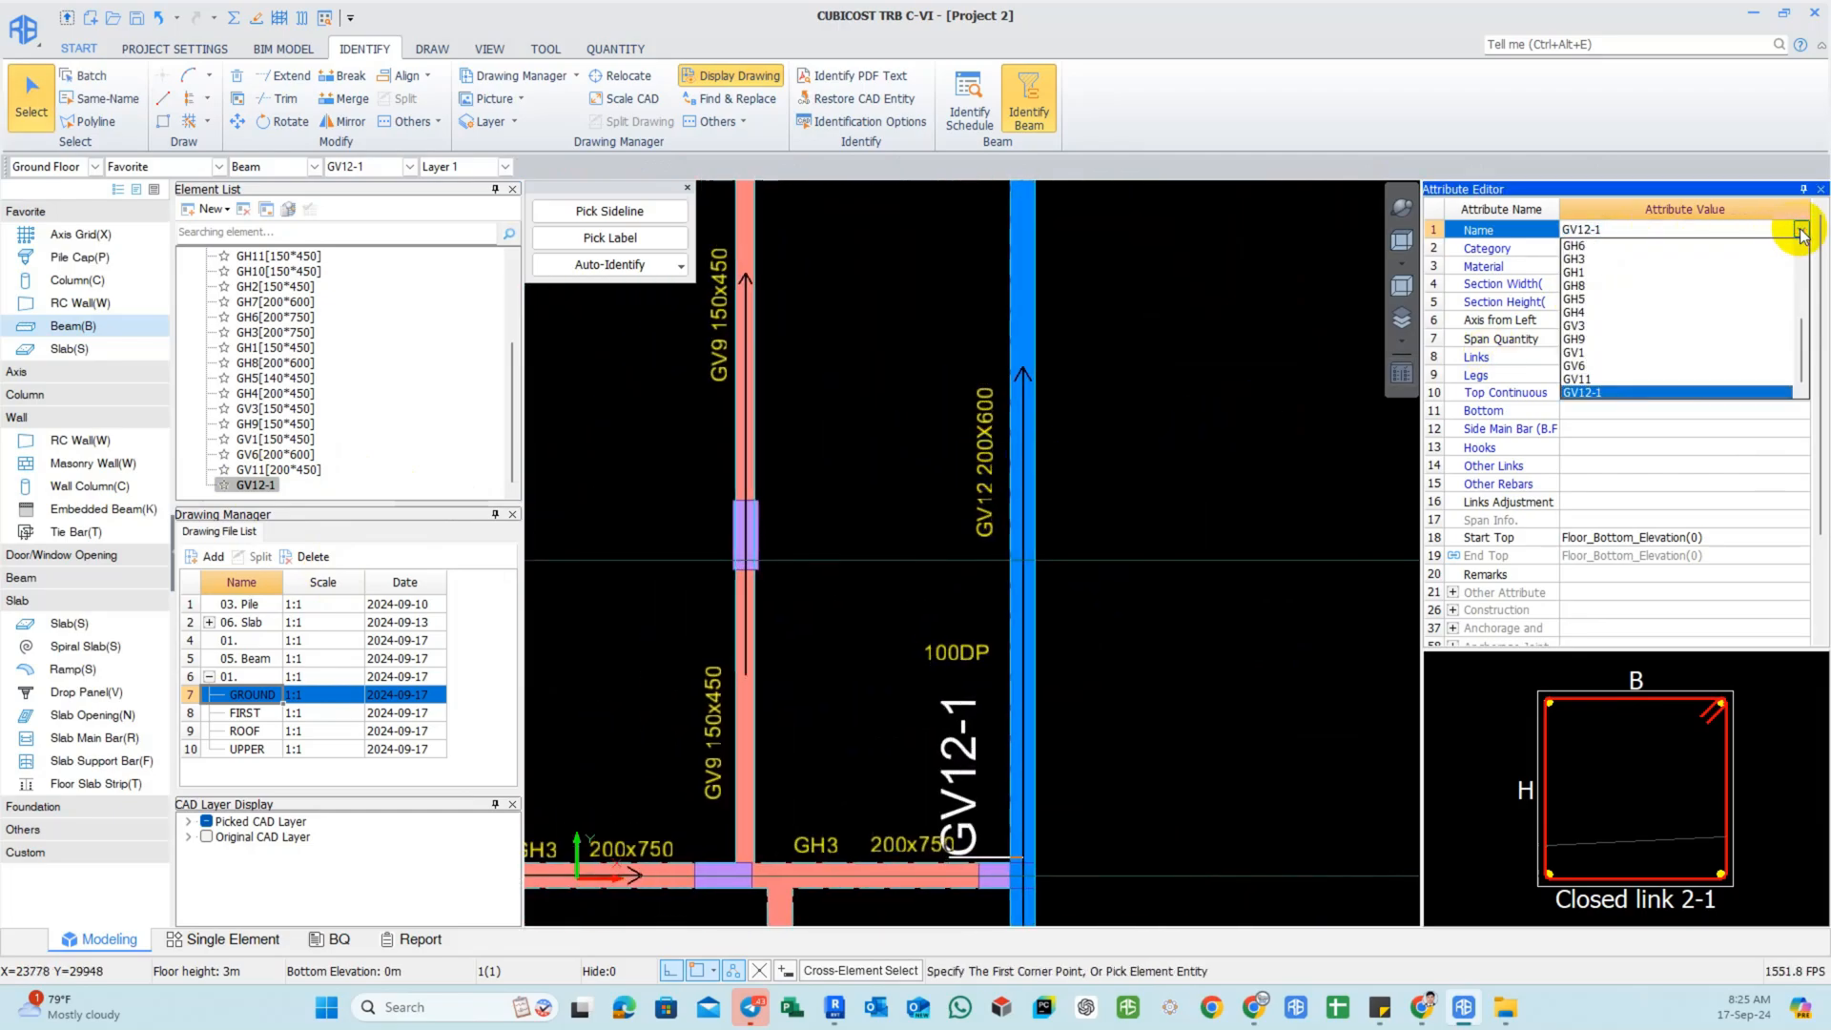
left_click(1585, 392)
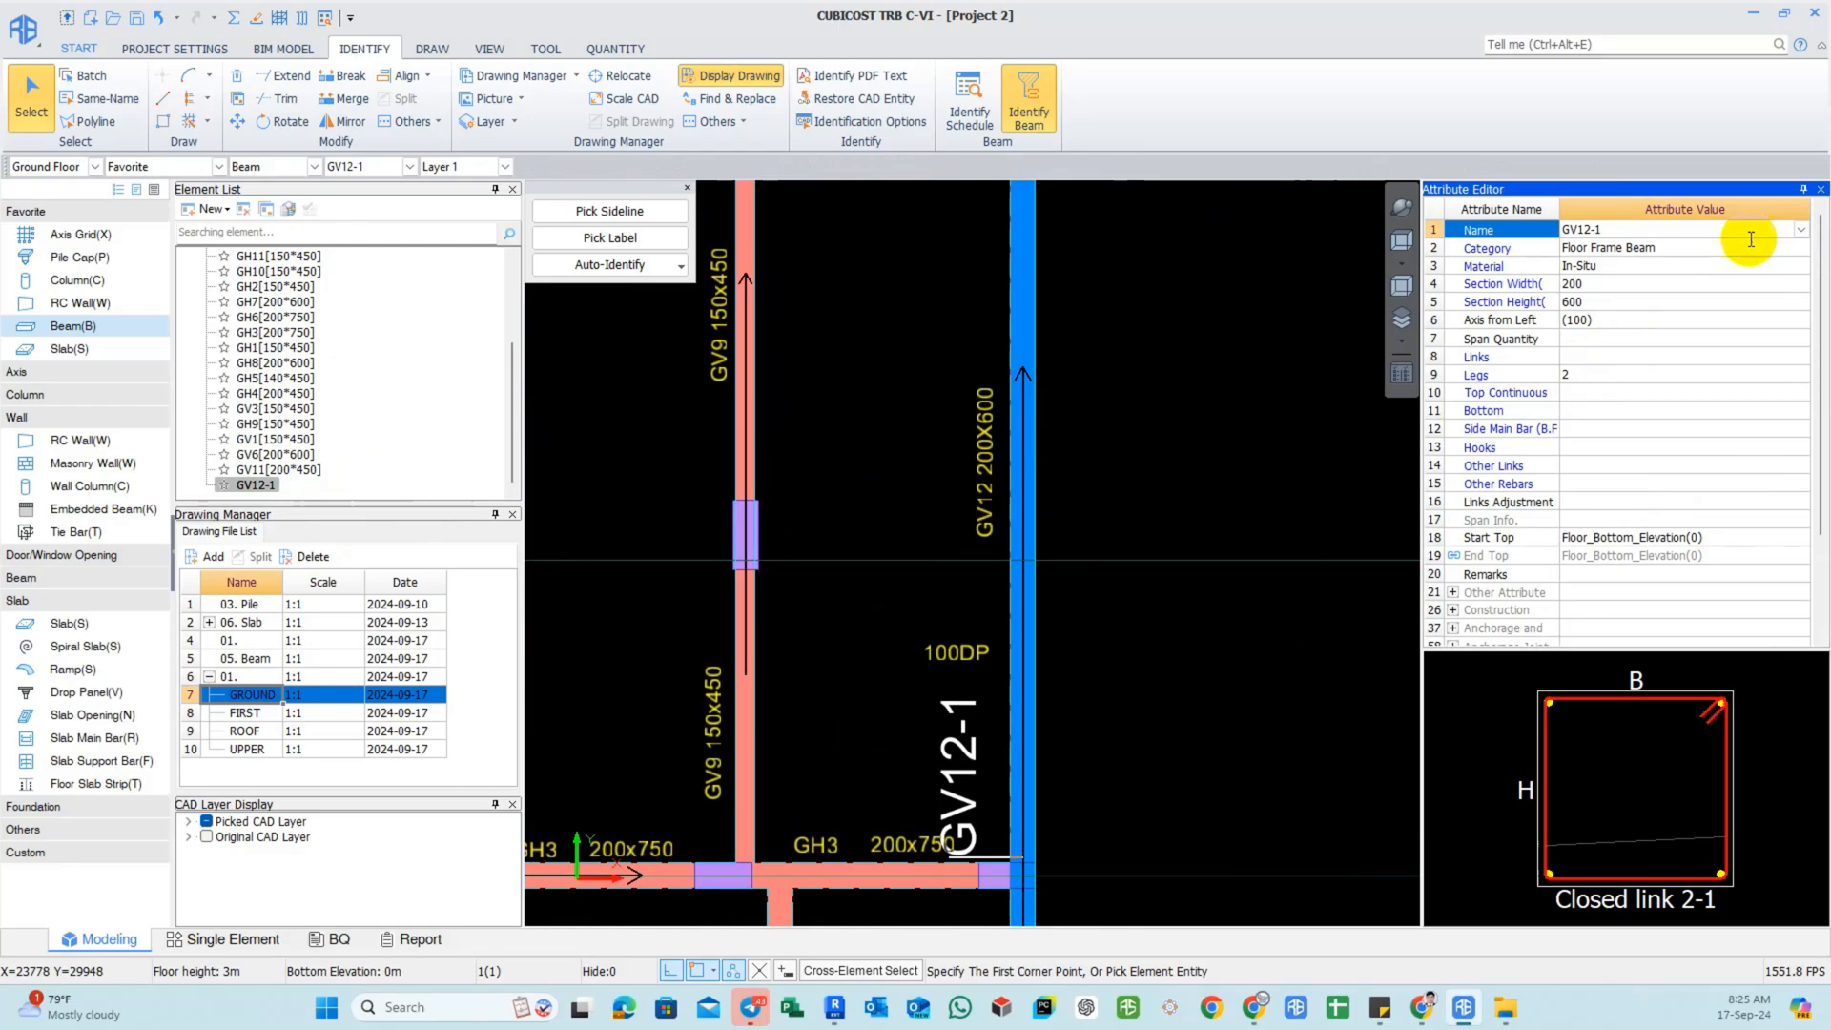
left_click(1801, 232)
scroll(1619, 361, "down", 1)
scroll(1618, 354, "up", 1)
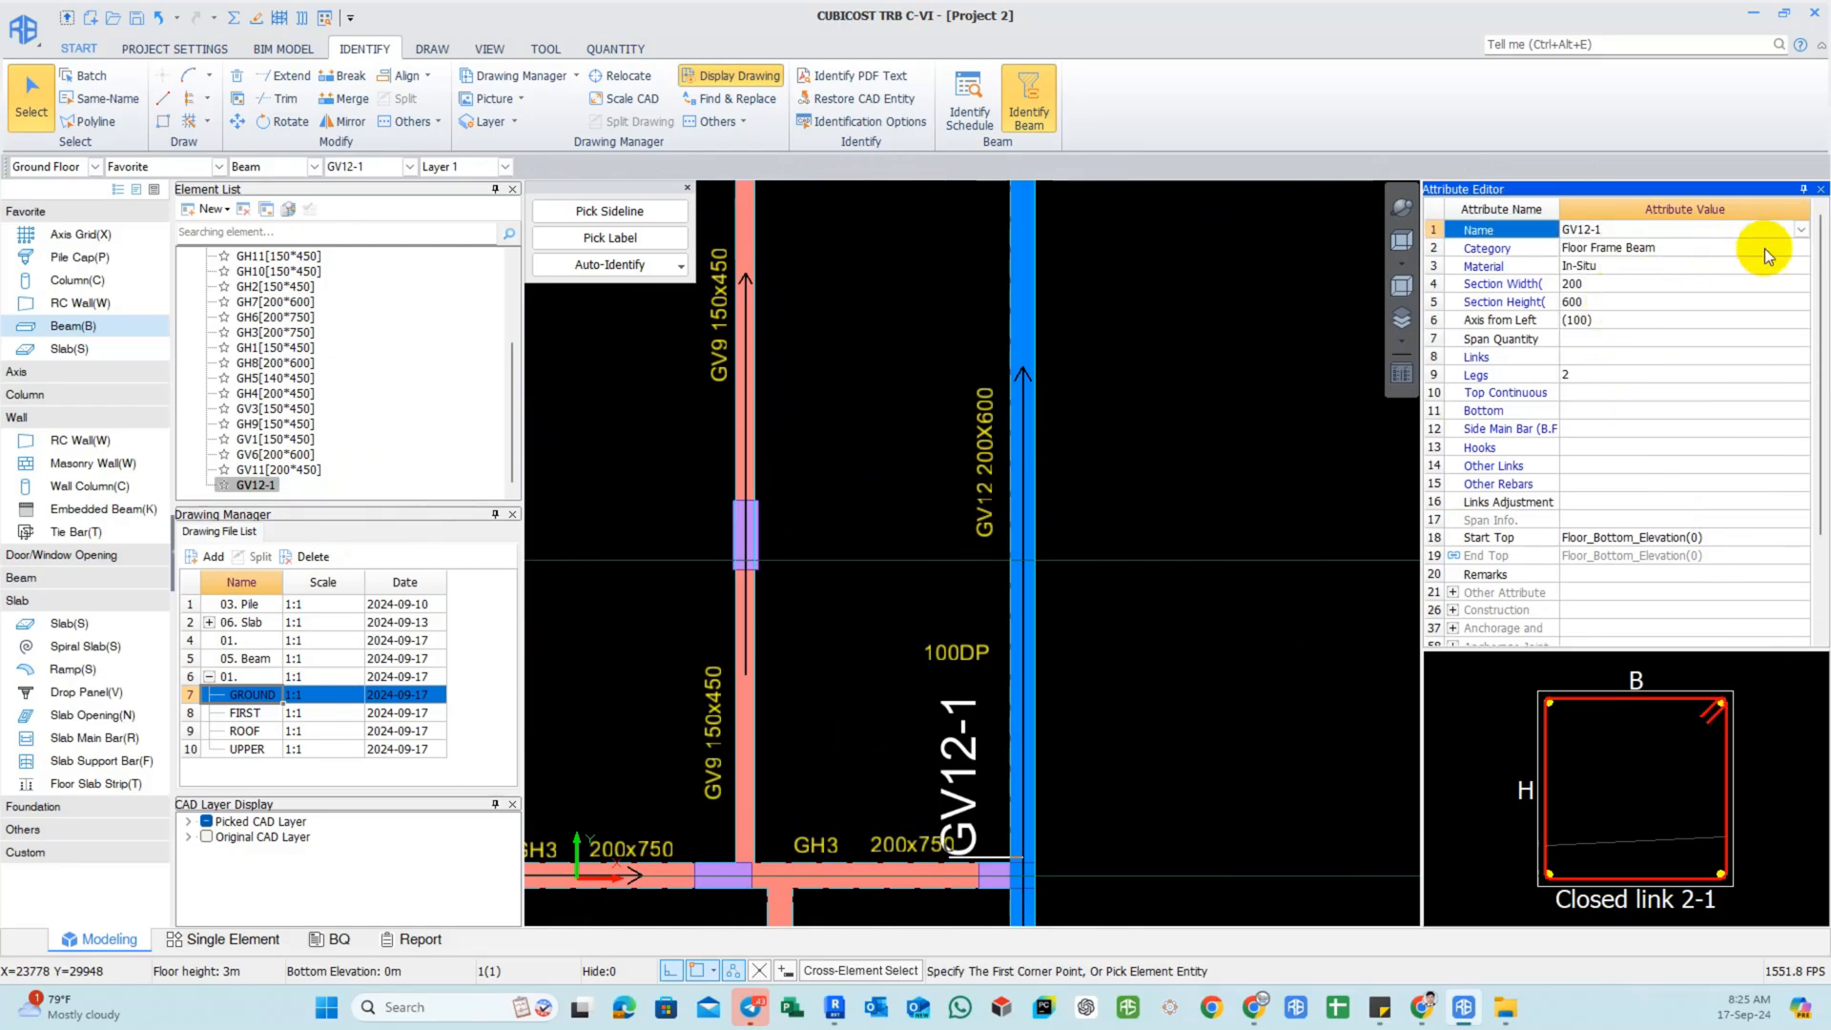
left_click(1800, 231)
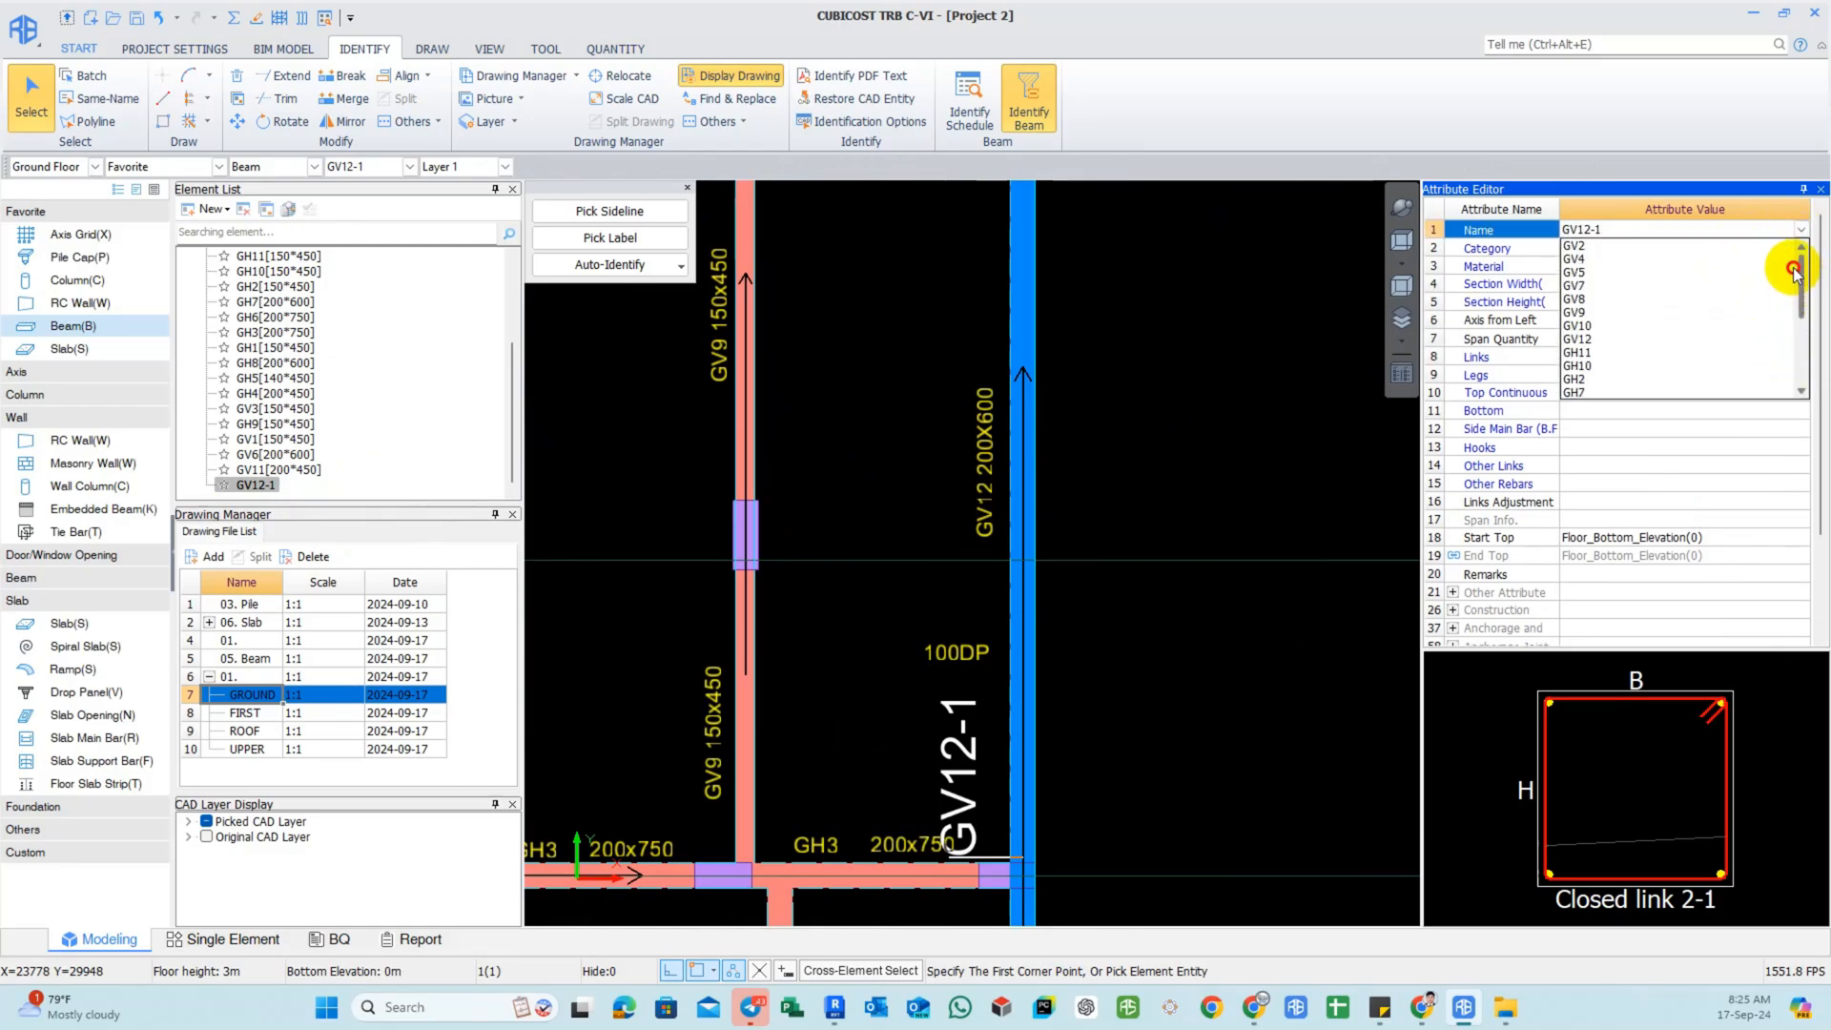
left_click(1588, 338)
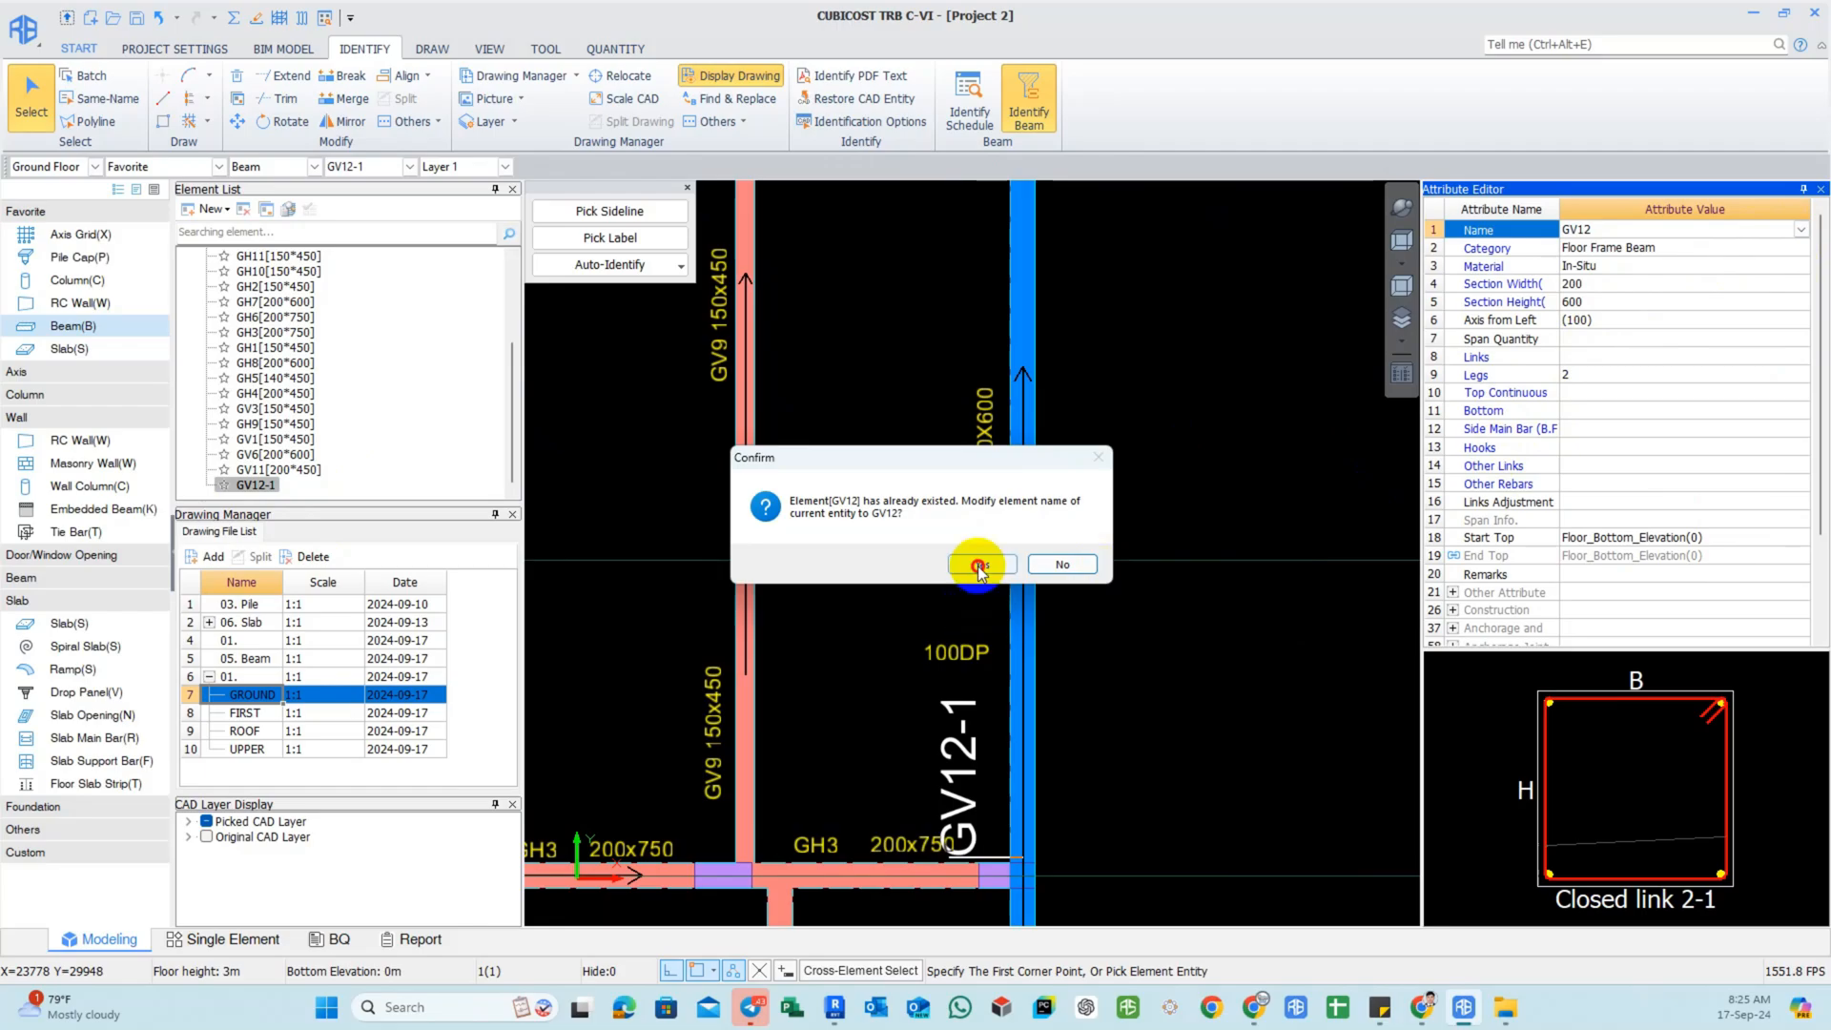
left_click(978, 566)
Delete the leftover GV12-1 definition from the beam elements.
scroll(974, 560, "down", 1)
middle_click_drag(974, 558, 1001, 519)
middle_click_drag(693, 598, 826, 448)
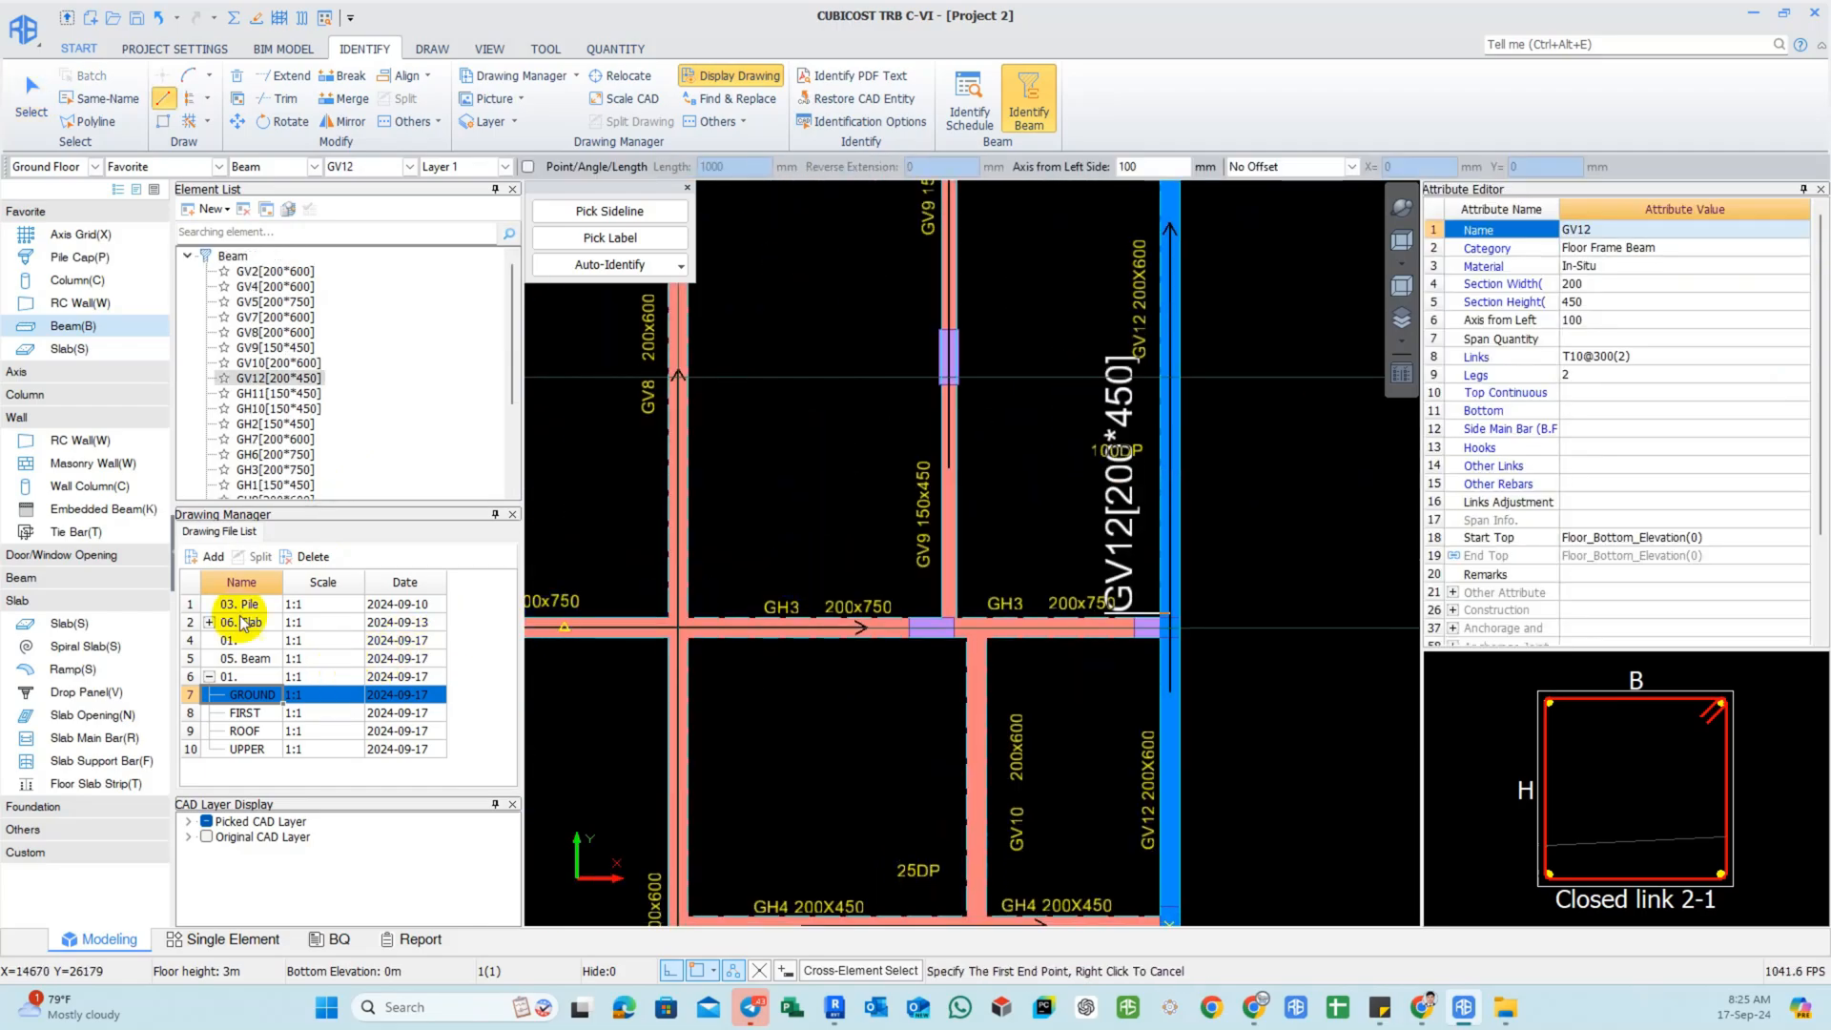
left_click_drag(513, 377, 505, 491)
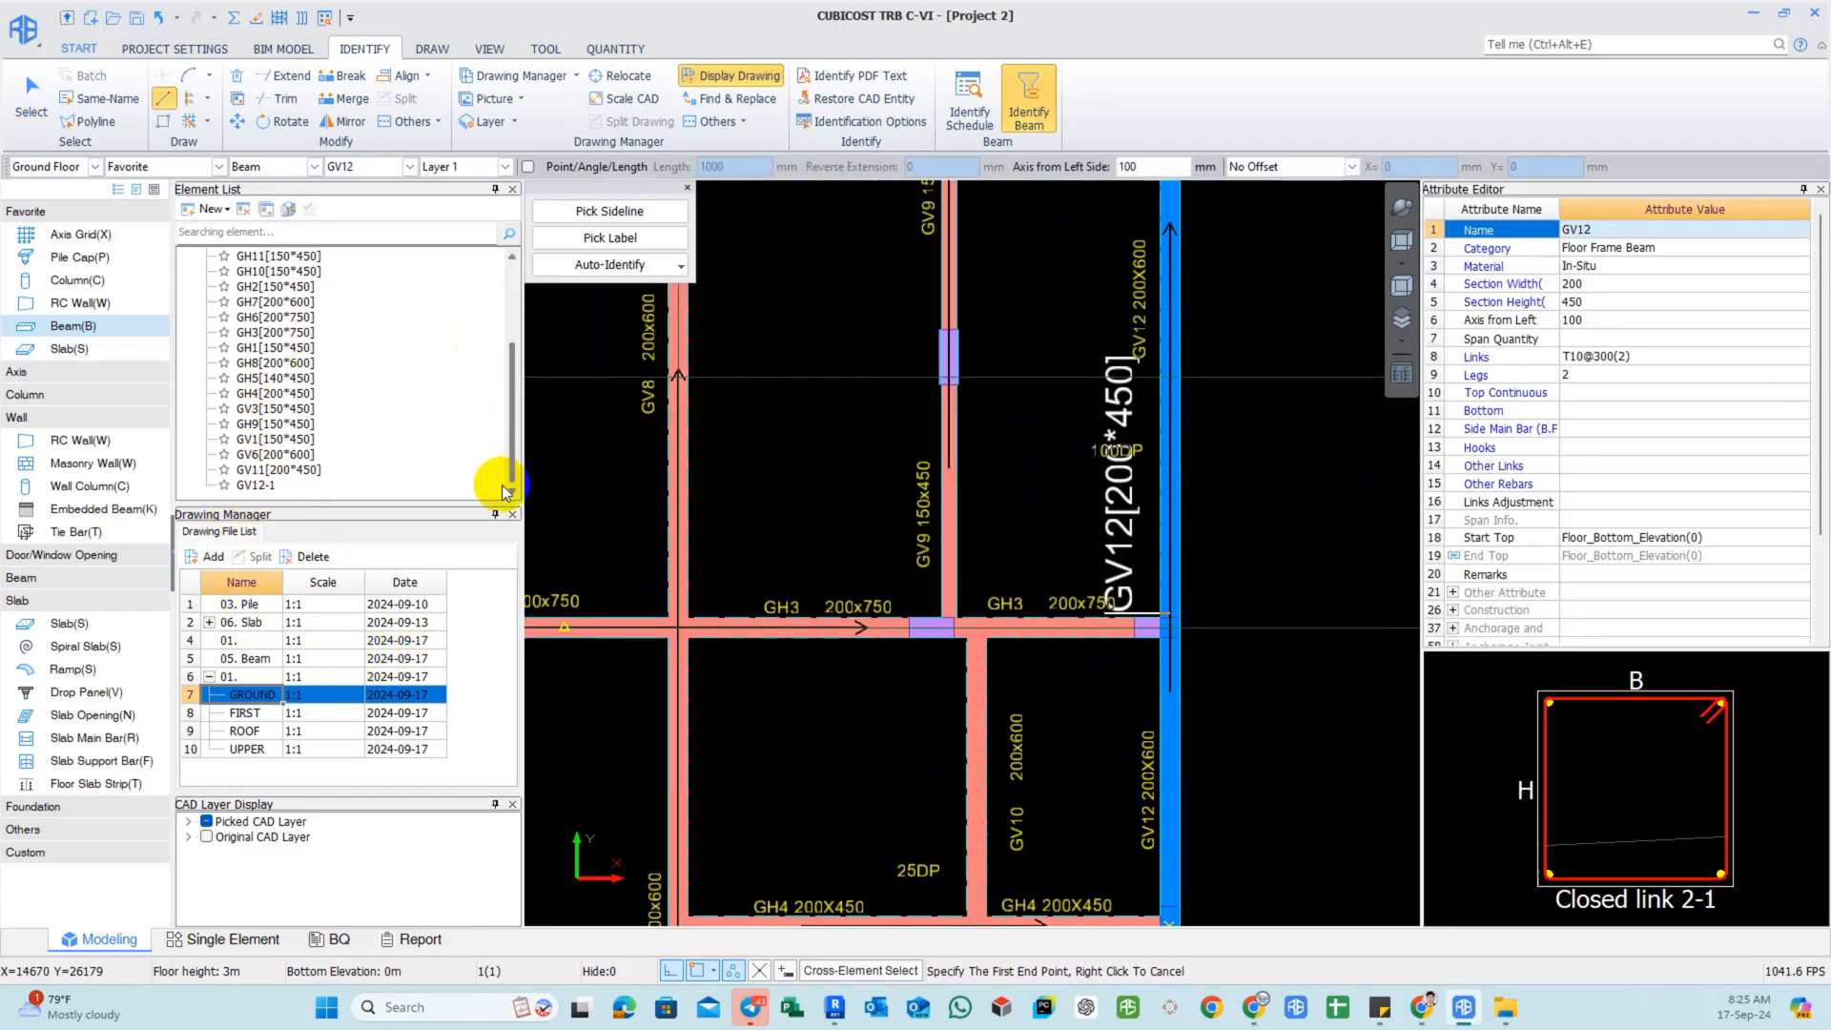
right_click(267, 488)
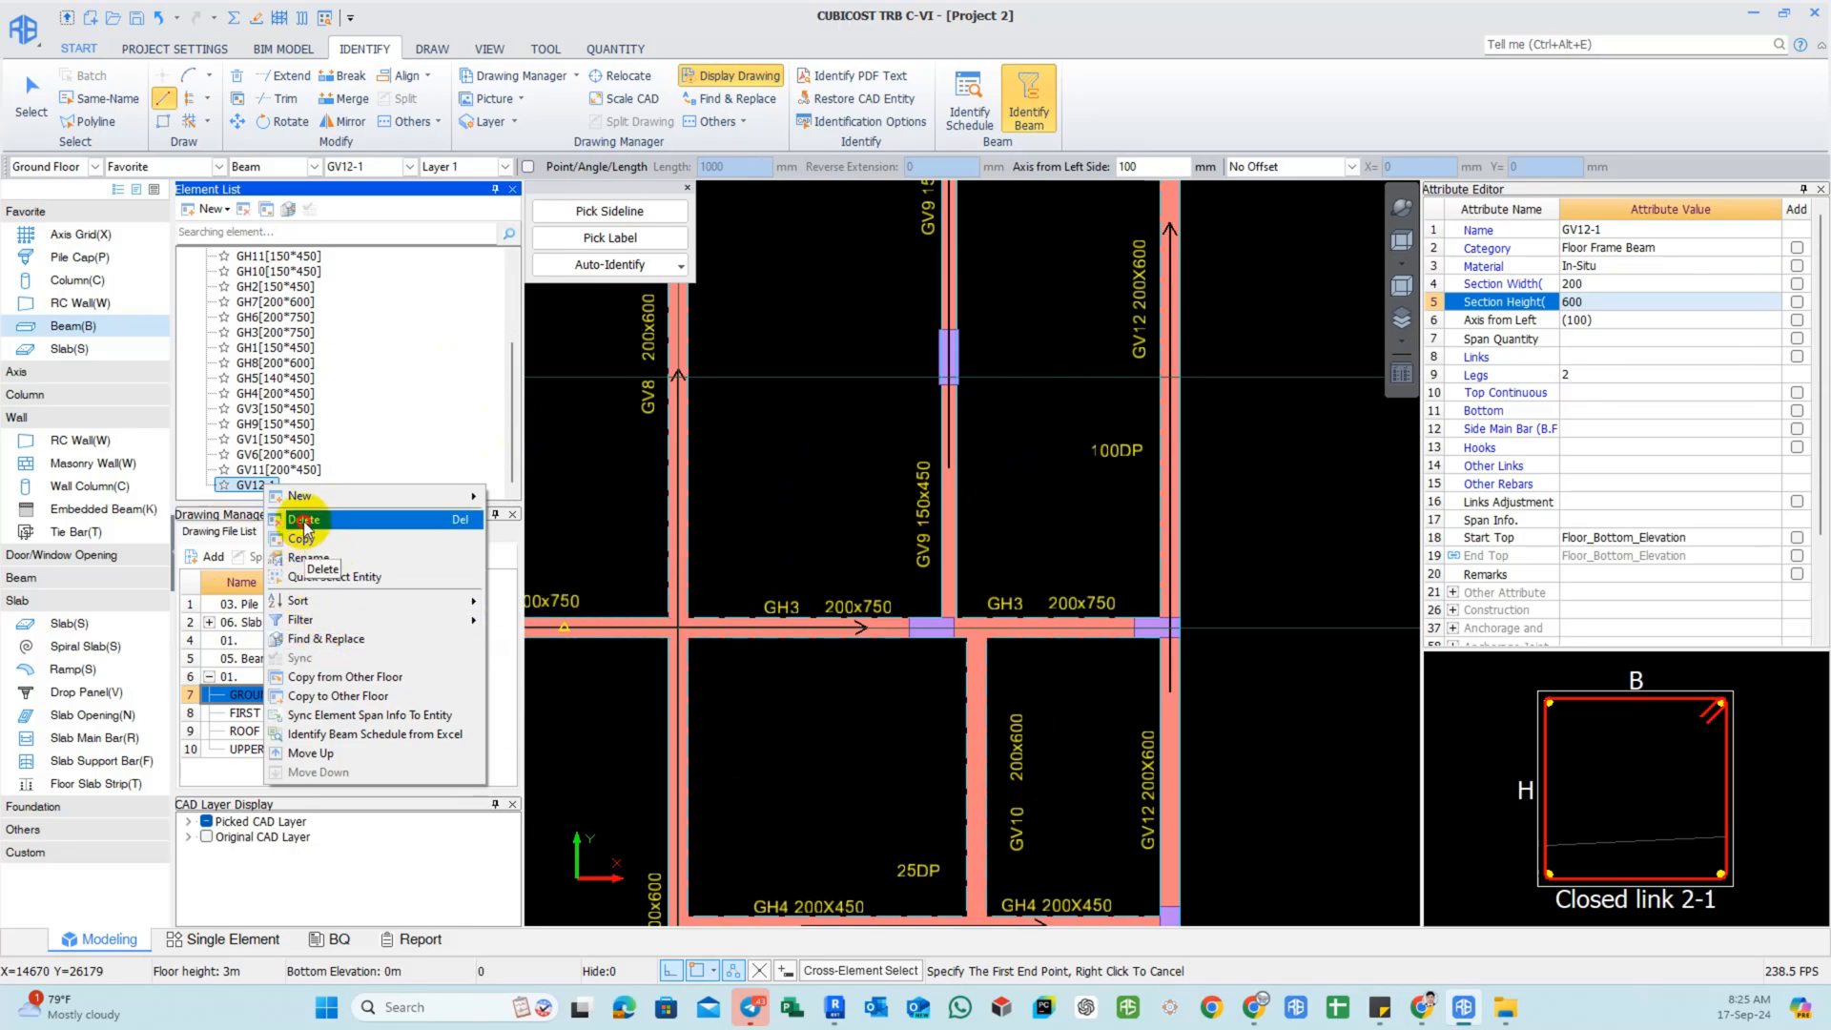
left_click(303, 523)
Batch identify the supports for all beams on the ground-floor plan.
scroll(899, 478, "down", 5)
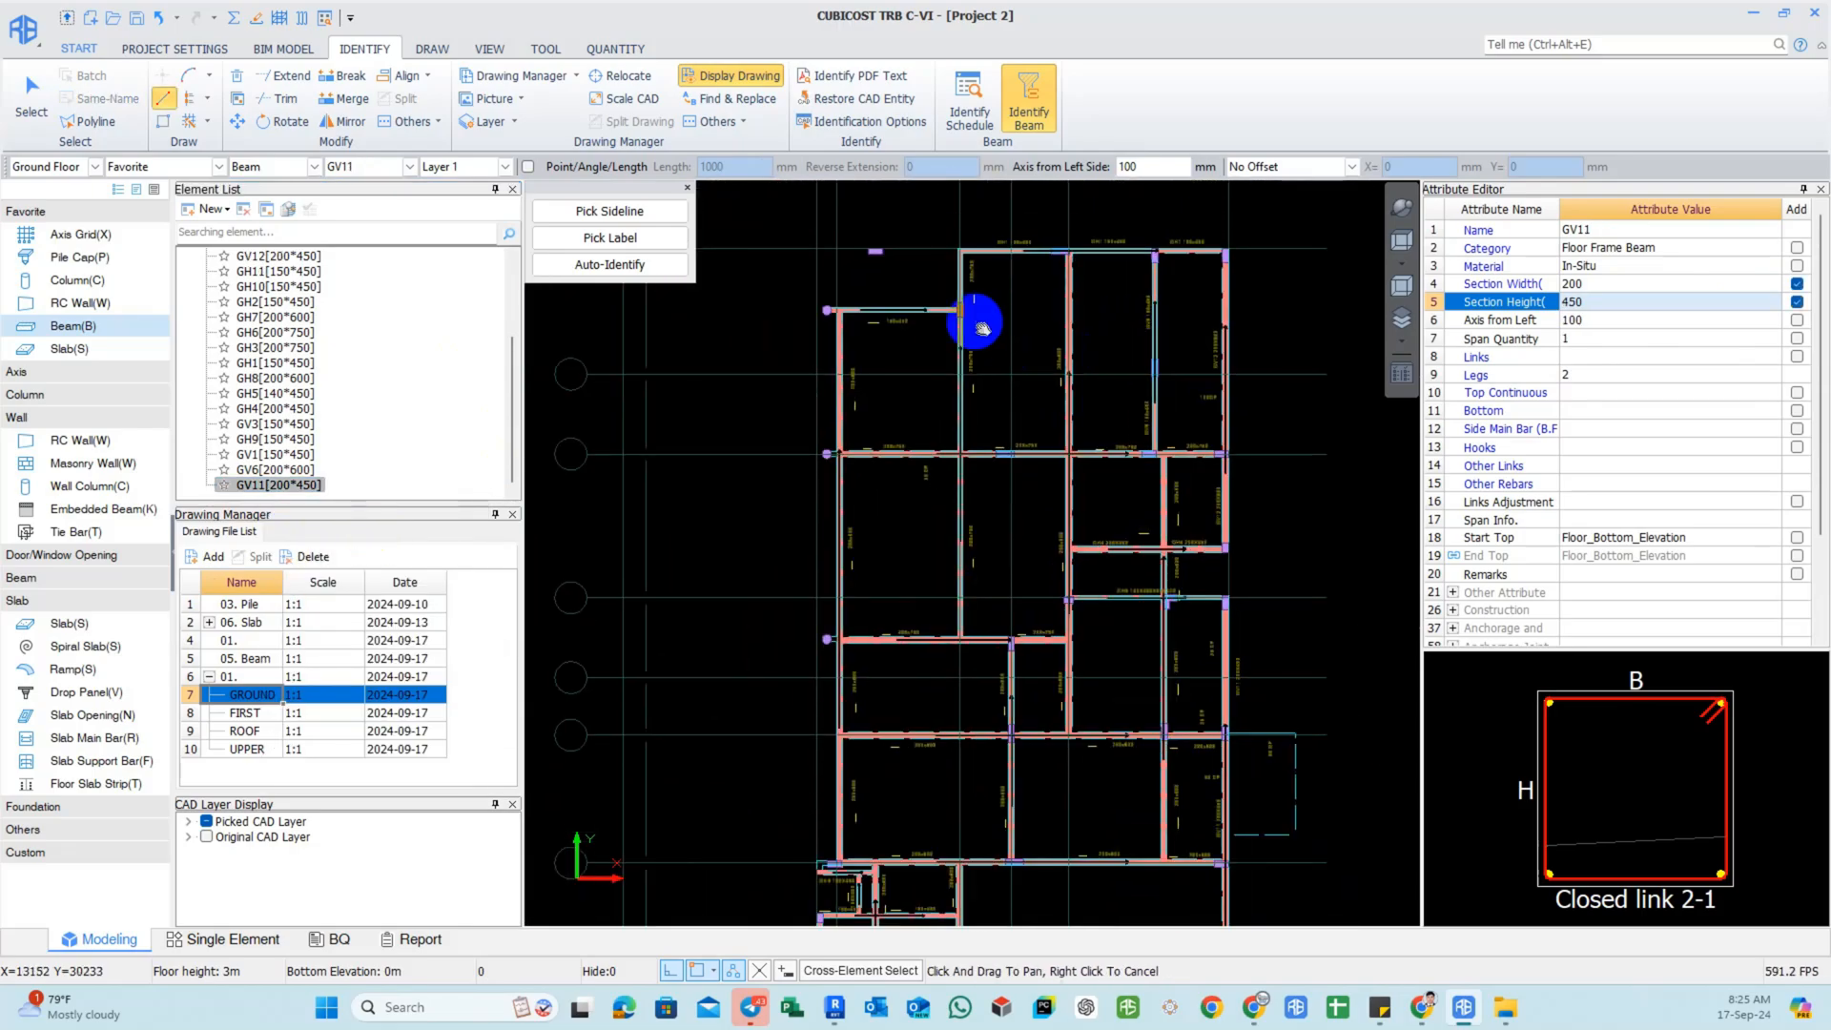
middle_click_drag(976, 322, 968, 326)
scroll(969, 326, "down", 1)
left_click(424, 53)
mouse_move(859, 371)
middle_mouse_down()
mouse_move(858, 335)
mouse_move(916, 328)
middle_mouse_up()
scroll(858, 335, "down", 1)
left_click(981, 101)
scroll(975, 368, "down", 4)
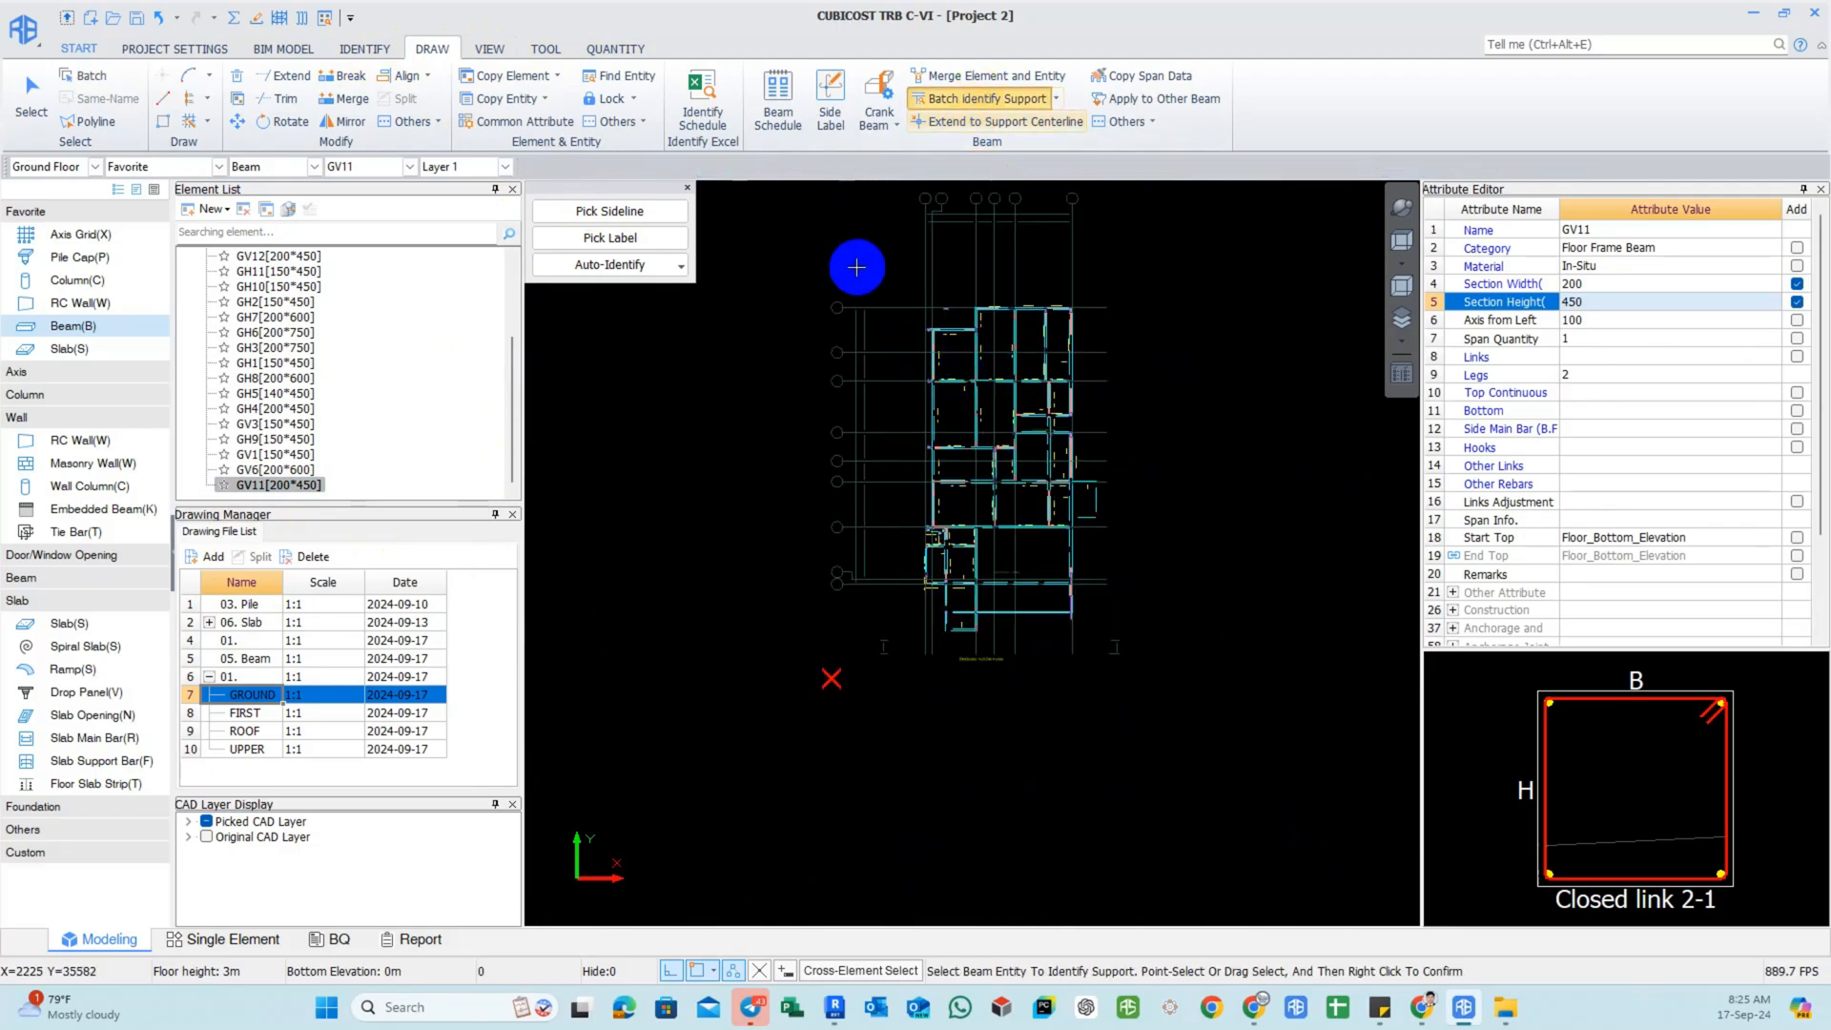
left_click_drag(858, 266, 1180, 705)
scroll(1037, 506, "up", 3)
scroll(997, 460, "up", 5)
right_click(1039, 464)
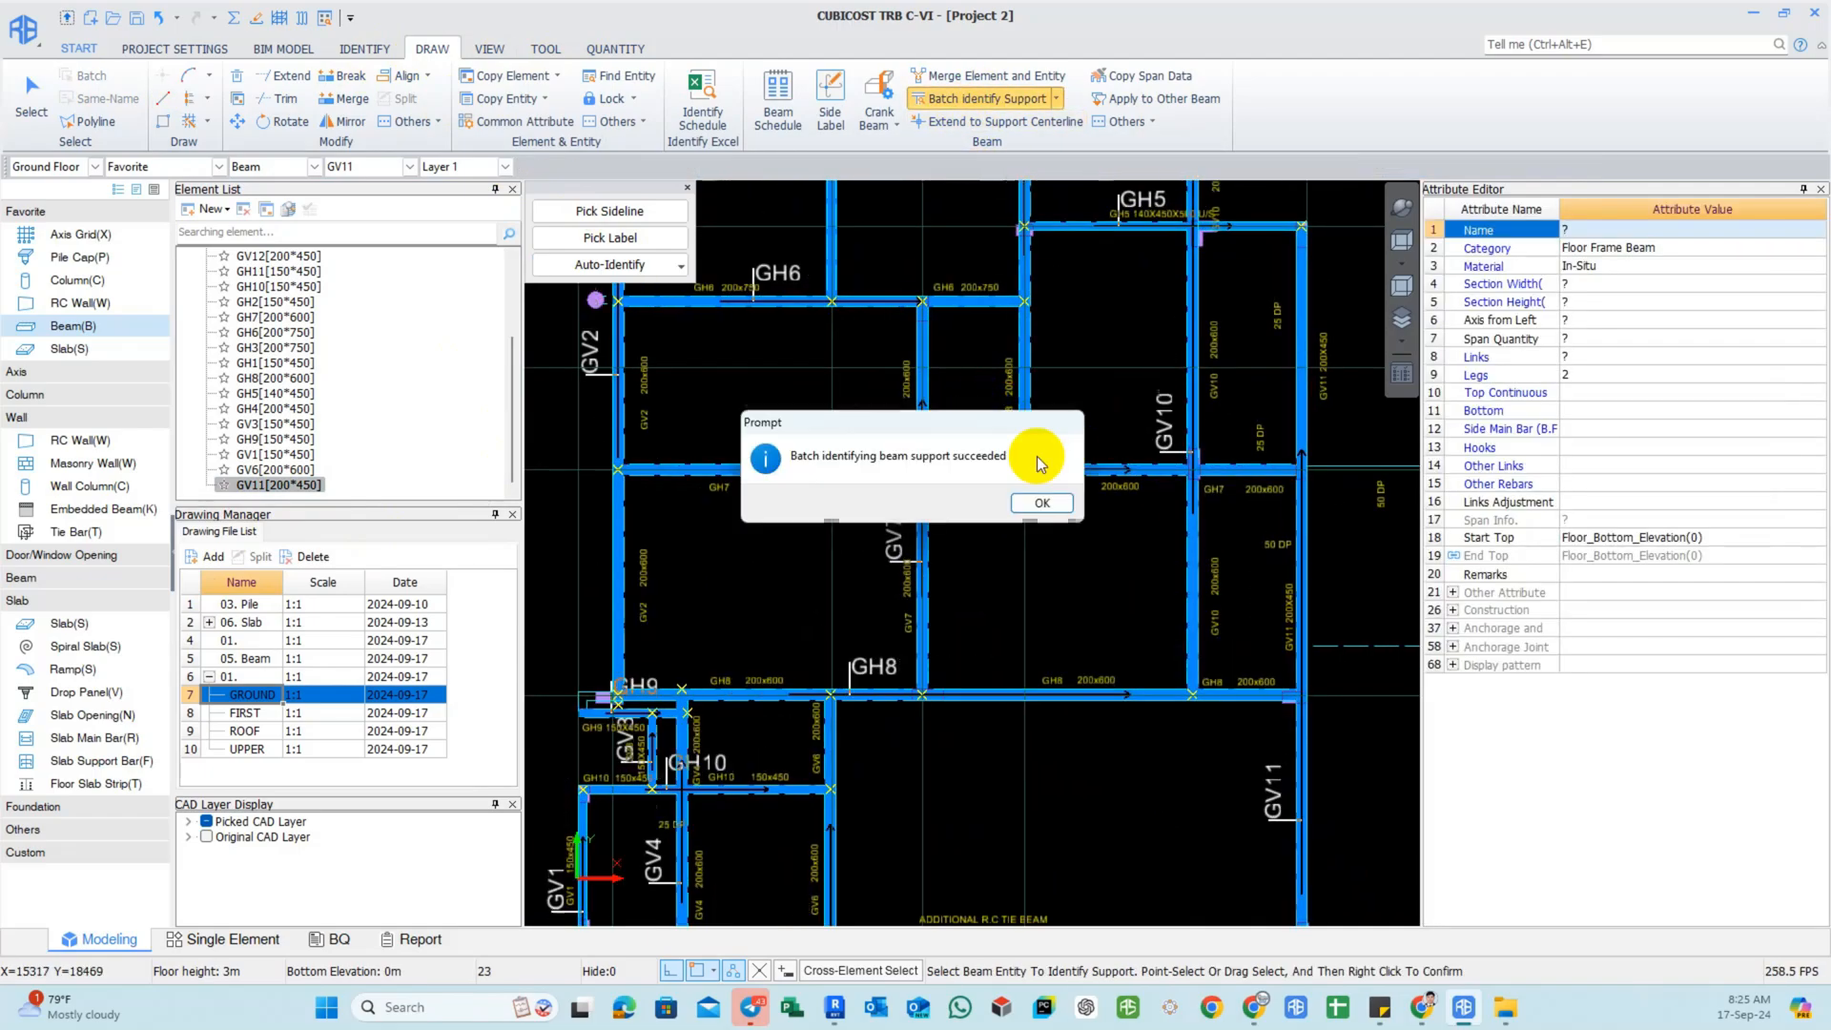
left_click(1043, 503)
Review the beams across the plan after support identification, and check the span and rebar attributes of beam GH2.
scroll(1009, 404, "down", 5)
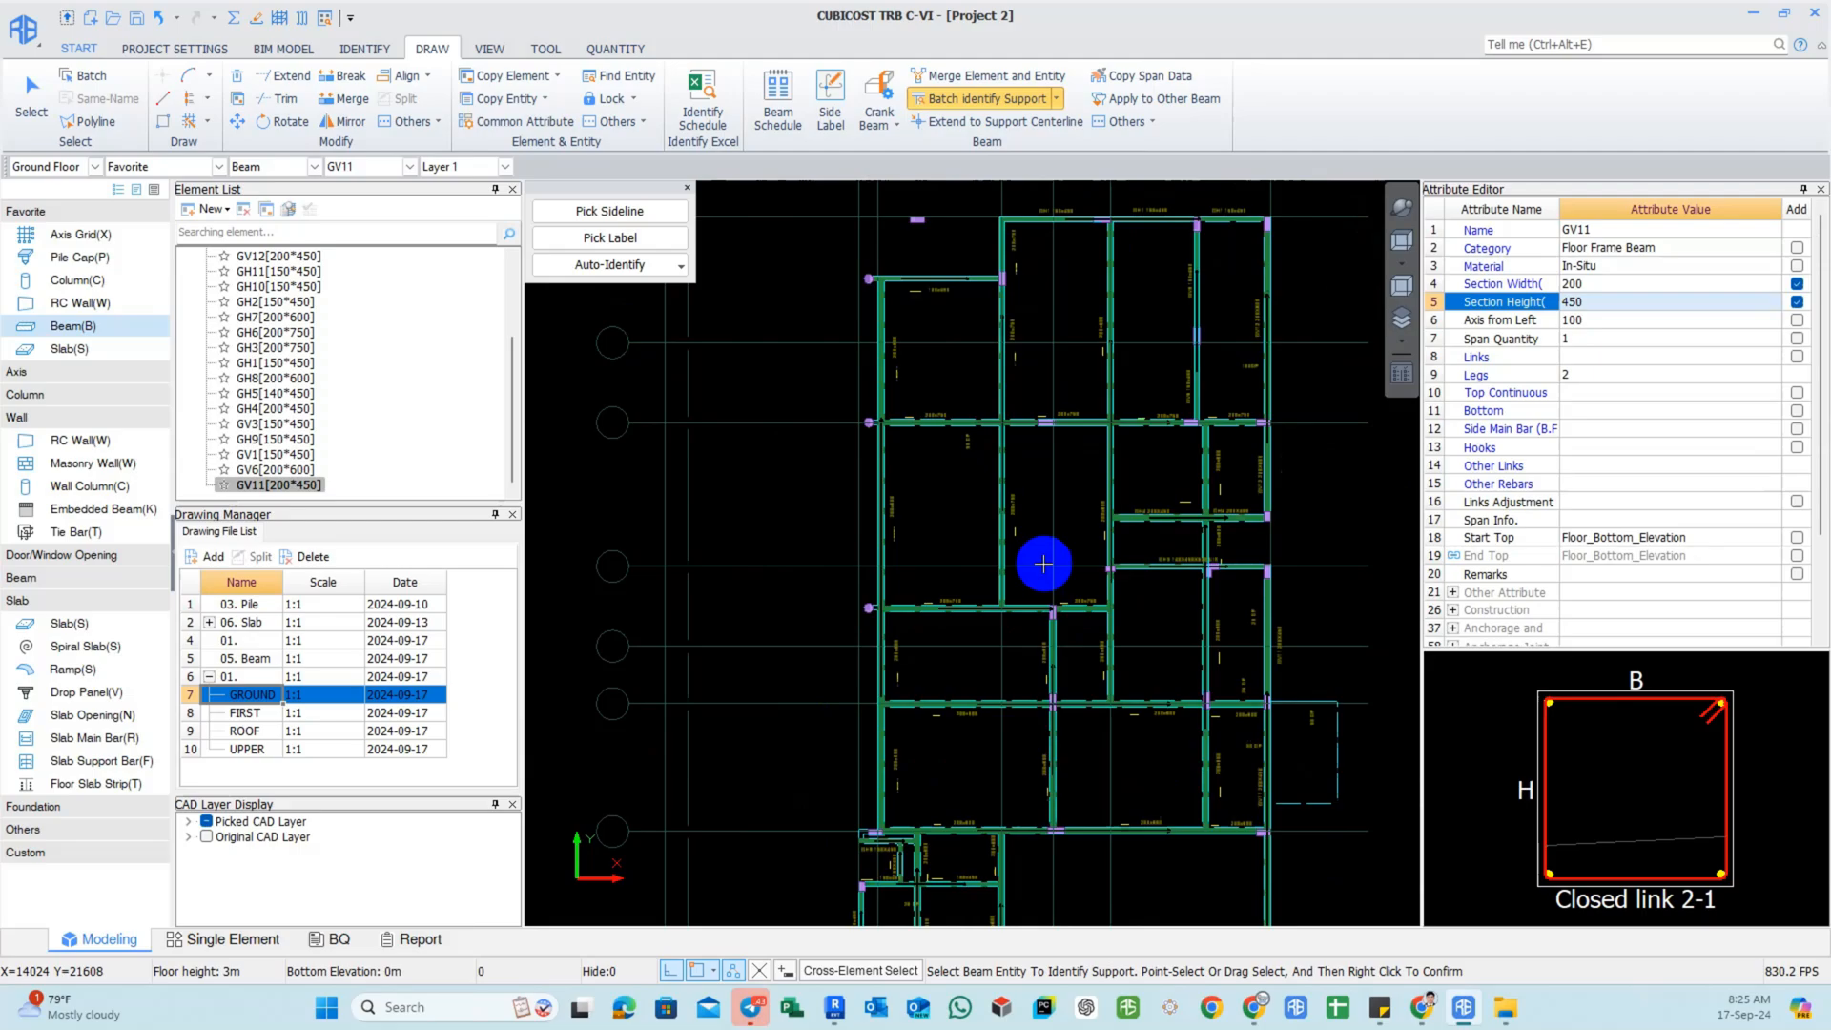
scroll(973, 518, "up", 3)
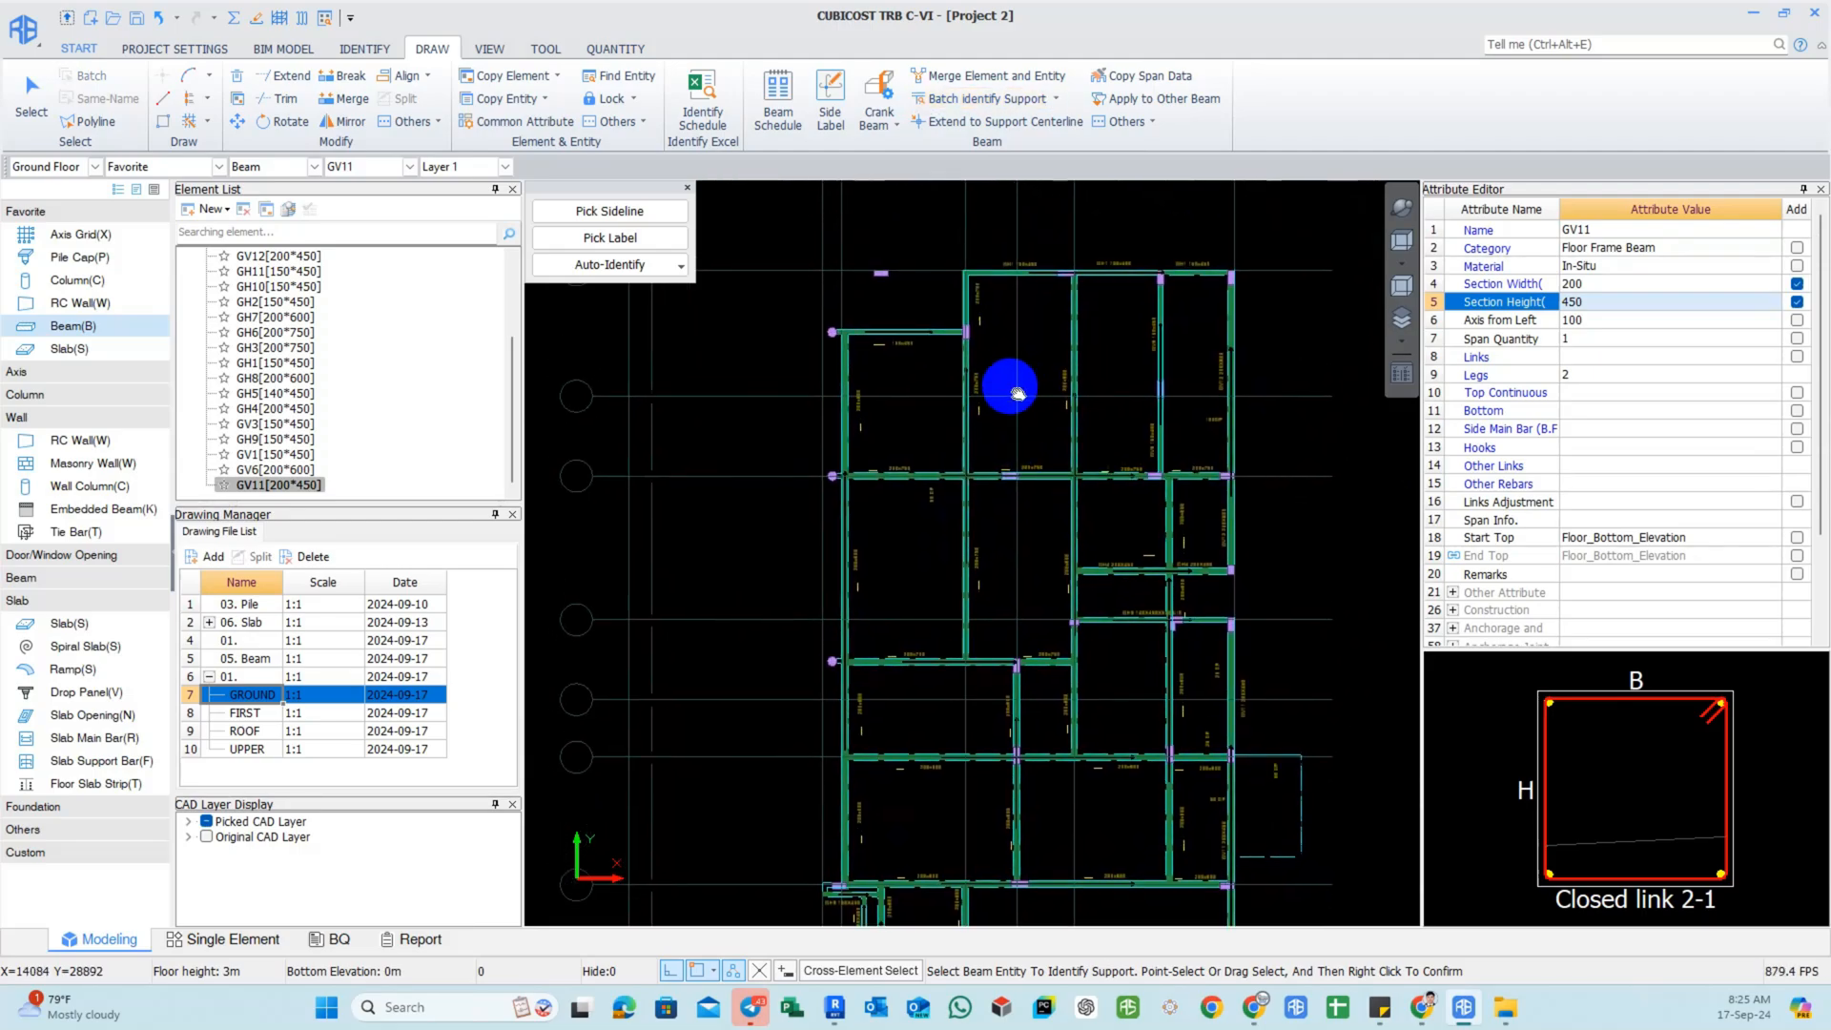
middle_click_drag(1001, 331, 997, 359)
left_click(1058, 99)
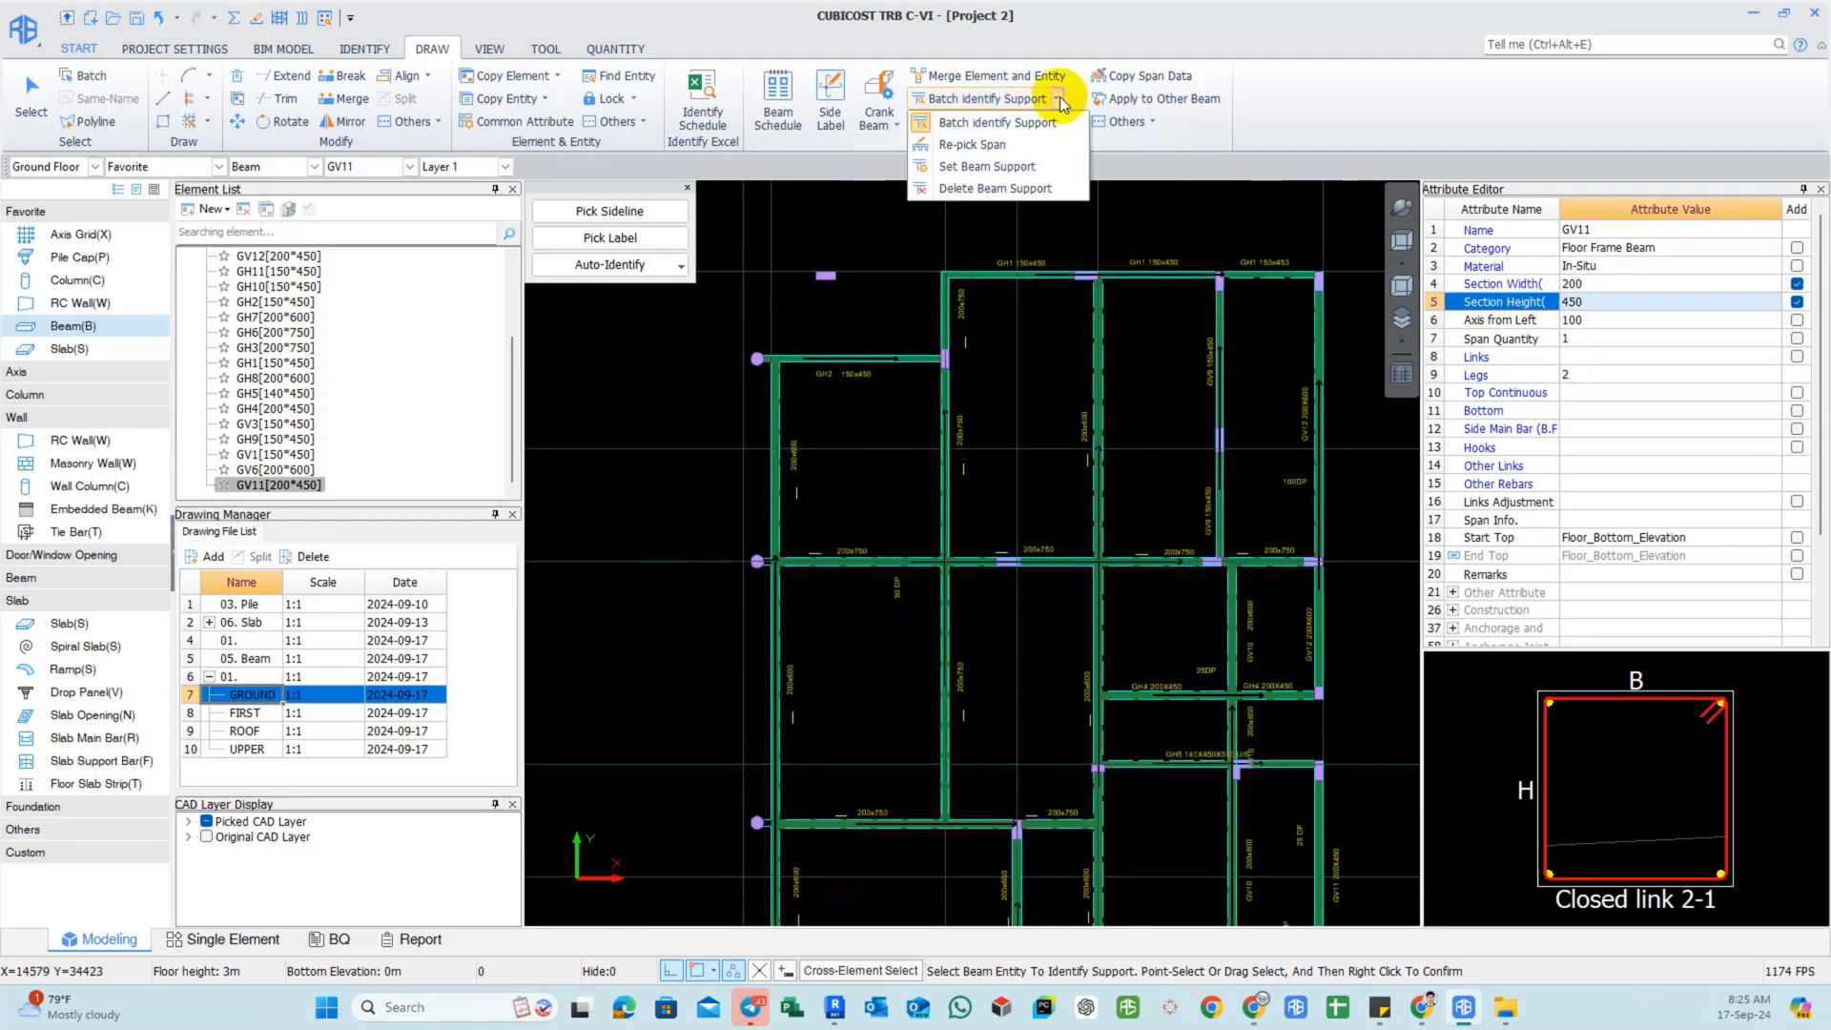
scroll(996, 407, "down", 5)
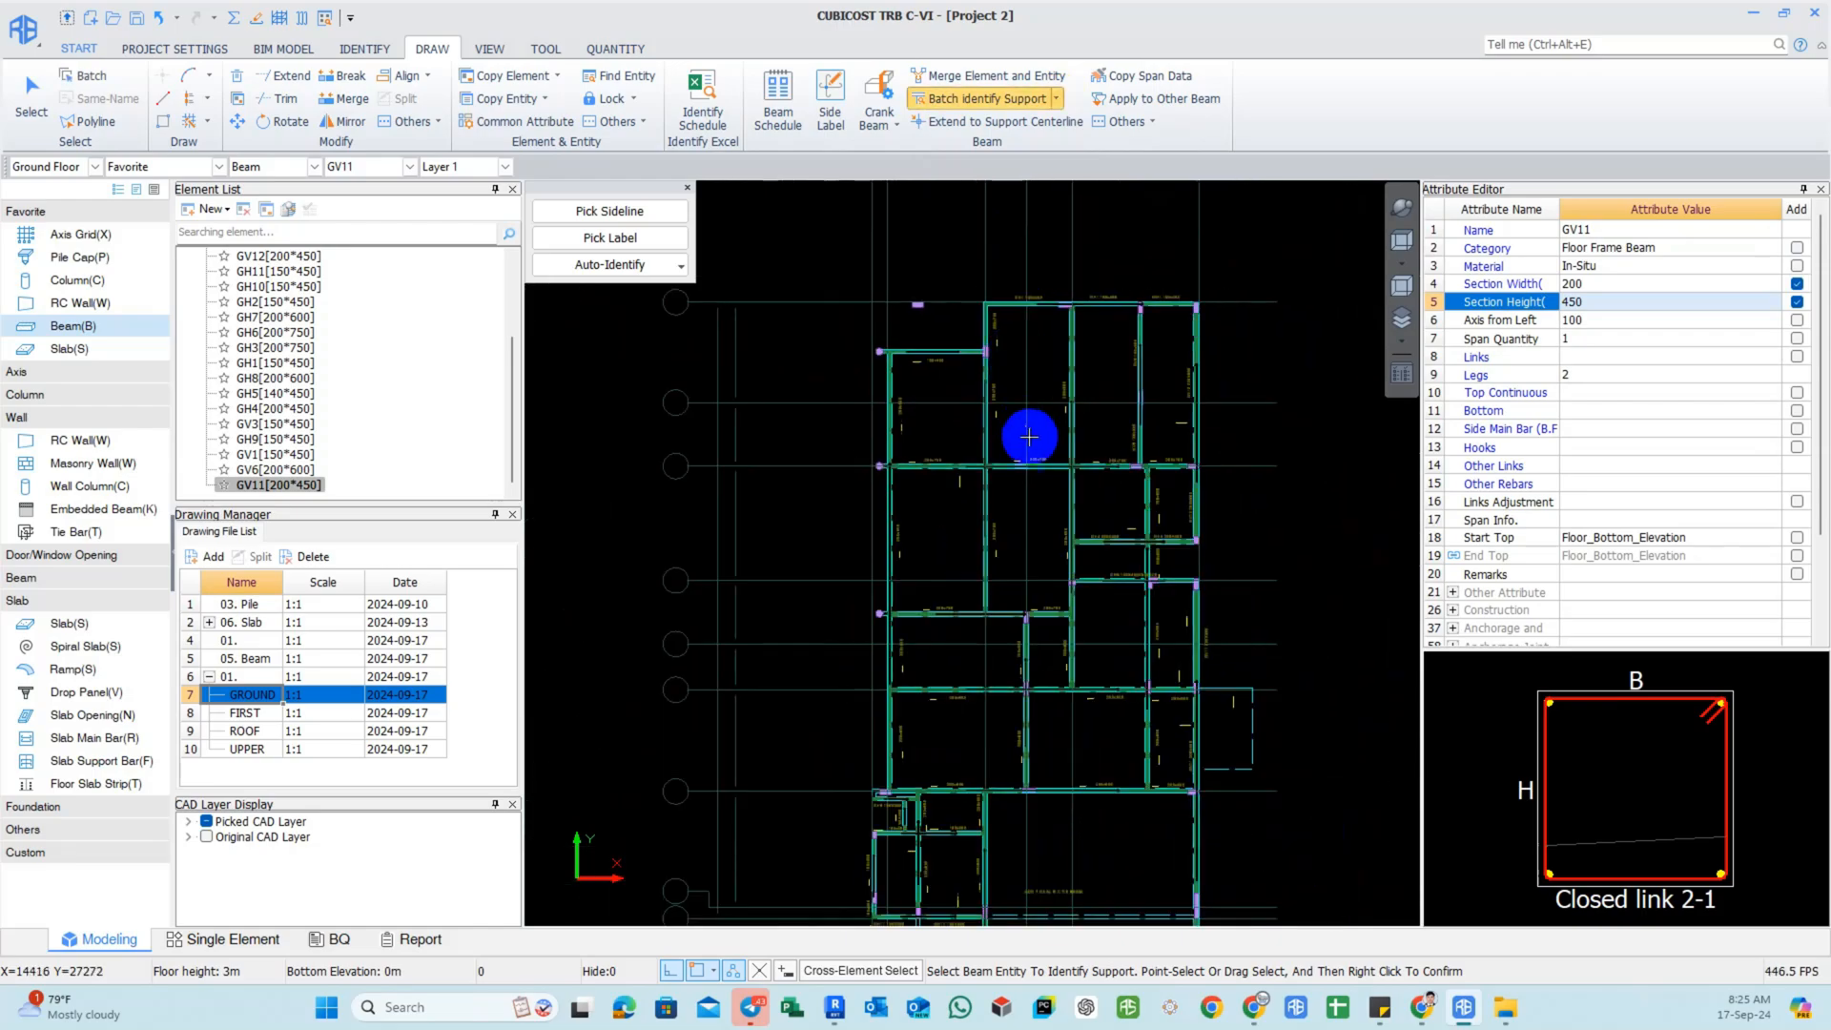
scroll(921, 334, "up", 2)
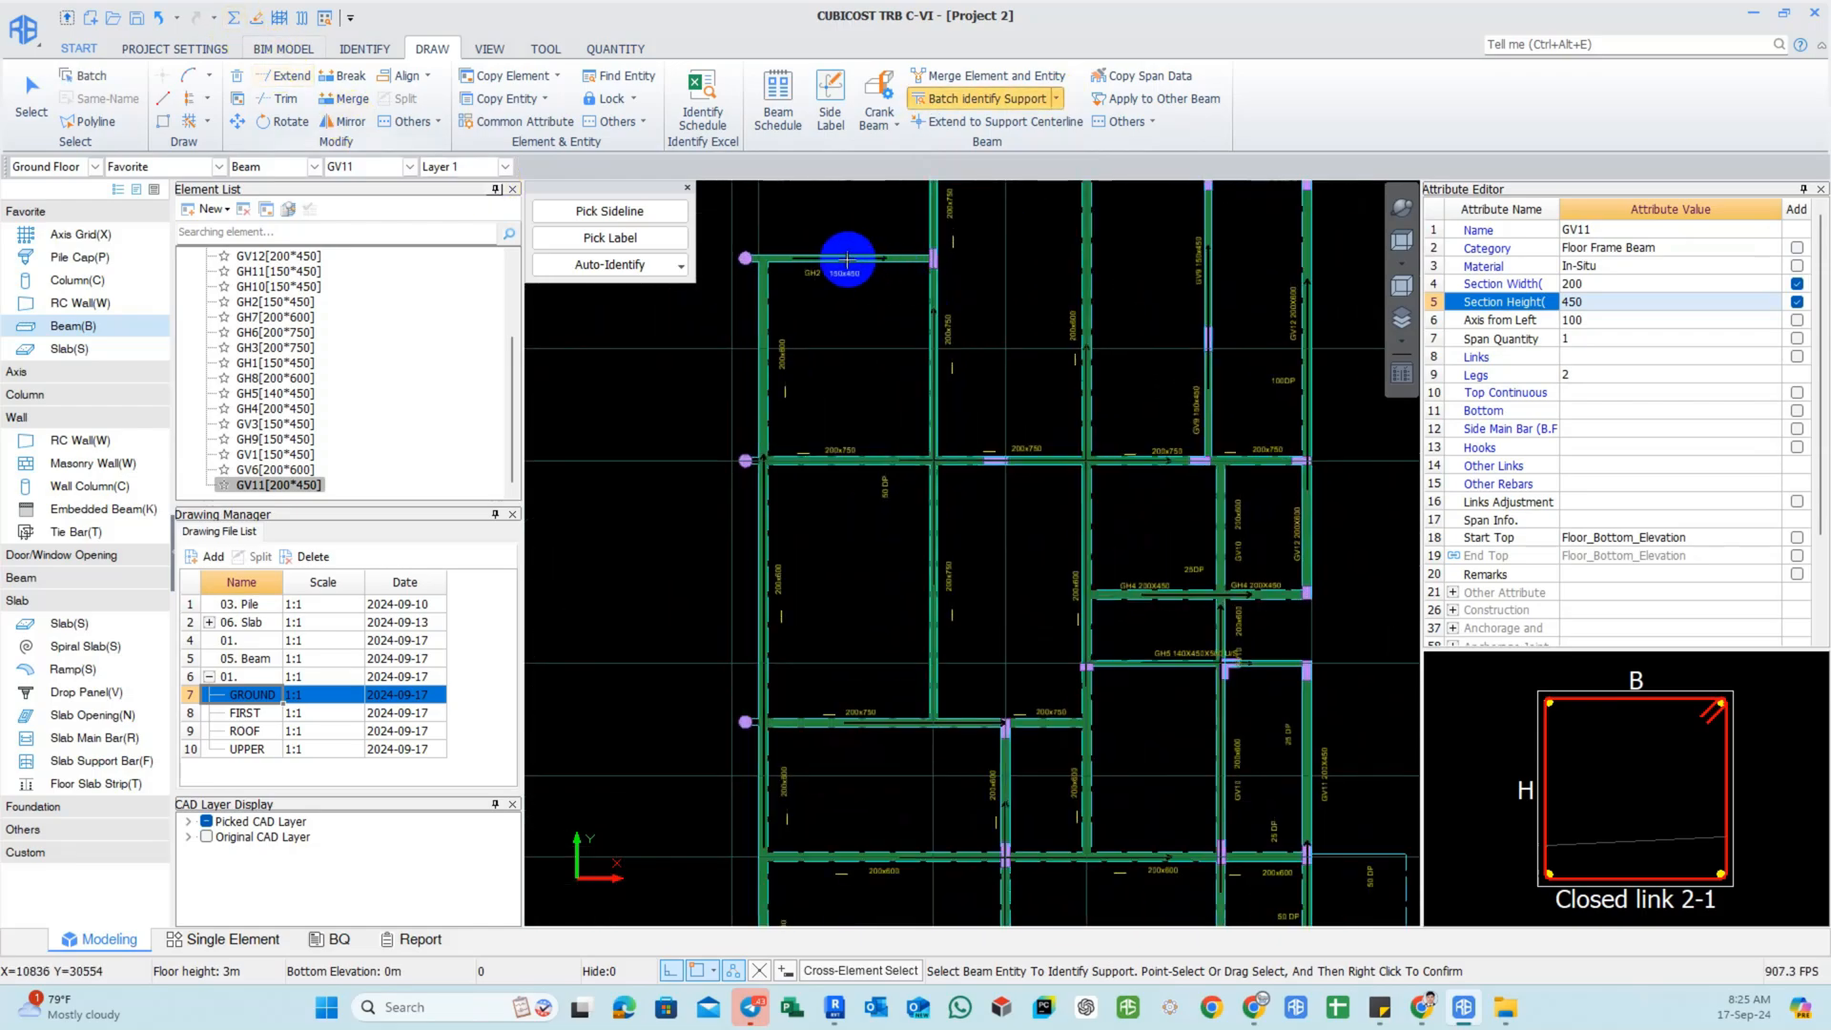
middle_click_drag(842, 257, 859, 281)
scroll(838, 300, "up", 2)
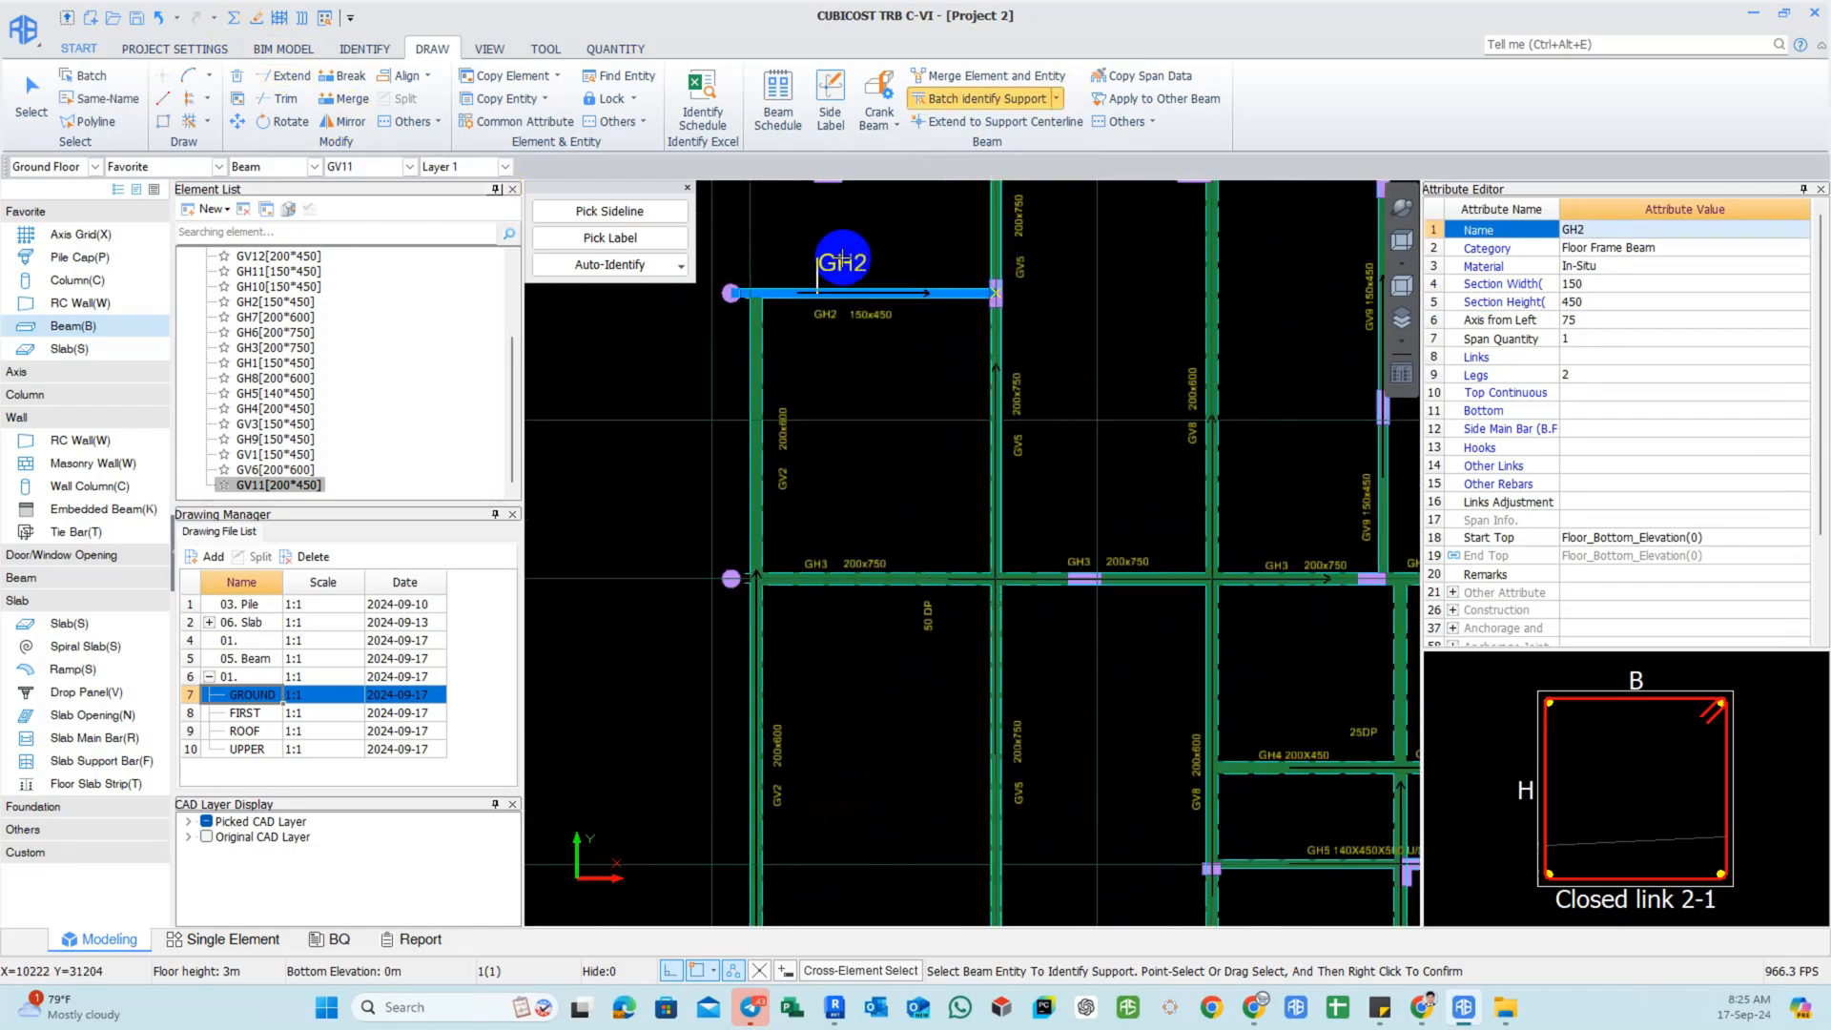
key("Escape")
left_click(898, 294)
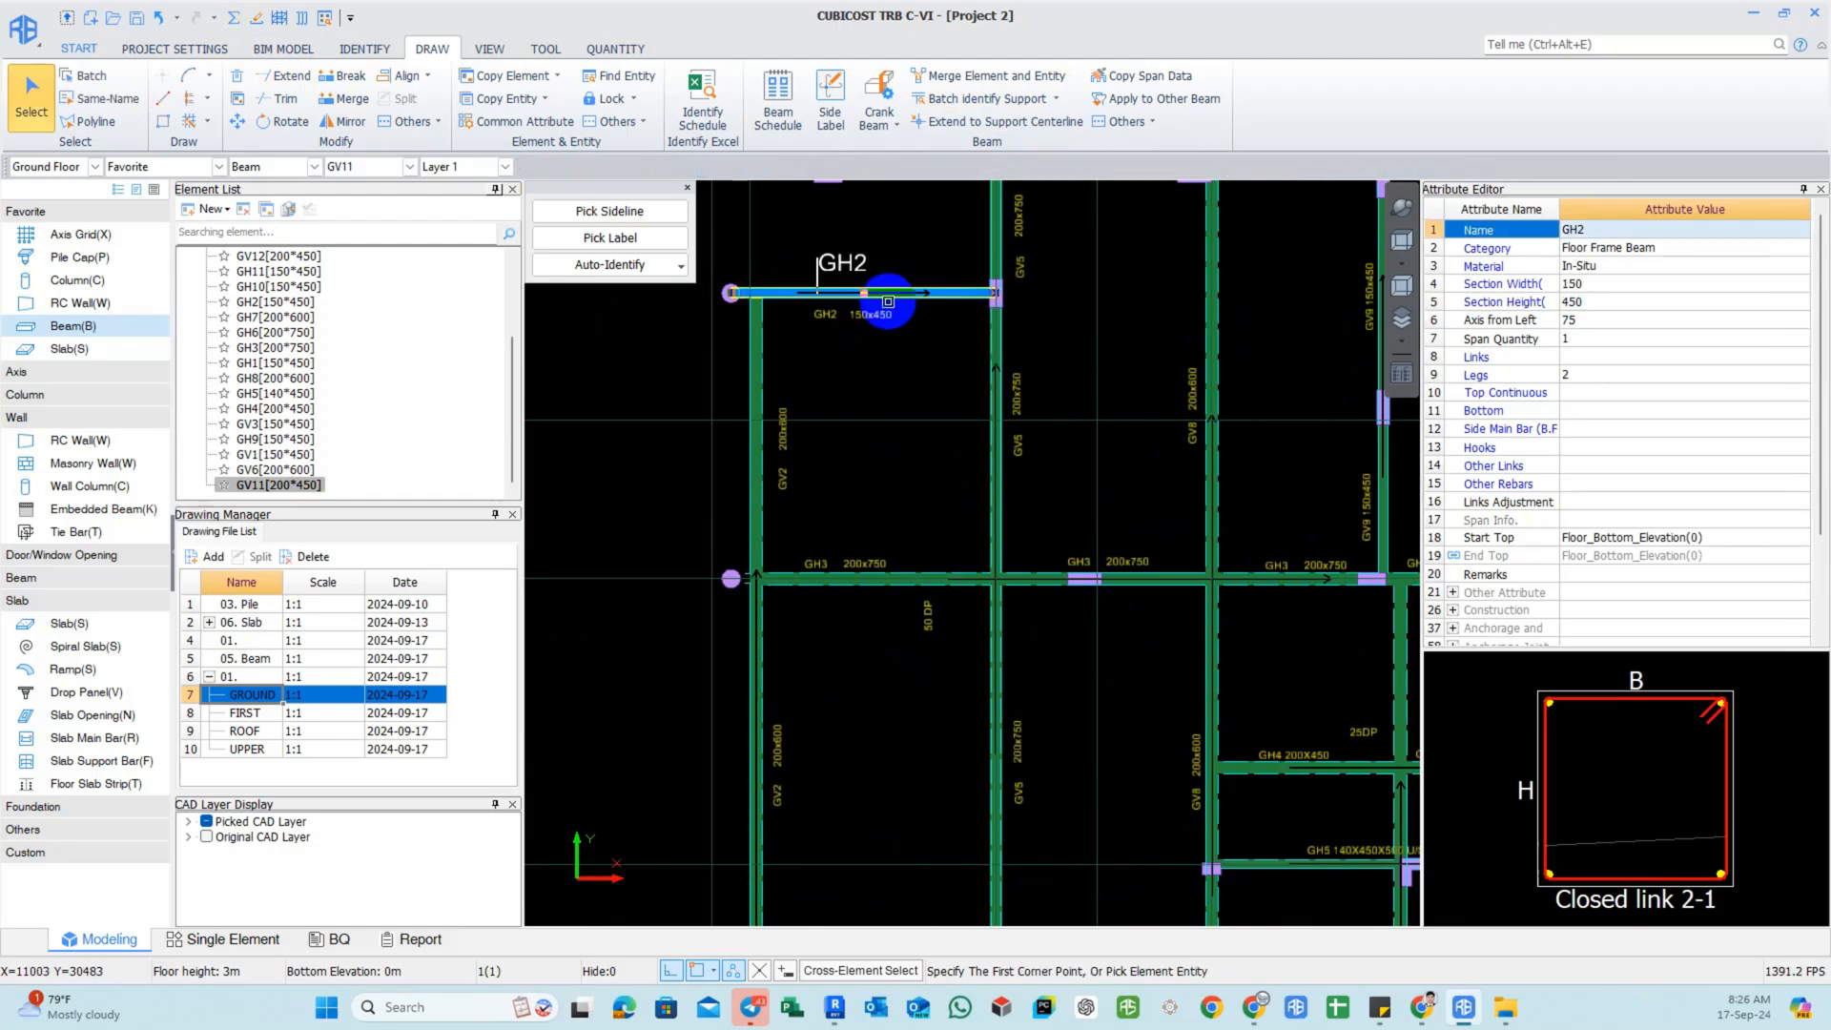
scroll(780, 298, "up", 2)
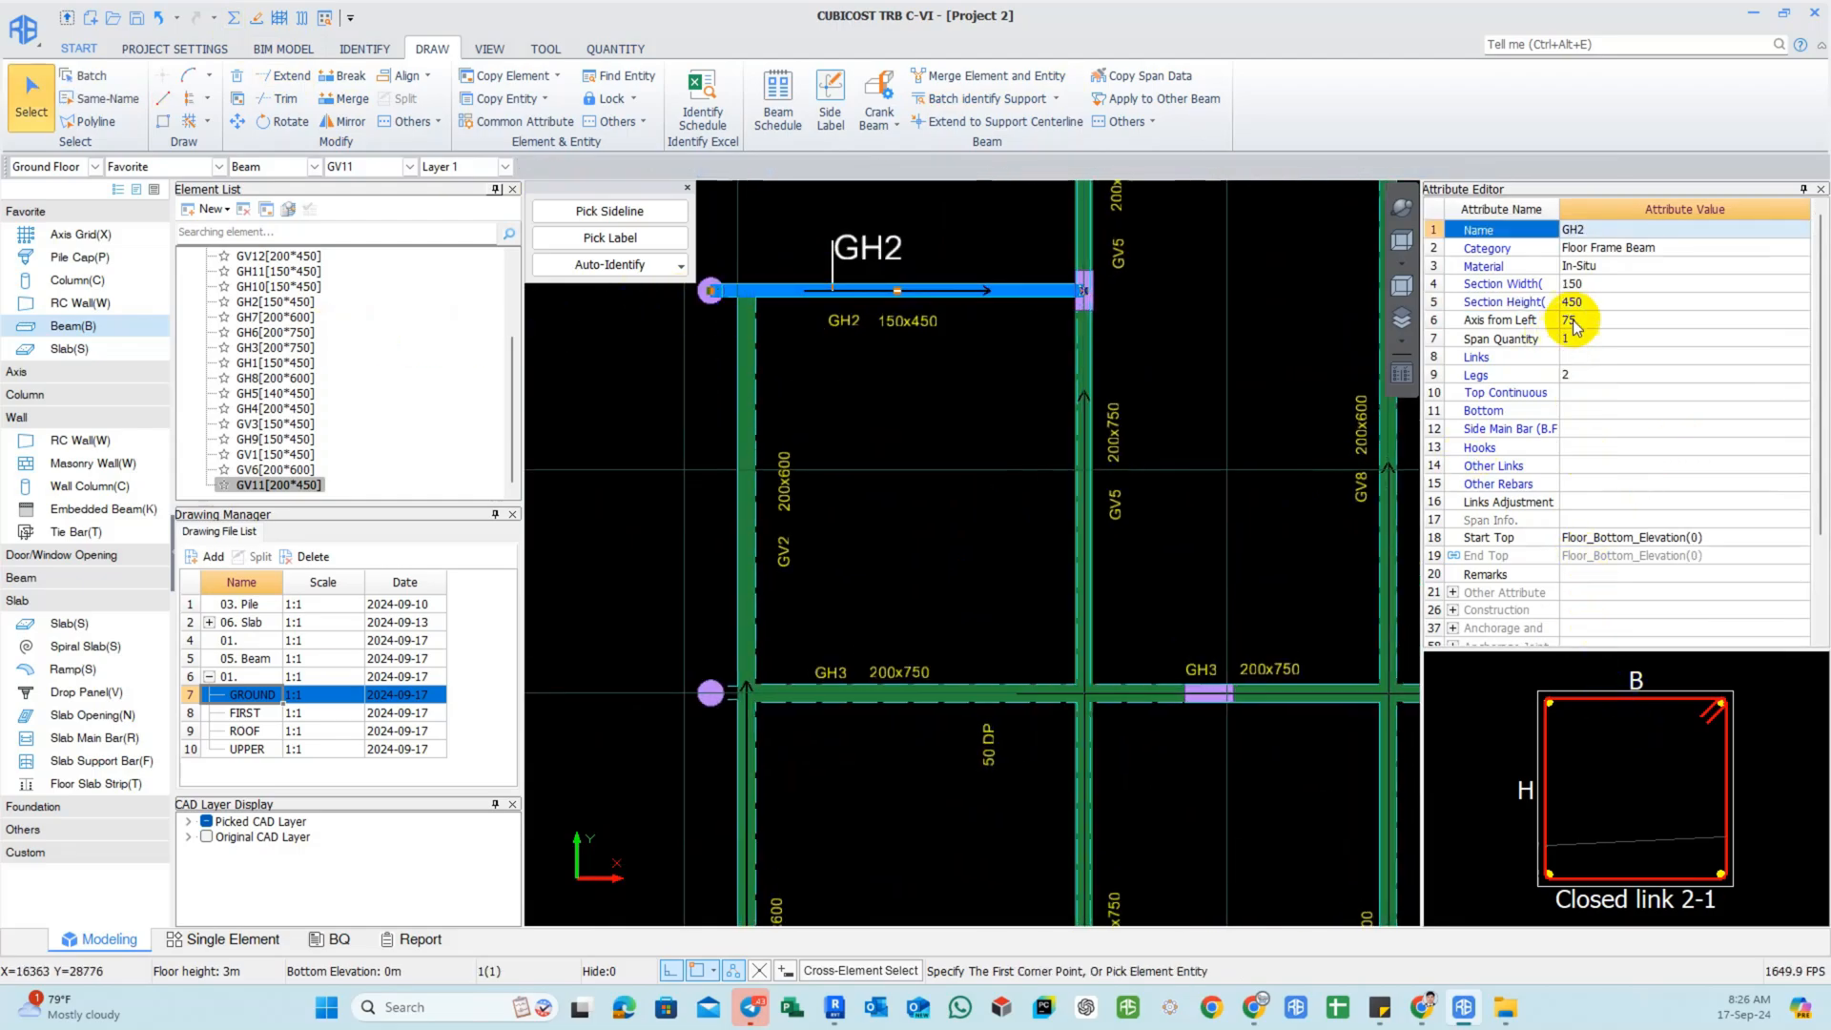
scroll(839, 461, "down", 4)
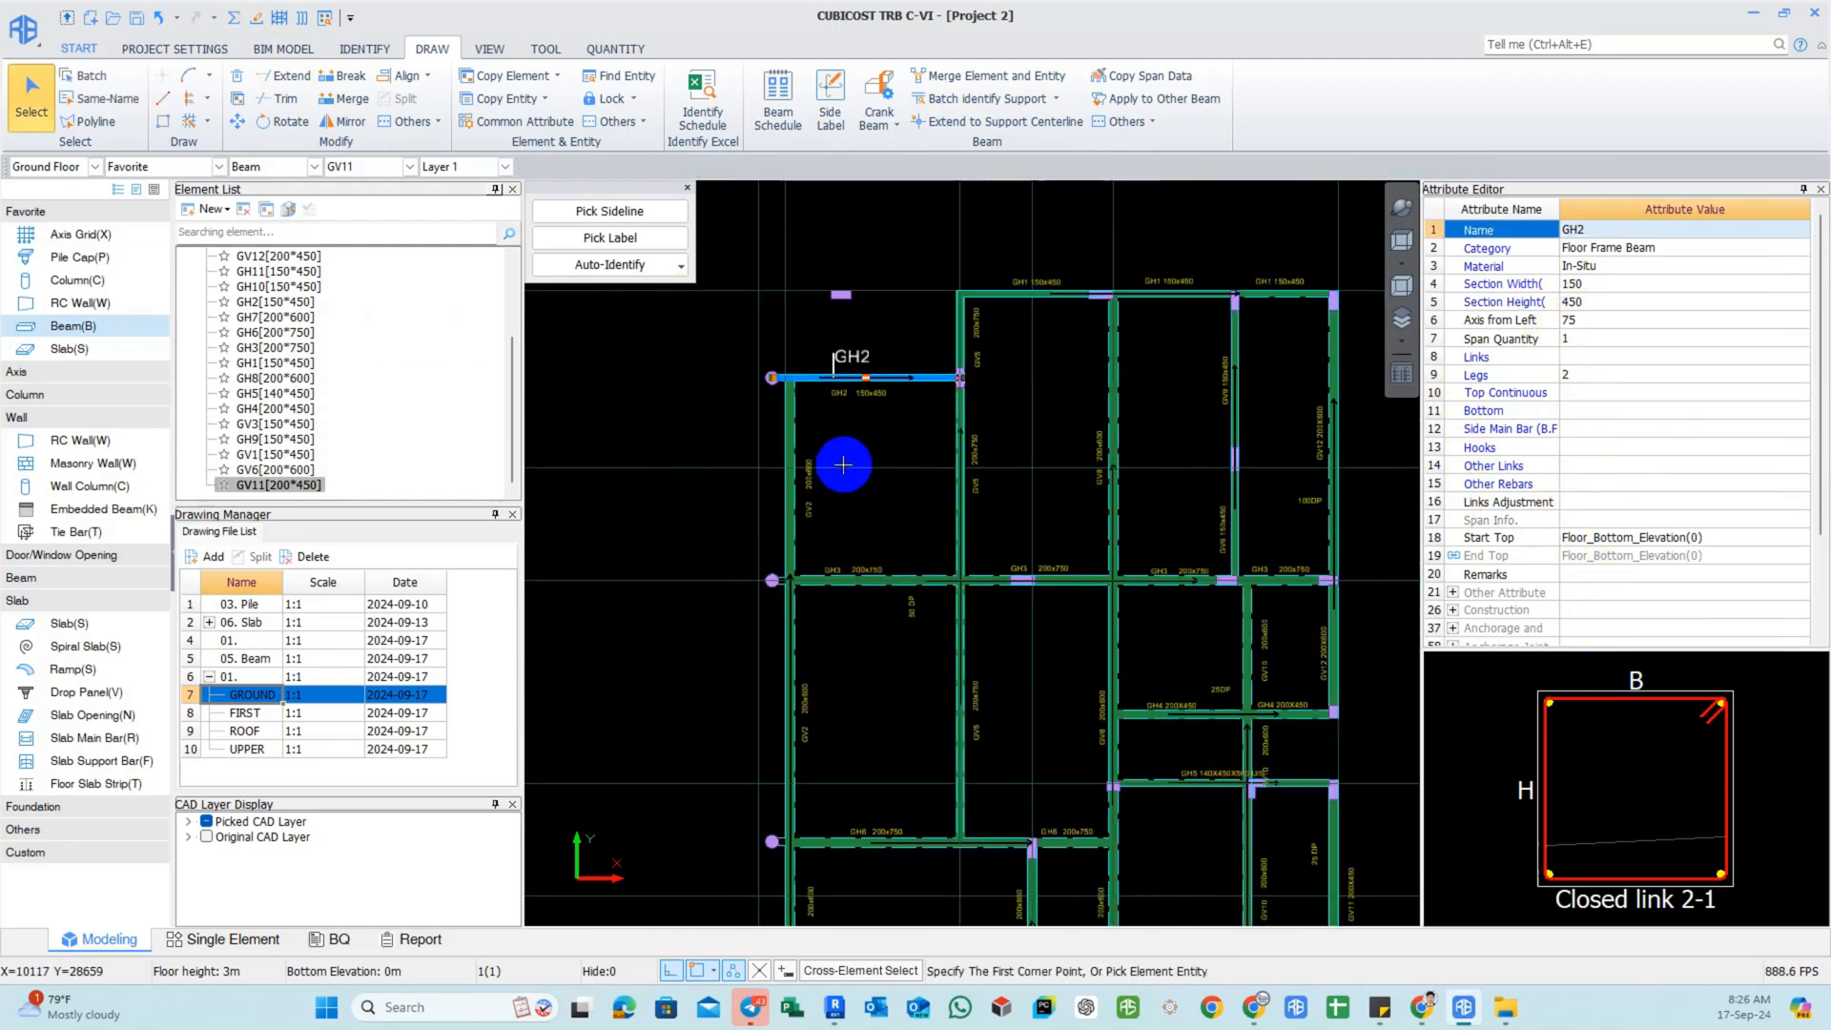
Open the beam schedule and regenerate the beam elements from it.
right_click(891, 345)
left_click(780, 105)
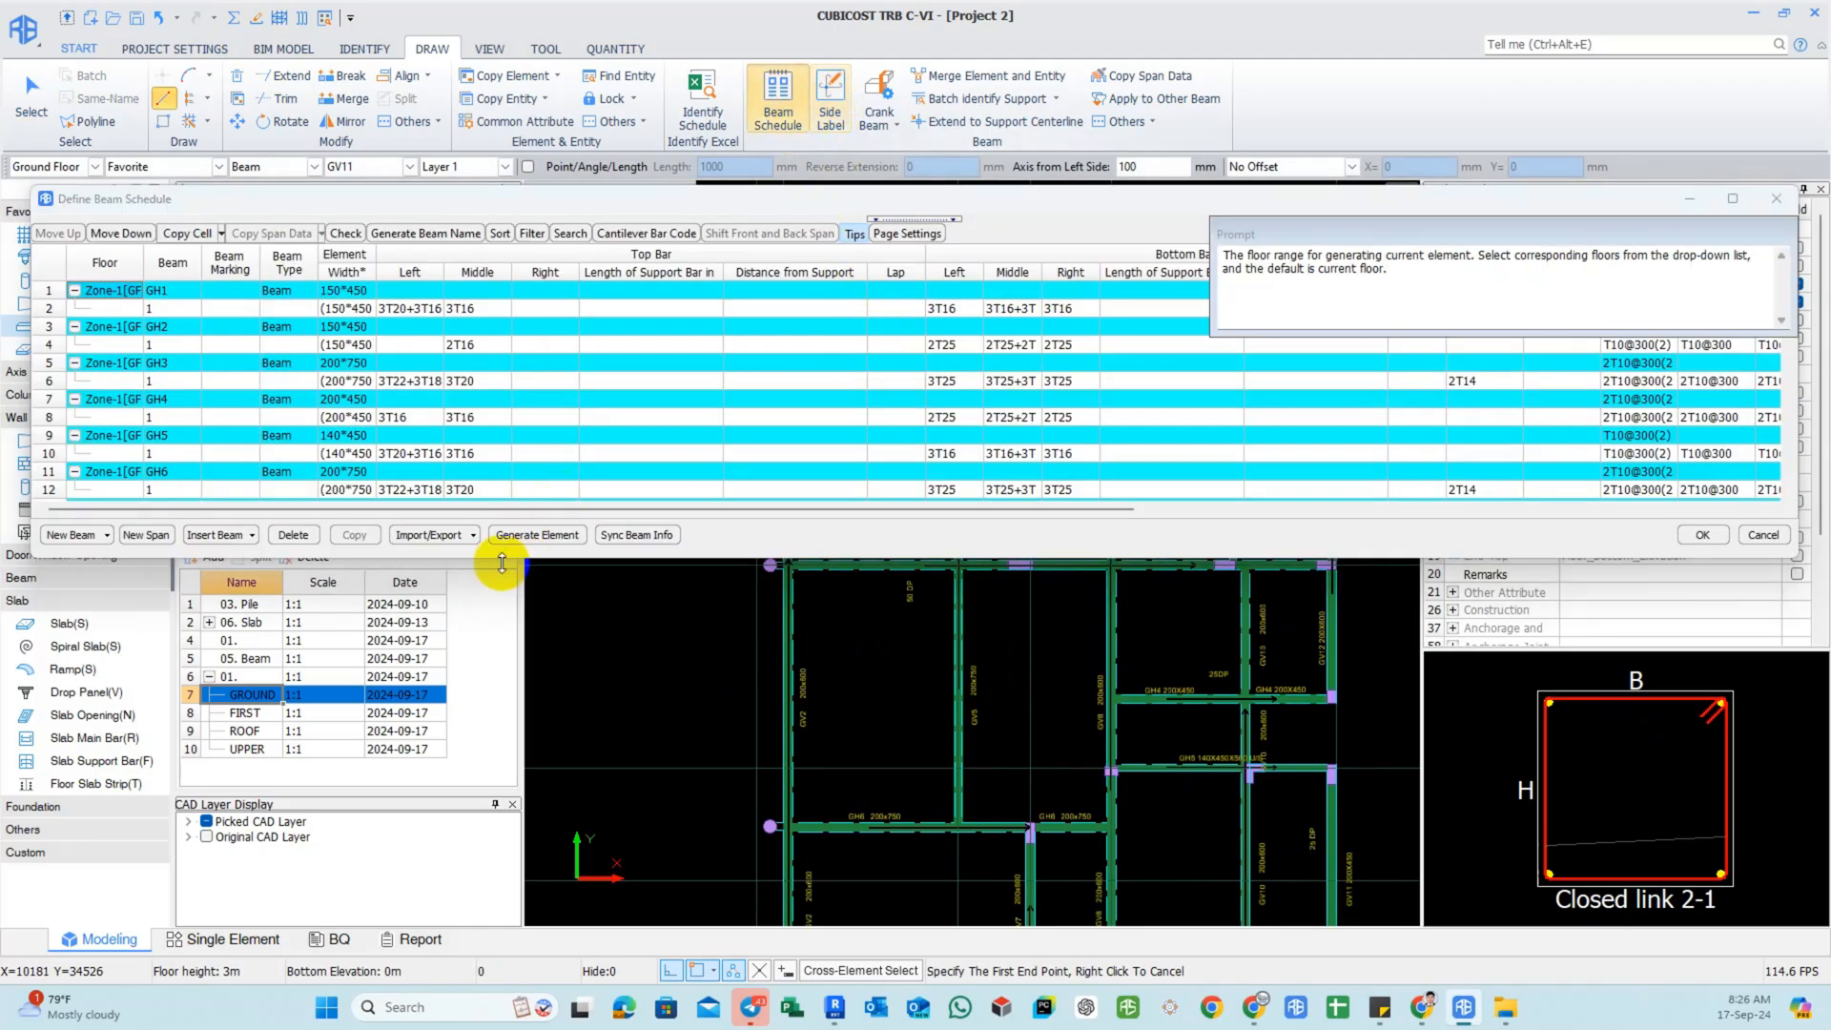
left_click(534, 536)
left_click(890, 509)
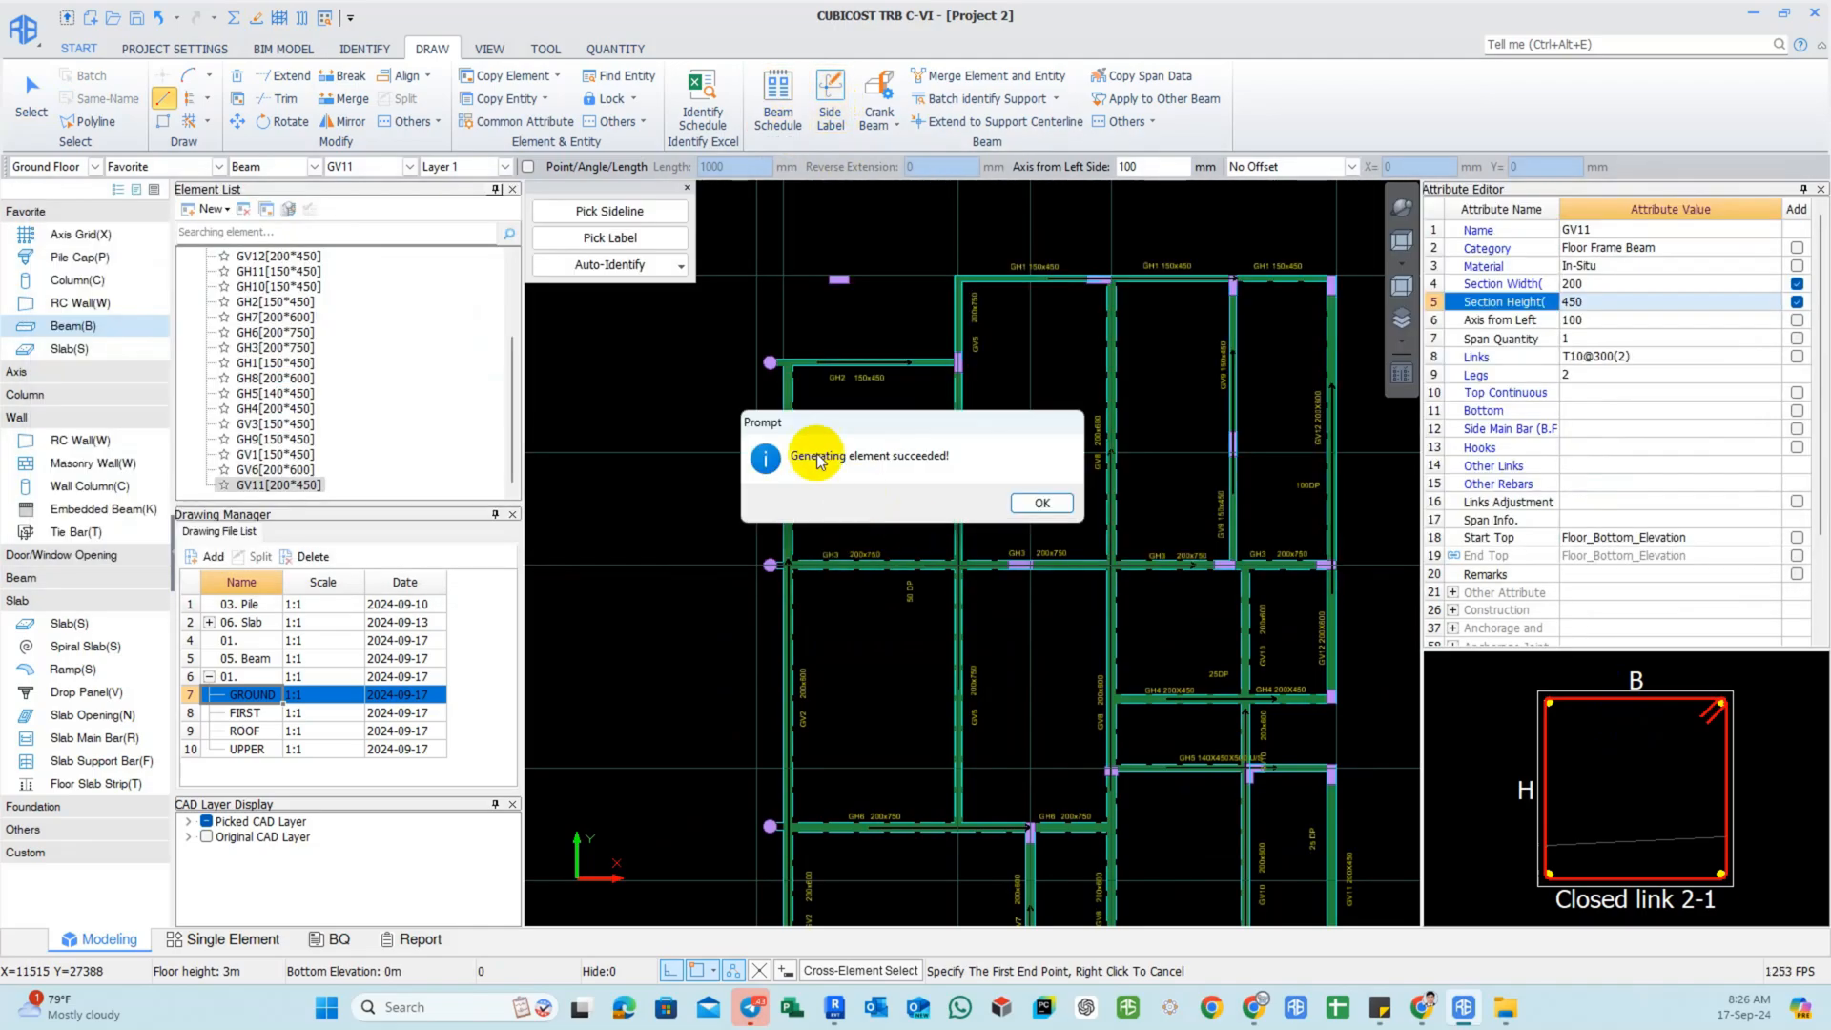
left_click(1020, 506)
Sync the beam schedule info to the beam entities with the preselected items, and close the schedule.
left_click(638, 536)
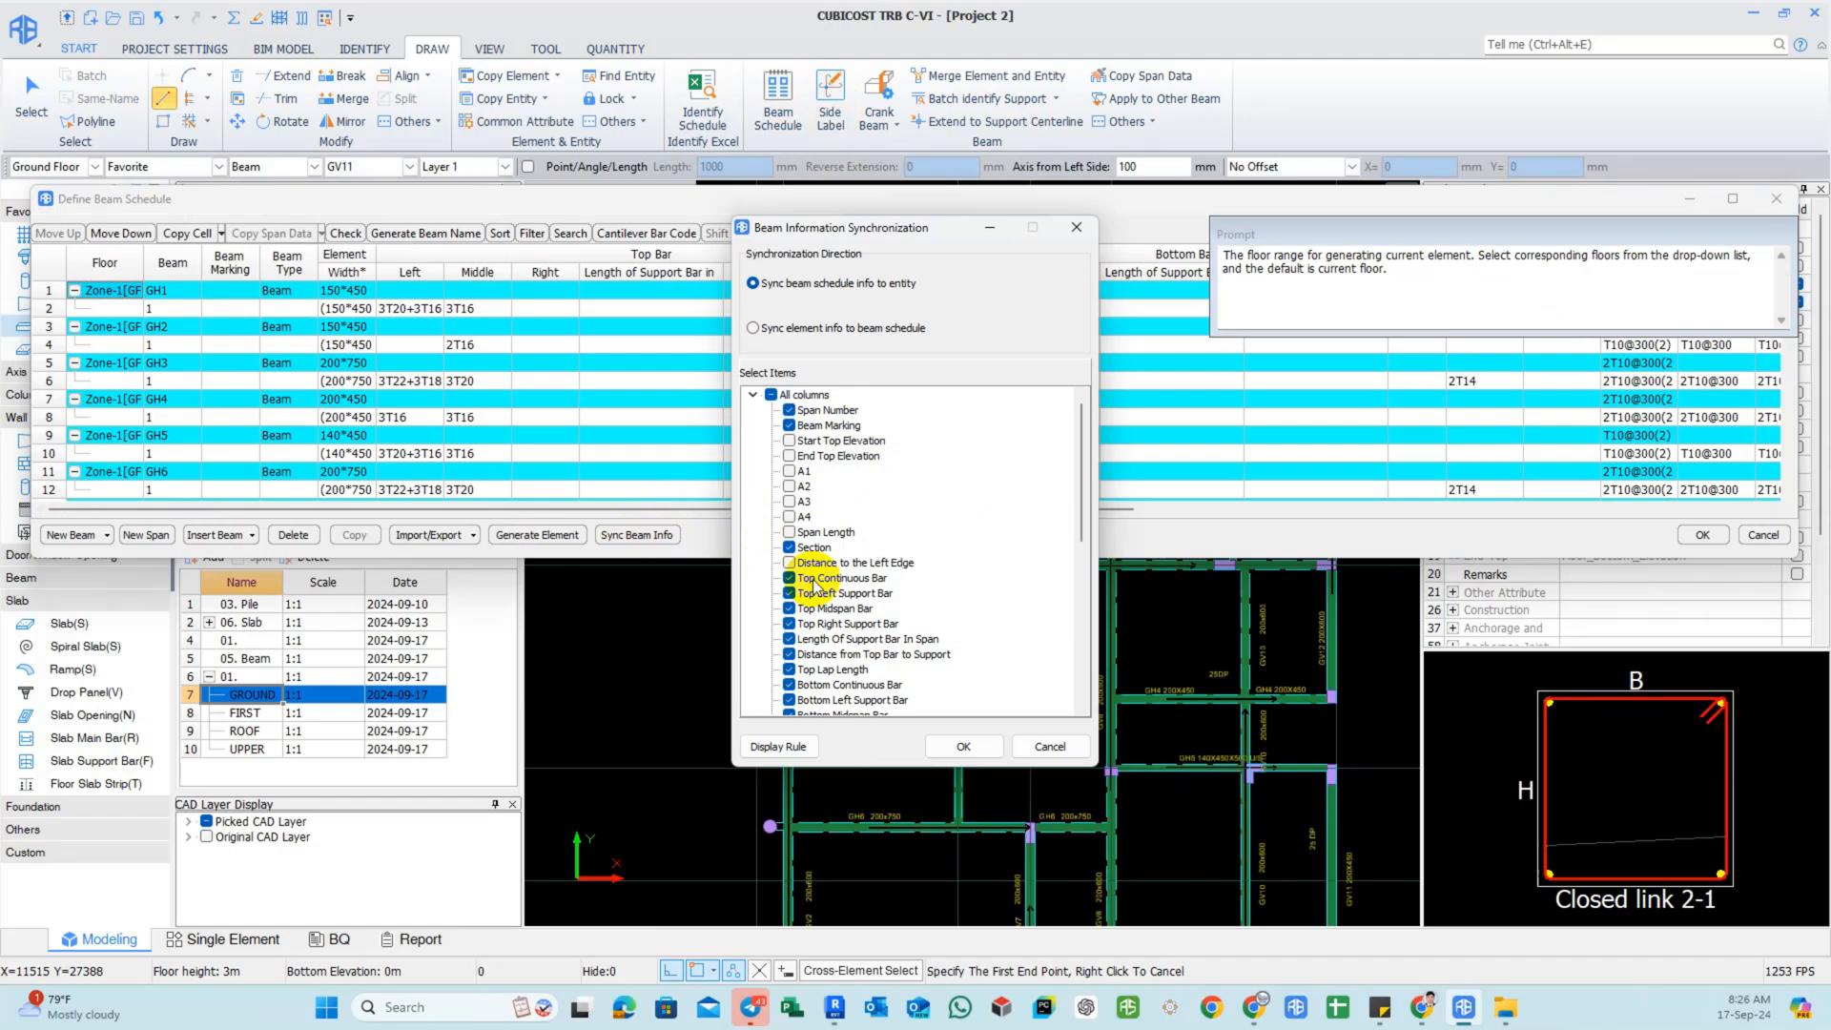
left_click(963, 749)
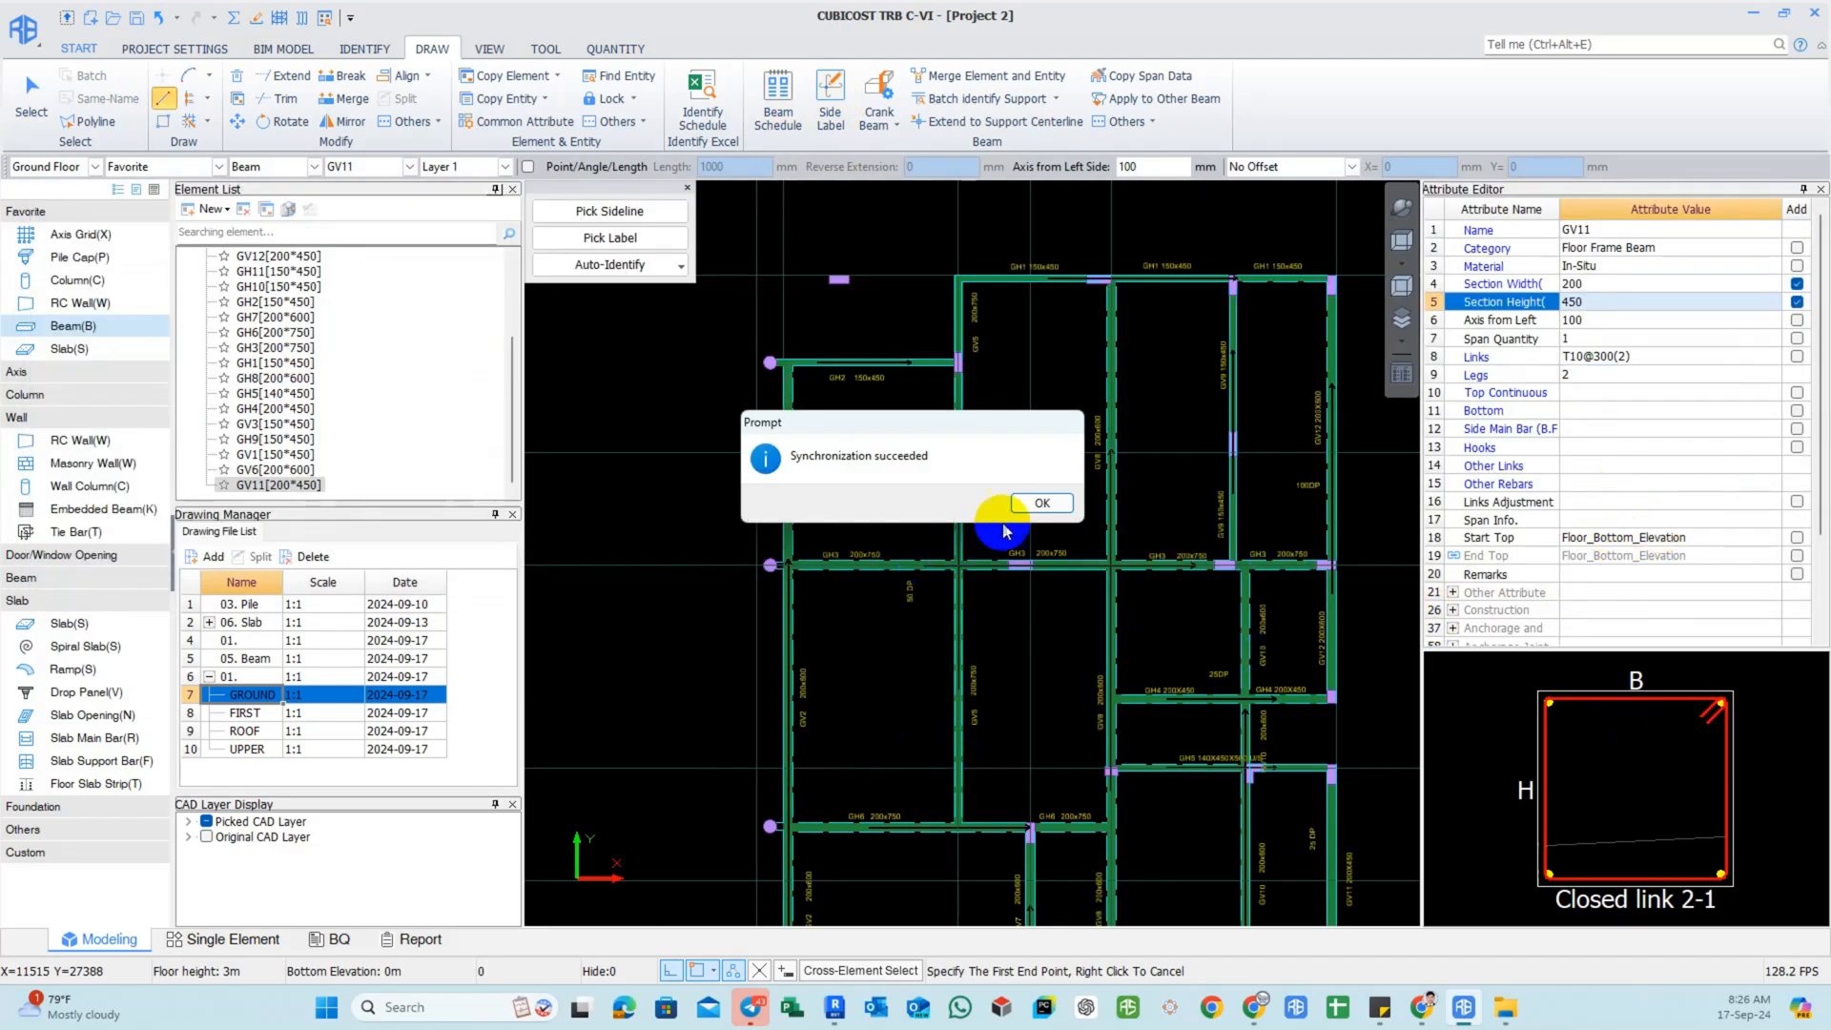
left_click(1005, 521)
left_click(1702, 535)
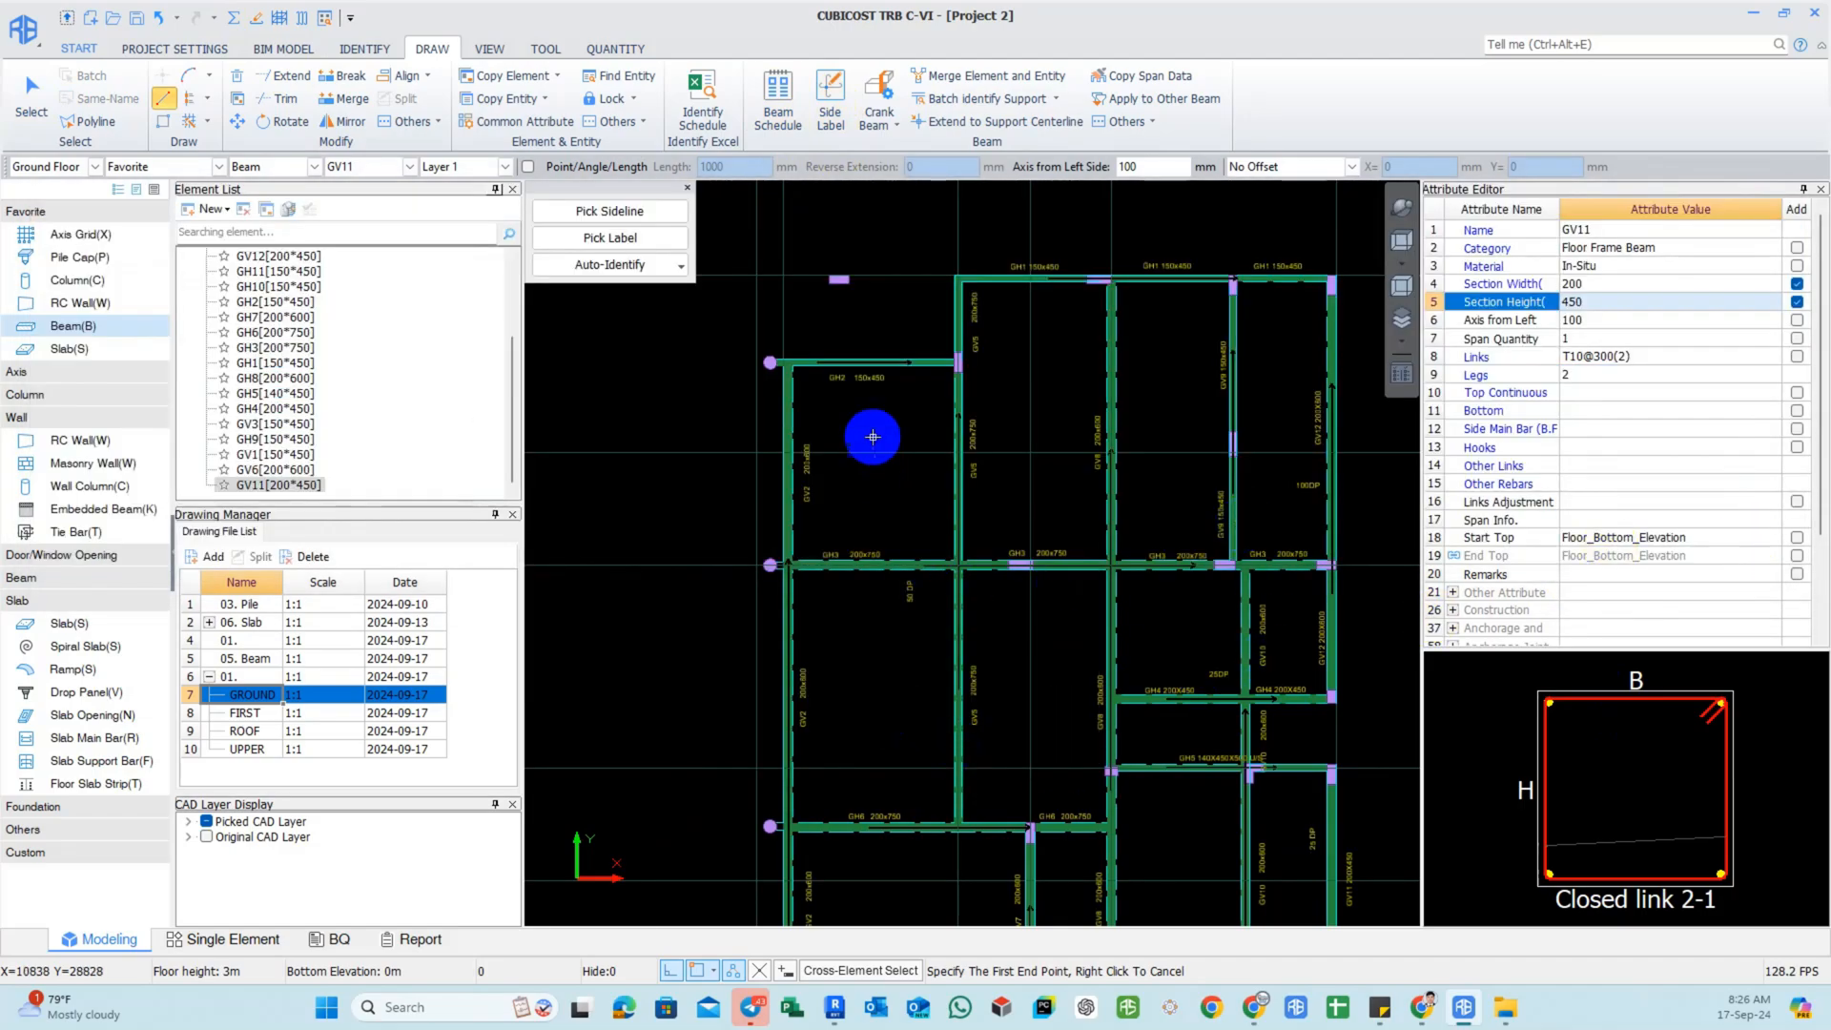
Select beam GH2 in the plan and check the reinforcement assigned to it.
right_click(918, 363)
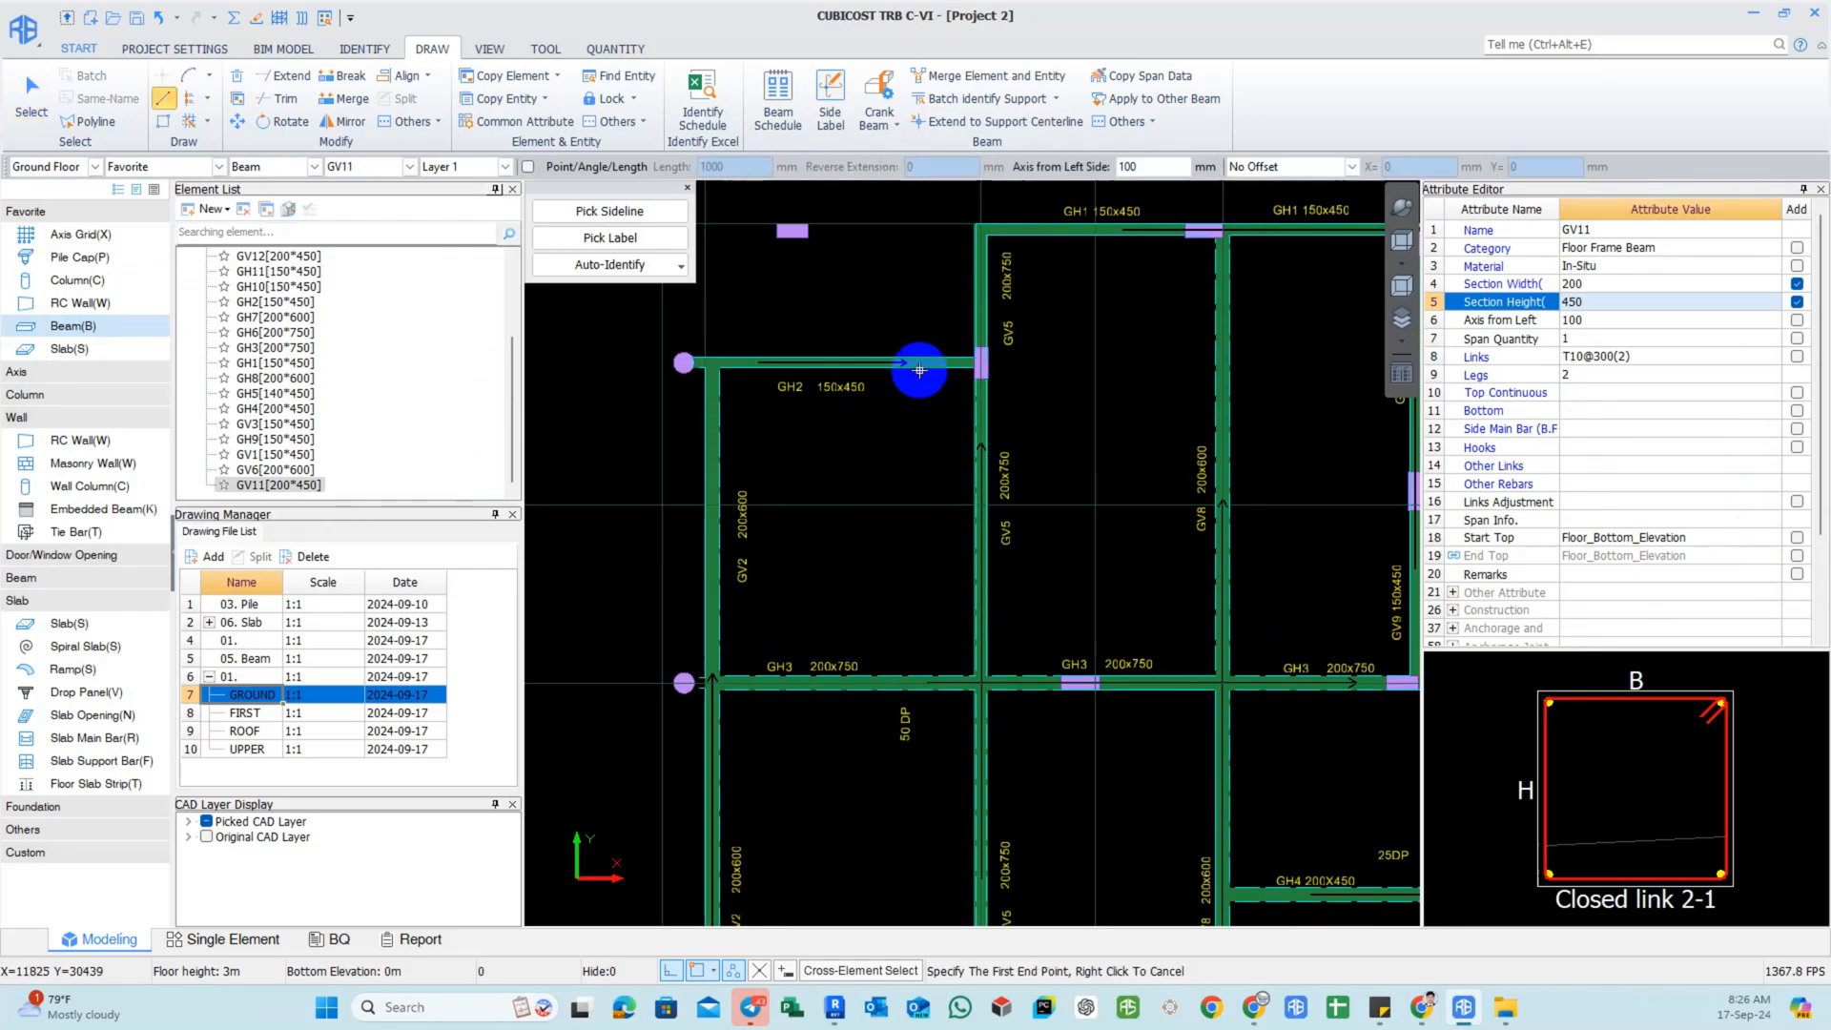
left_click(918, 363)
scroll(888, 360, "up", 3)
scroll(826, 357, "down", 5)
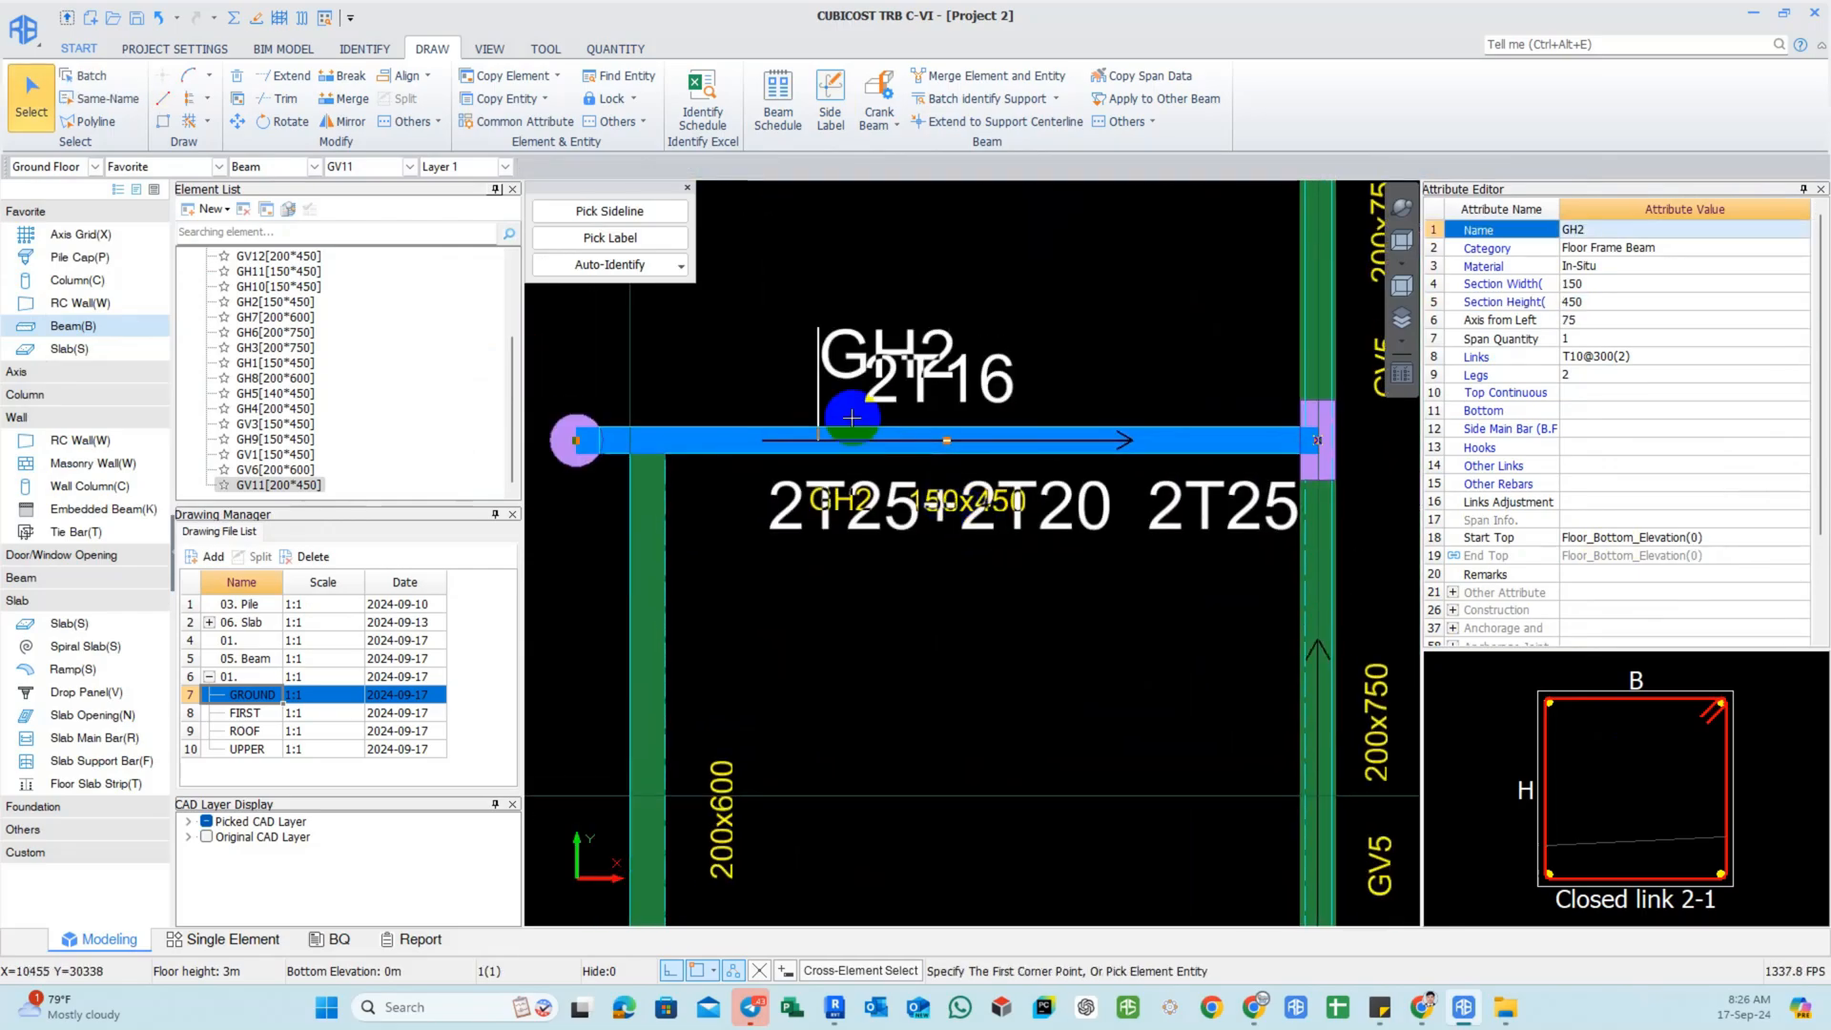
Calculate the Ground Floor for Modeling with the same rebar summed.
left_click(233, 18)
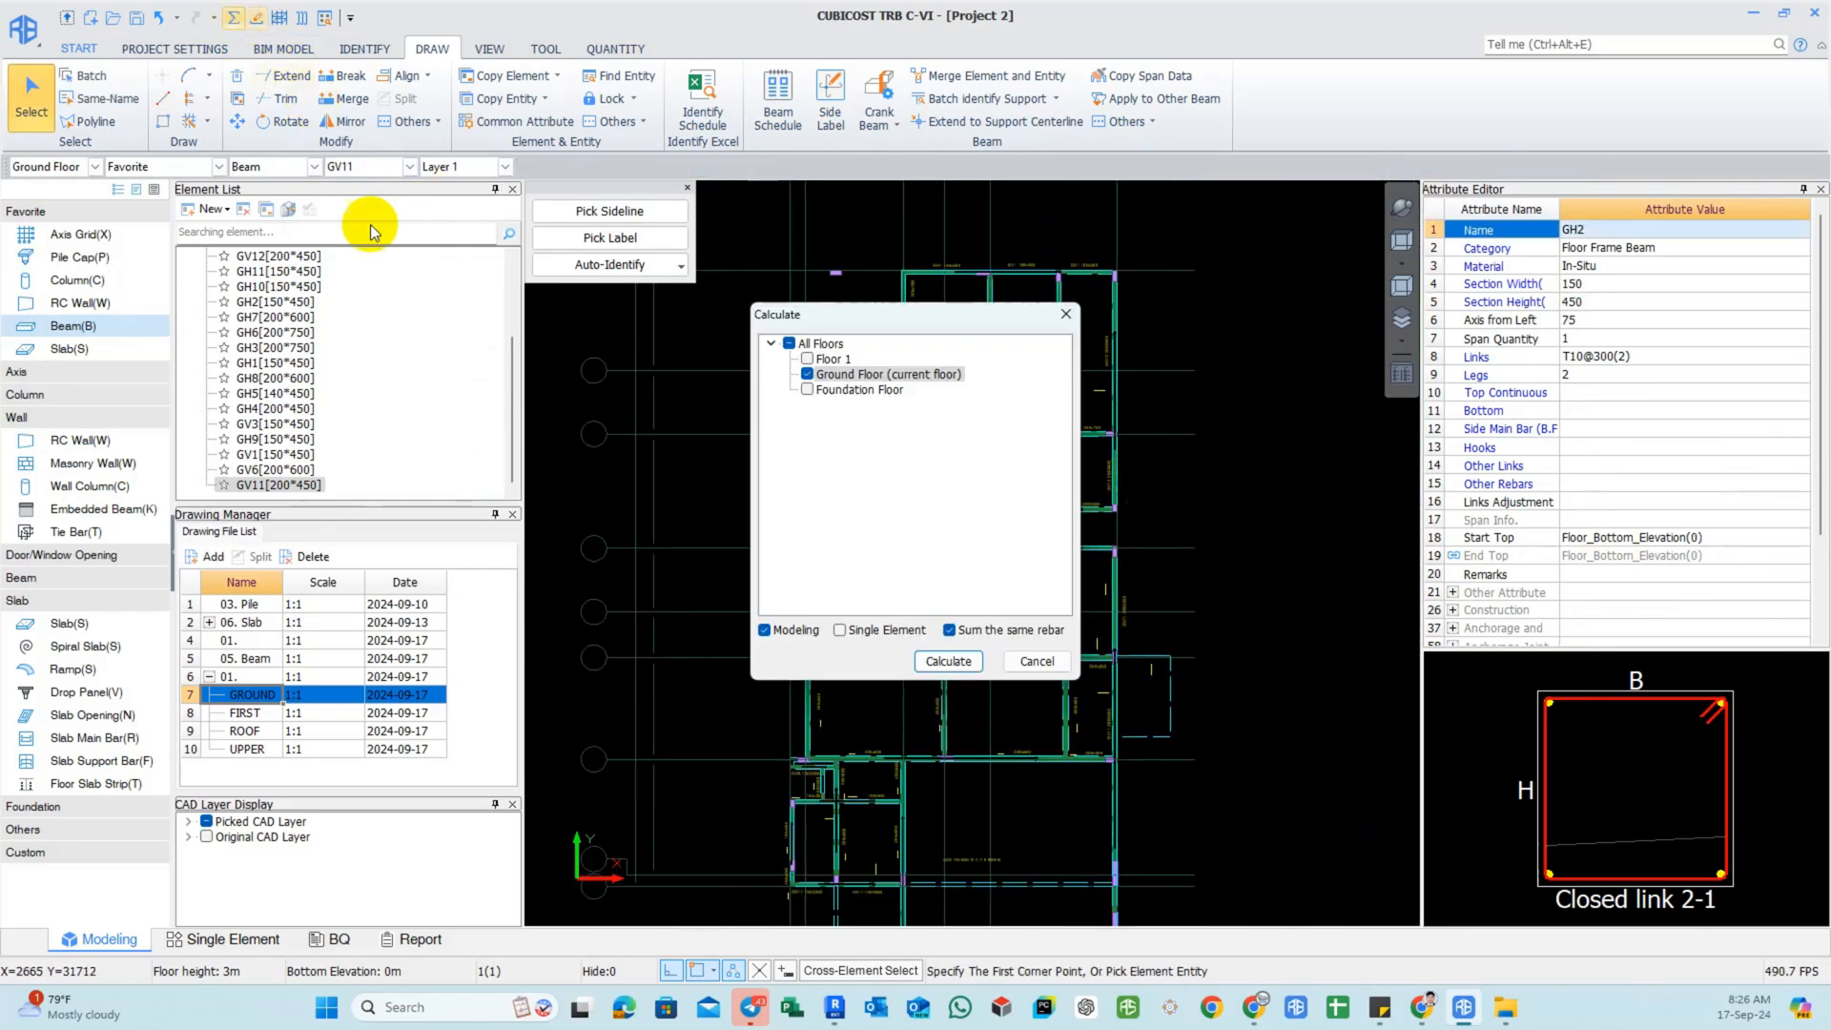
left_click(942, 661)
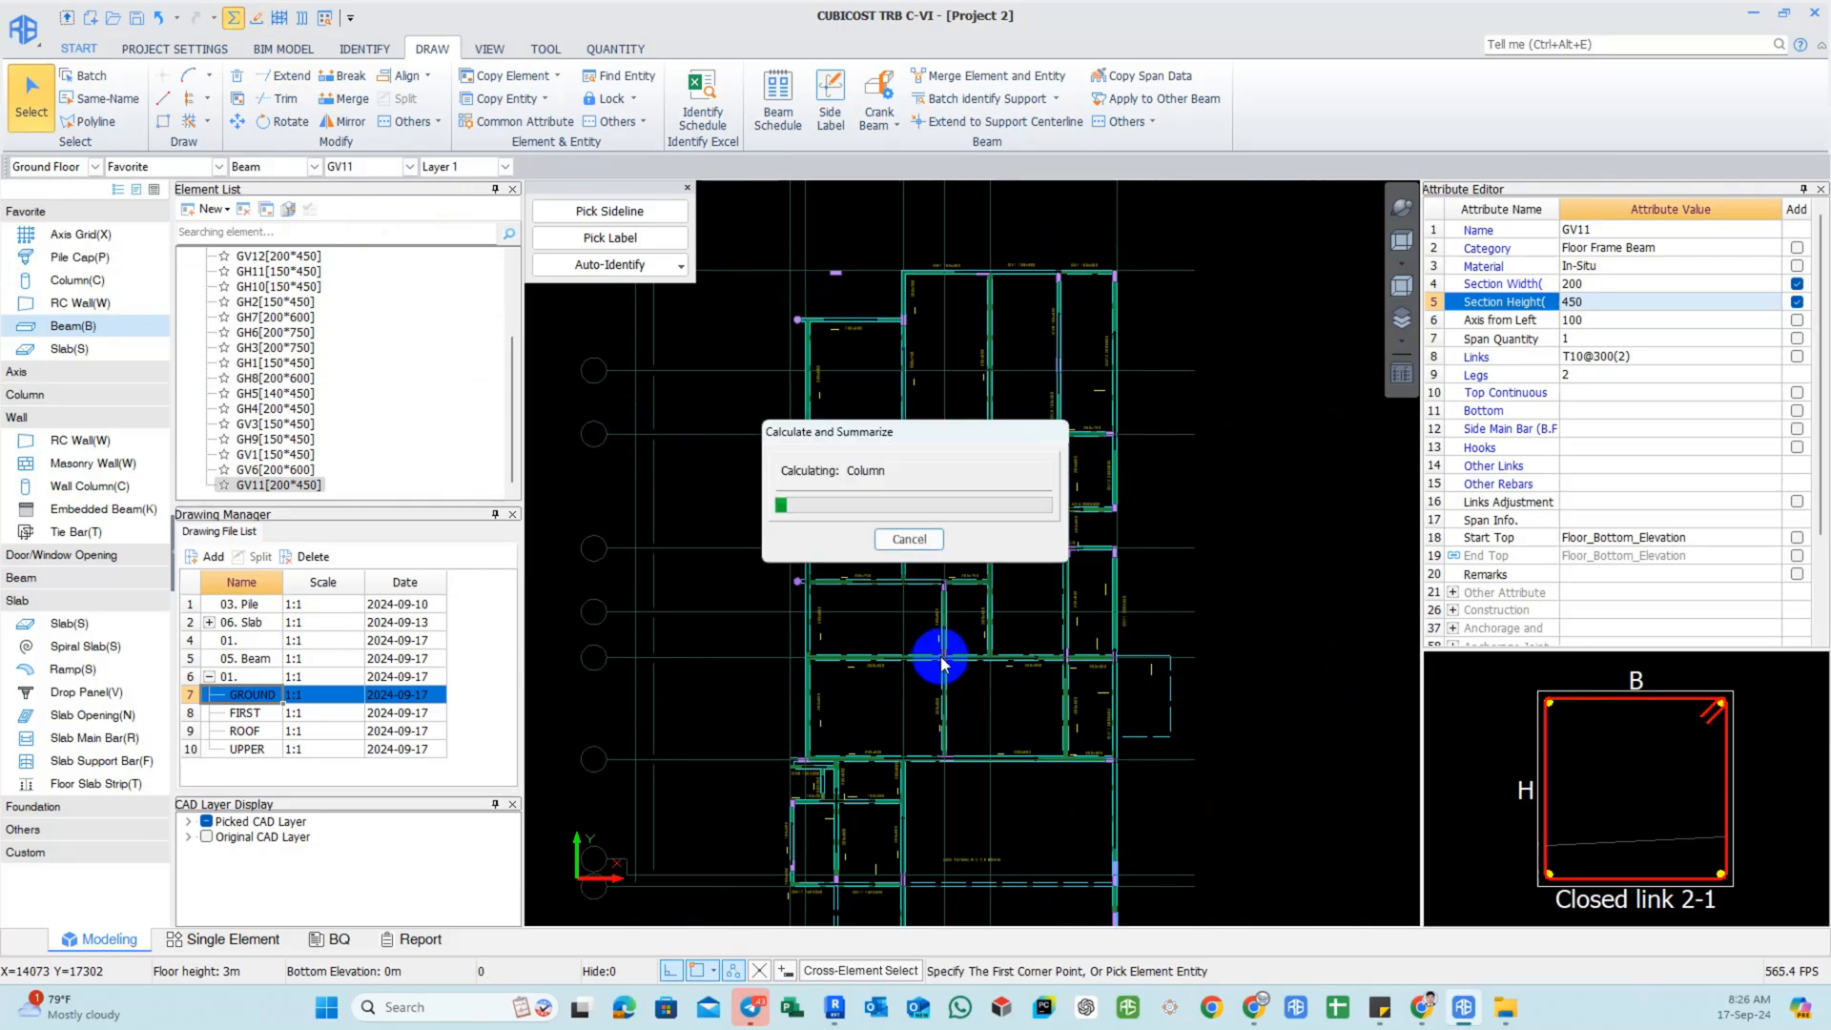
left_click(909, 539)
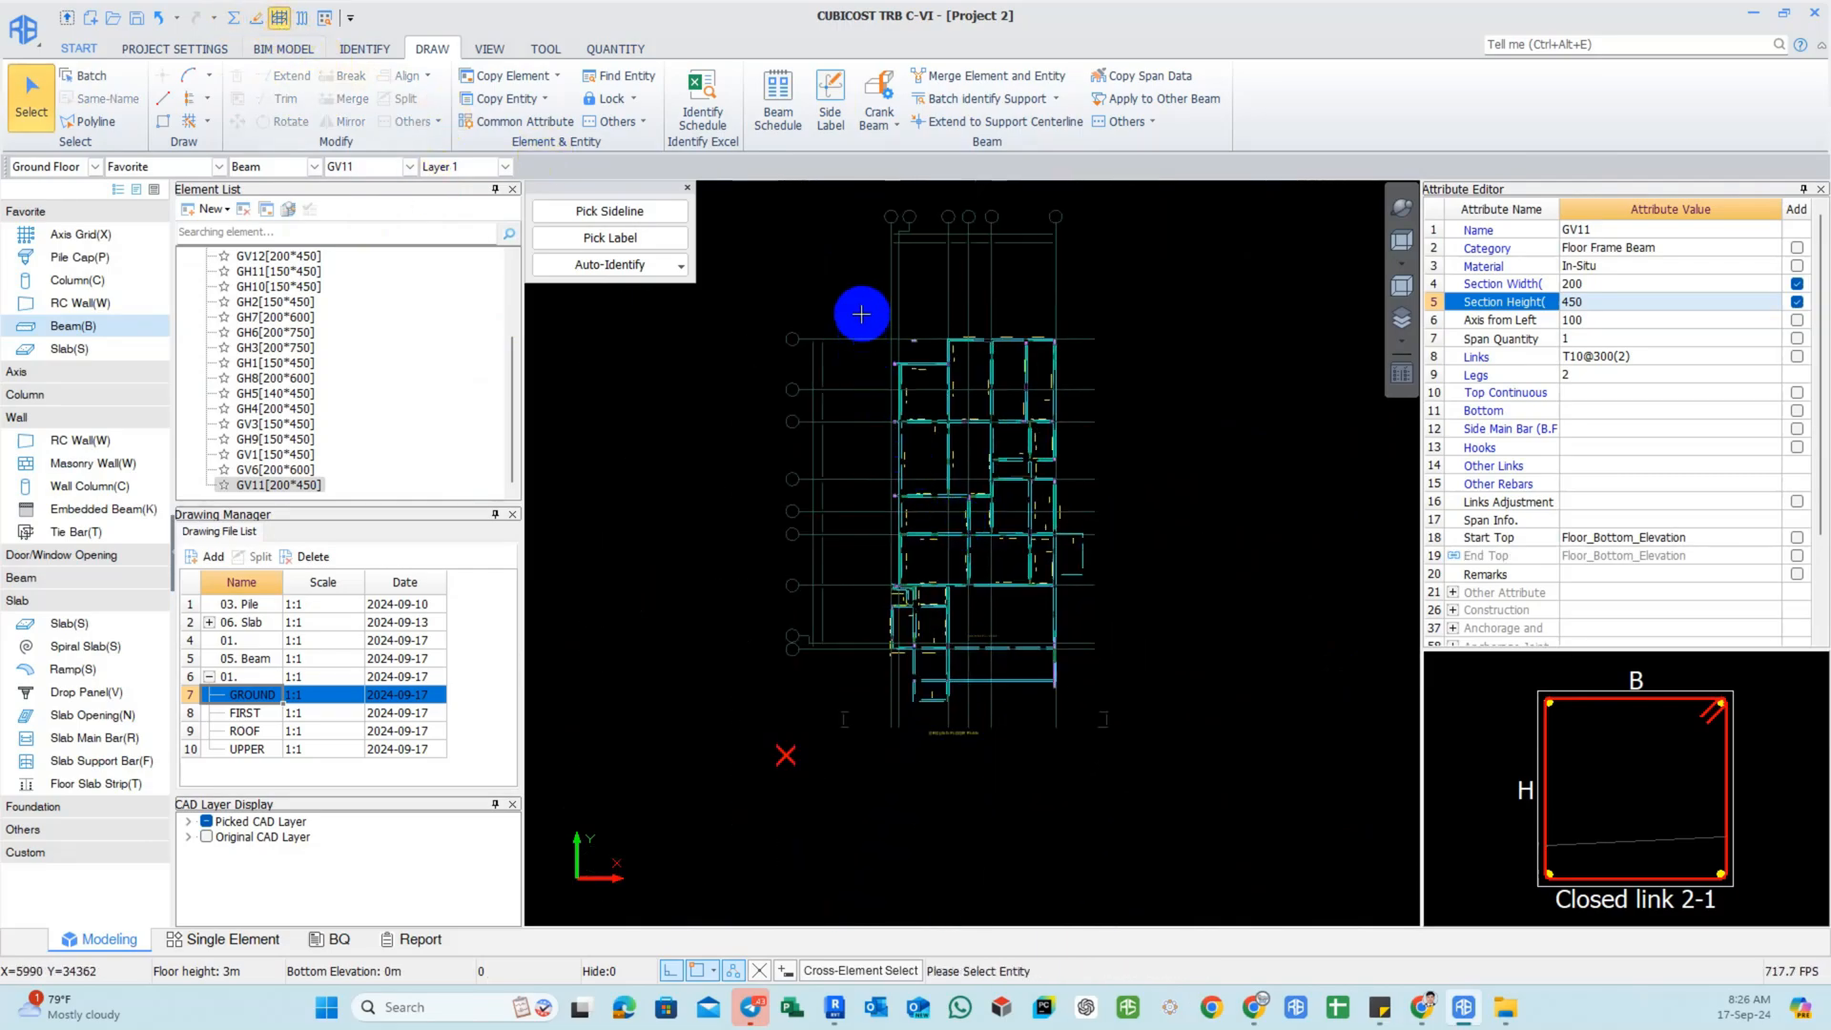
Select the whole ground-floor model for 3D rebar display, and inspect the beam and column reinforcement from an angled view.
left_click_drag(1099, 722, 1116, 727)
scroll(1104, 704, "up", 3)
left_click_drag(993, 670, 1101, 563, "ctrl")
scroll(1115, 575, "up", 10)
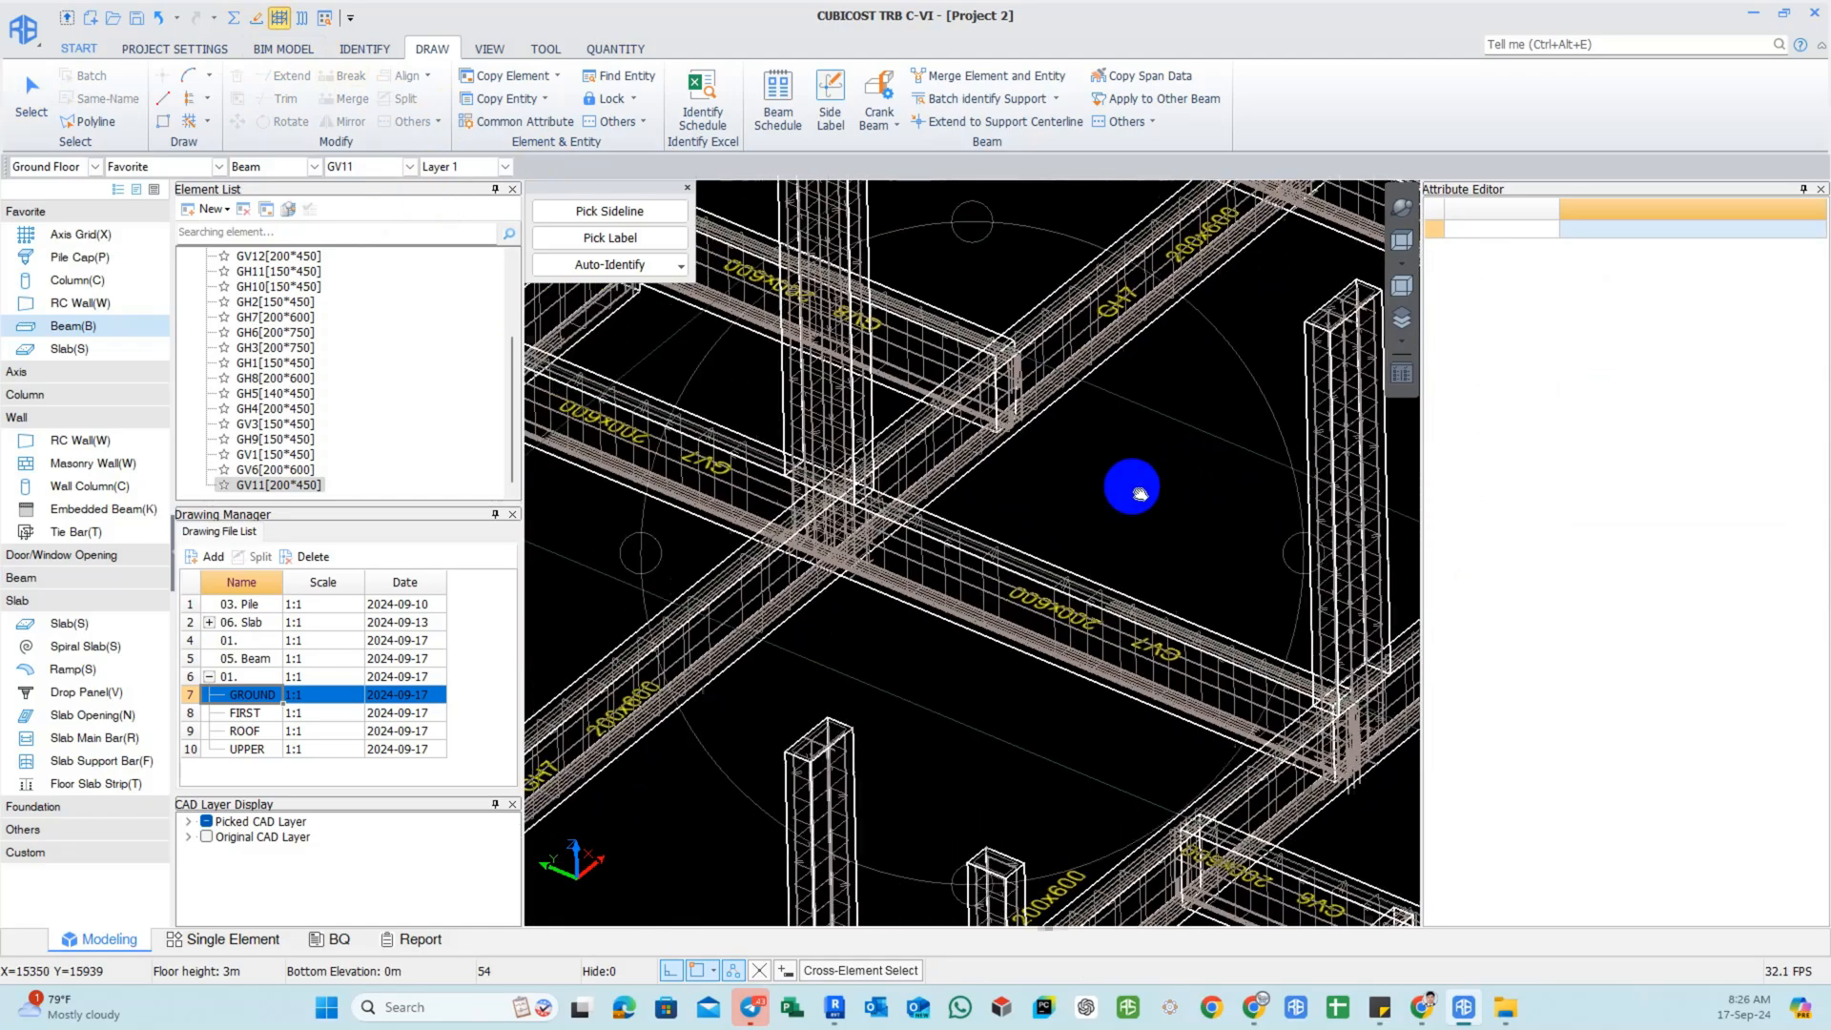
middle_click_drag(973, 573, 1291, 719)
scroll(1023, 495, "down", 4)
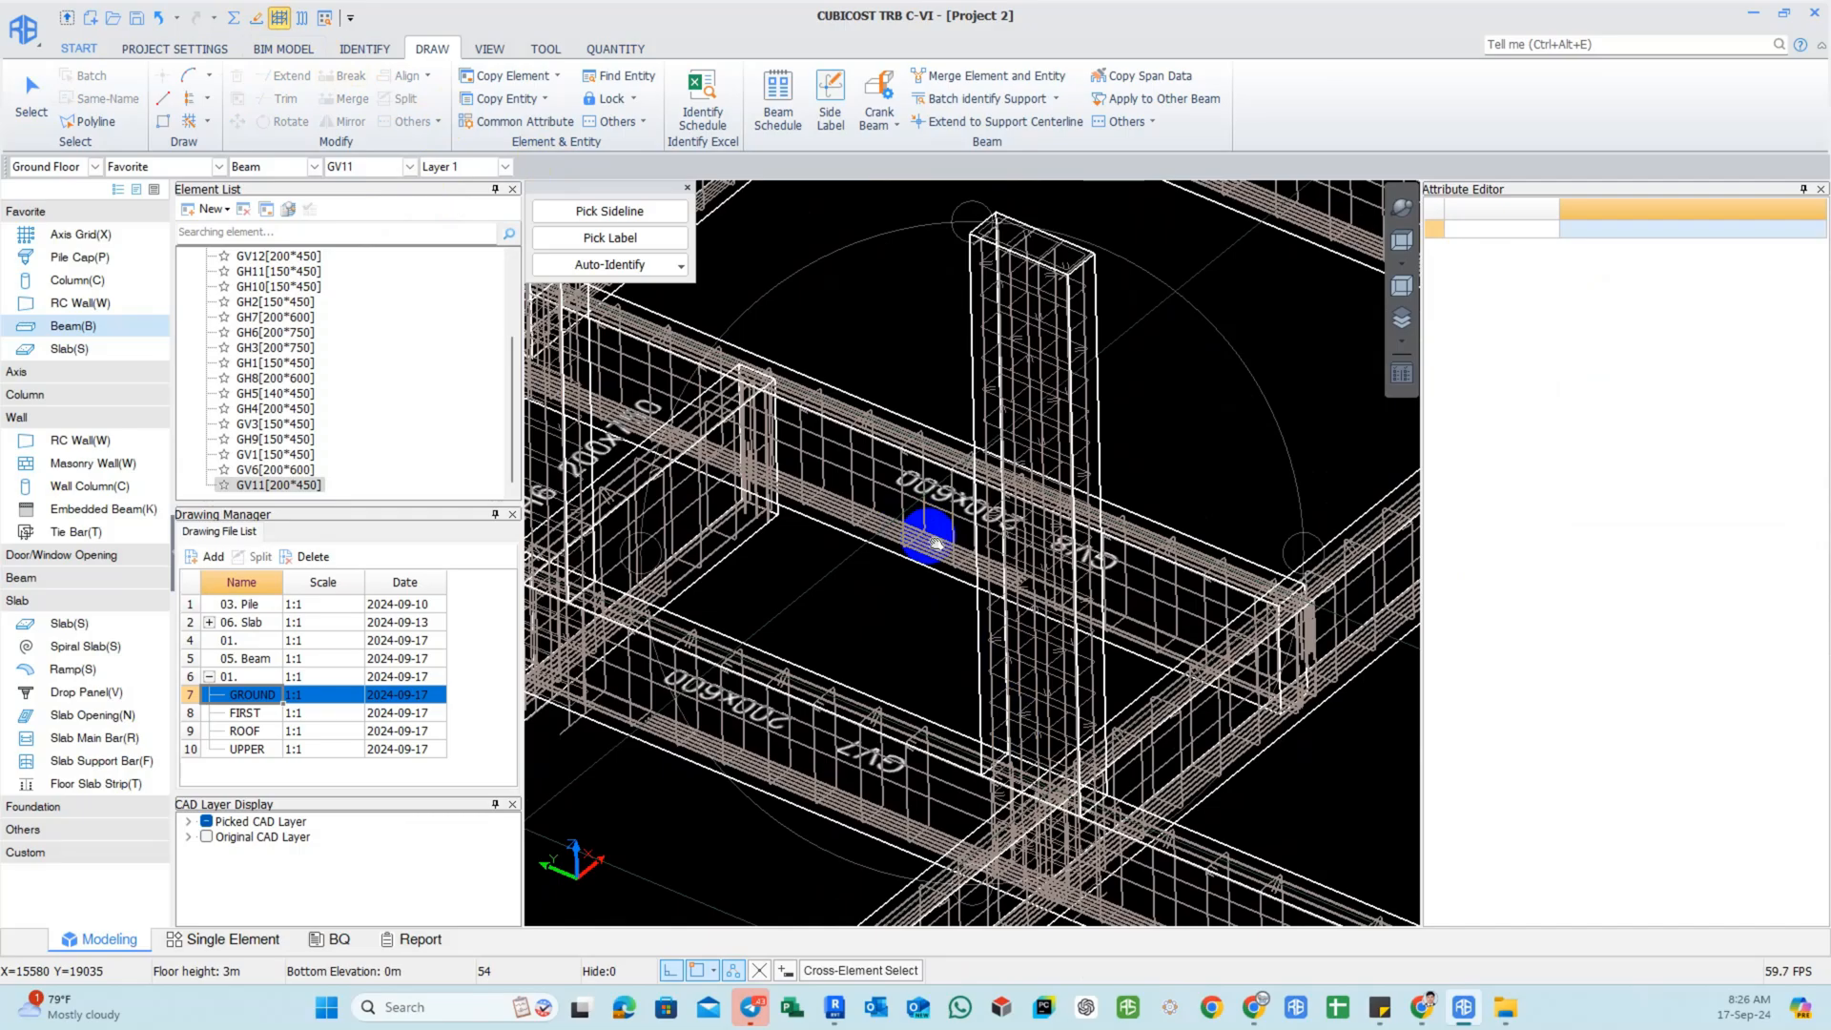
scroll(940, 540, "down", 3)
middle_click_drag(940, 539, 956, 650)
scroll(838, 523, "up", 8)
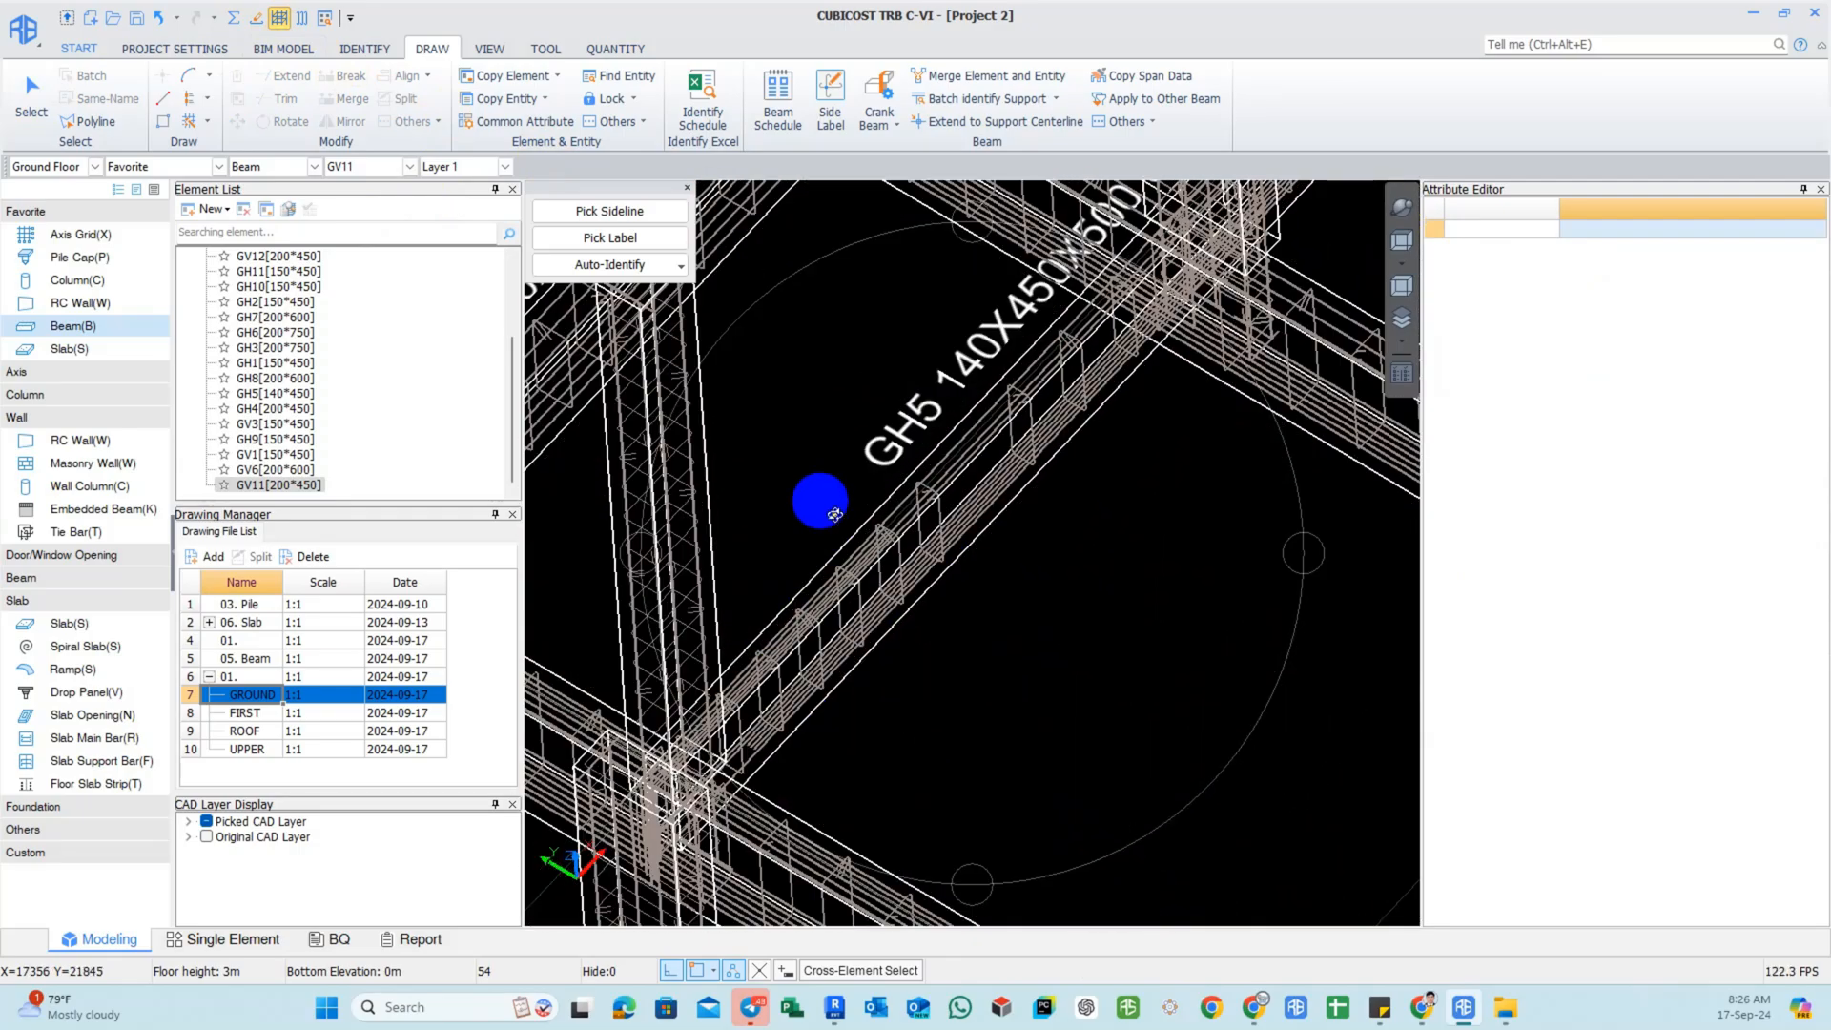
Finish inspecting the beam and column reinforcement in 3D, and return to the plan view of the ground-floor beams.
scroll(748, 675, "down", 8)
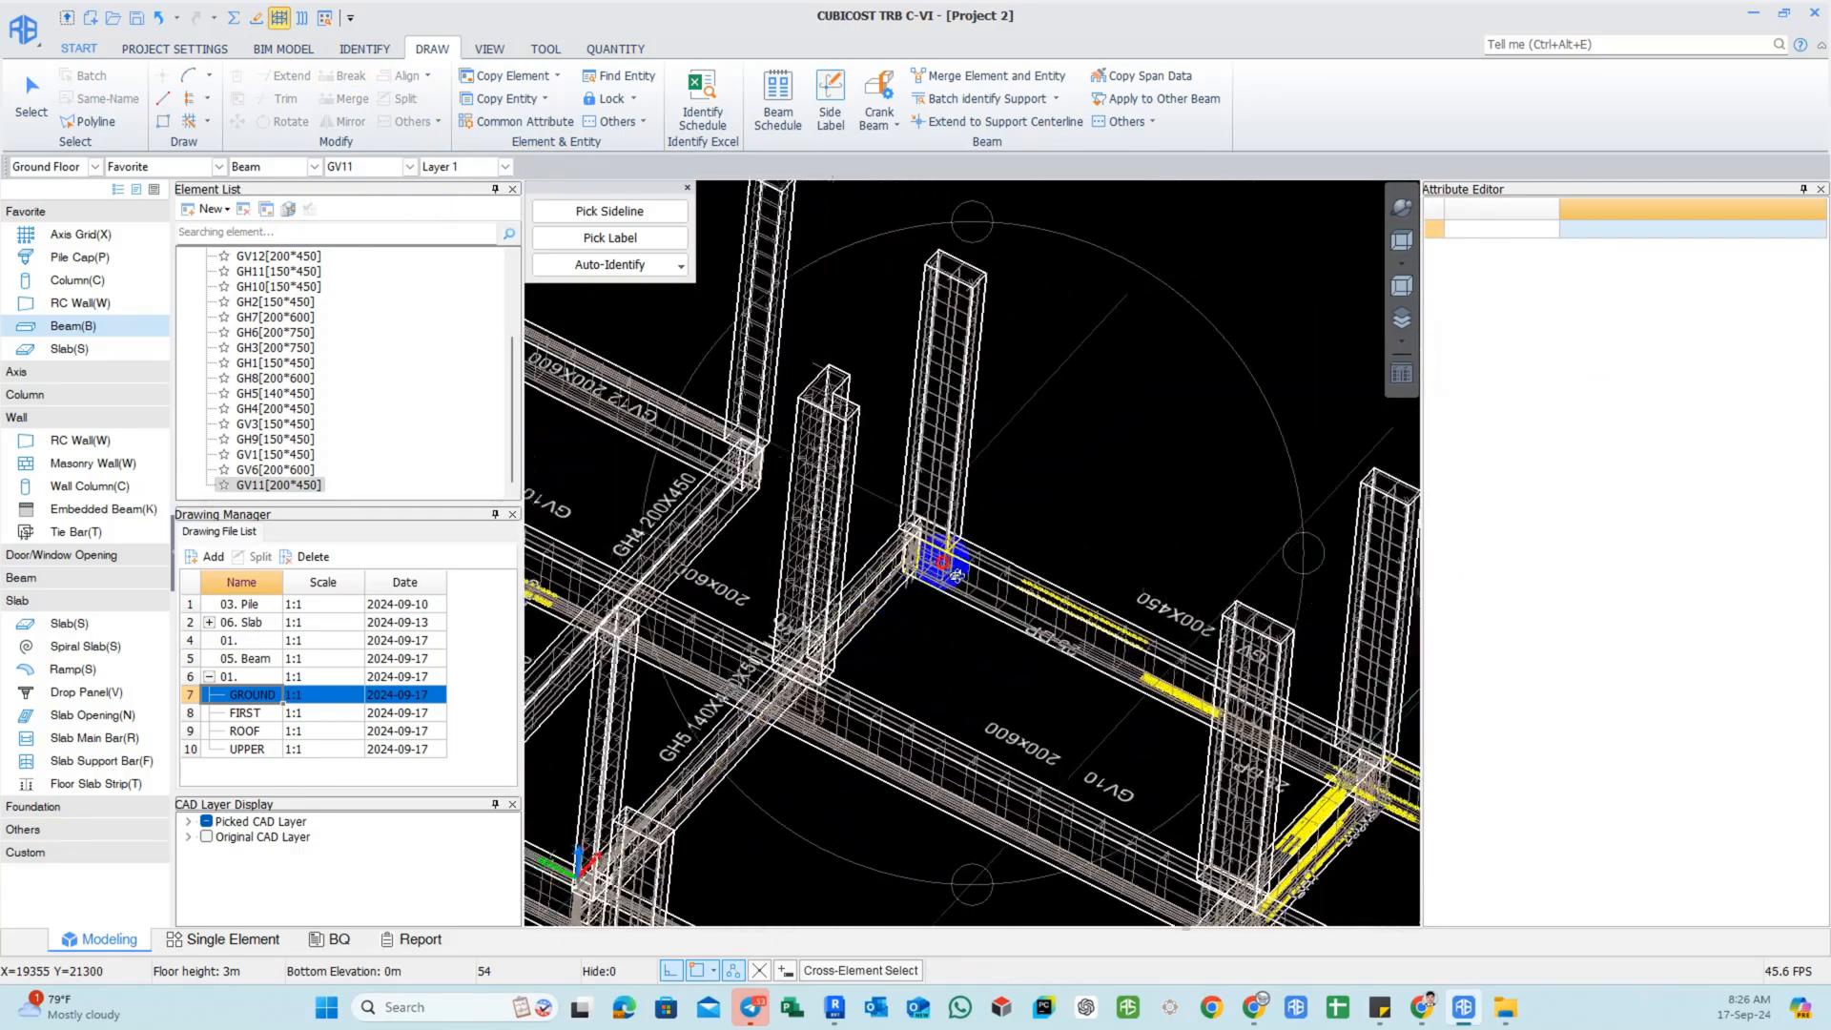
scroll(916, 571, "down", 4)
mouse_move(1068, 780)
middle_mouse_down()
mouse_move(917, 571)
mouse_move(1079, 770)
middle_mouse_up()
key("Escape")
key("ctrl+Return")
key("ctrl+a")
scroll(1080, 770, "down", 3)
key("Escape")
scroll(940, 400, "up", 3)
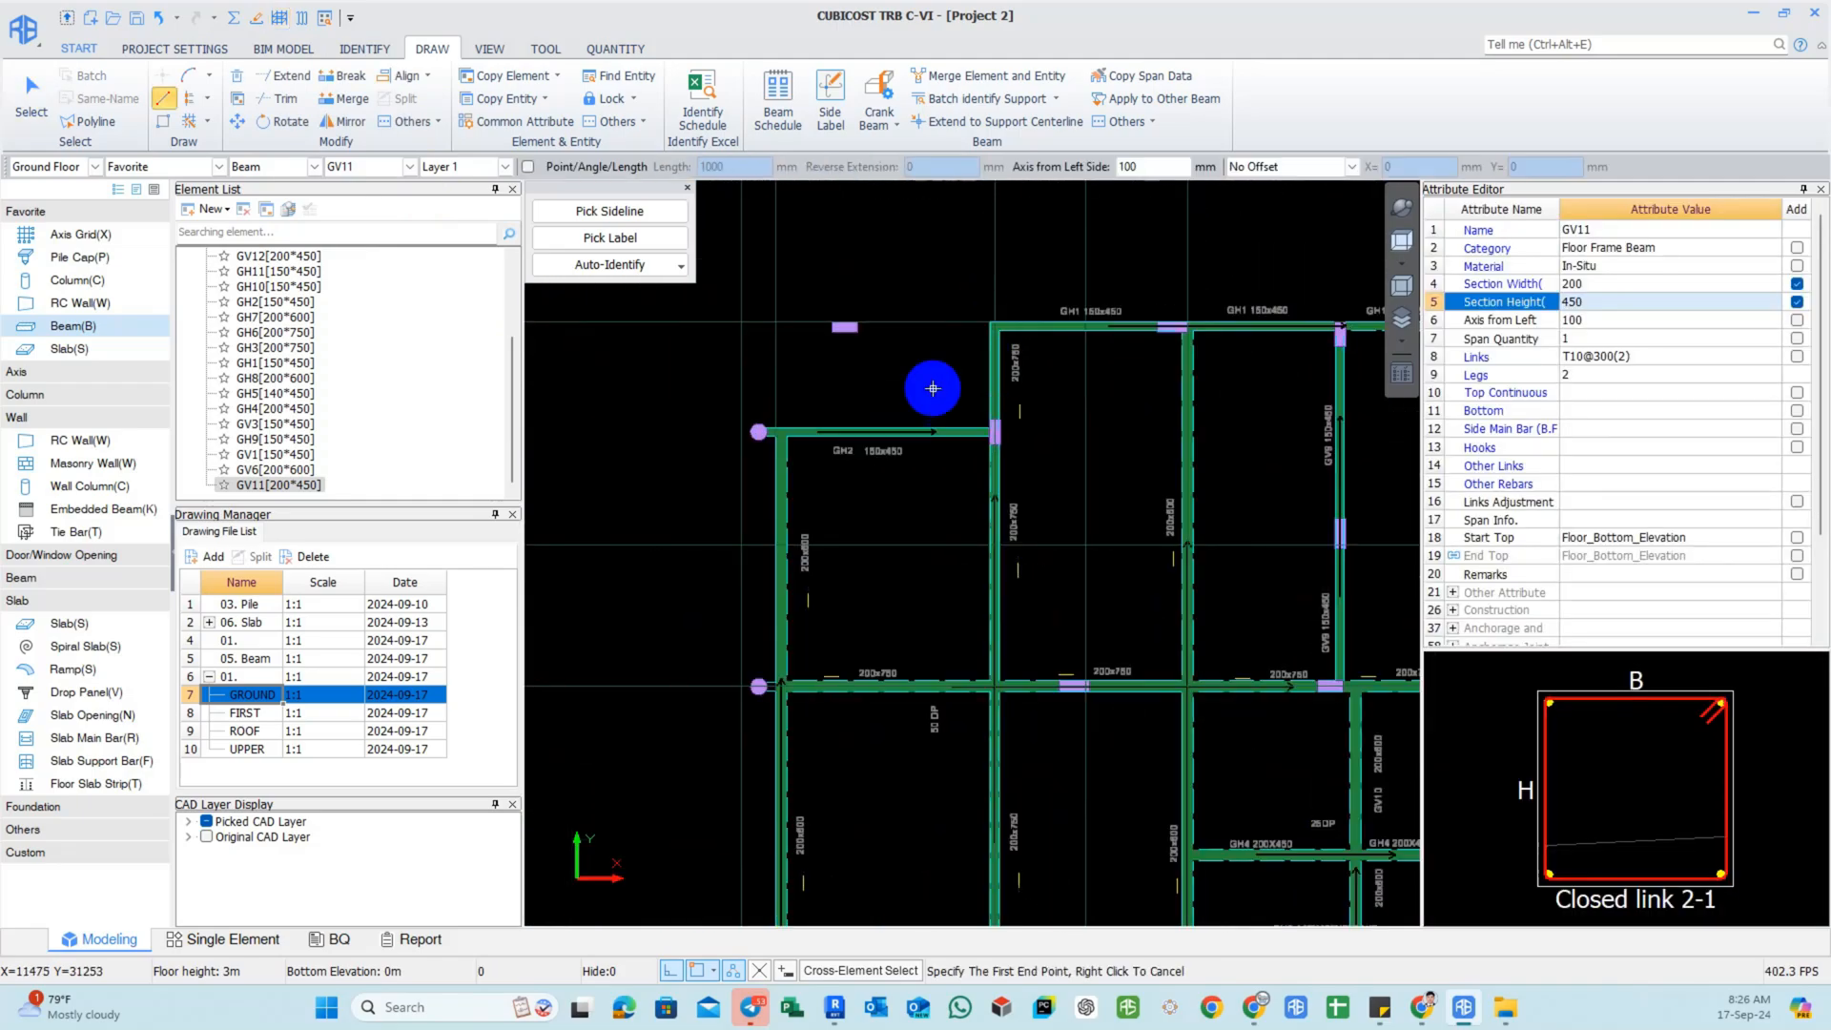
Open the side-view rebar arrangement of beam GH2 and examine its bars, dimensions and links.
right_click(946, 440)
left_click(942, 439)
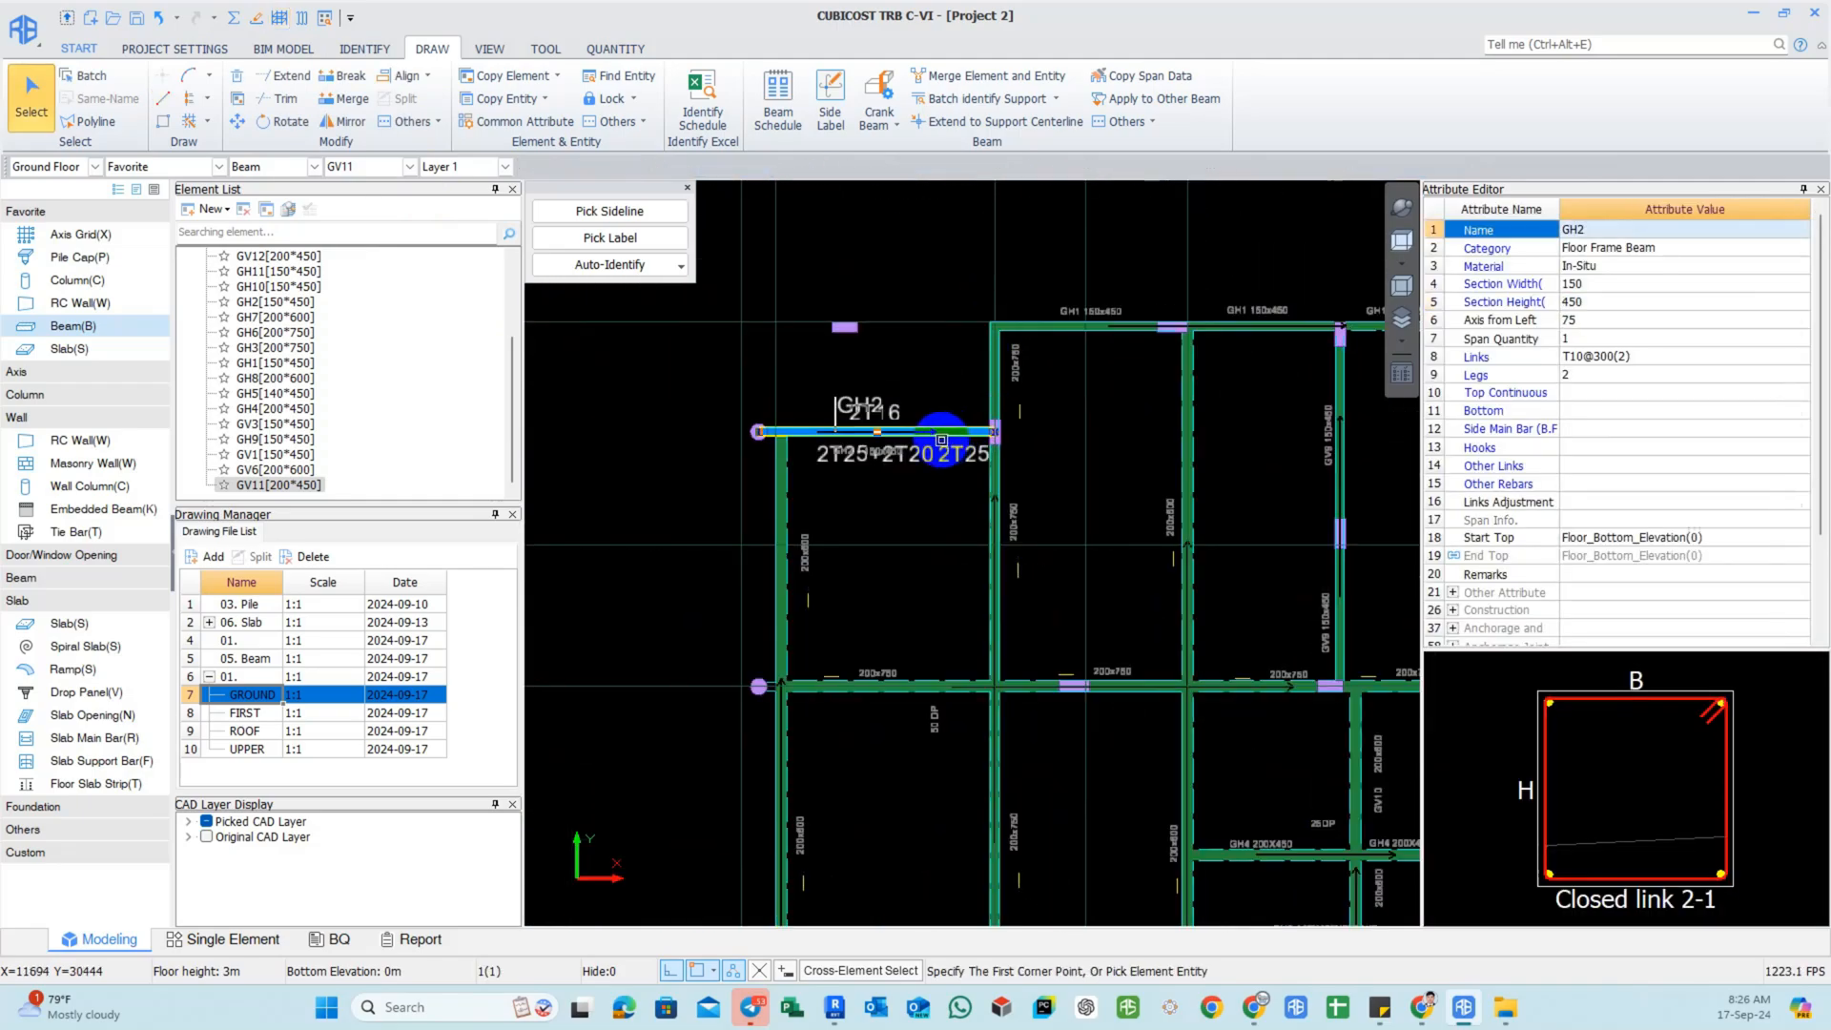
left_click(299, 19)
scroll(797, 420, "up", 5)
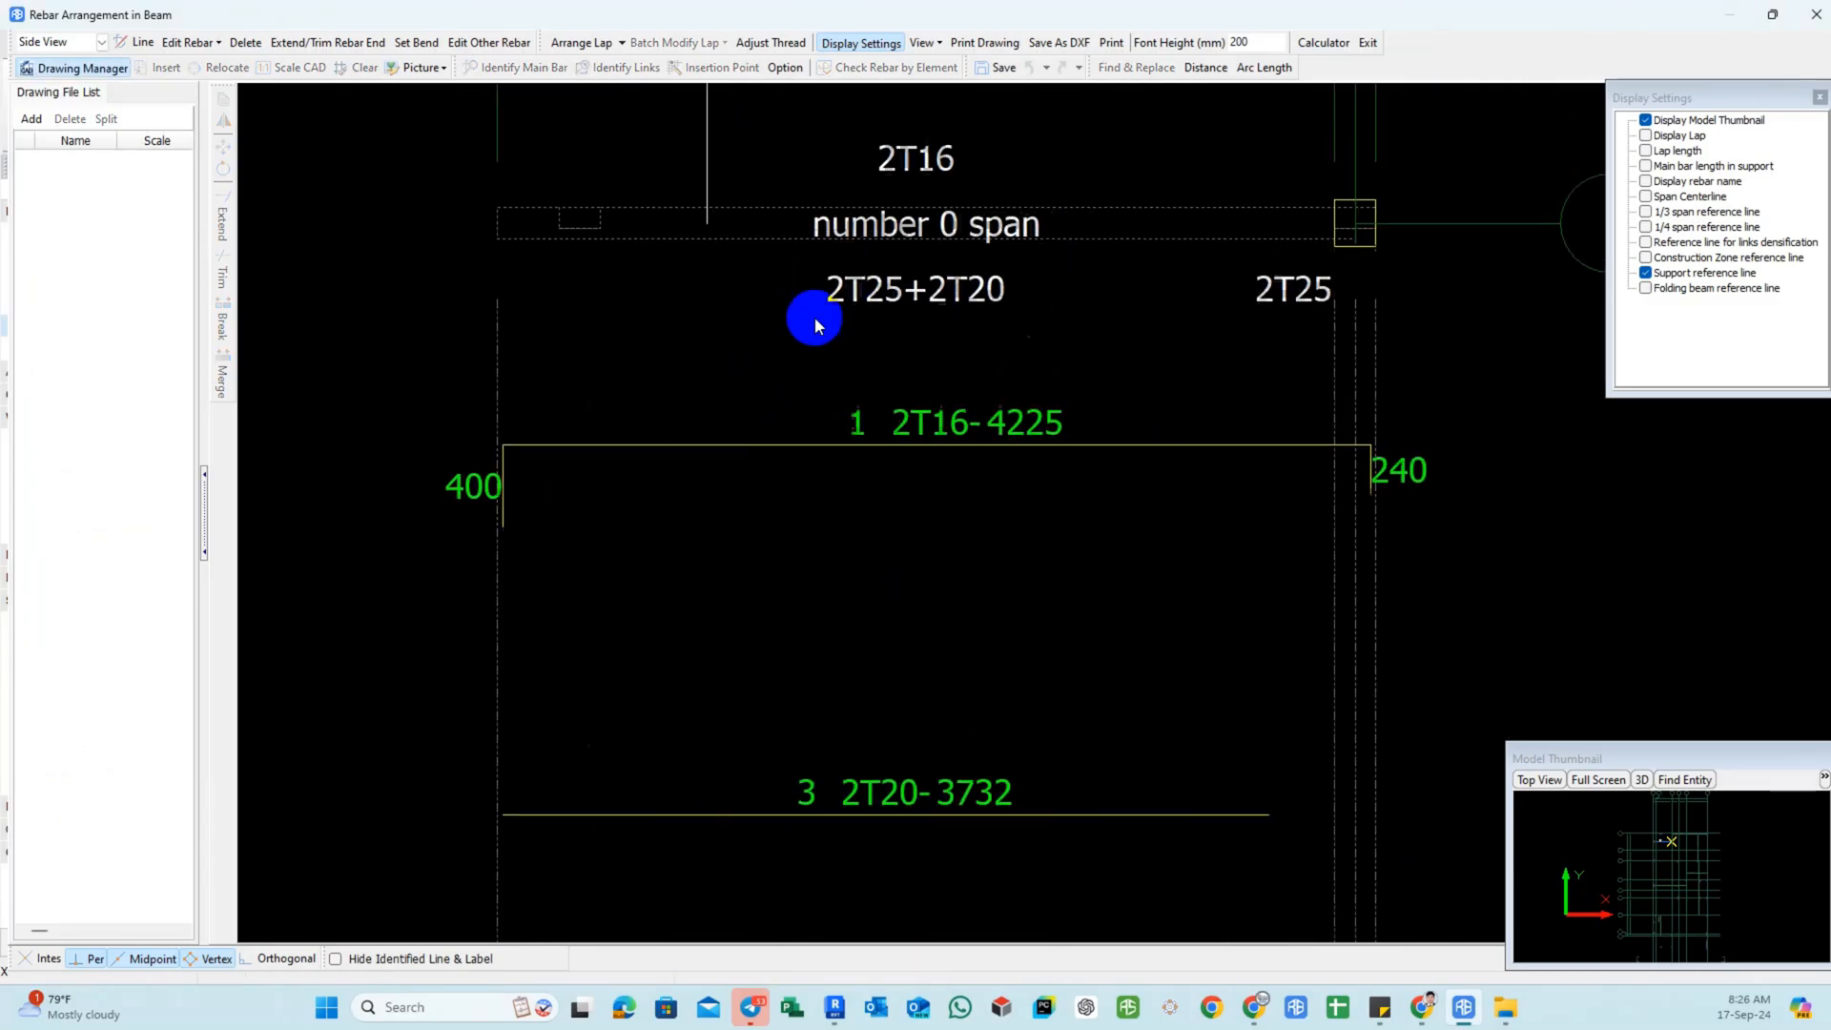
scroll(814, 324, "down", 3)
scroll(1120, 218, "down", 5)
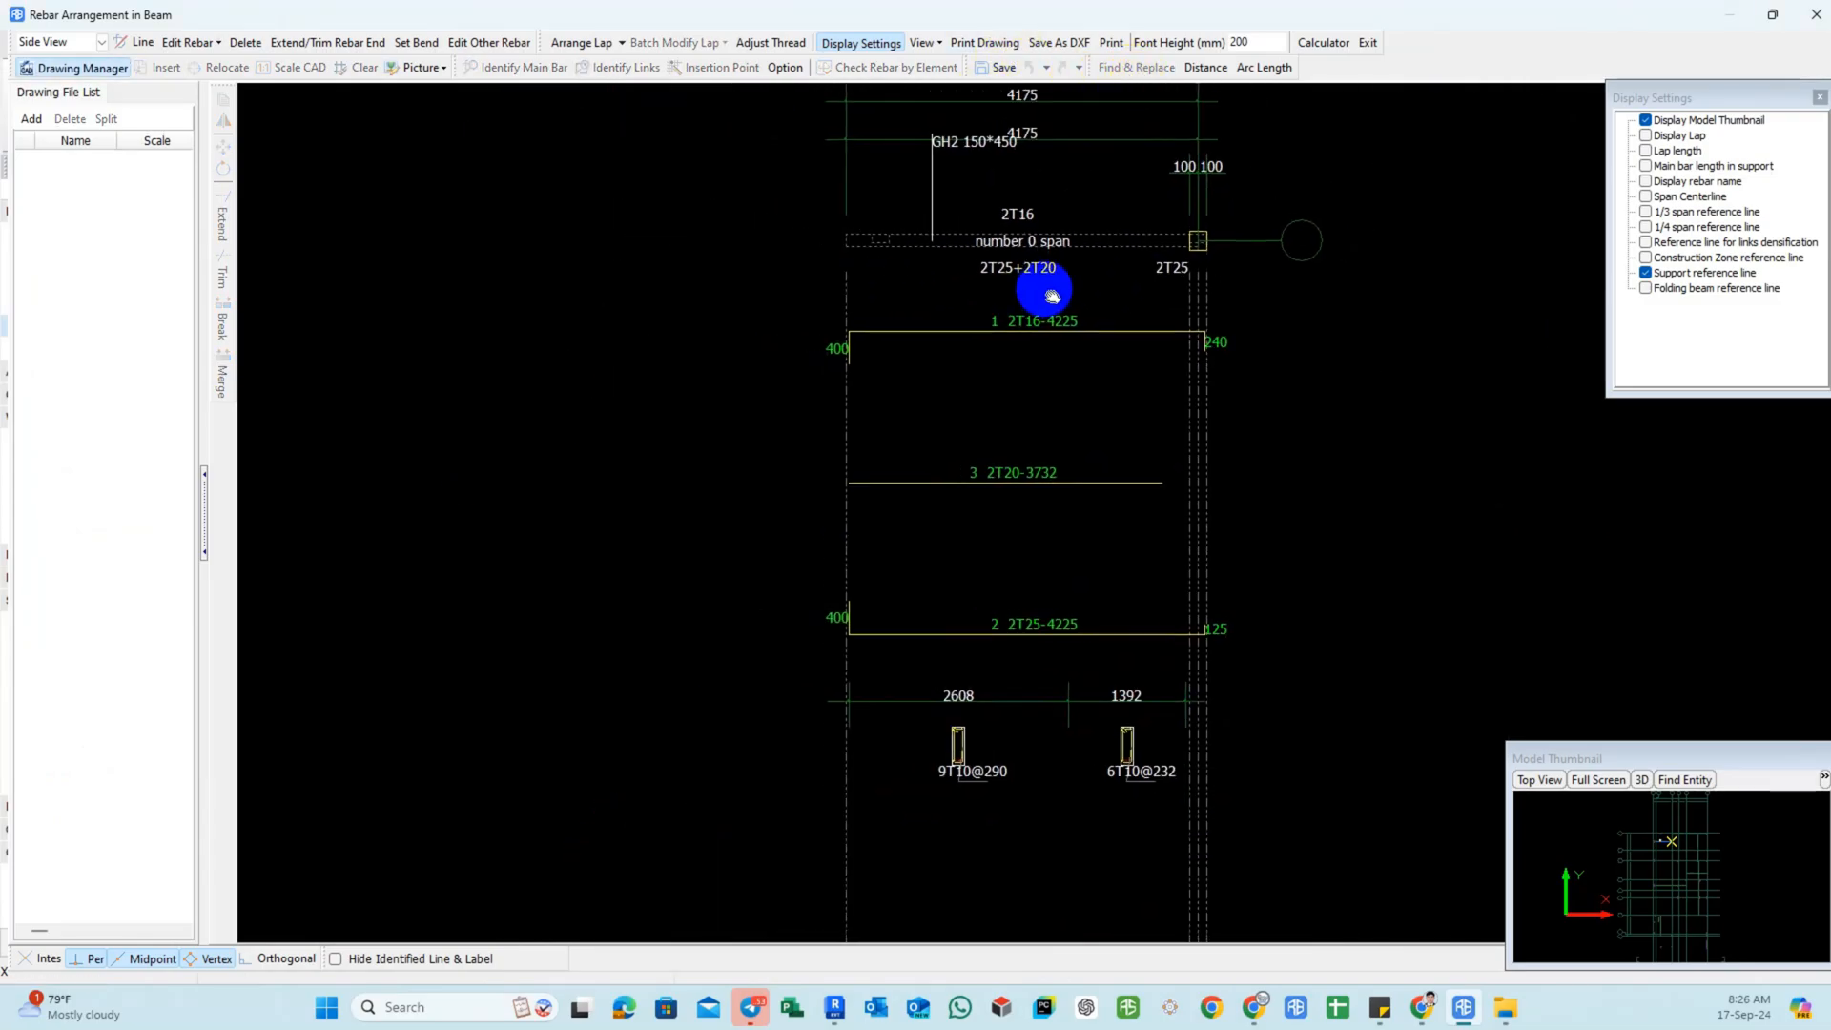
Set the rebar line color to Light green and the rebar line width to 4 in the arrangement options.
left_click(785, 67)
left_click(944, 582)
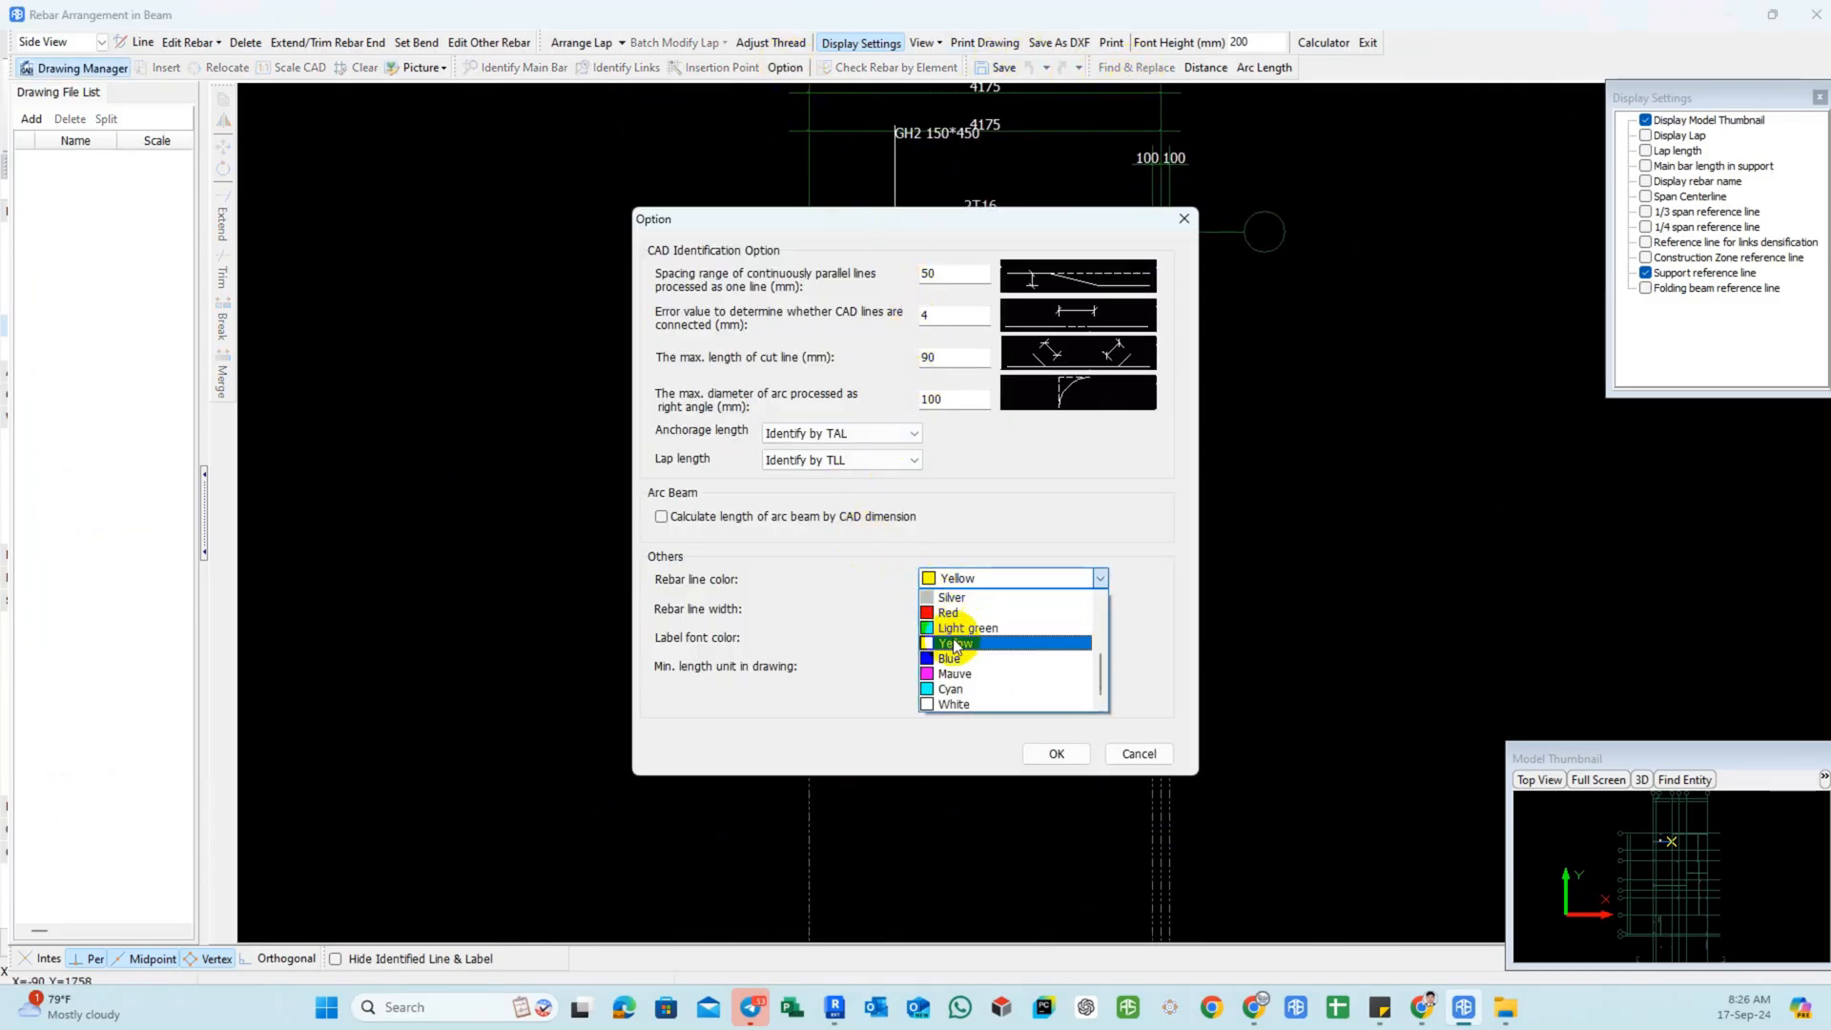
left_click(964, 627)
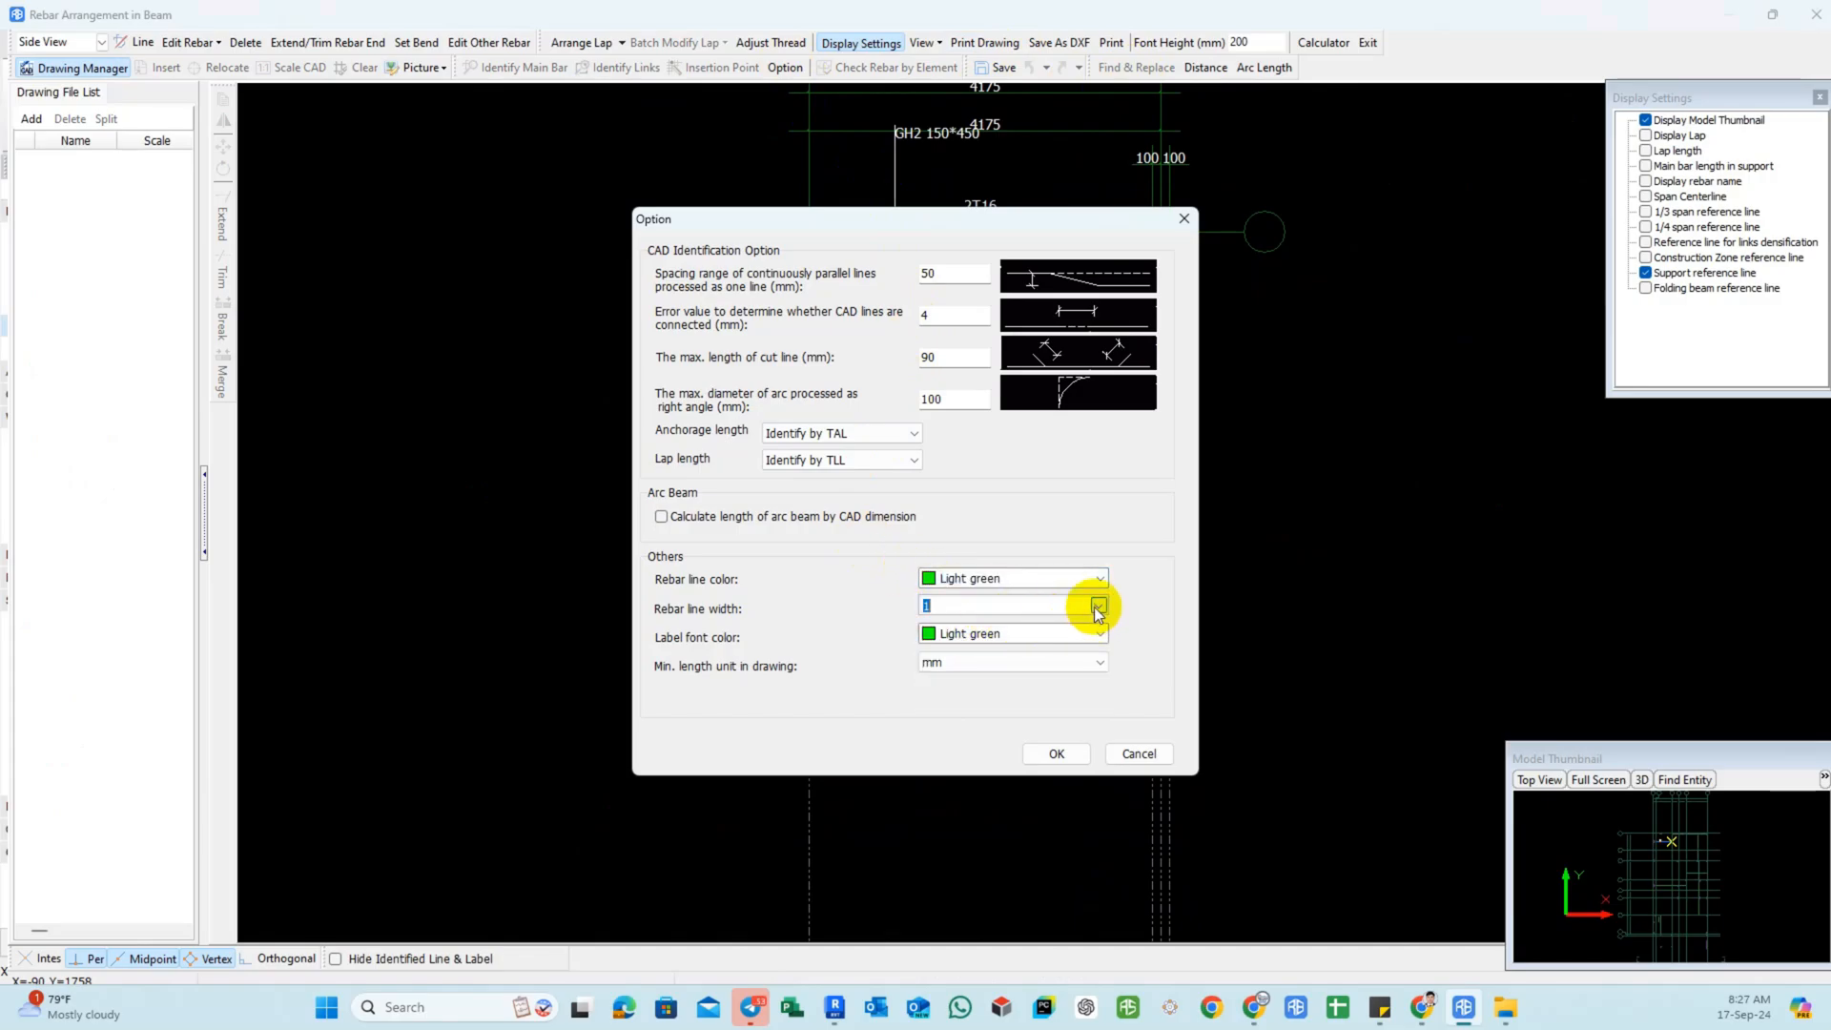
left_click(1099, 606)
left_click(950, 674)
left_click(1056, 754)
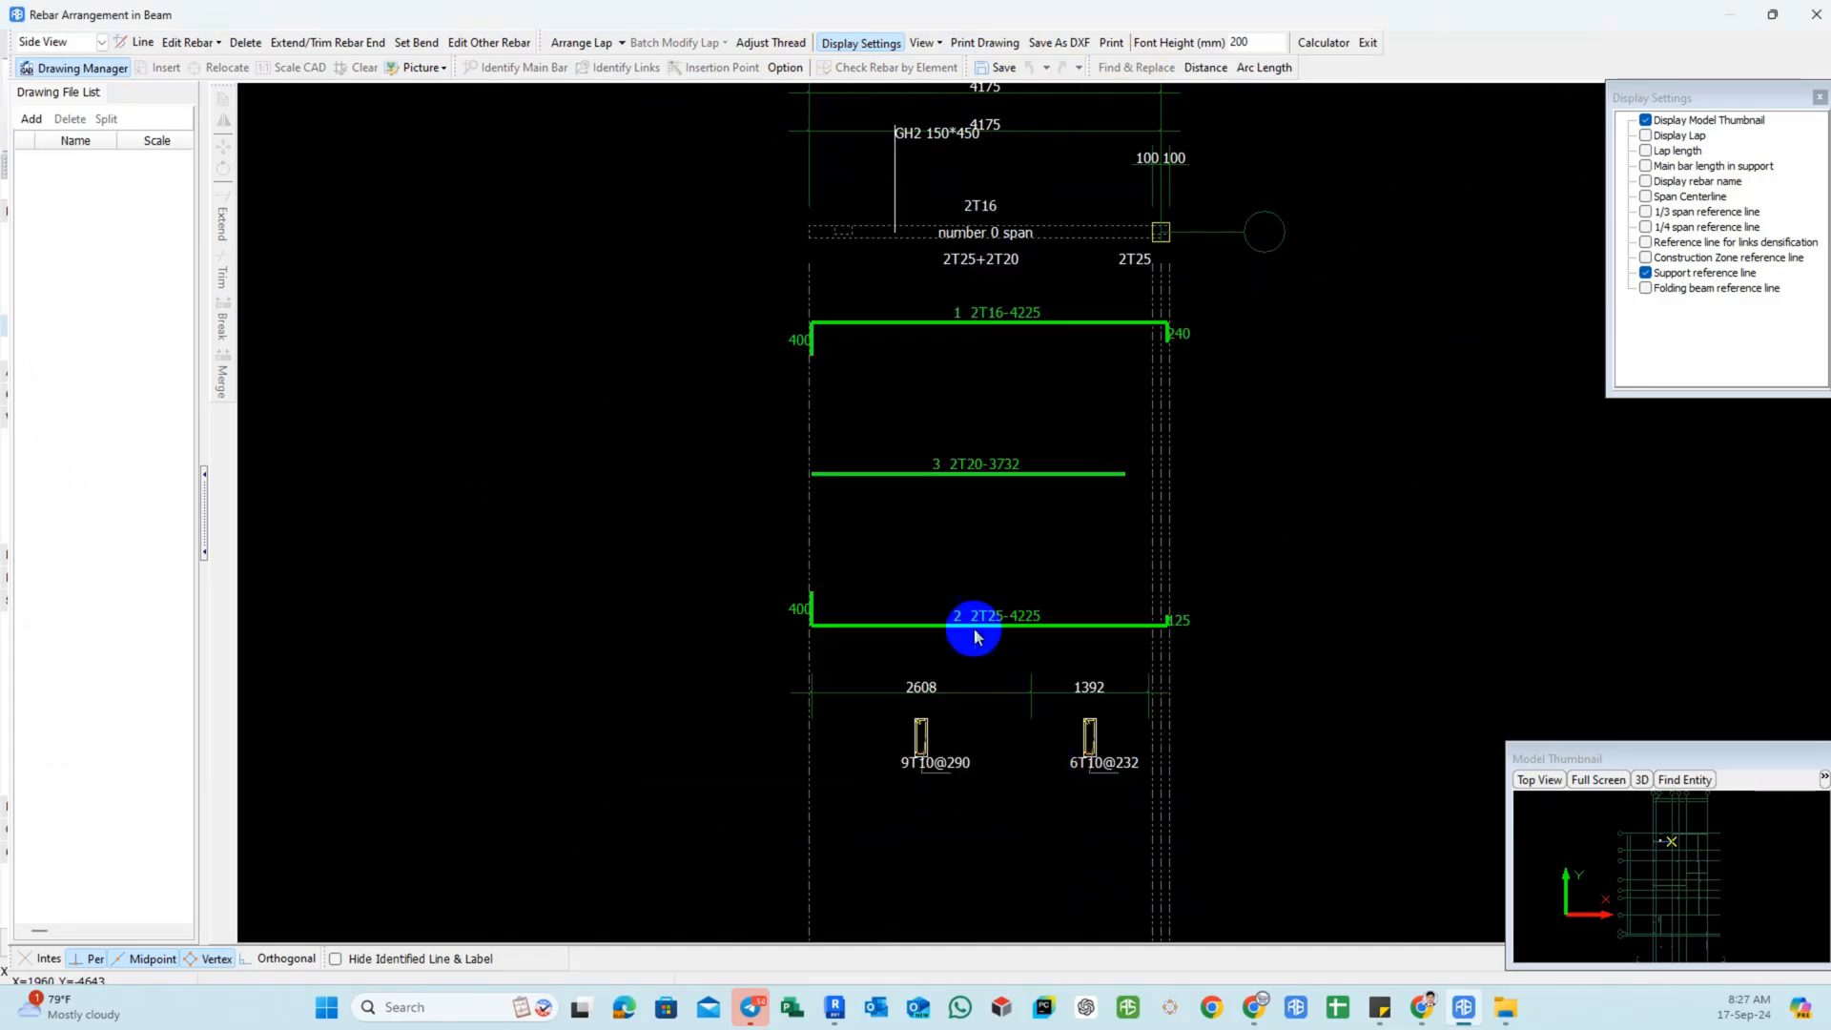
Set the rebar line color to Red in the arrangement options.
left_click(784, 67)
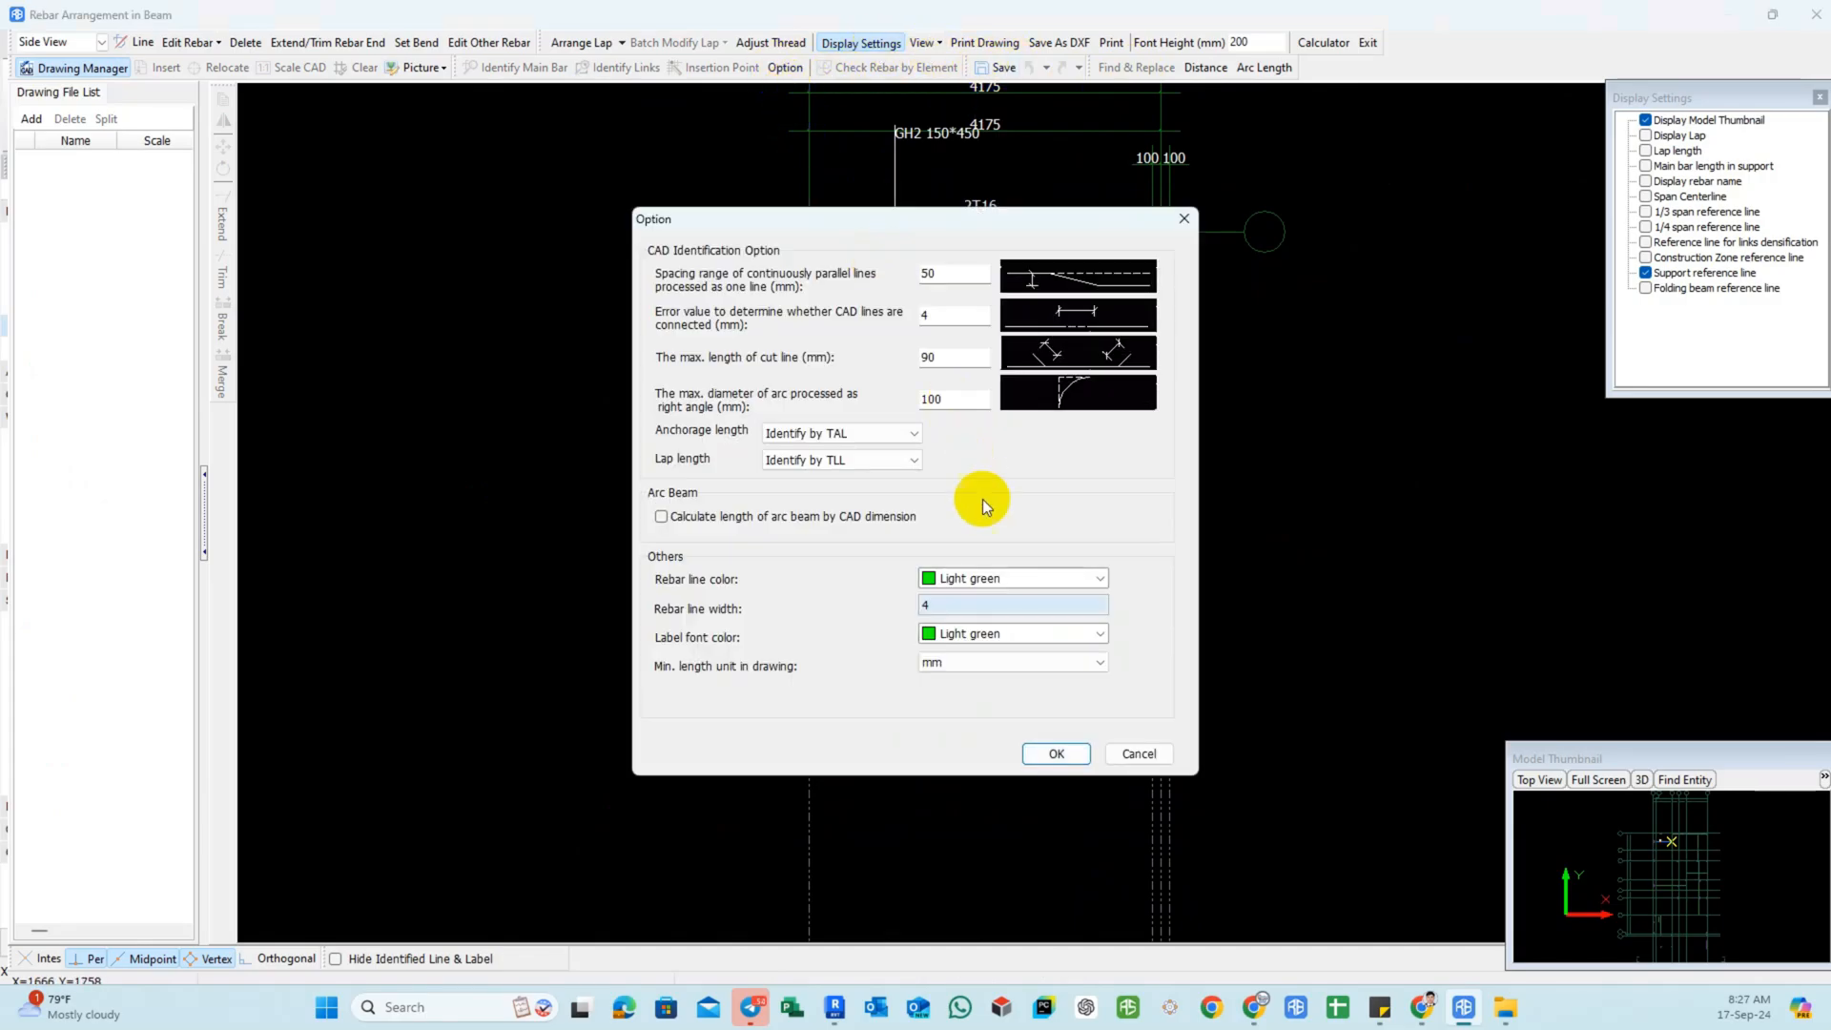
left_click(1010, 582)
left_click(969, 615)
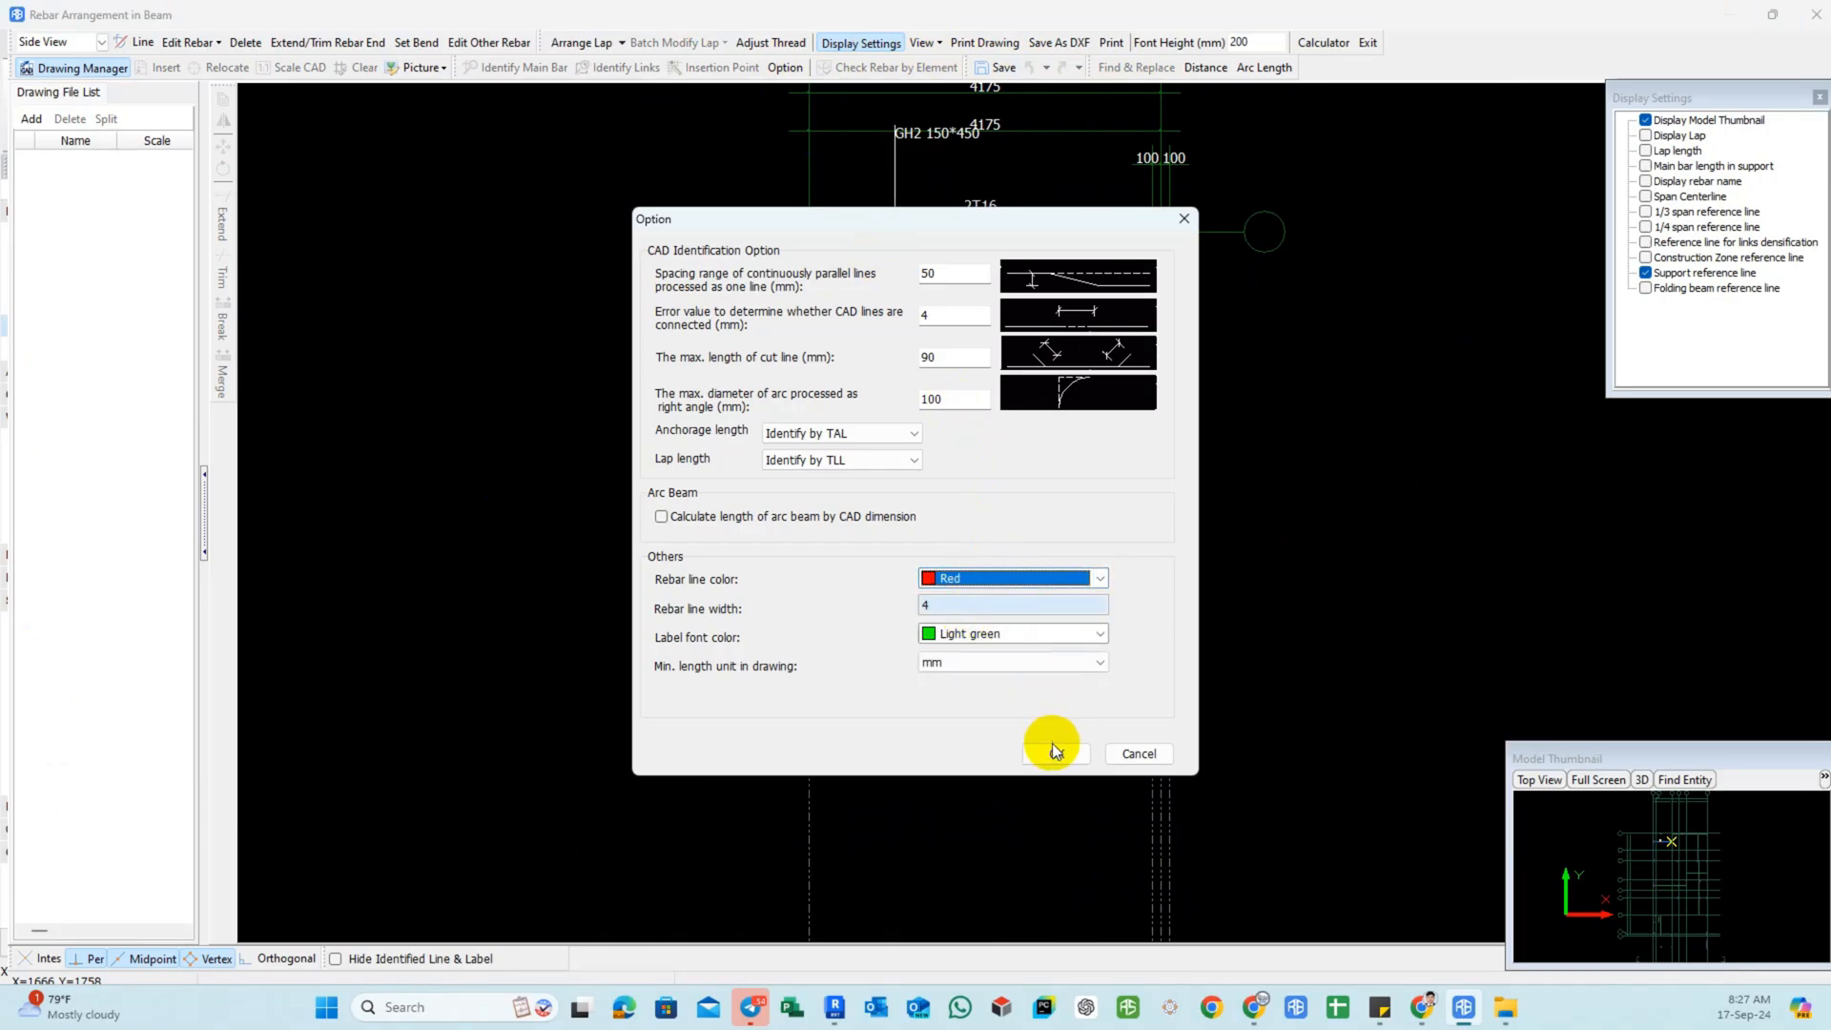
left_click(1056, 753)
Examine the main bars and links of beam GH2 in the rebar arrangement, and exit the arrangement.
scroll(903, 388, "up", 2)
scroll(940, 420, "down", 3)
scroll(940, 424, "up", 2)
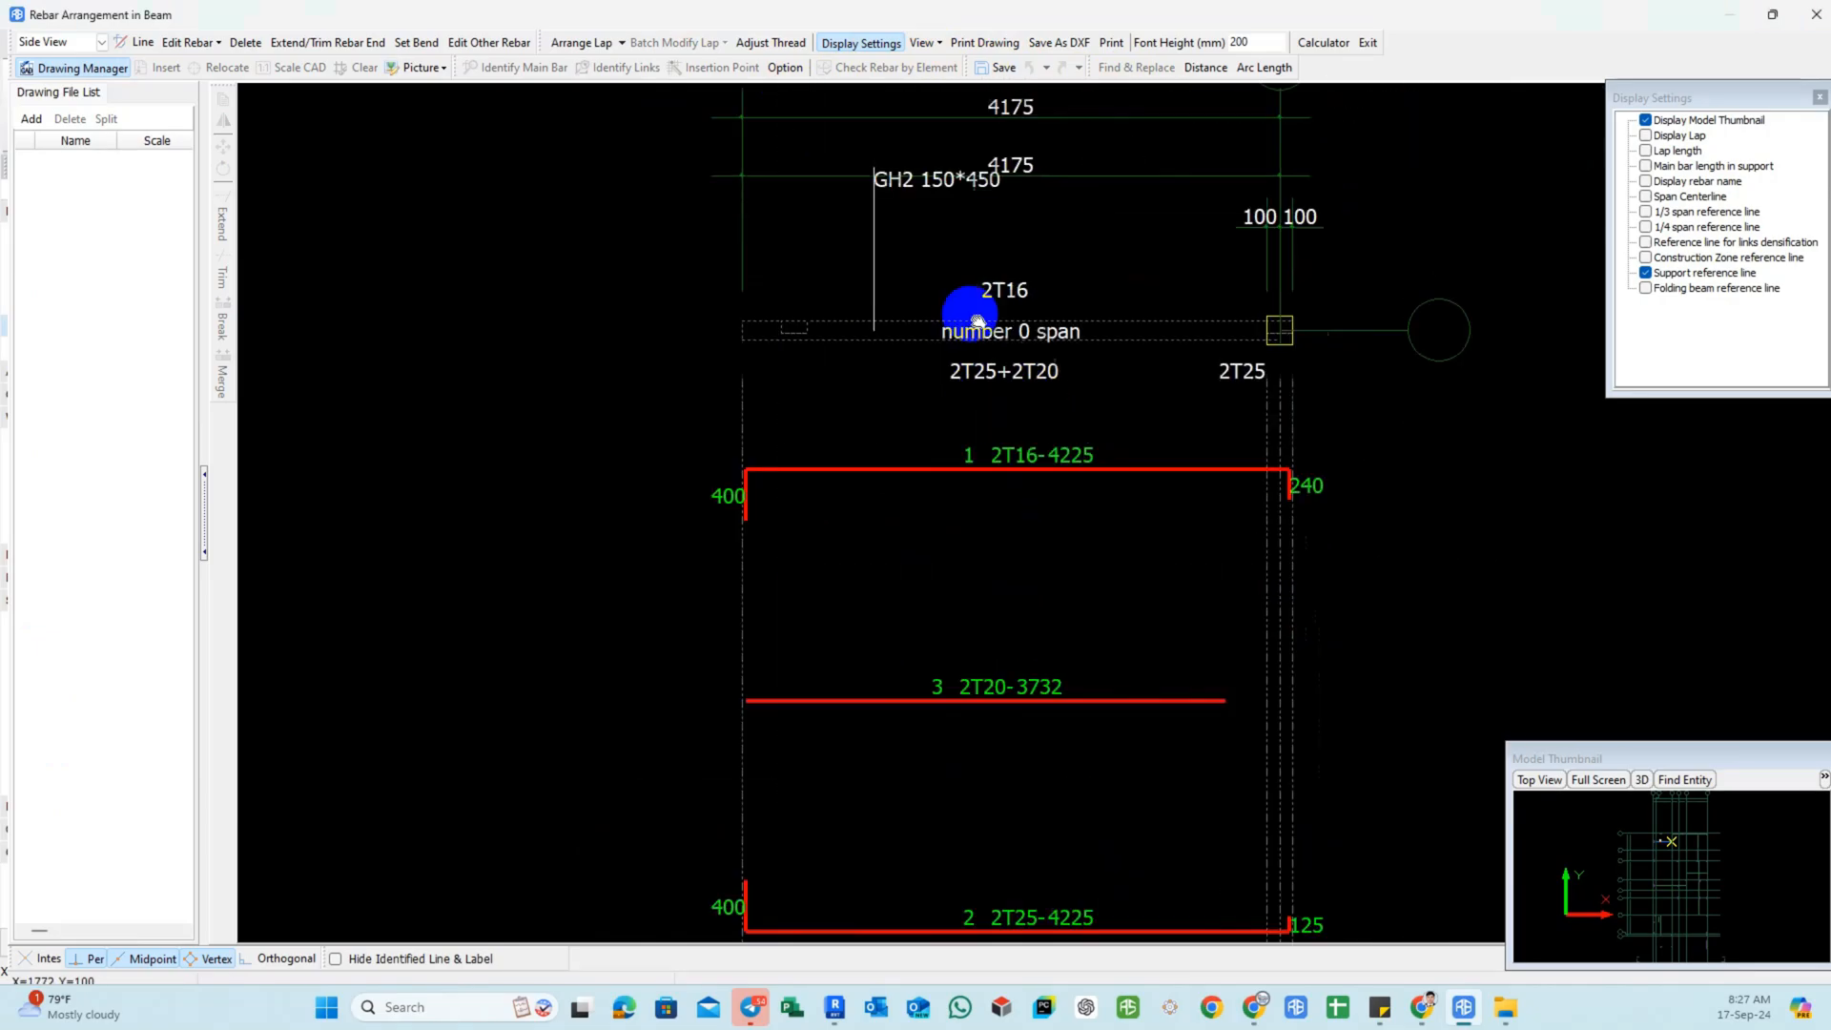
scroll(908, 286, "down", 3)
scroll(969, 482, "up", 5)
scroll(1082, 319, "down", 6)
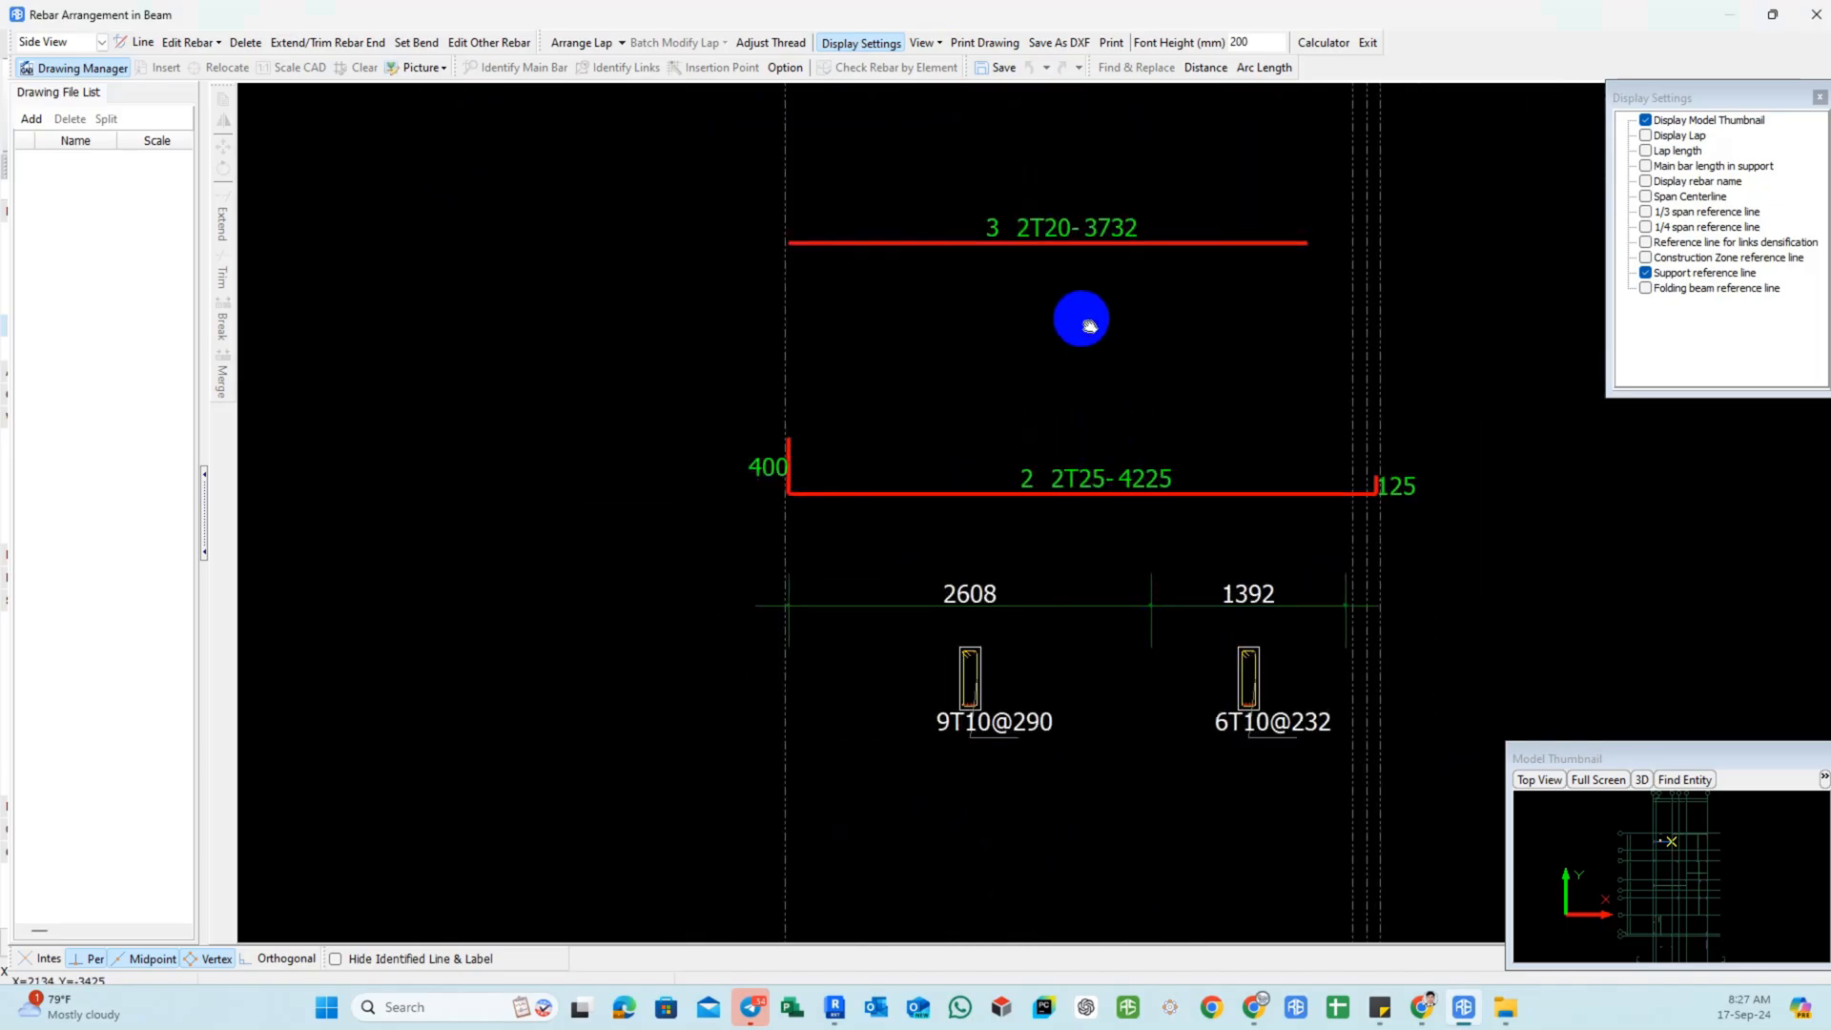
left_click(1368, 42)
Generate the printable Rebar Schedule (Edit Rebar) for beam GH2, review its bar shapes and formulas, and close it.
middle_click_drag(935, 357, 981, 391)
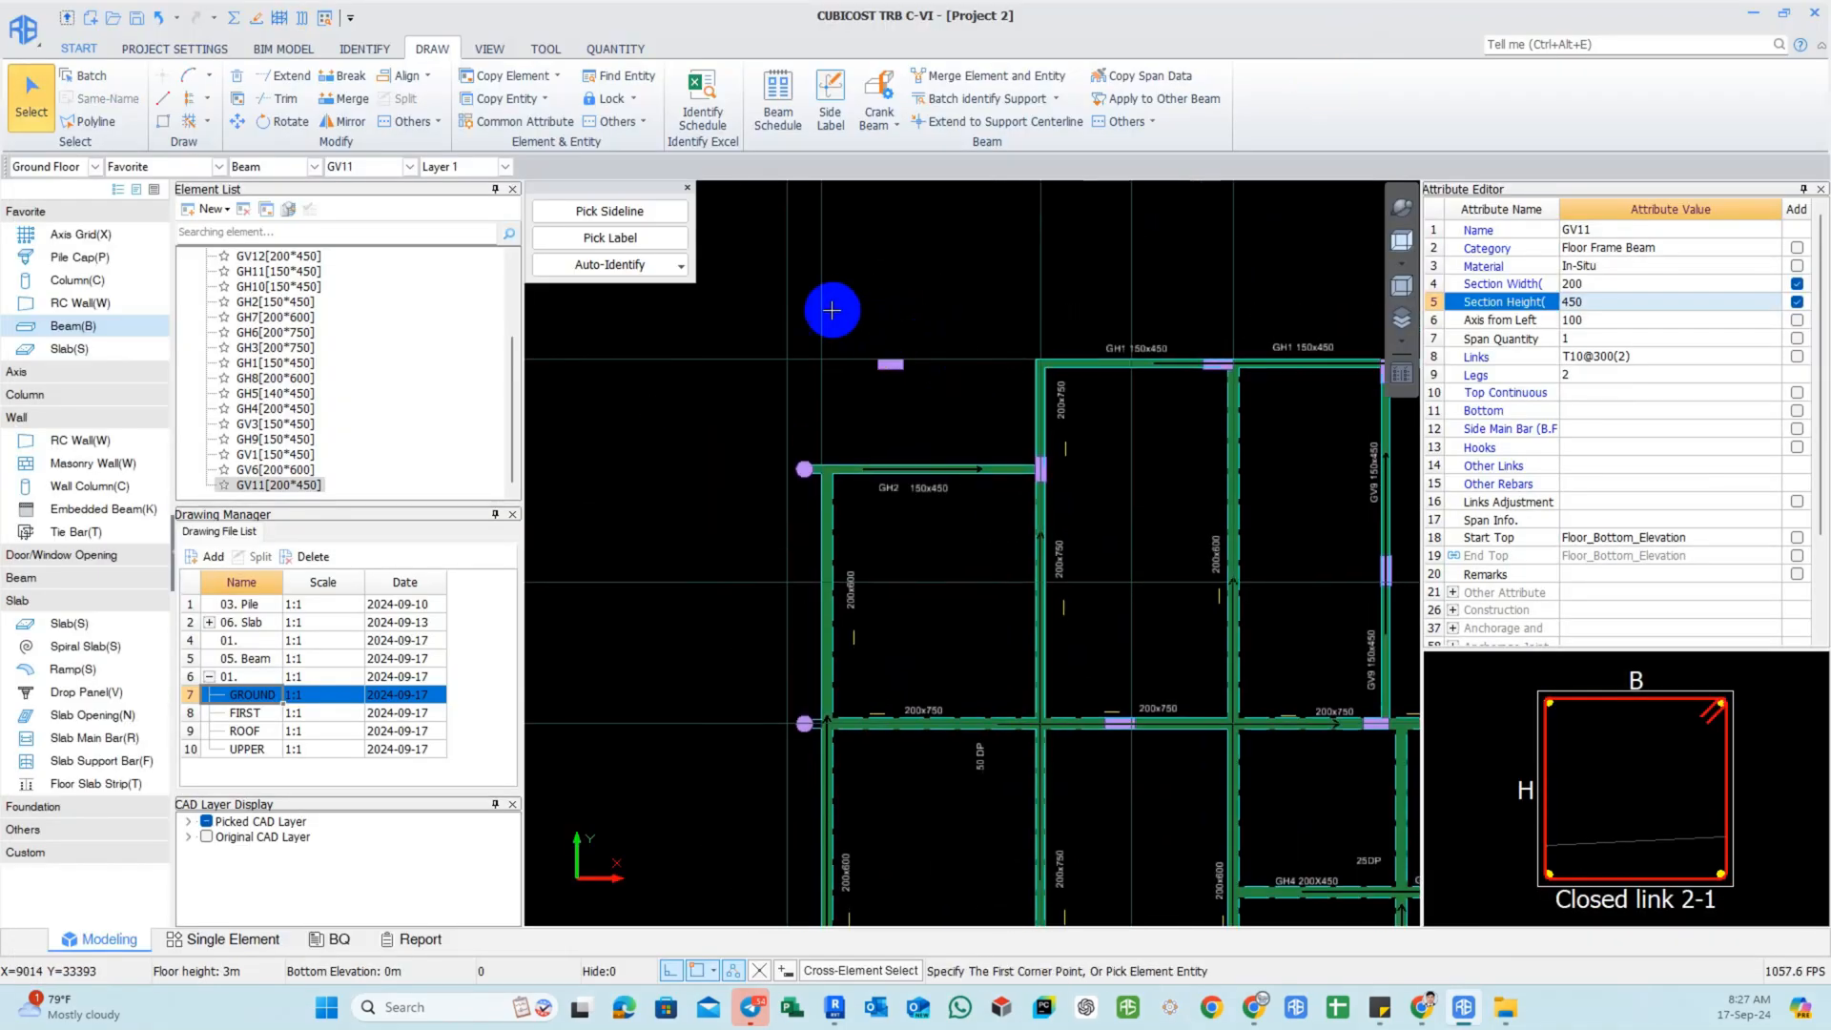
middle_click_drag(830, 311, 736, 286)
middle_click_drag(820, 246, 792, 222)
left_click(615, 49)
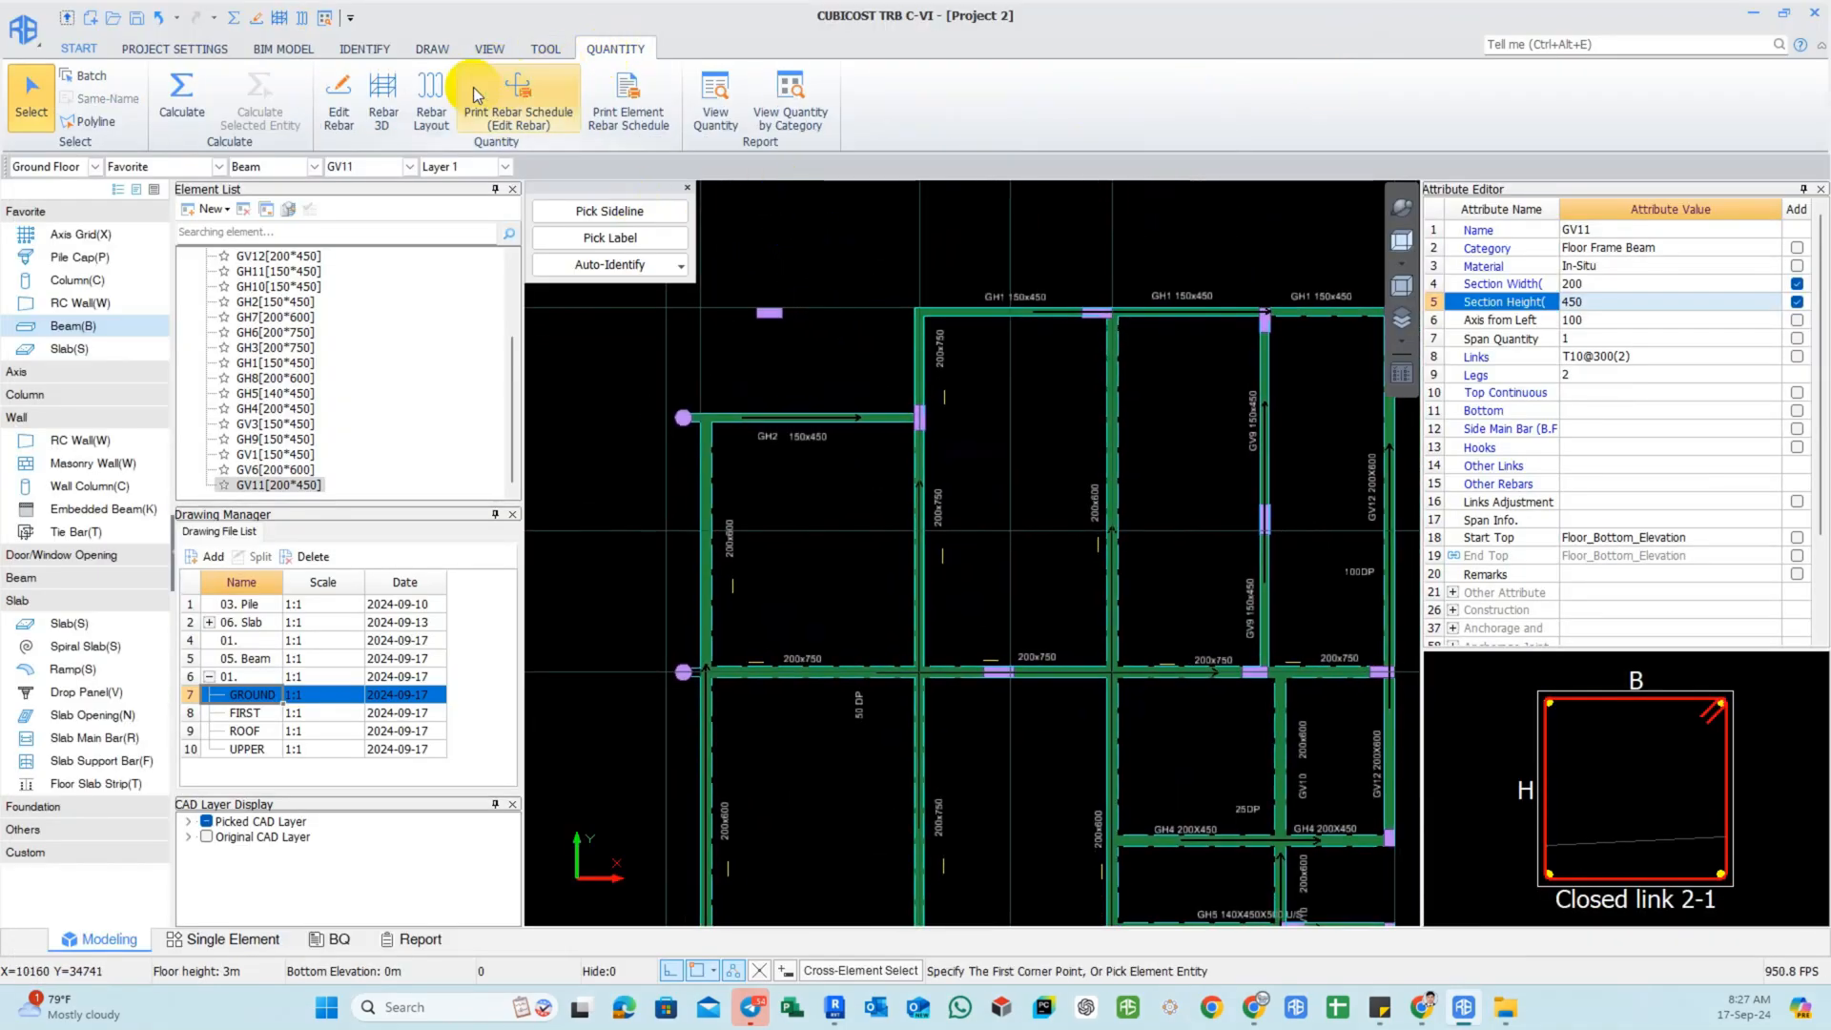
left_click(857, 434)
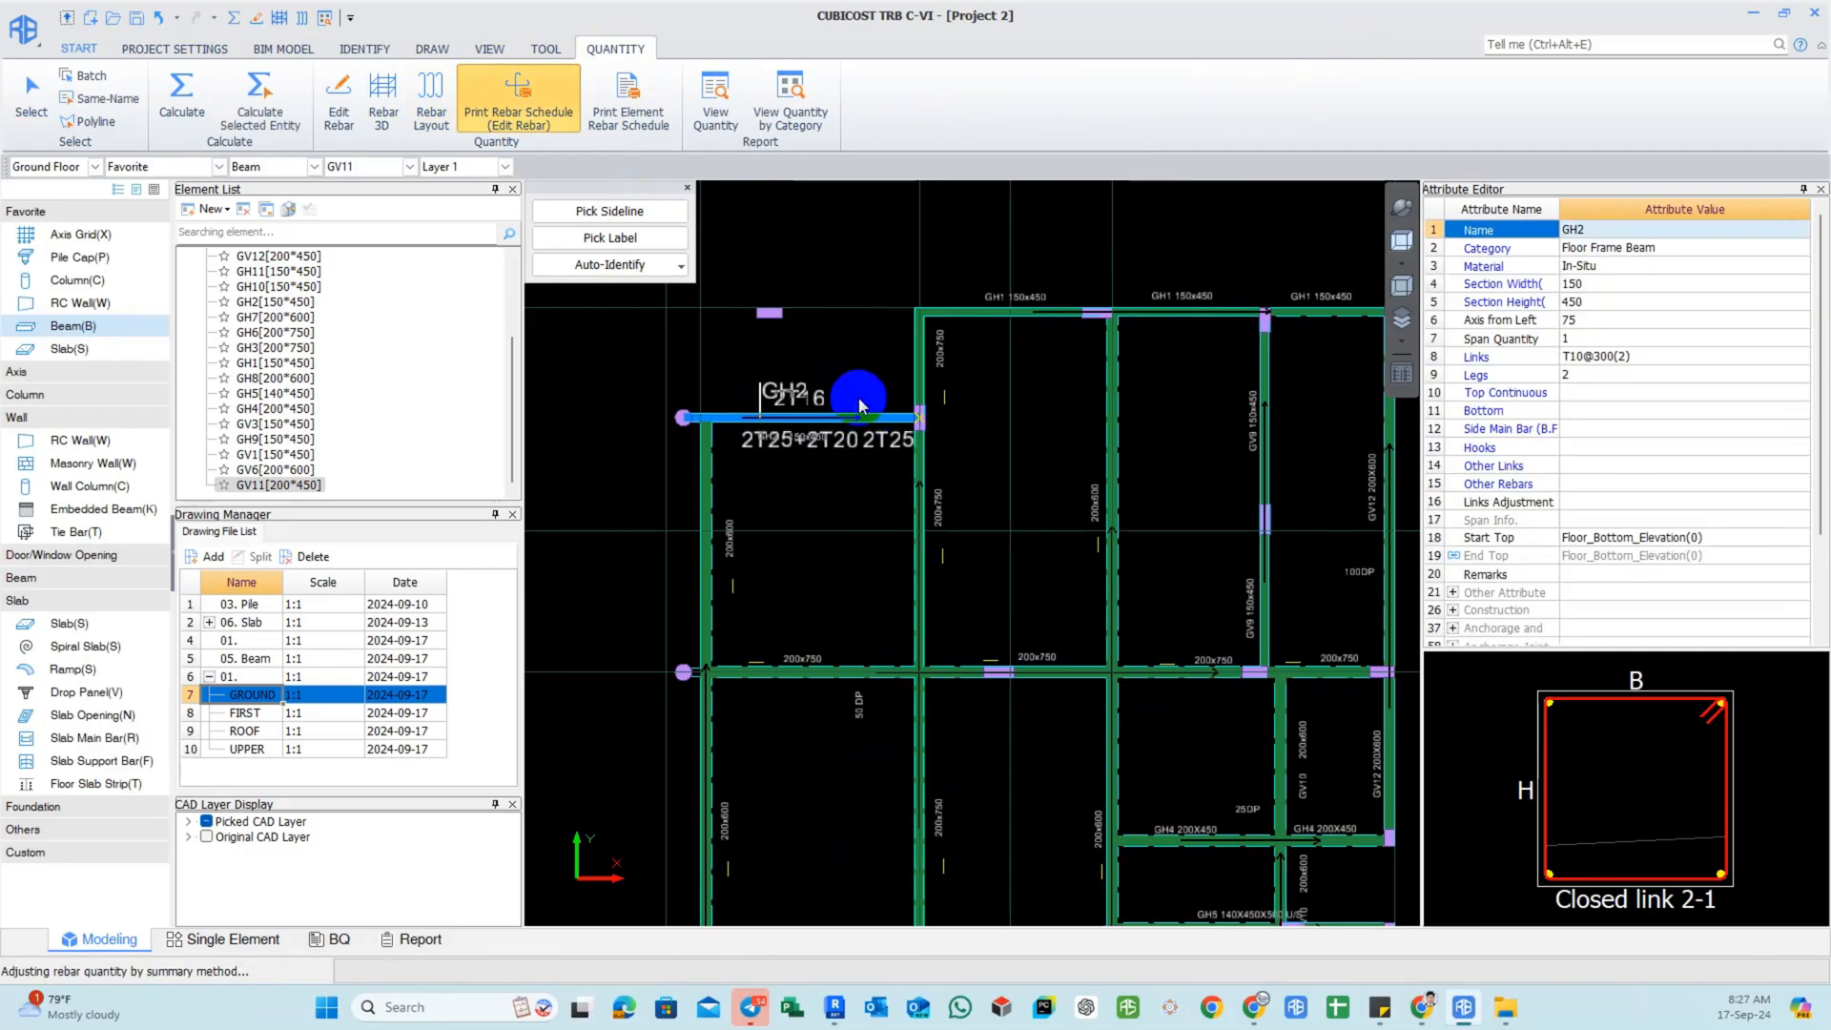
right_click(858, 401)
left_click(871, 409)
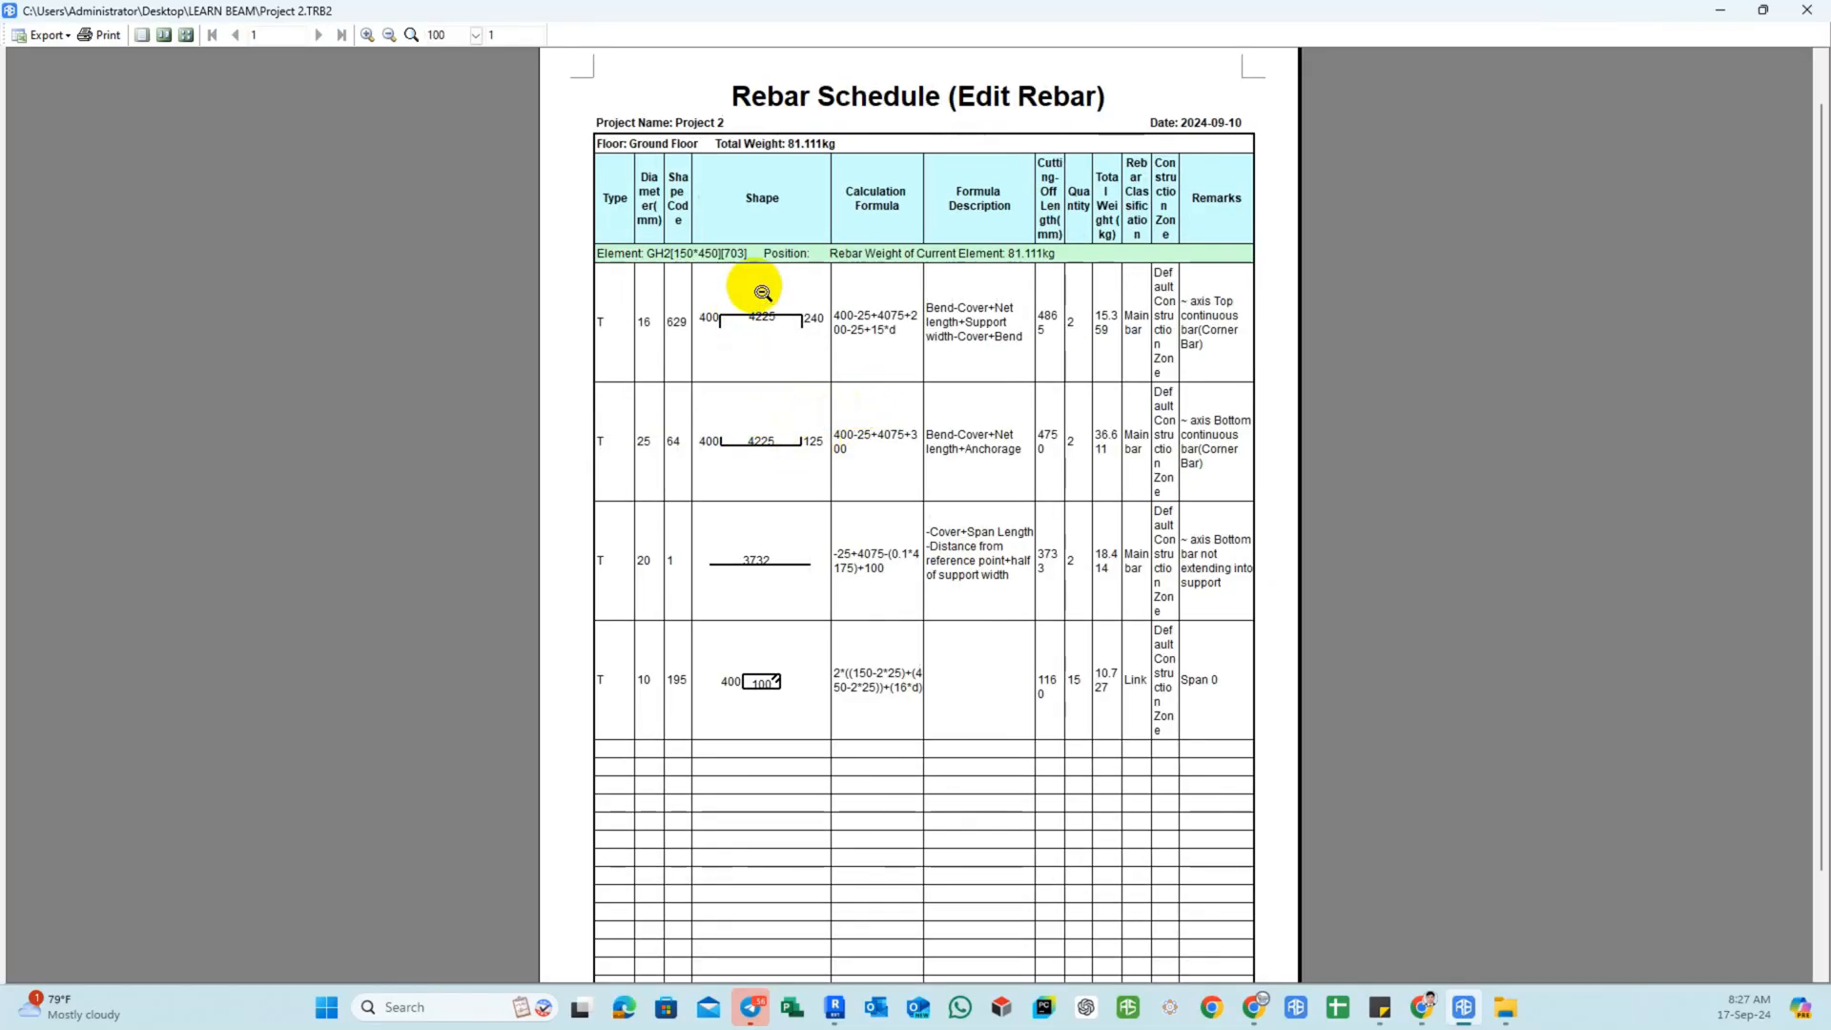
scroll(1007, 323, "up", 1)
left_click(1799, 14)
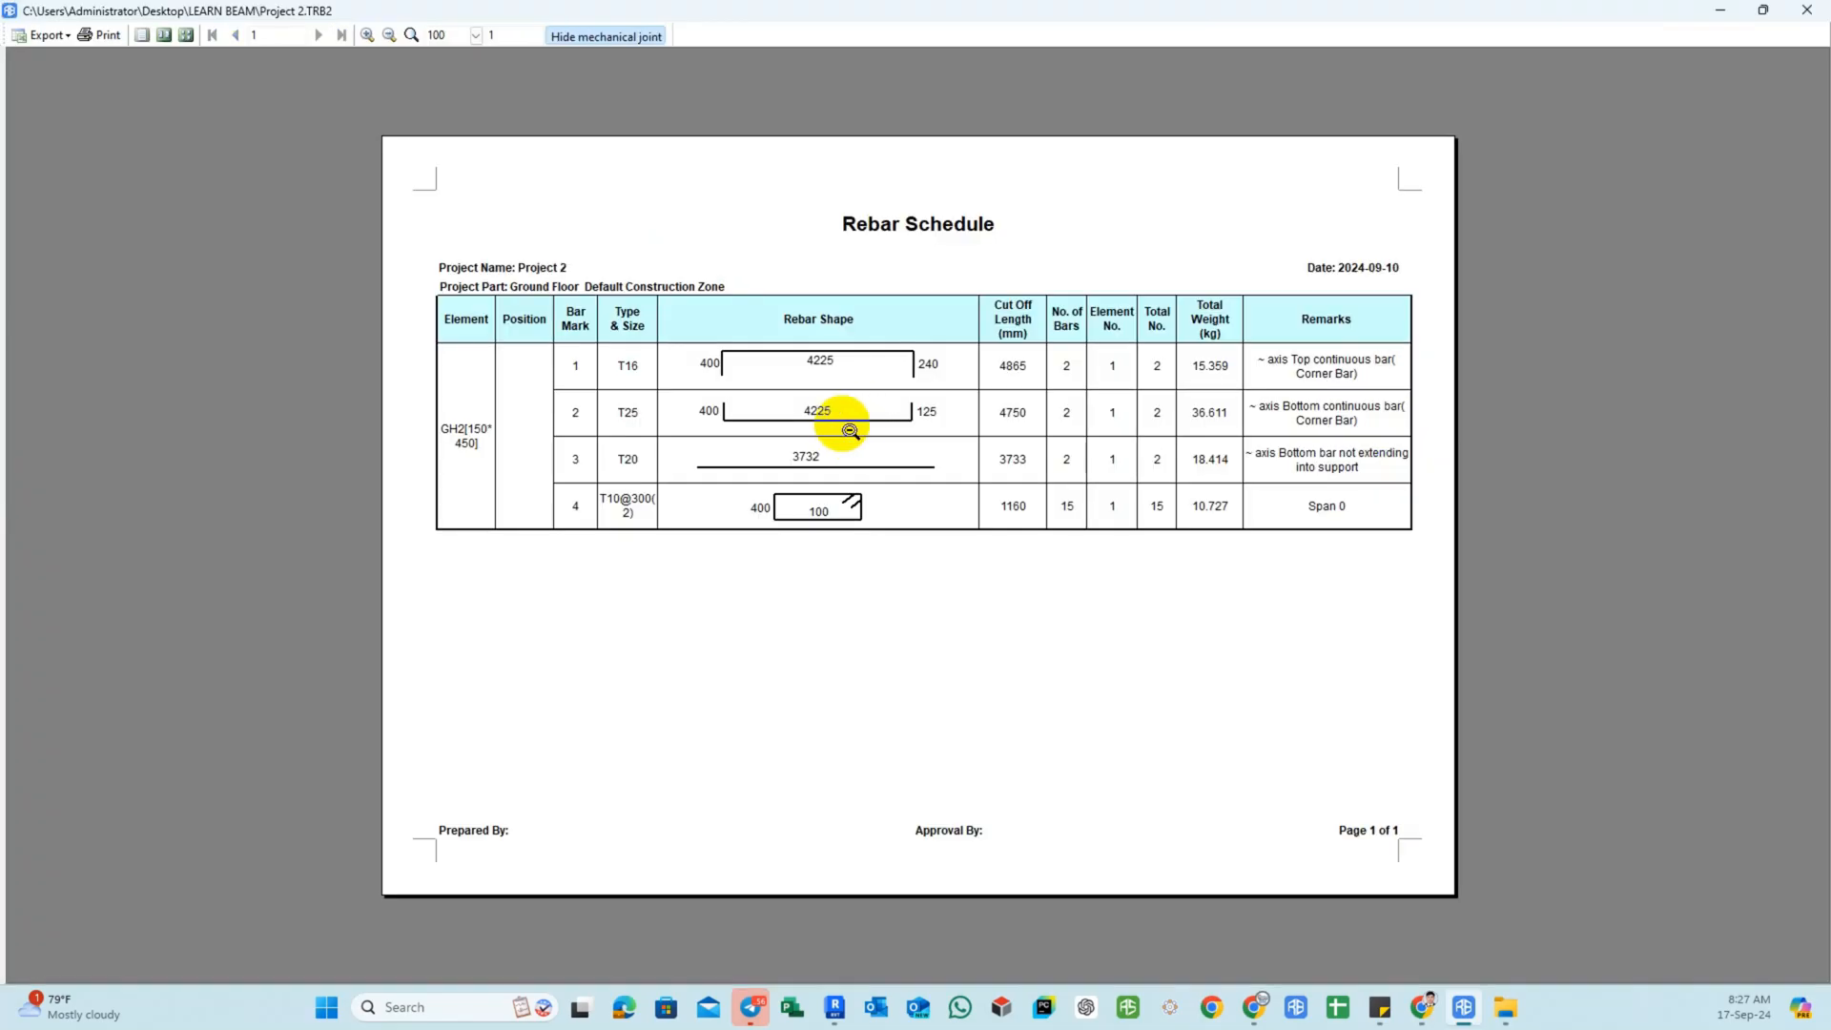
Review the printable element rebar schedule of beam GH2, and close it.
left_click(849, 429)
left_click(835, 400)
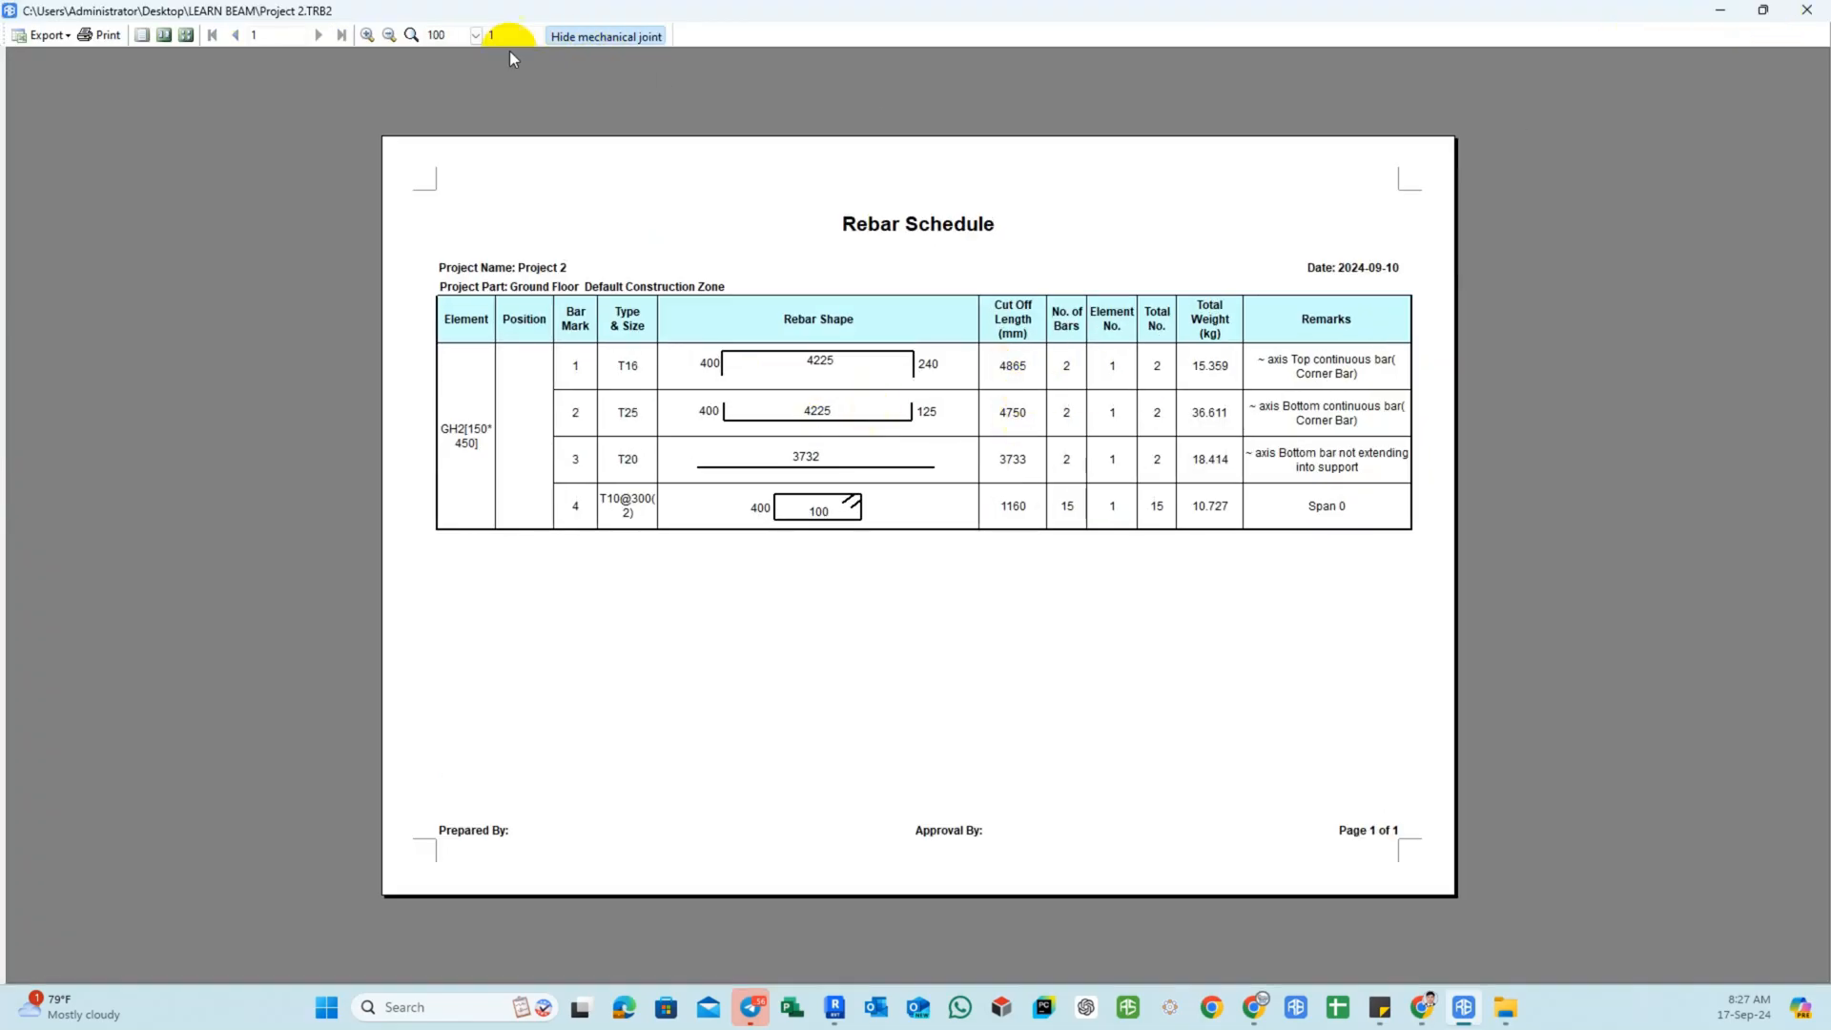
left_click(1799, 13)
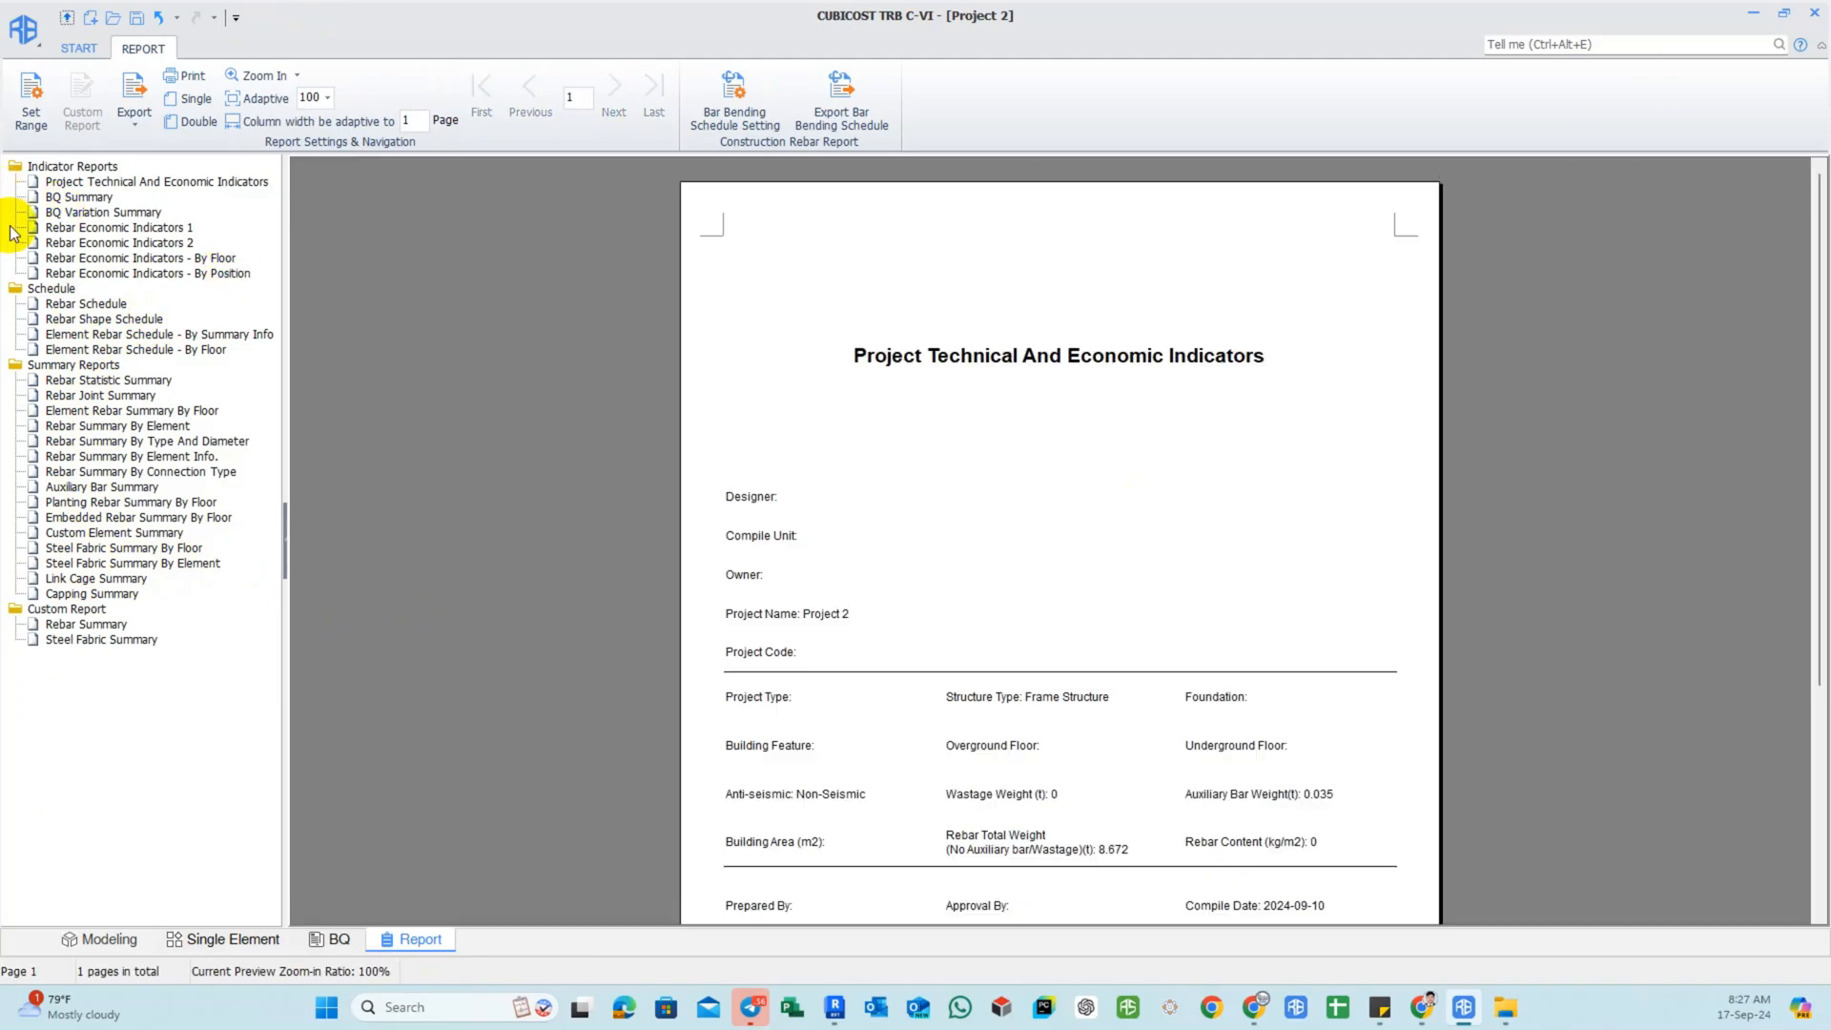
Generate the Rebar Schedule report for the Ground Floor and examine the entries on its first page.
left_click(85, 304)
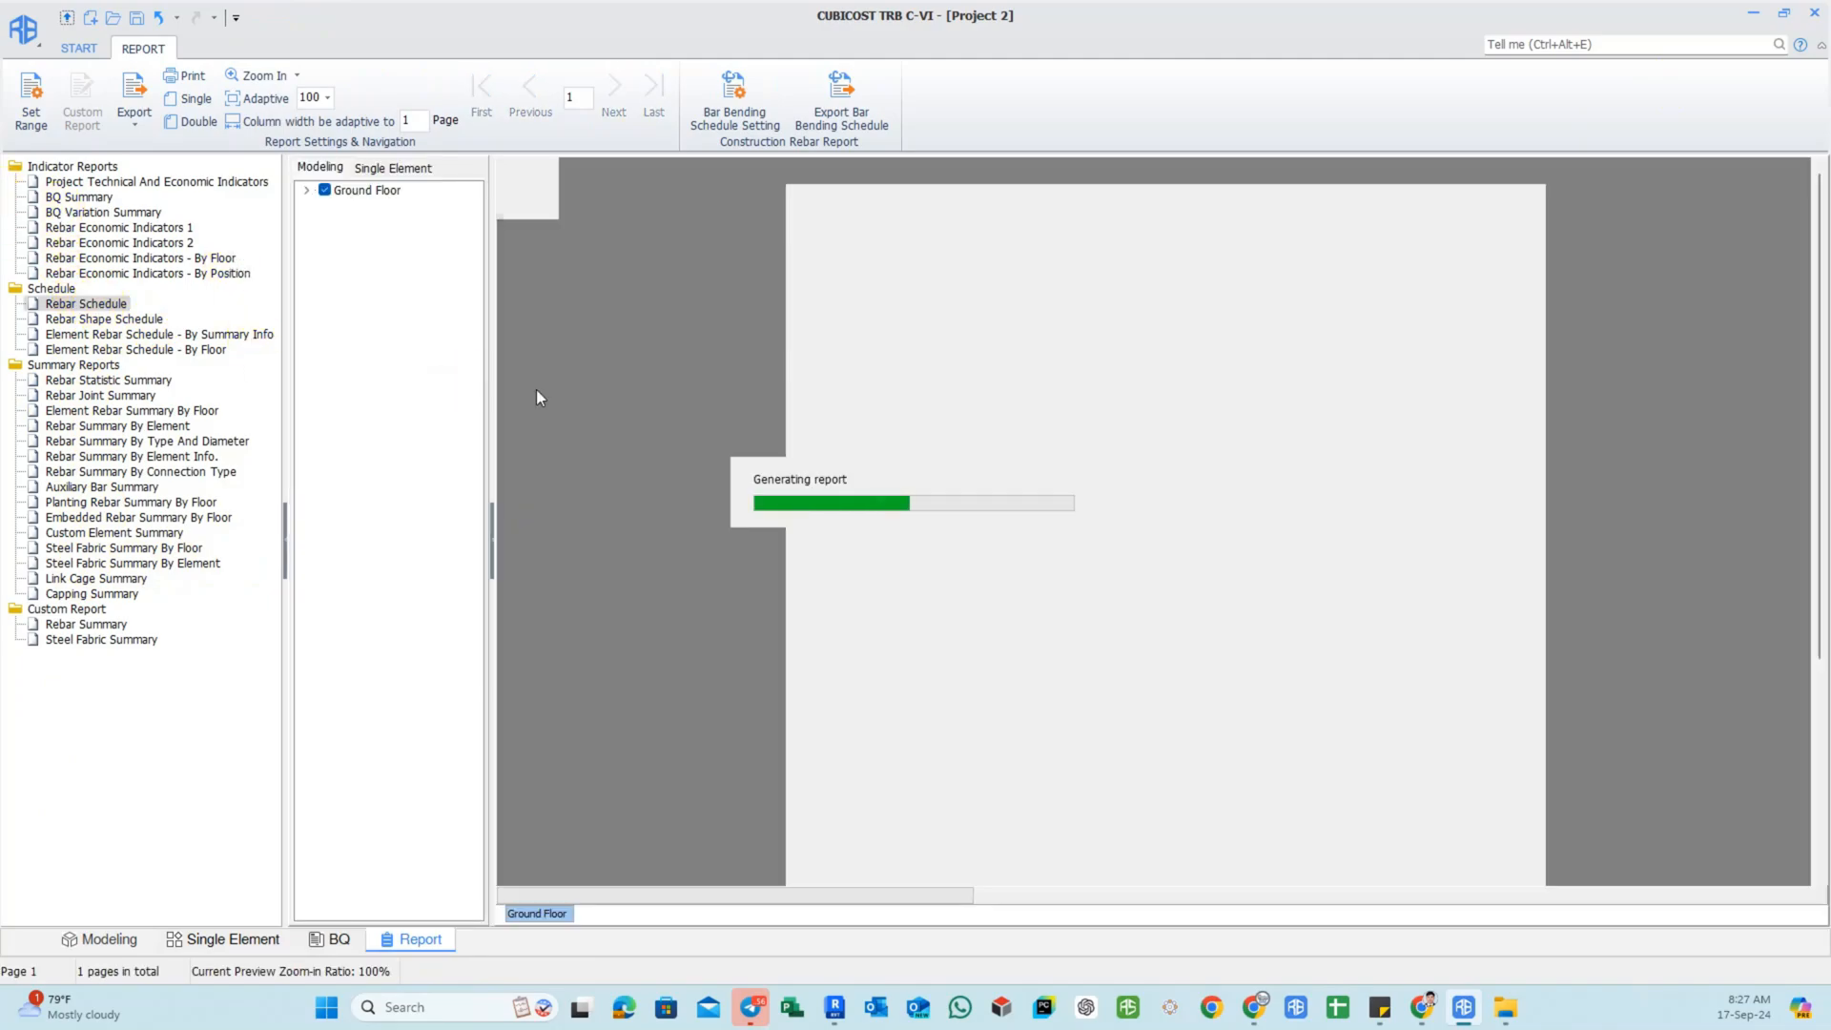
left_click(1055, 563)
left_click(1103, 636)
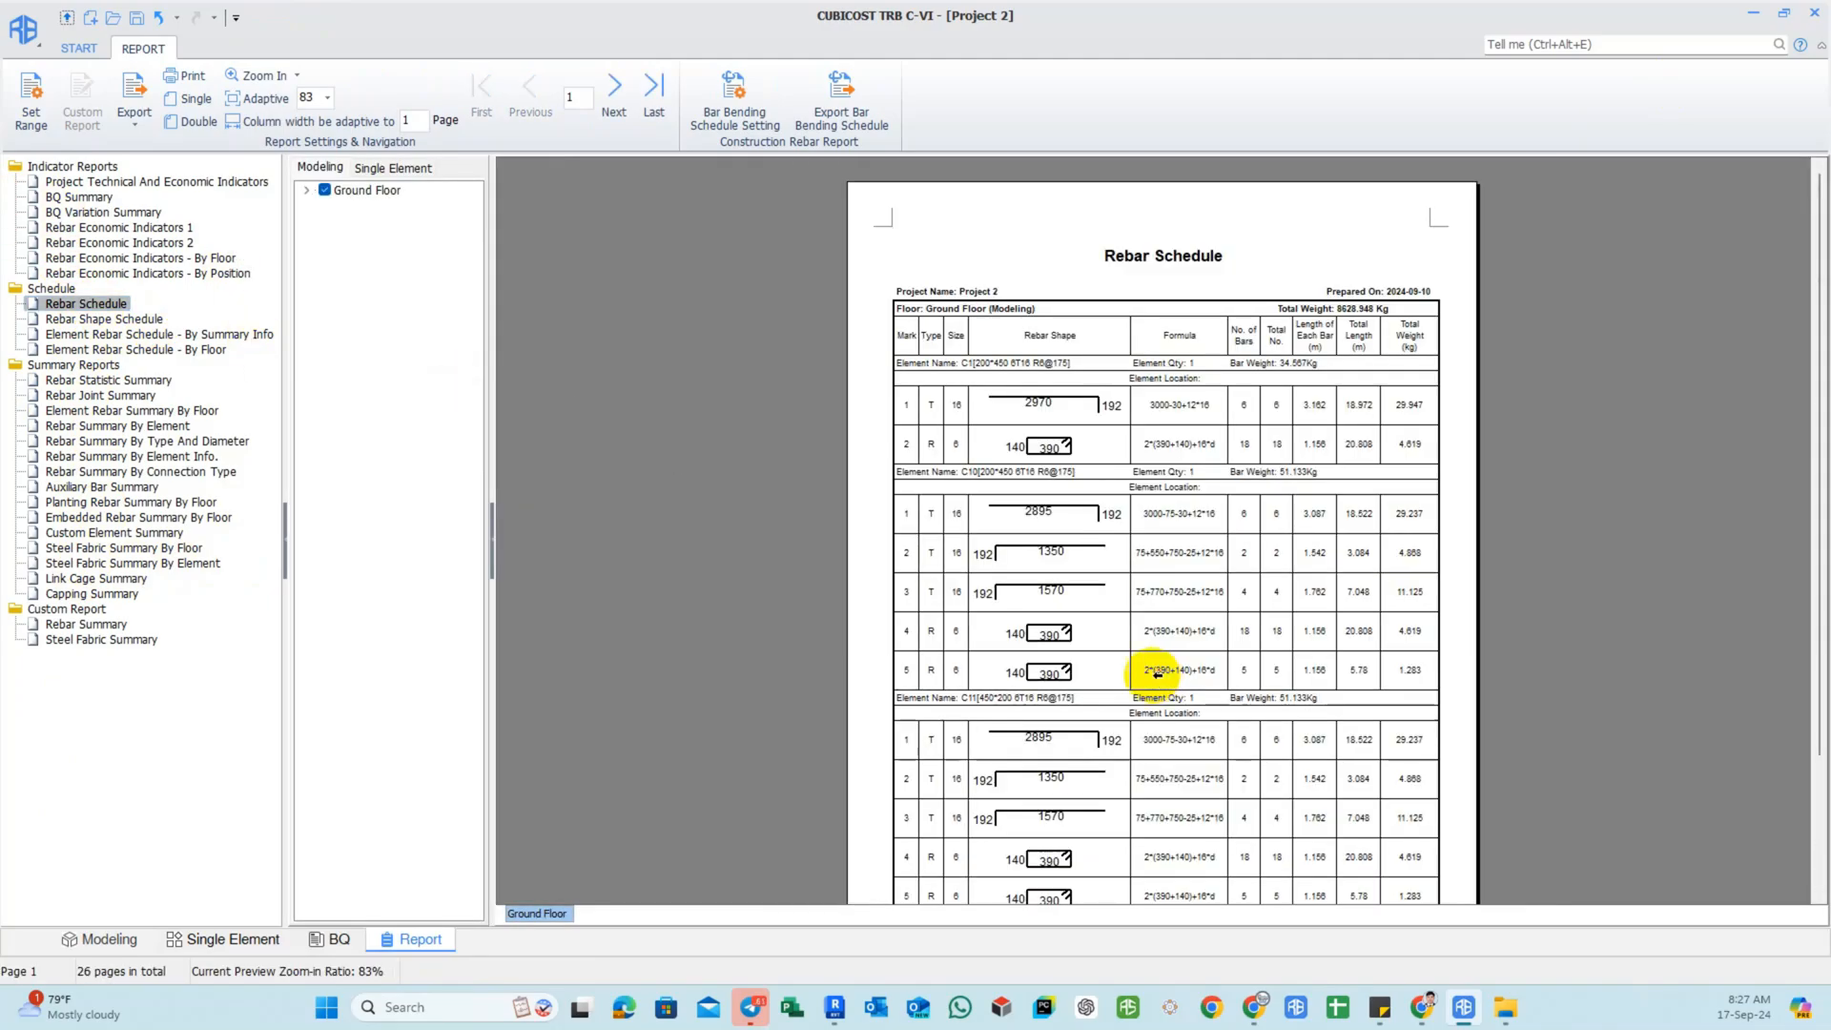
left_click(839, 314)
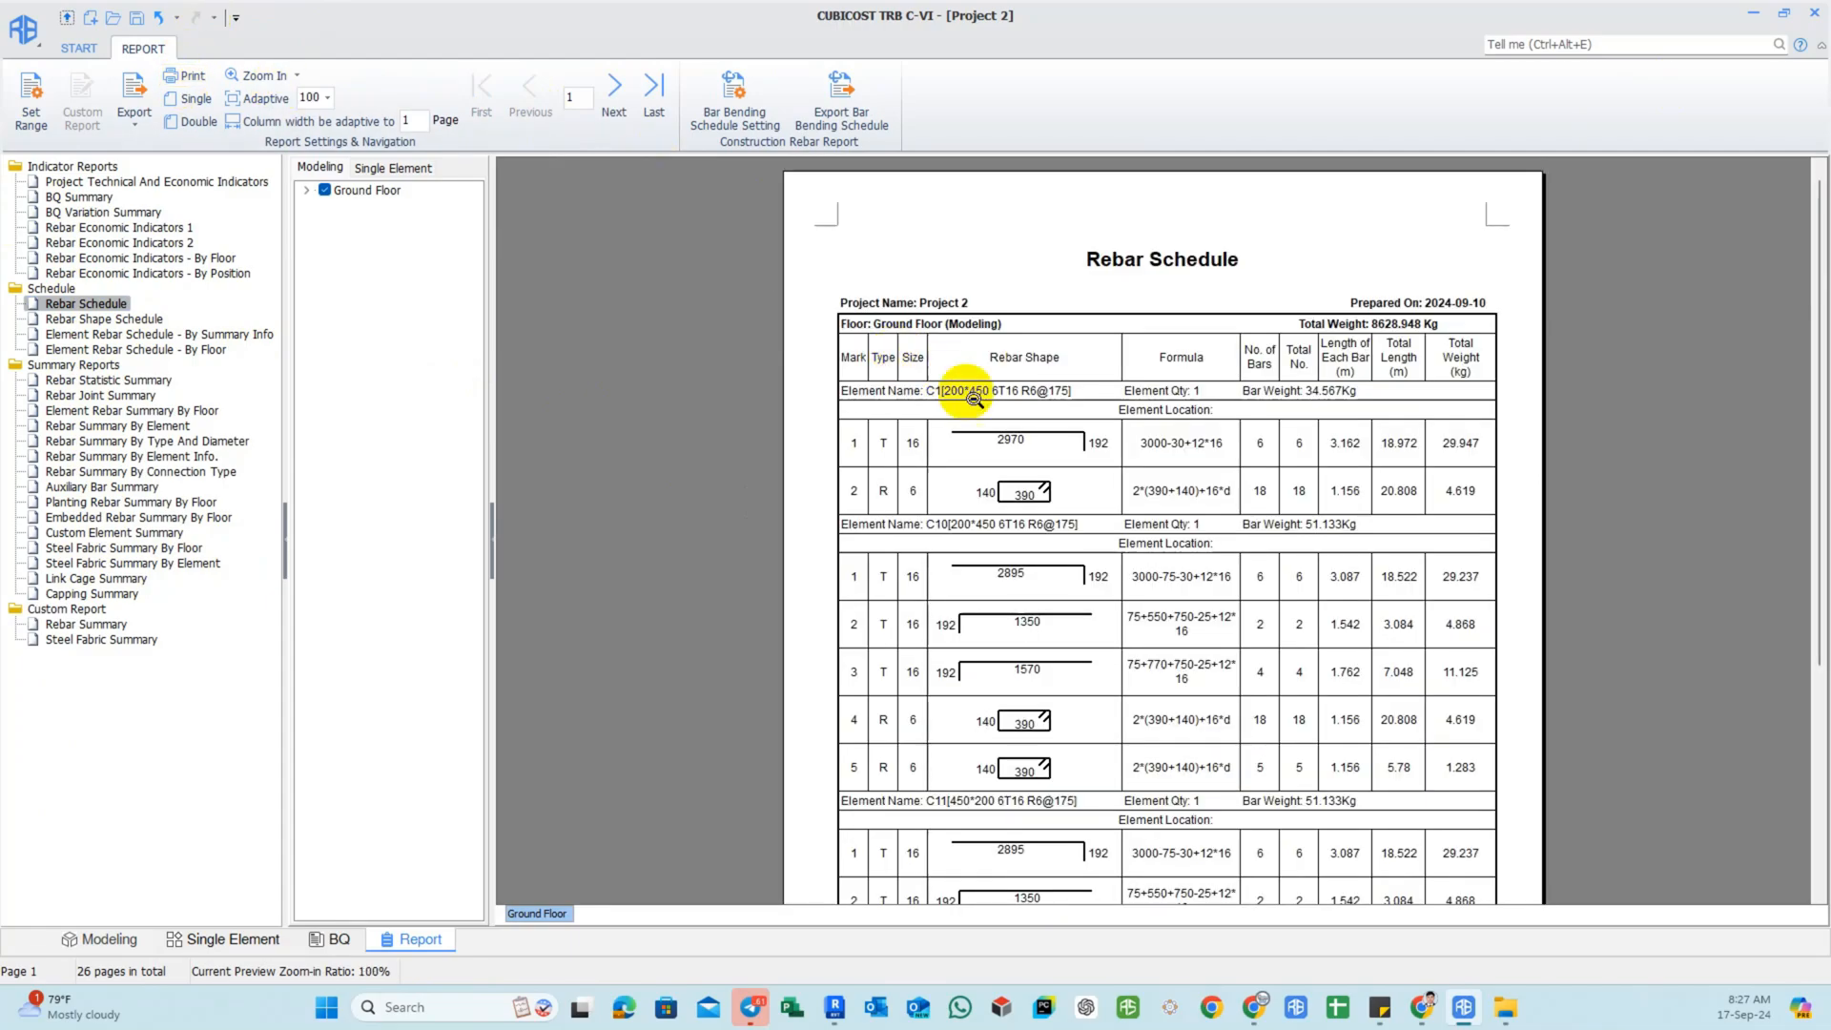
scroll(593, 257, "down", 5)
Page through the Ground Floor Rebar Schedule report to its last page.
left_click(614, 88)
left_click(615, 90)
left_click(616, 91)
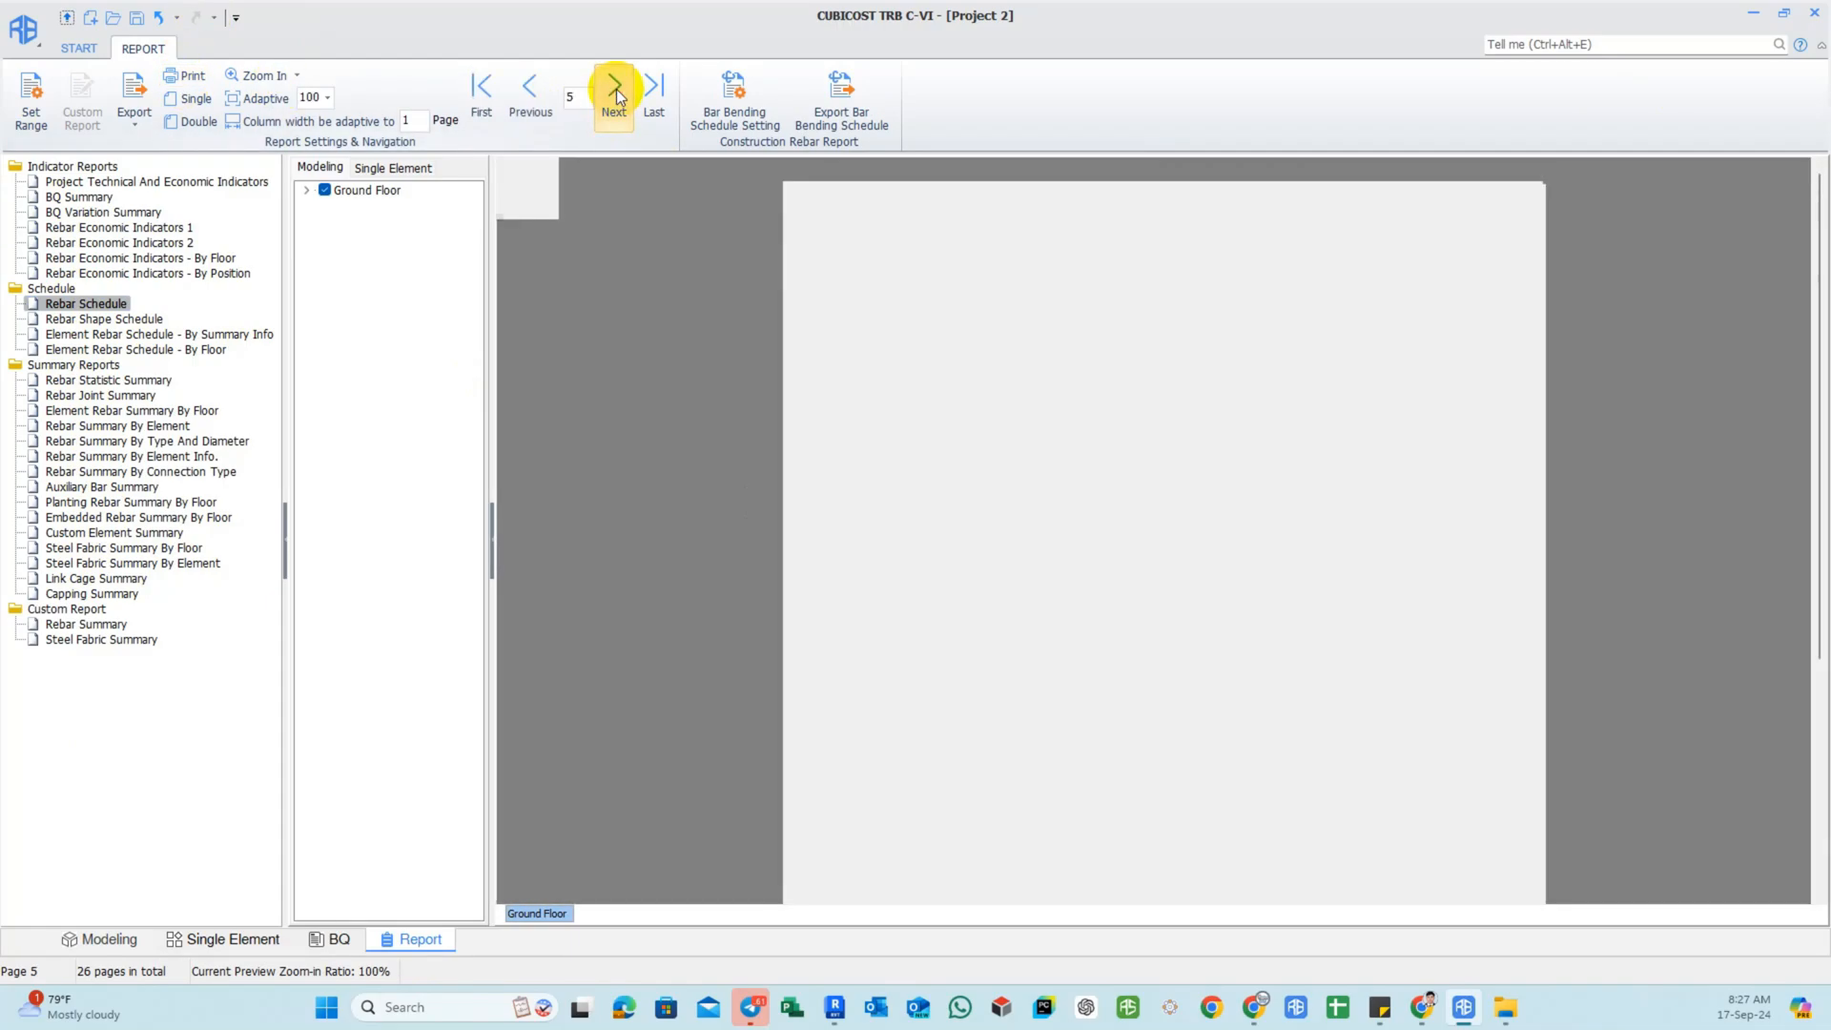
left_click(615, 90)
left_click(615, 90)
left_click(615, 91)
left_click(615, 90)
left_click(616, 91)
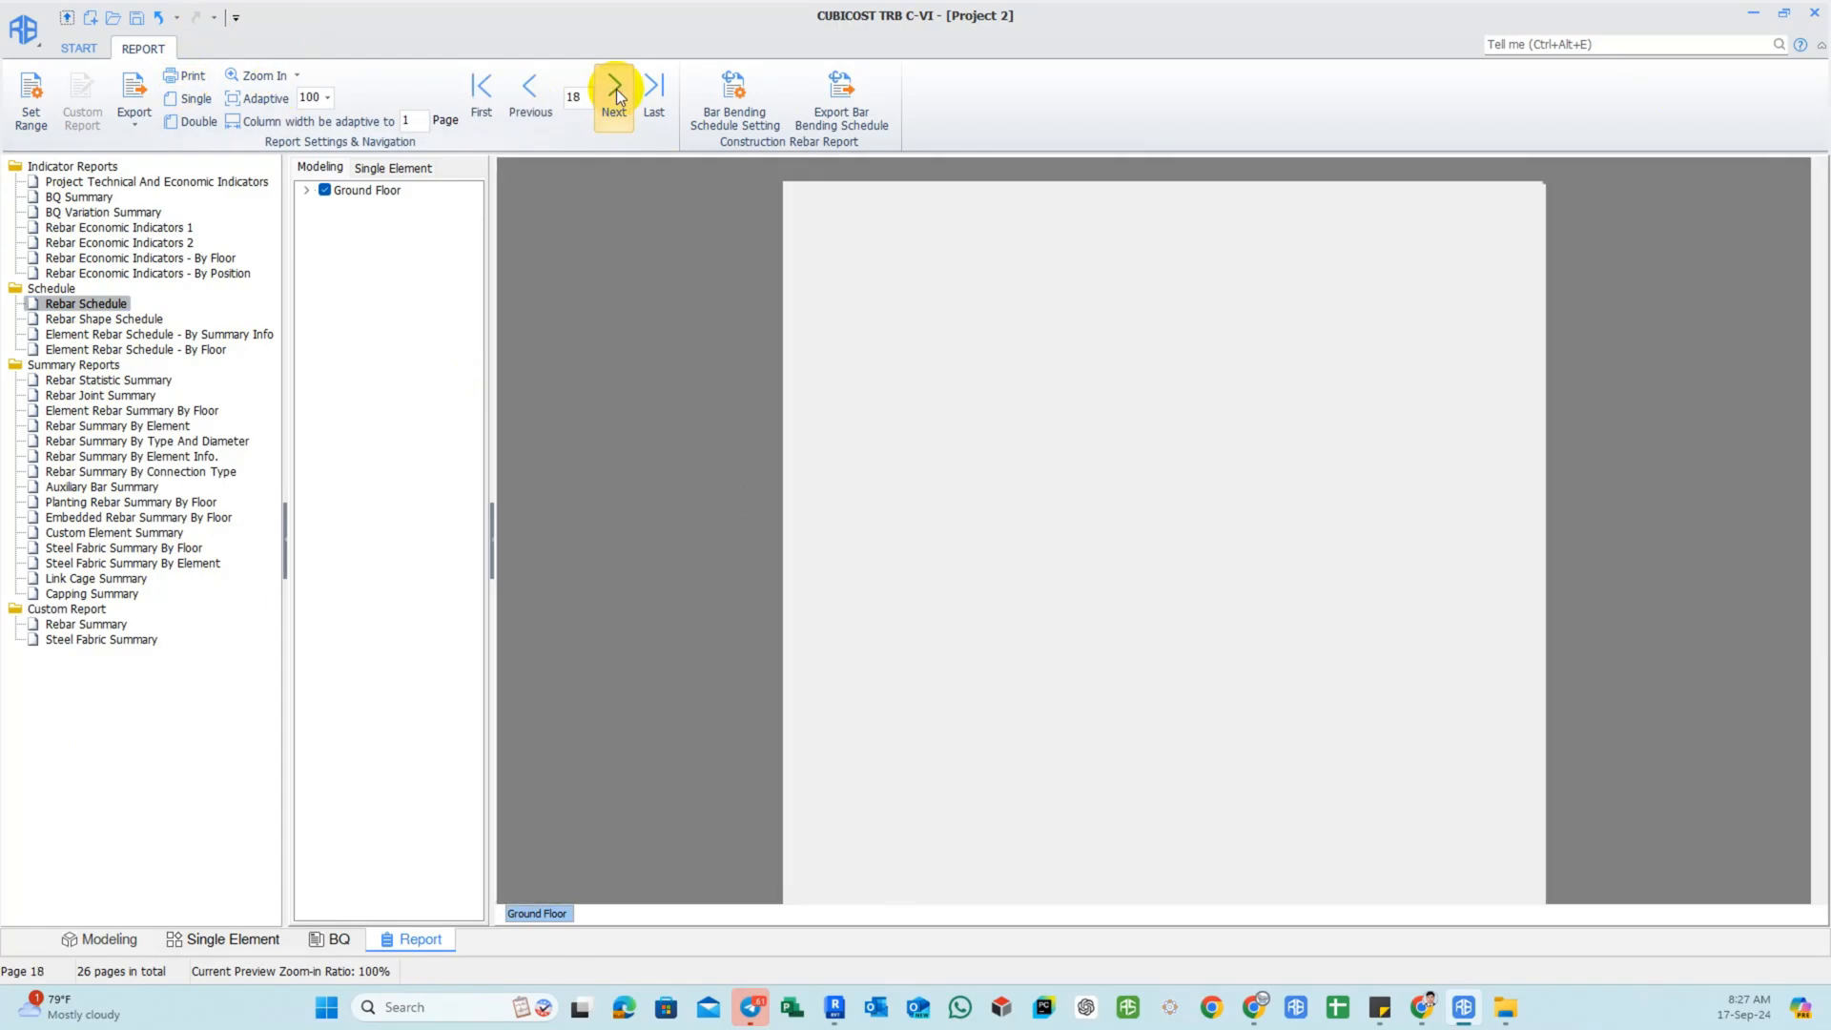
left_click(615, 91)
left_click(615, 91)
left_click(615, 91)
left_click(615, 90)
left_click(615, 90)
left_click(615, 91)
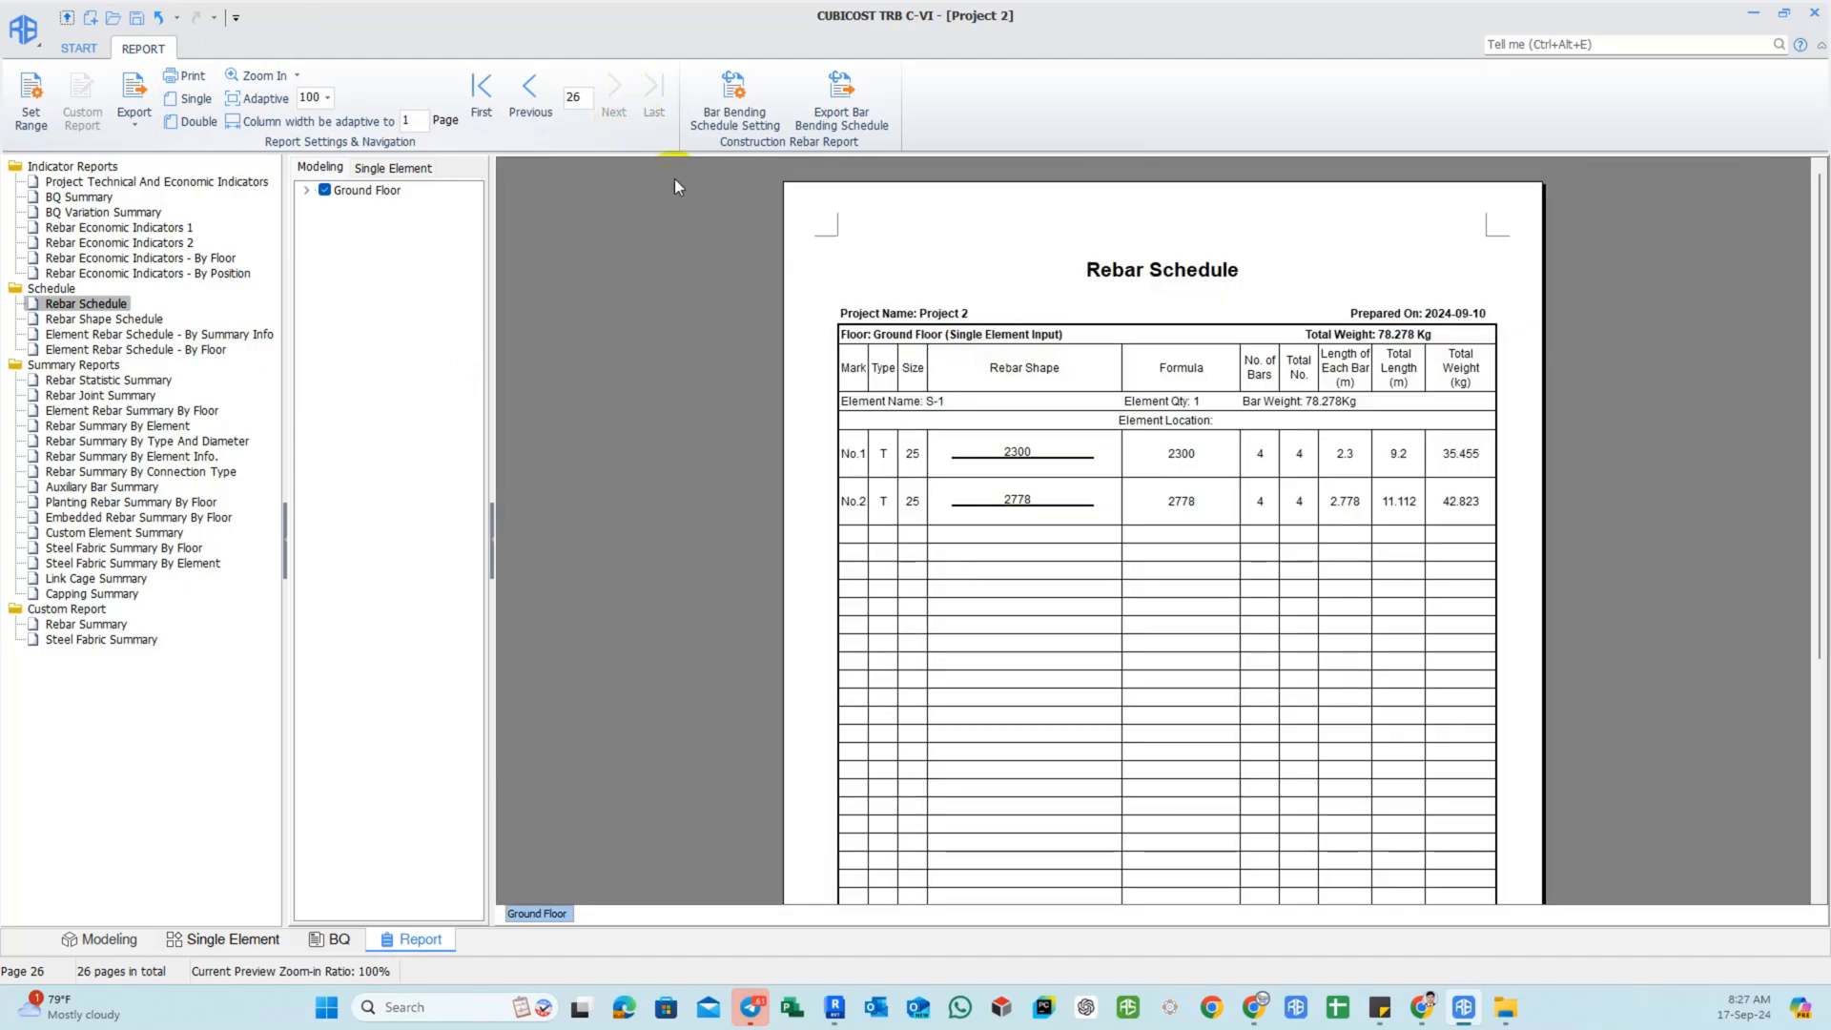